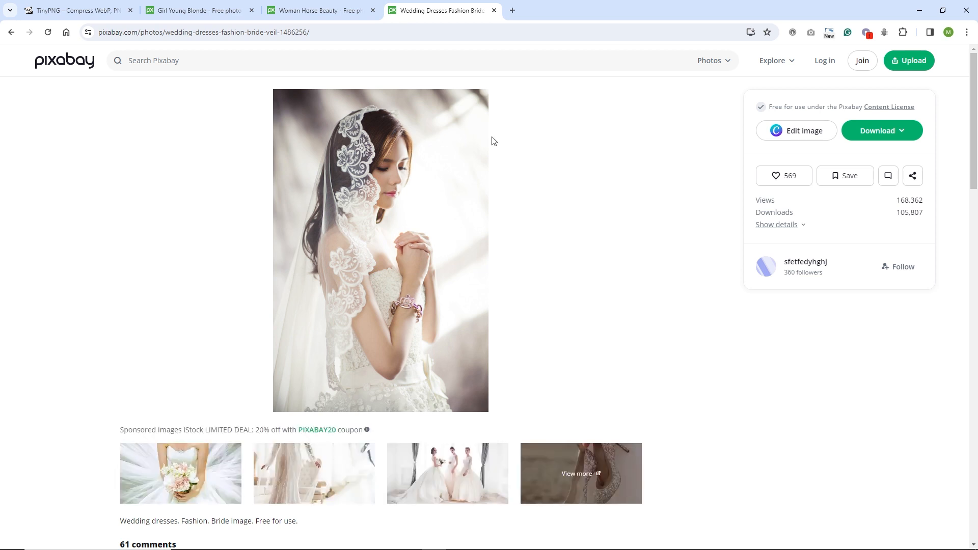
Step: Review the three Pixabay photo pages and show the download size options for the bride with a veil
click(219, 14)
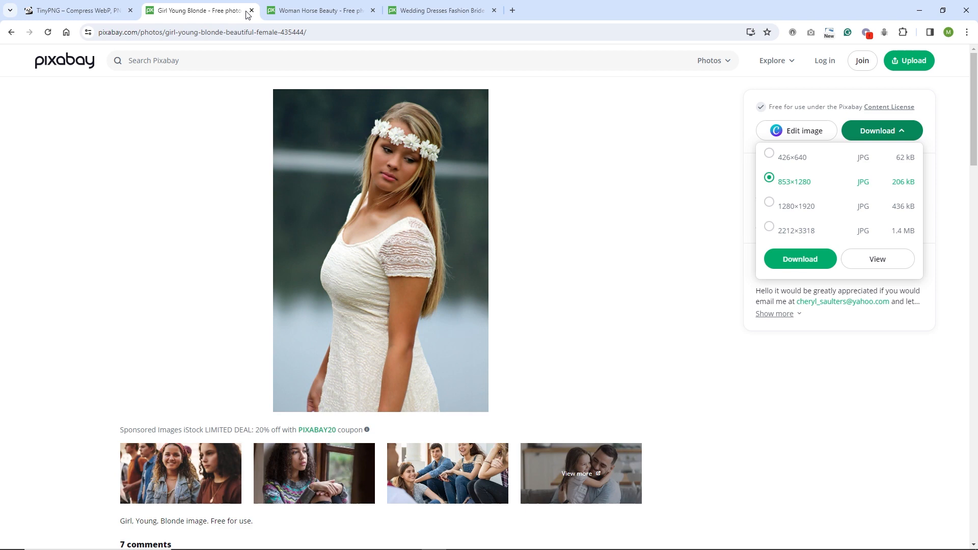
click(304, 13)
click(416, 19)
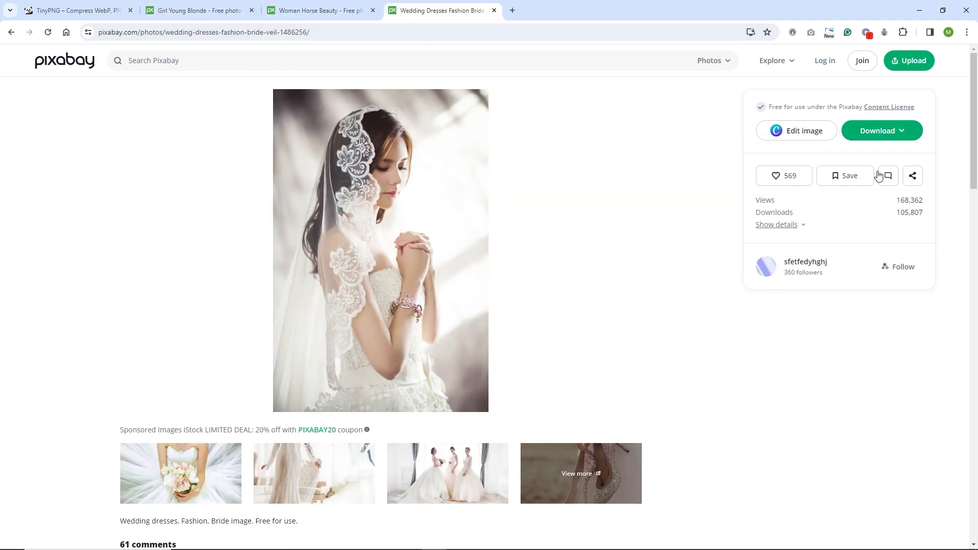
click(877, 138)
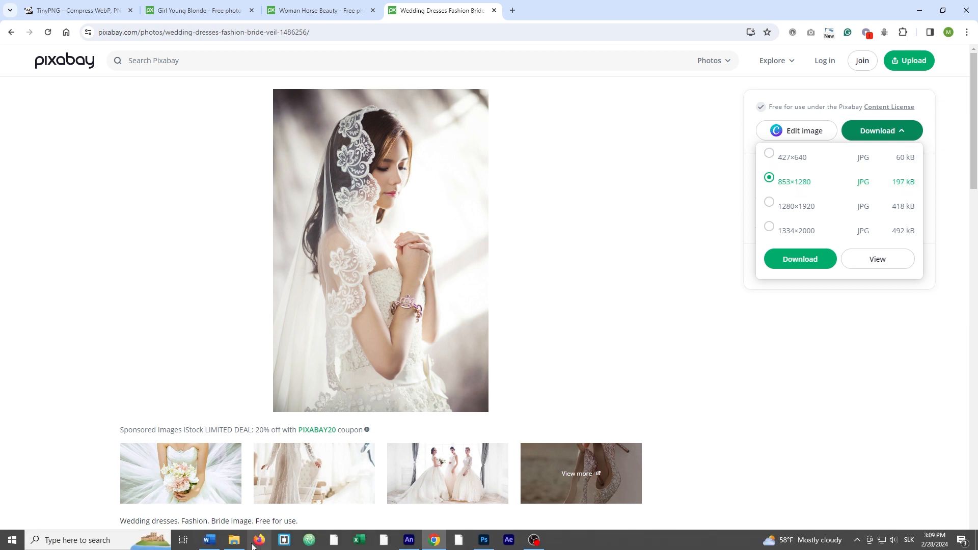
Step: Switch to File Explorer and look through the three downloaded photos in the original_imgs folder
click(240, 544)
click(428, 196)
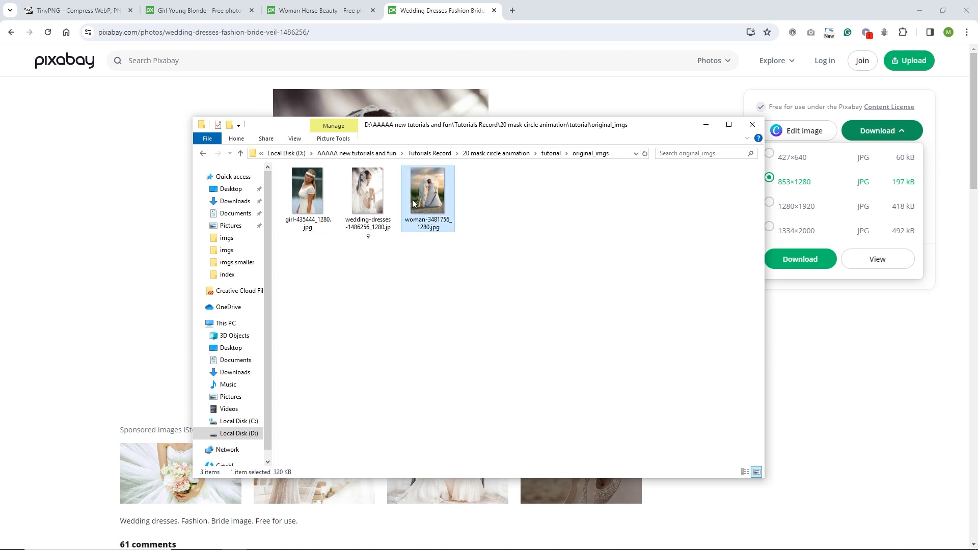
click(349, 201)
click(318, 203)
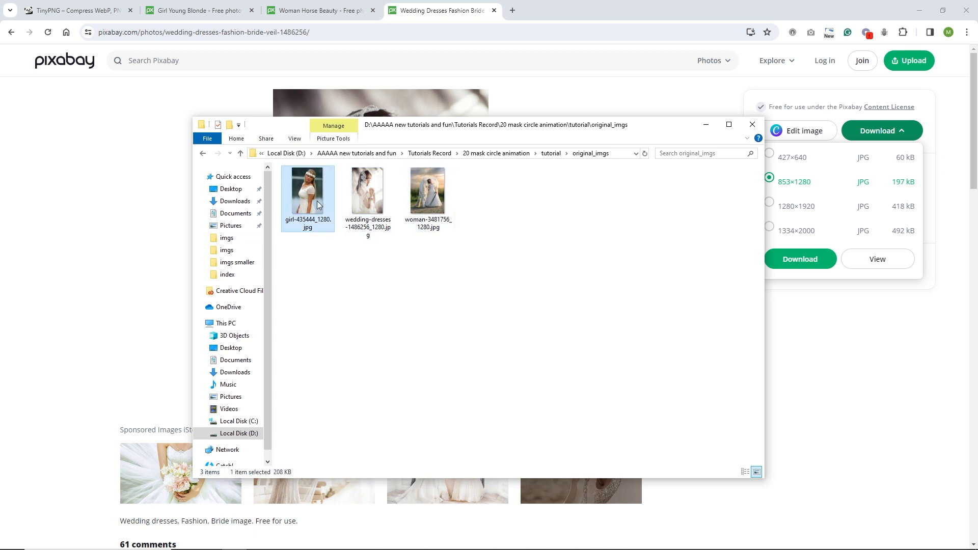
Step: Switch to Photoshop and create a new 330 x 660 pixel RGB document at 72 pixels/inch with a white background
mouse_move(405, 549)
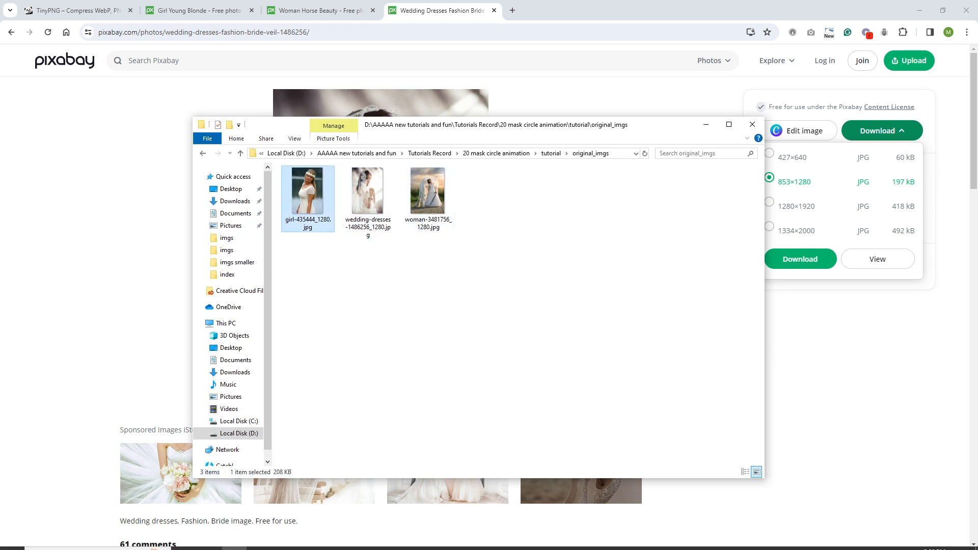
click(484, 540)
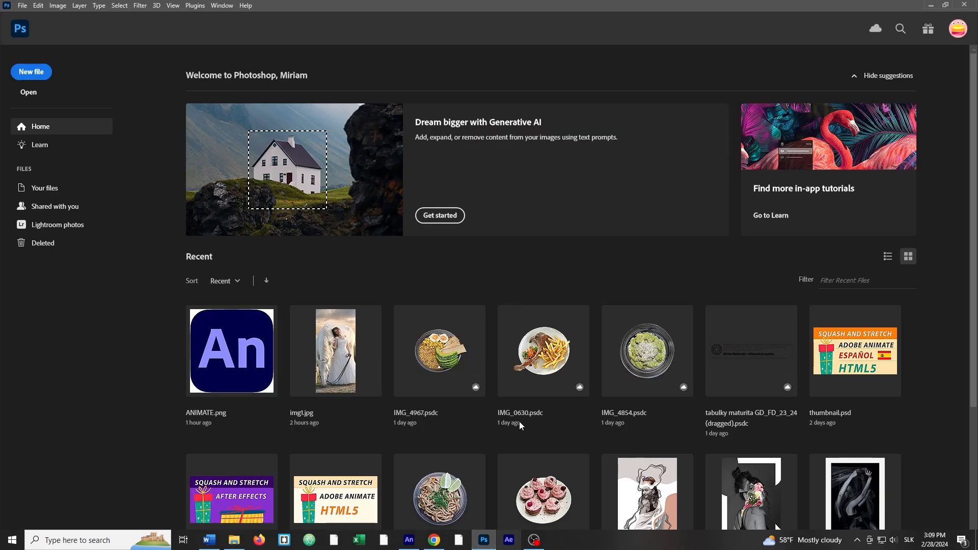
click(32, 72)
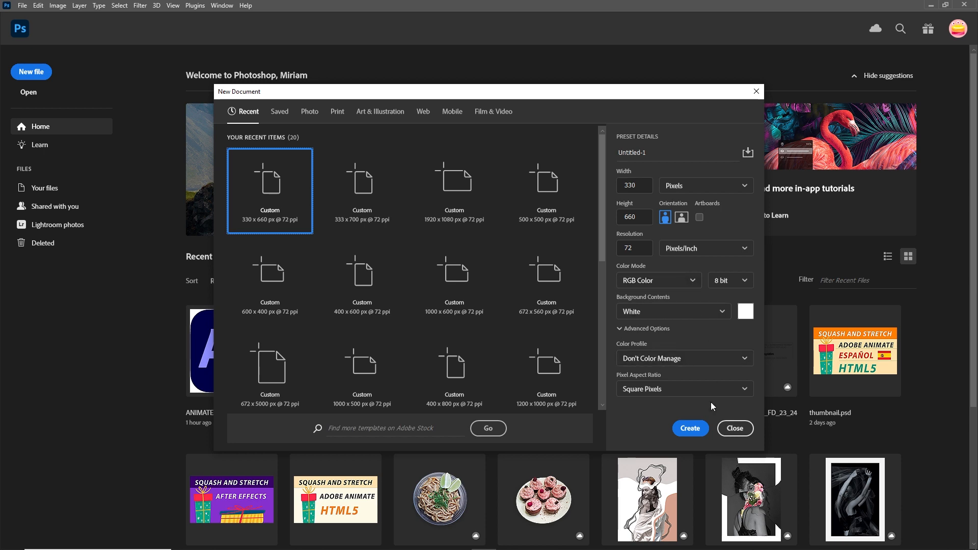
click(689, 428)
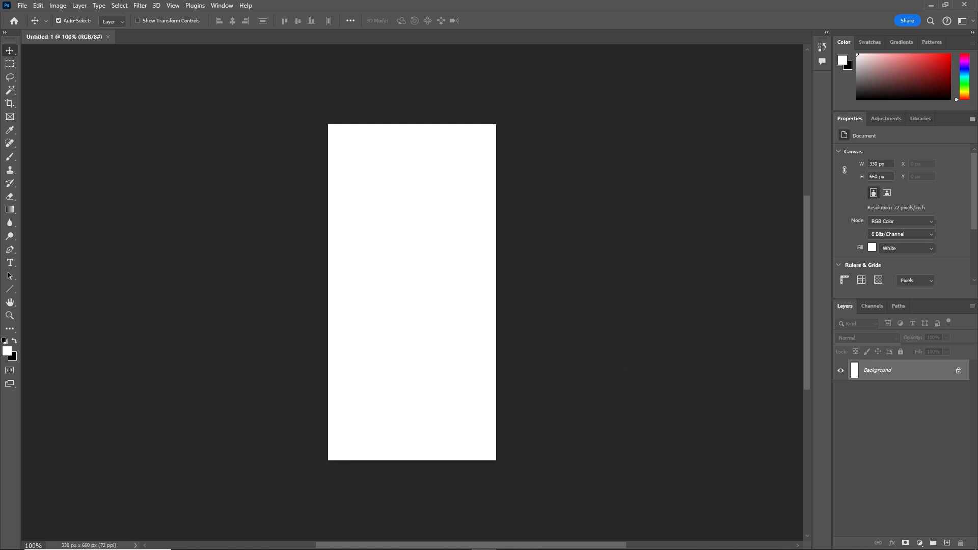
Step: Place all three photos from the original_imgs folder into the blank document
click(233, 540)
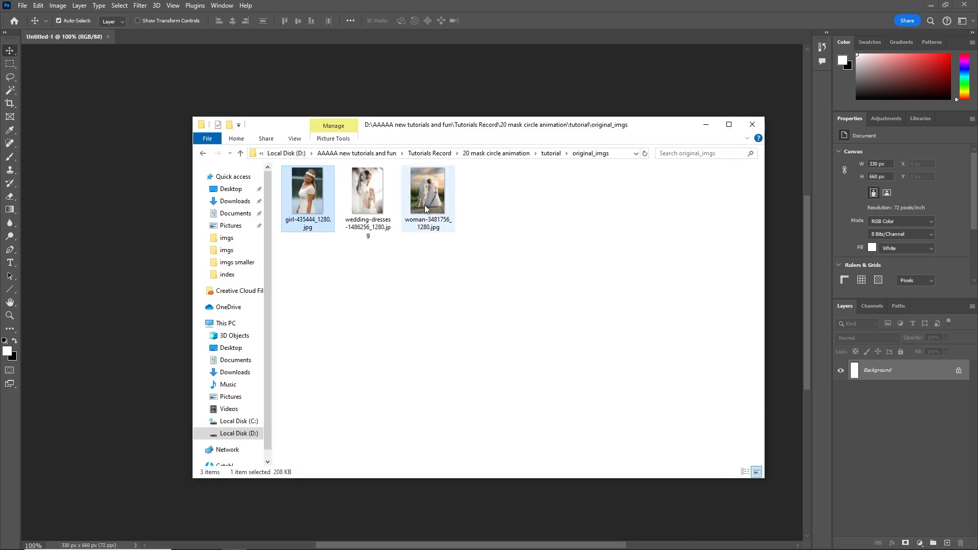
shift+click(315, 207)
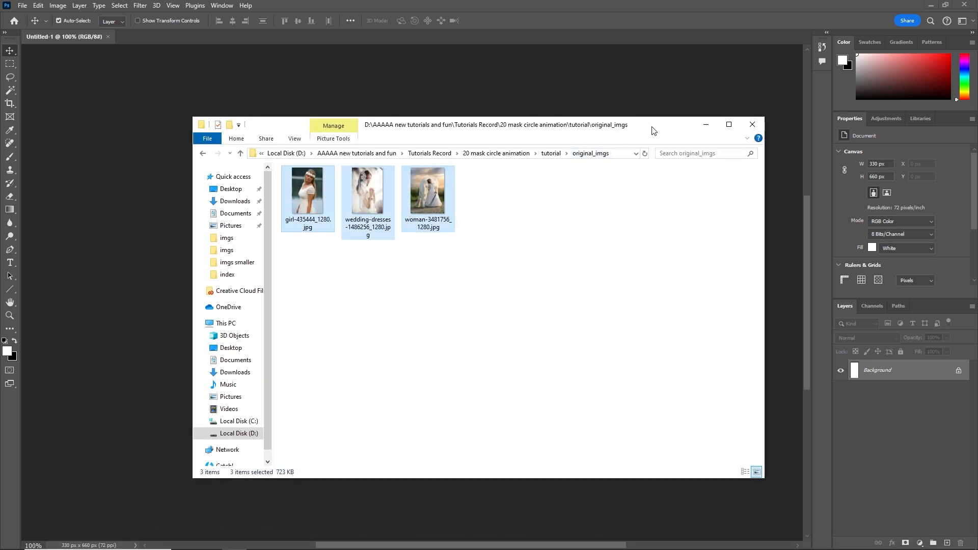
drag(654, 128, 654, 217)
drag(393, 292, 402, 196)
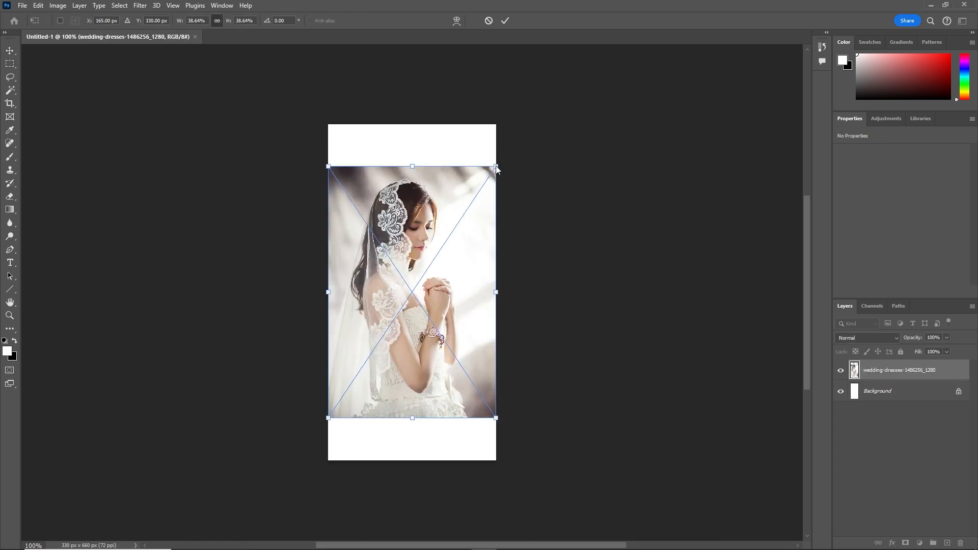
Step: Enlarge the placed photos to cover the canvas: wedding-dresses to about 54%, woman to about 55% and girl to about 56%
drag(495, 166, 542, 124)
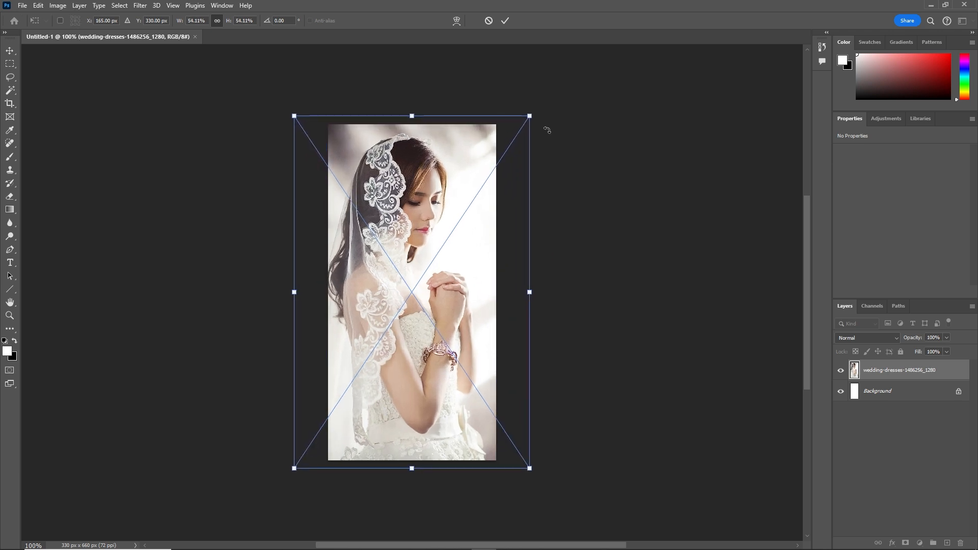
key(Return)
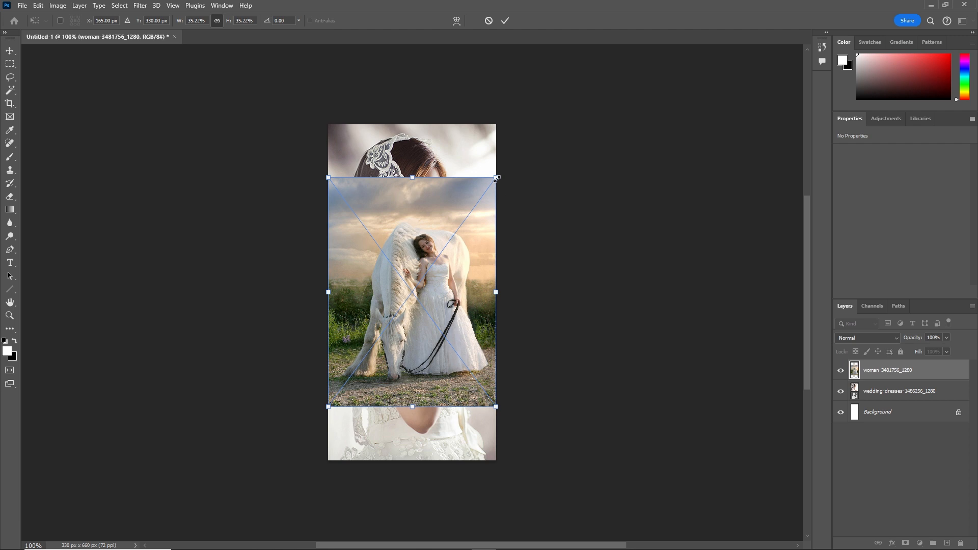
drag(496, 178, 548, 108)
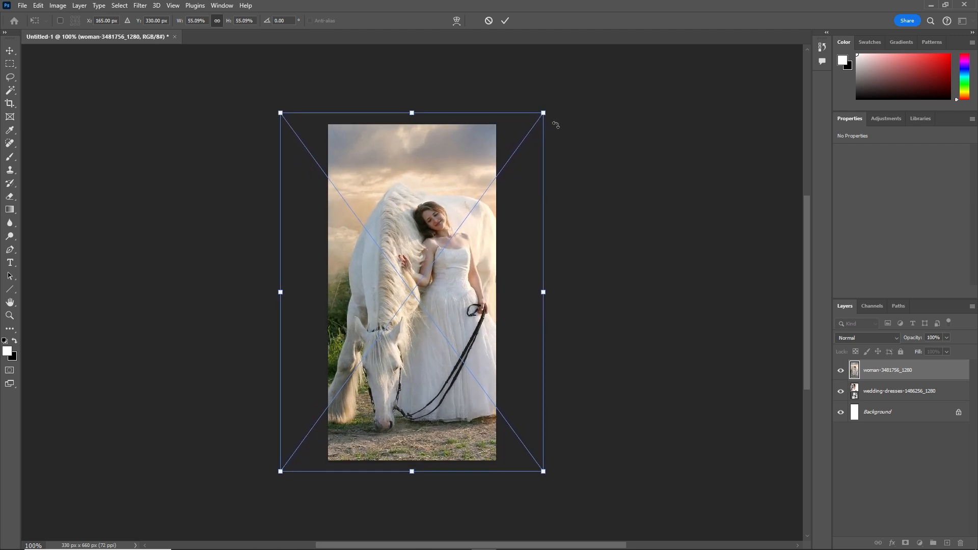
key(Return)
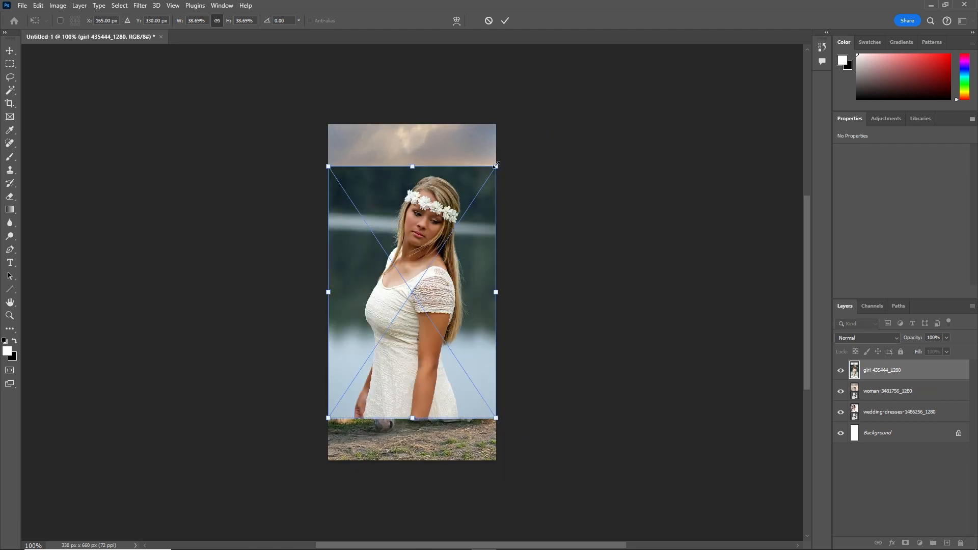
drag(496, 125, 535, 111)
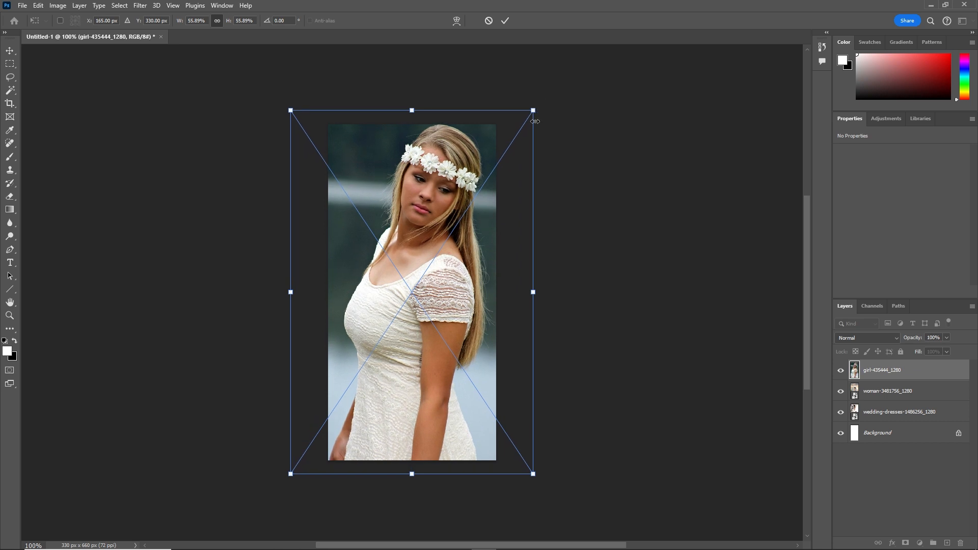
key(Return)
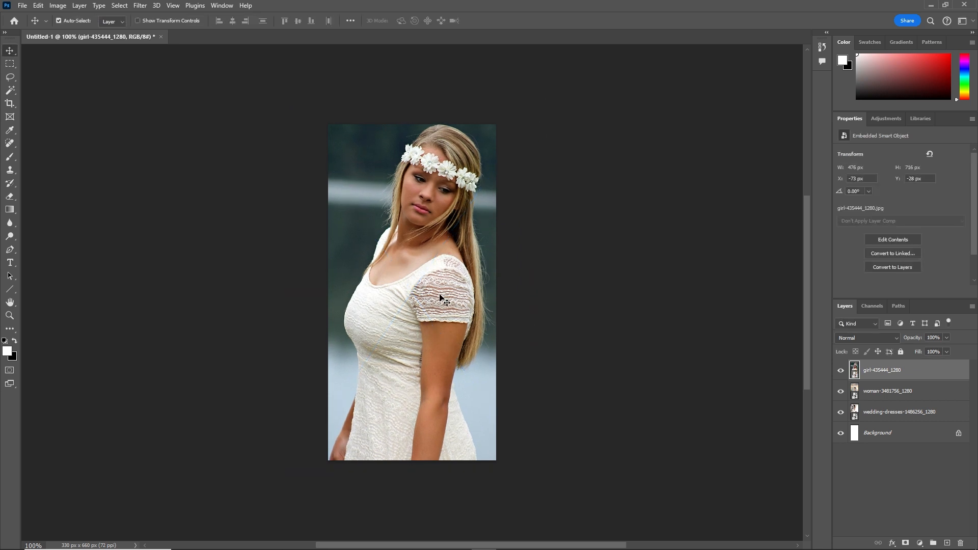
Step: Shift the girl-435444_1280 photo about 40 px to the left within the canvas
key(shift+Left)
key(shift+Left)
key(shift+Left)
key(shift+Left)
key(shift+Left)
key(shift+Left)
key(shift+Left)
key(shift+Left)
key(shift+Left)
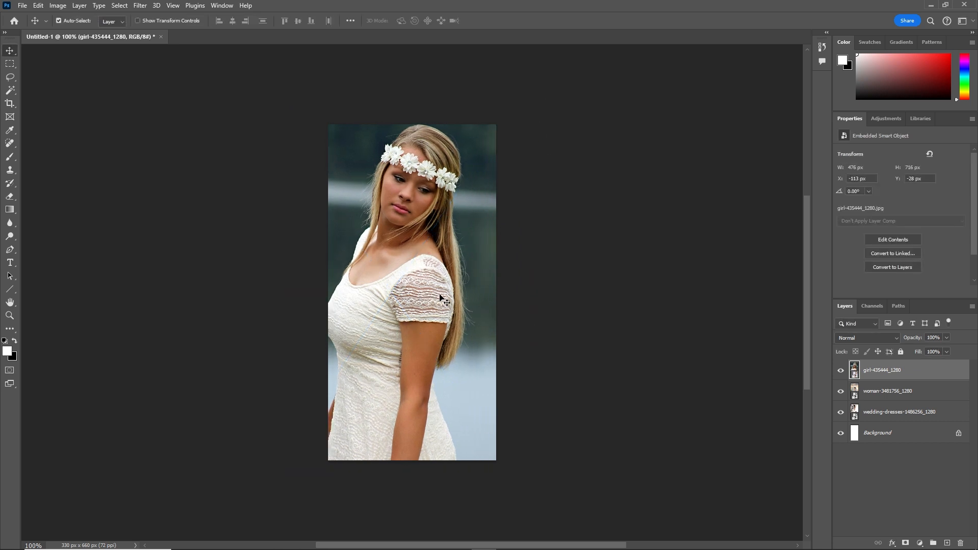
key(shift+Right)
key(shift+Right)
key(shift+Right)
key(shift+Right)
key(shift+Right)
Step: Hide the girl-435444_1280 and woman-3481756_1280 layers and deselect all layers
click(840, 370)
click(840, 393)
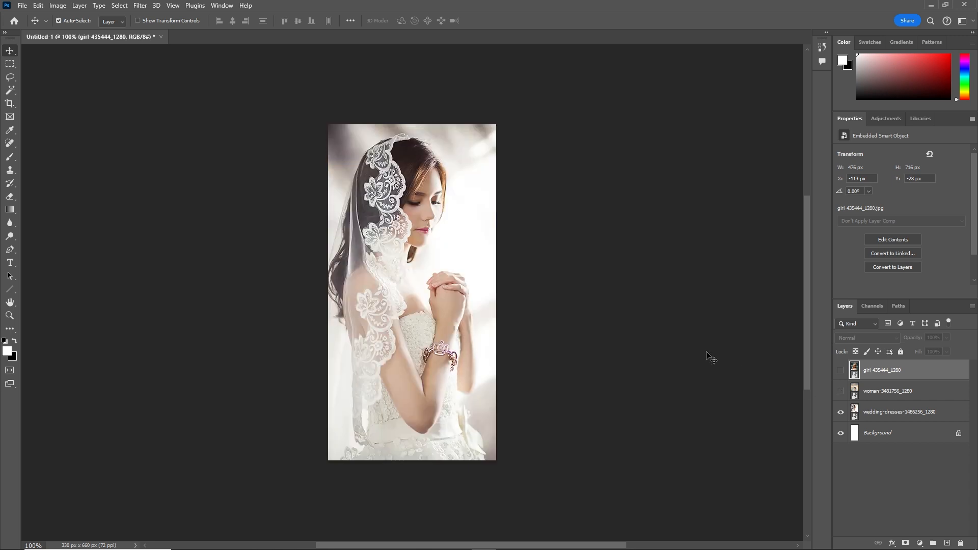
click(674, 342)
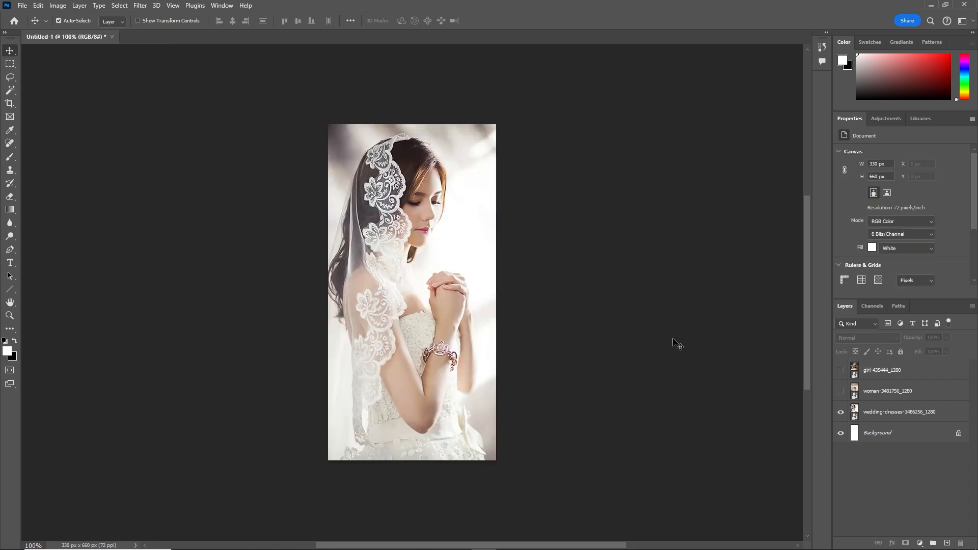
Step: Set up Export As for the bride image with JPG format and quality 4
click(22, 5)
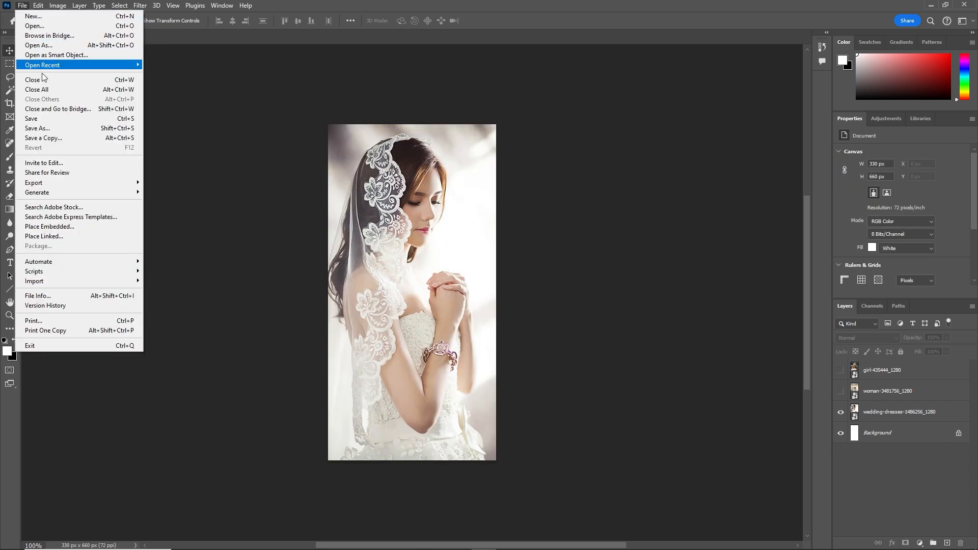
mouse_move(90, 183)
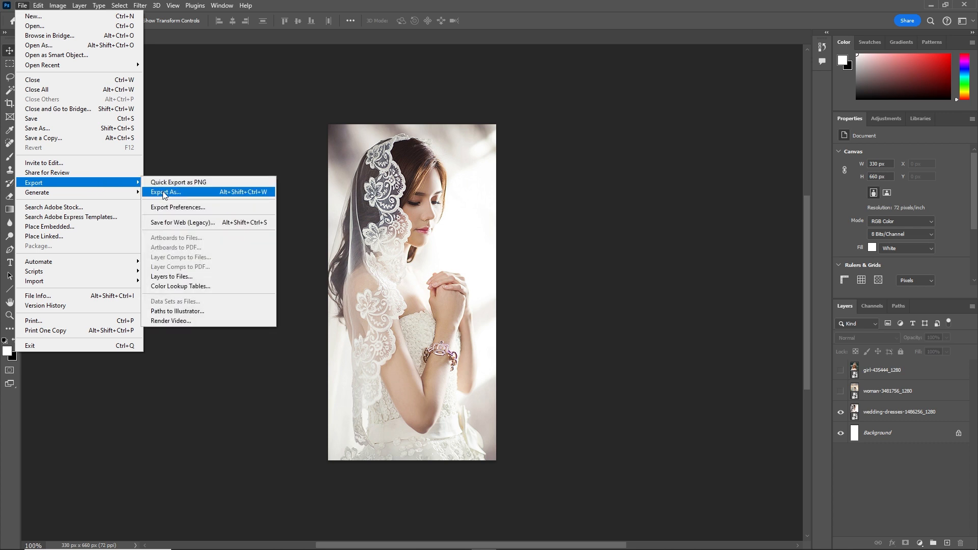
click(242, 192)
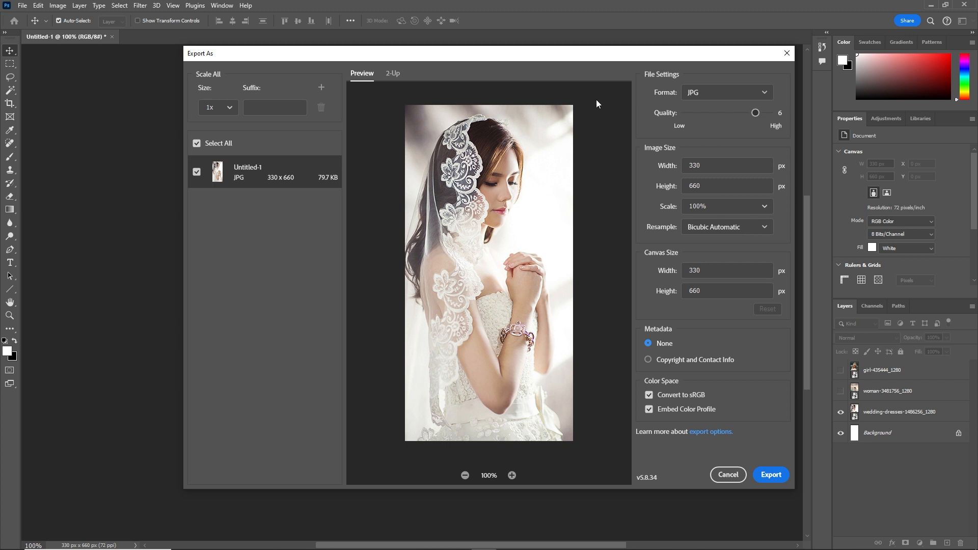
click(696, 93)
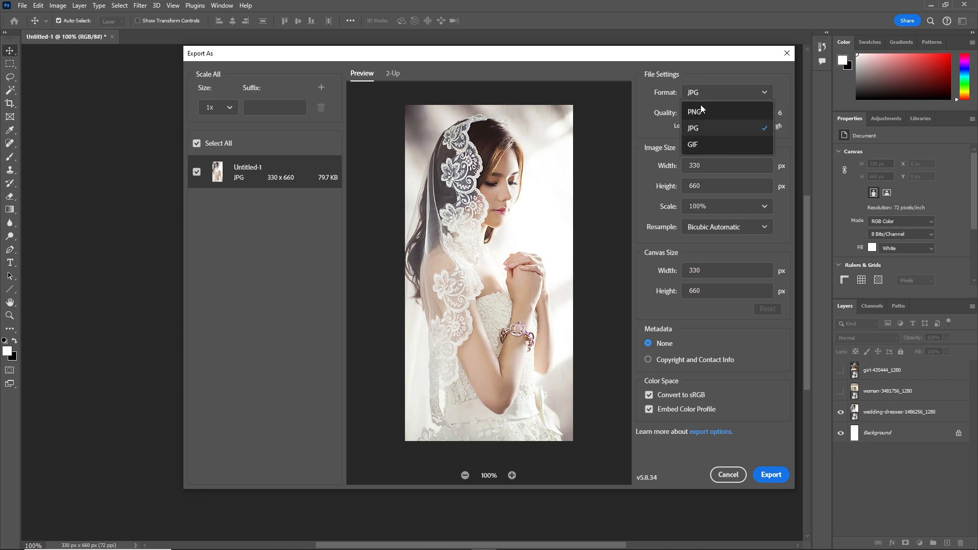
click(699, 132)
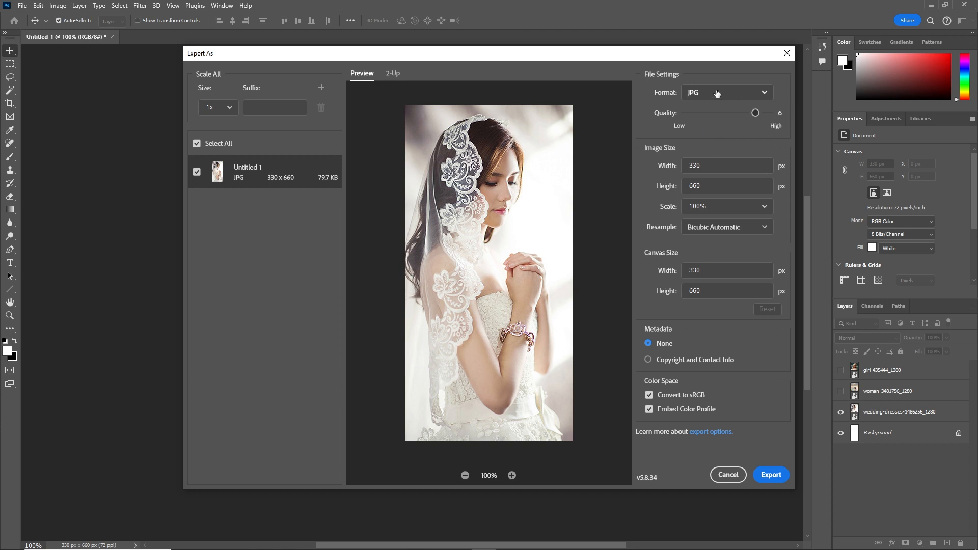
drag(755, 114, 777, 115)
drag(772, 113, 755, 113)
drag(755, 113, 685, 113)
drag(686, 114, 727, 113)
Step: Export the bride image as img1 into the for use folder inside 20 mask circle animation's tutorial folder
click(771, 475)
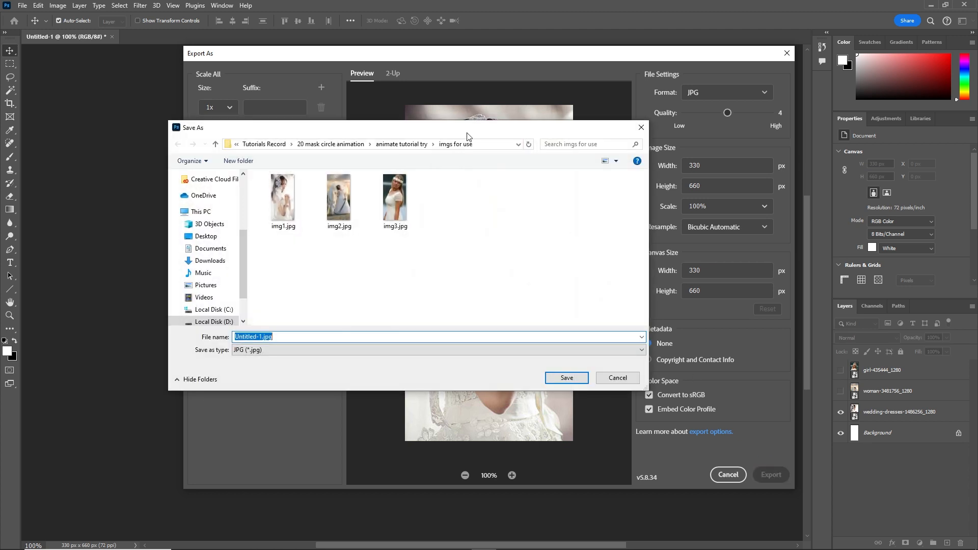
click(410, 145)
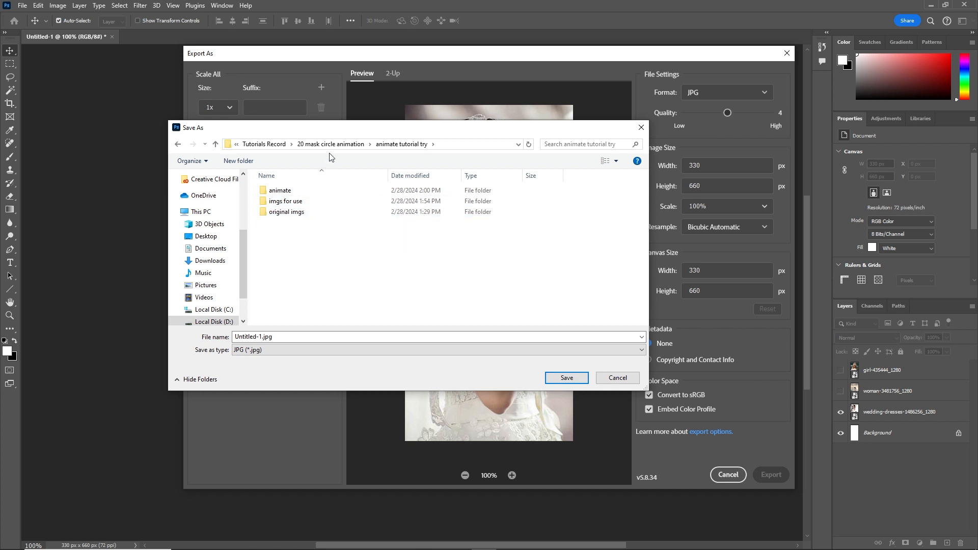
click(345, 145)
double_click(279, 213)
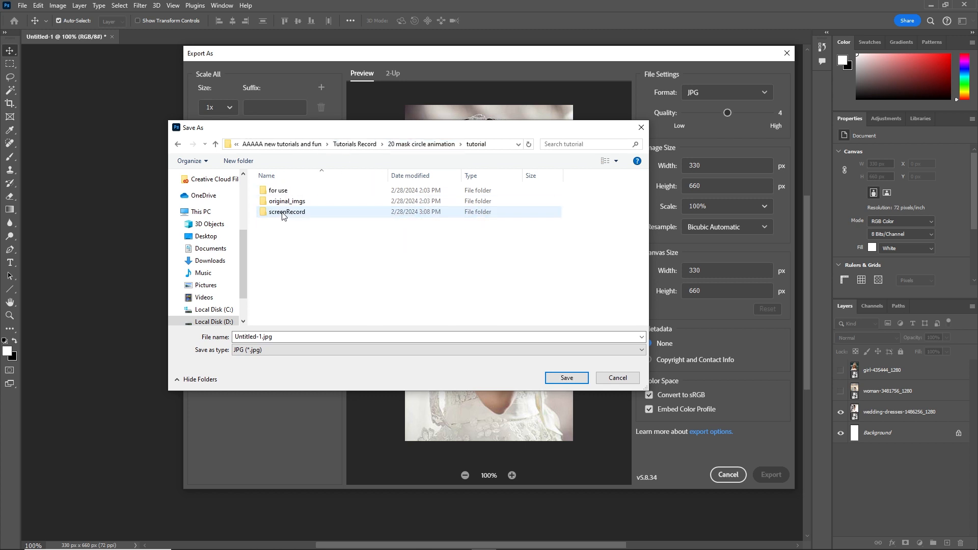
double_click(279, 192)
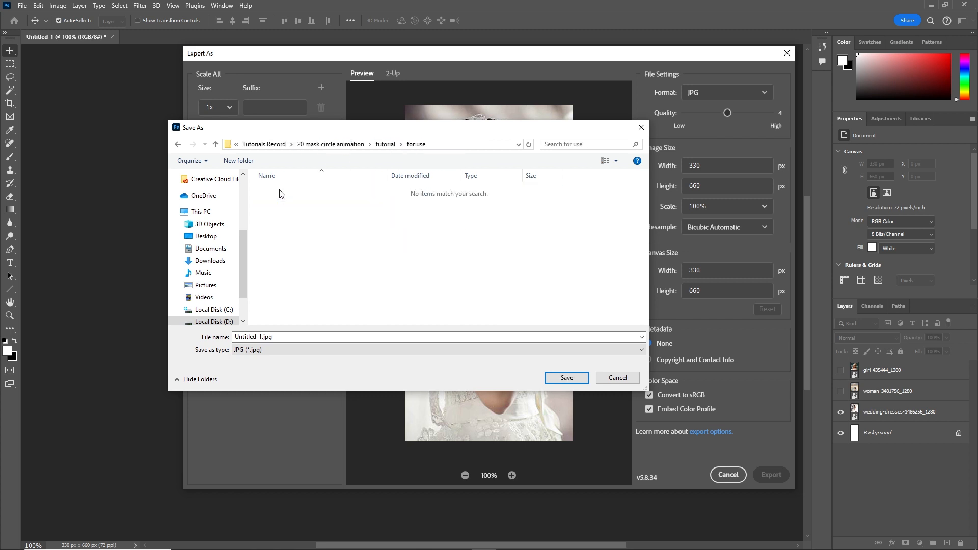
click(288, 337)
text(Img)
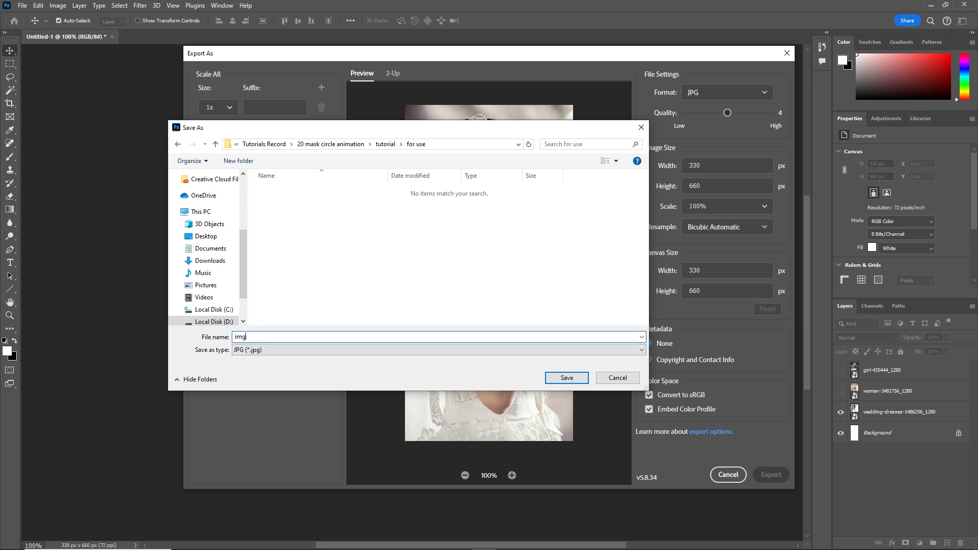
text(1)
click(566, 377)
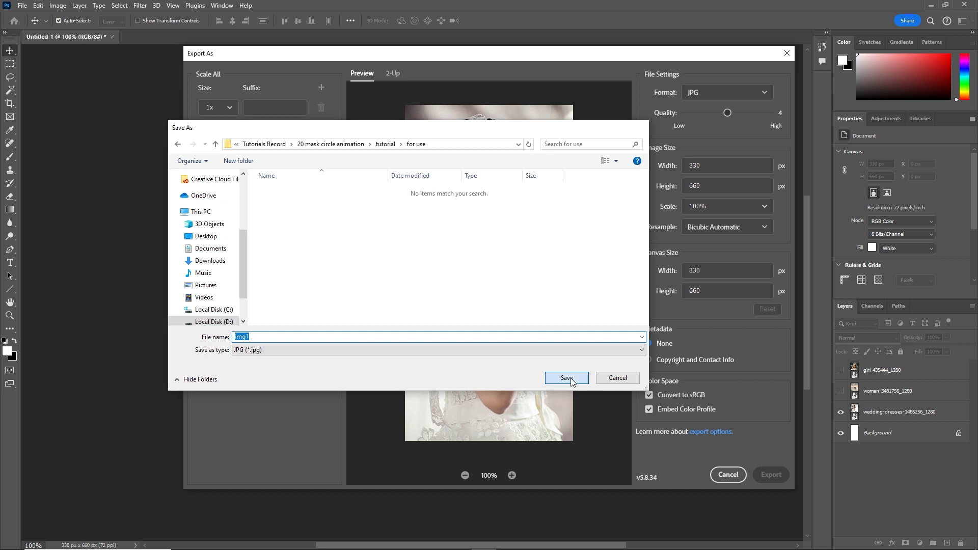
Step: Show the woman-3481756_1280 layer and export the image as JPG img2 into the for use folder
click(840, 391)
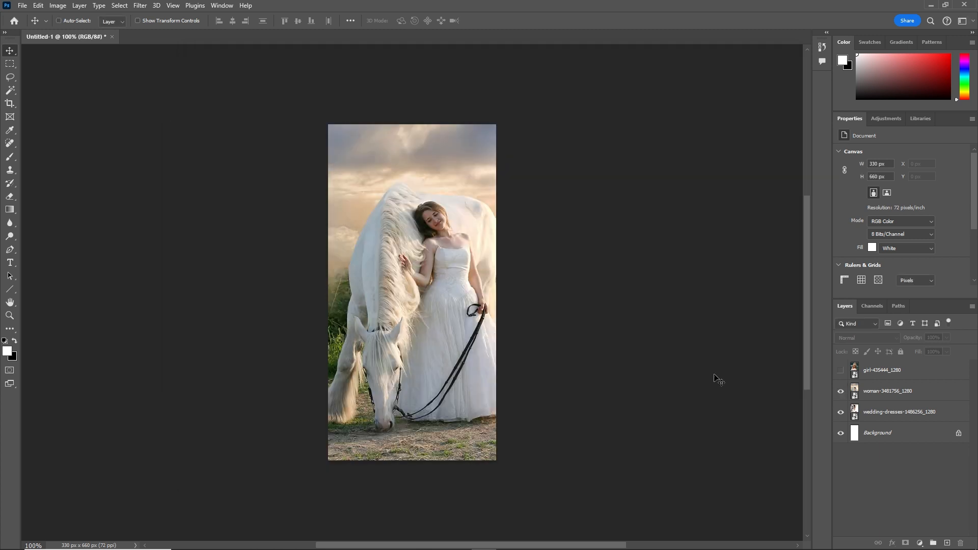
key(ctrl+alt+shift+w)
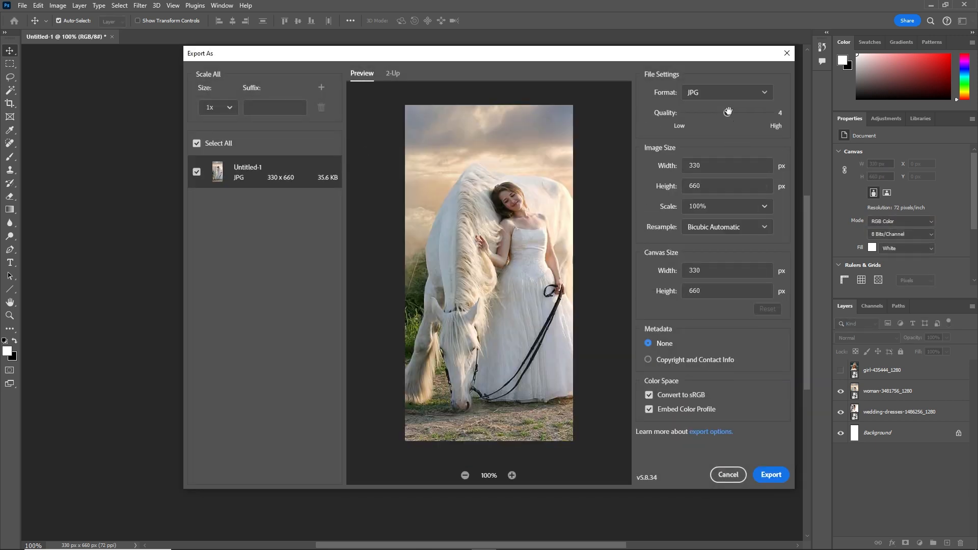
click(770, 474)
text(img)
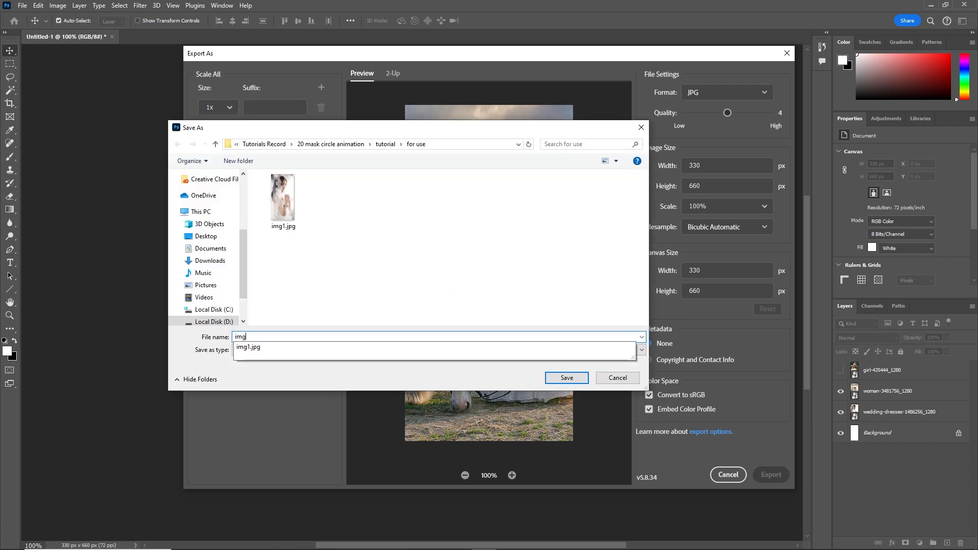
text(3)
key(BackSpace)
text(2)
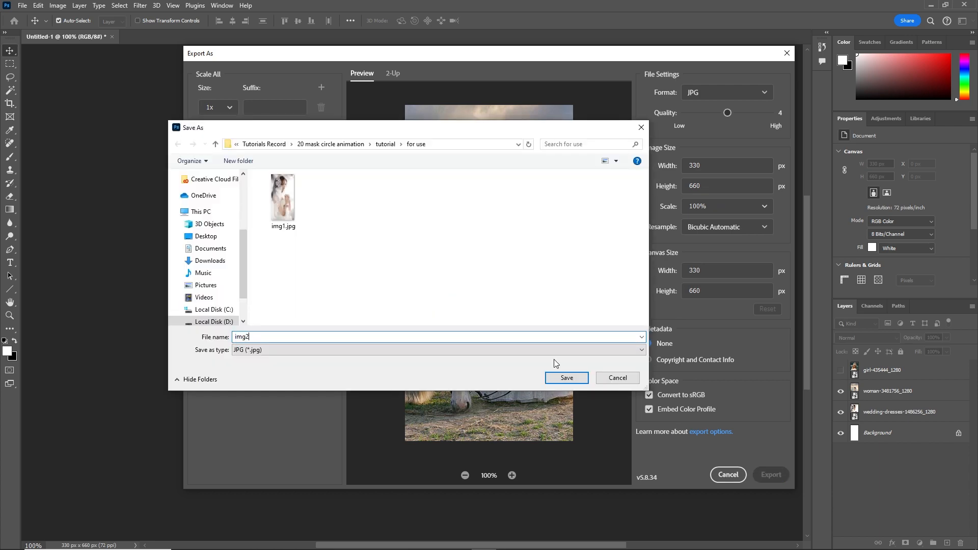
click(566, 378)
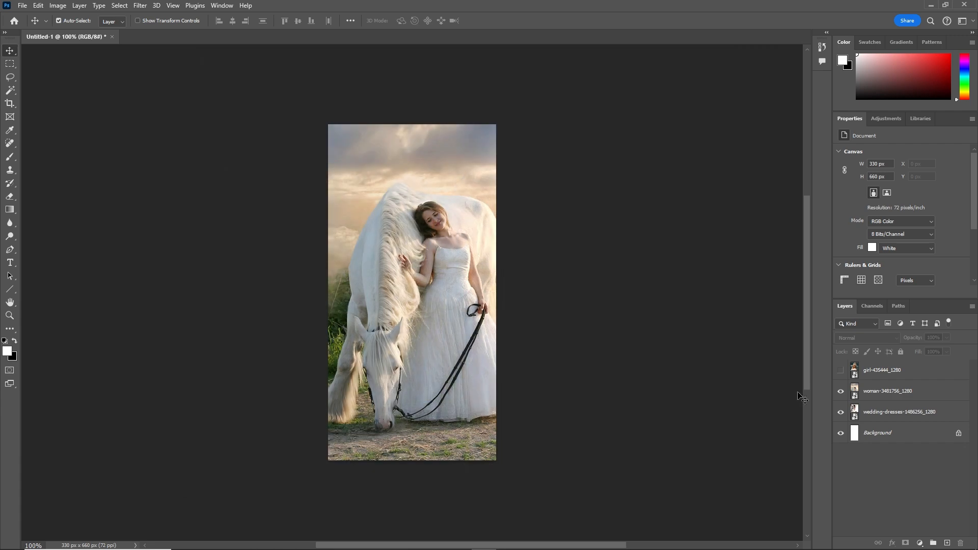
Step: Show the girl-435444_1280 layer and export the image as JPG img3 into the for use folder
click(840, 370)
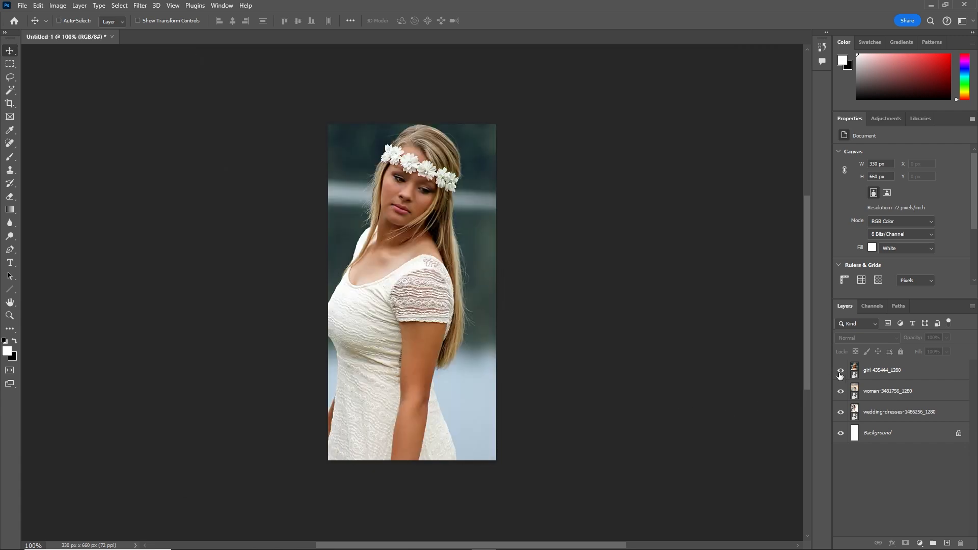
key(ctrl+alt+shift+w)
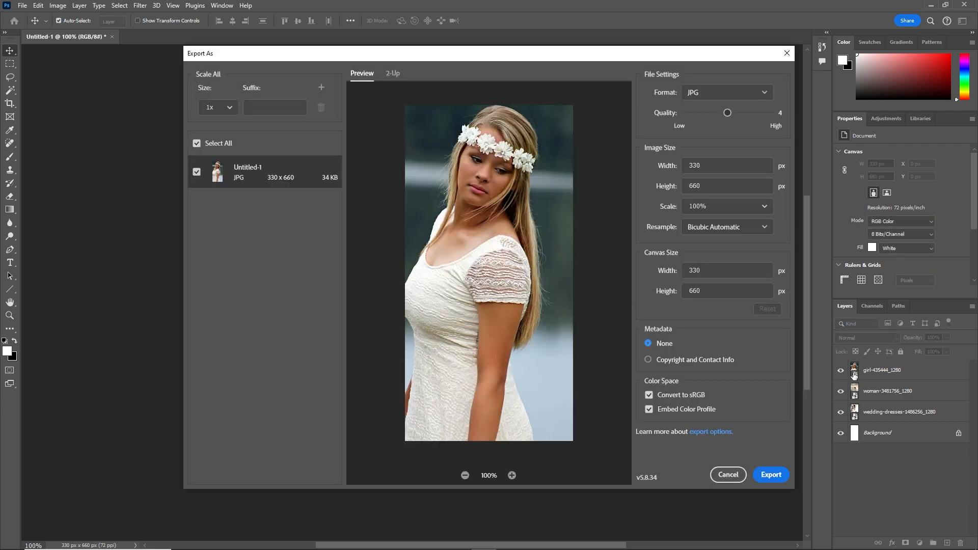
click(771, 474)
text(img)
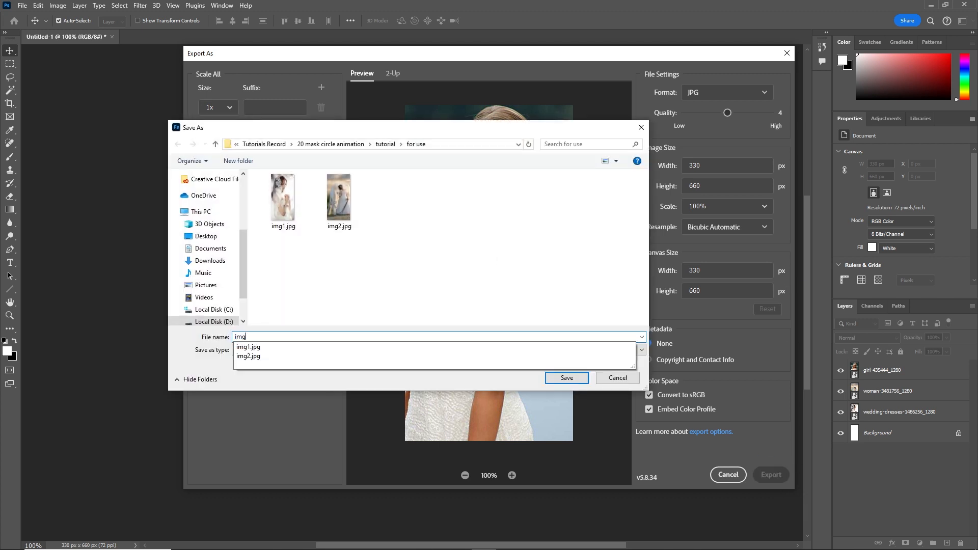
text(3)
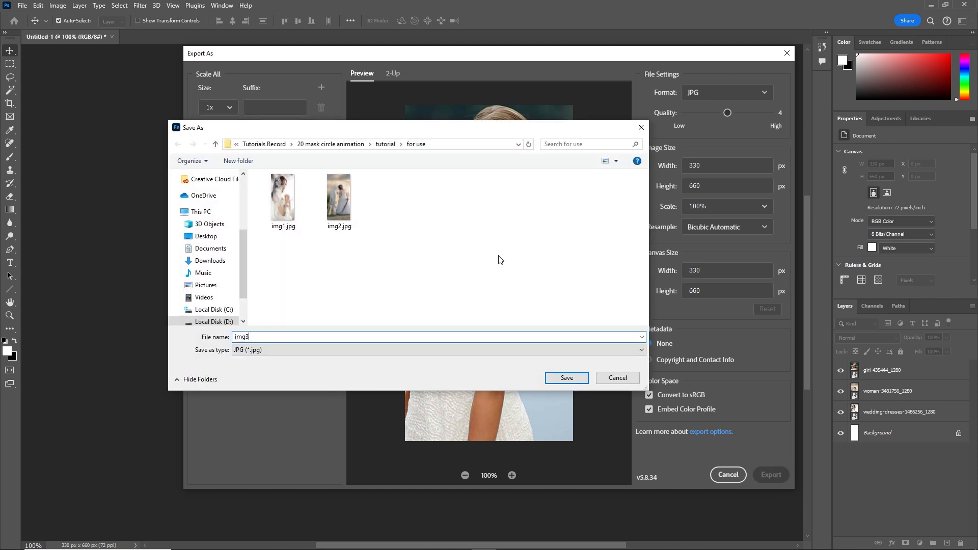
click(569, 379)
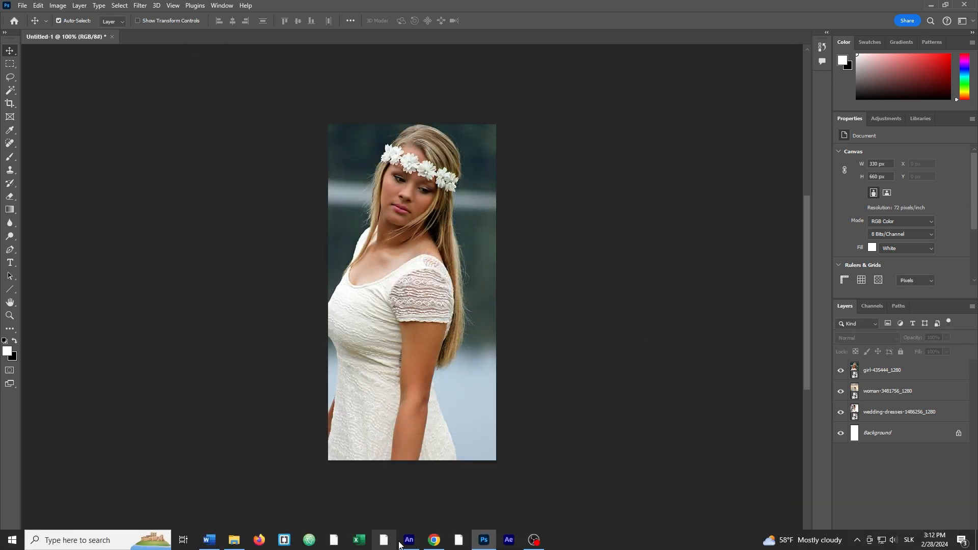
Step: Switch to Adobe Animate, create a 300 x 600 px HTML5 Canvas document and bring up its timeline
click(409, 546)
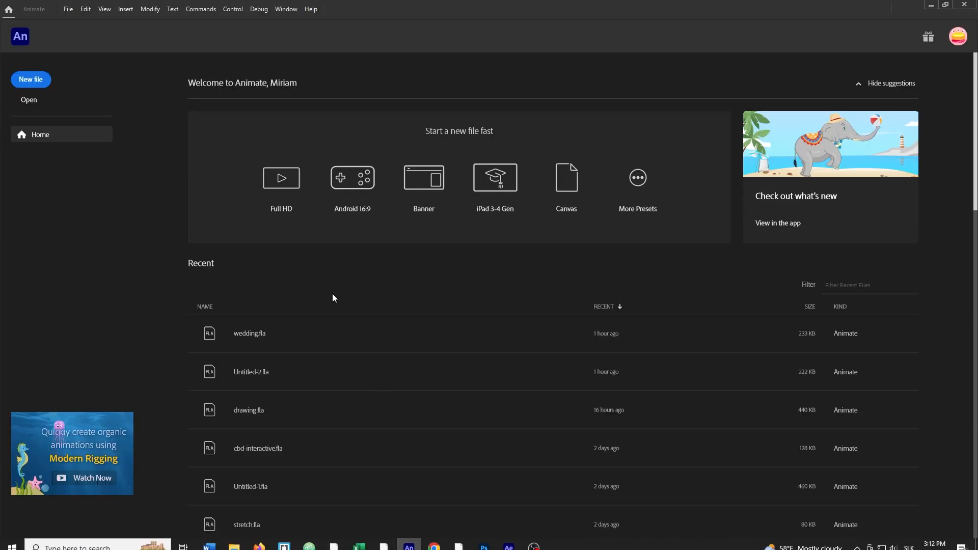
click(279, 199)
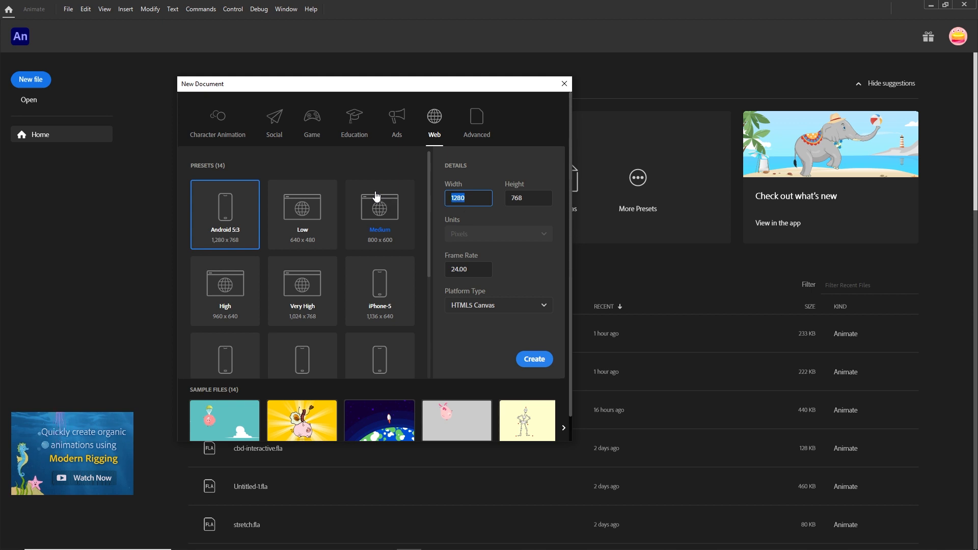
text(300)
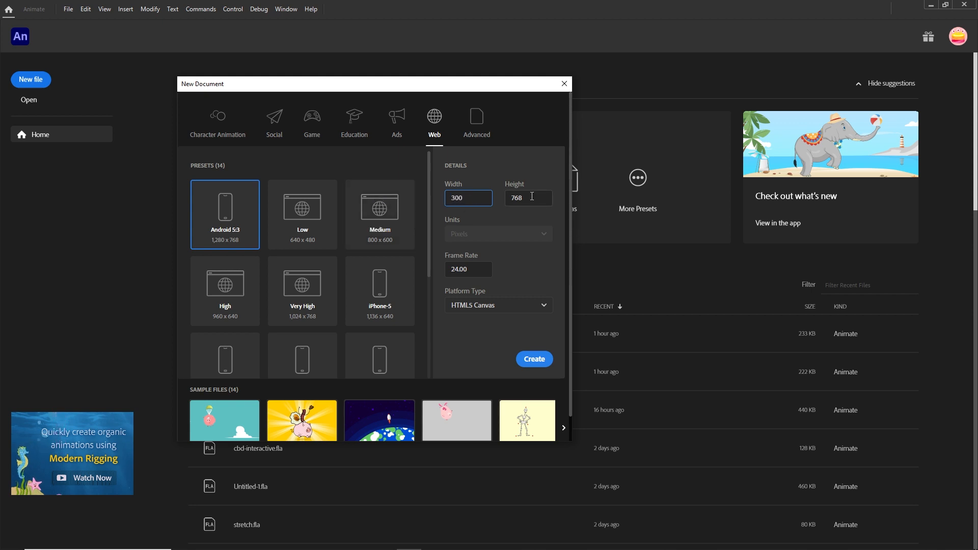
key(Tab)
text(600)
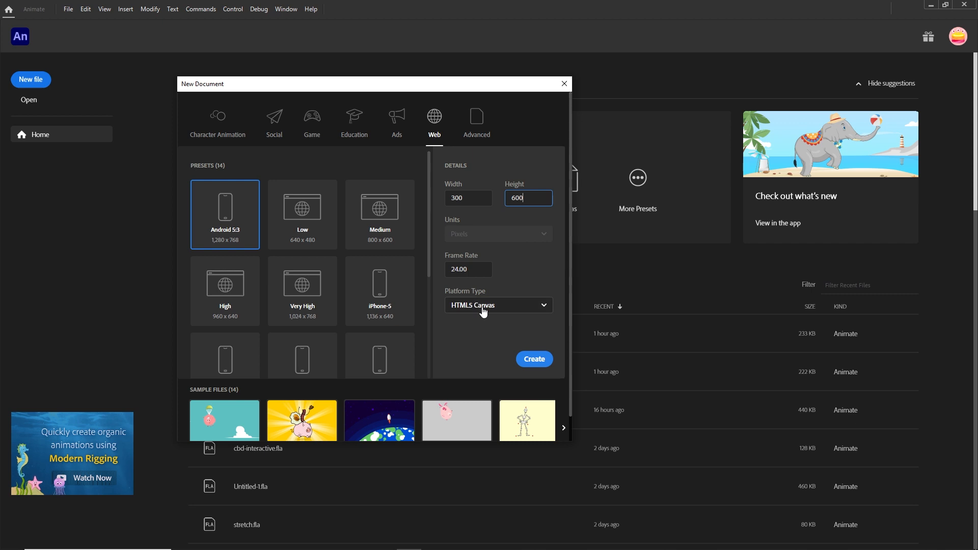
click(533, 360)
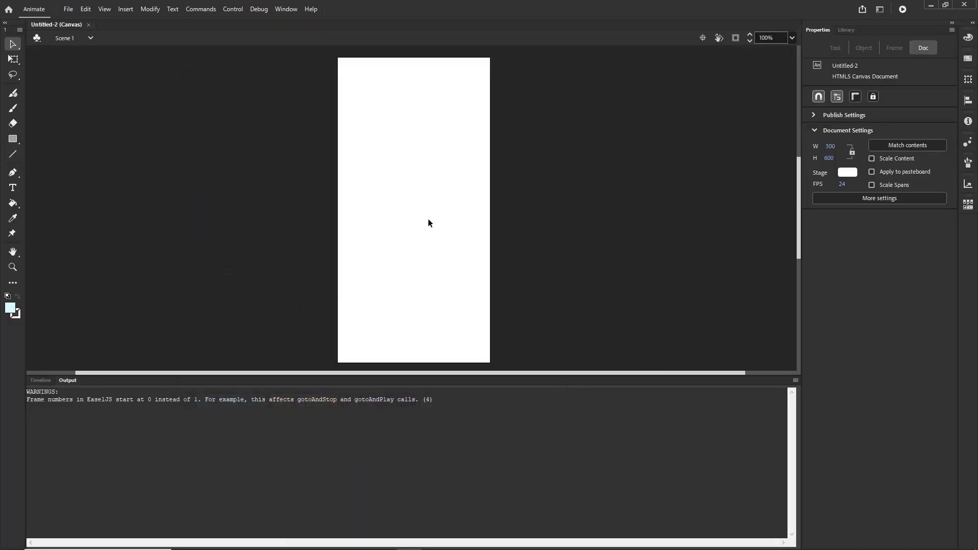
click(45, 382)
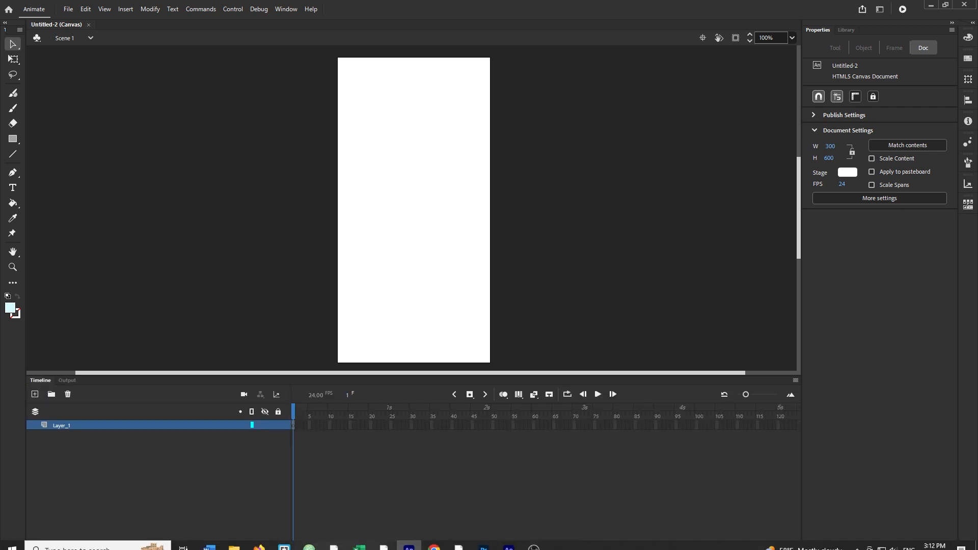
Step: Import img1.jpg, img2.jpg and img3.jpg from the tutorial's for use folder onto the stage
click(242, 545)
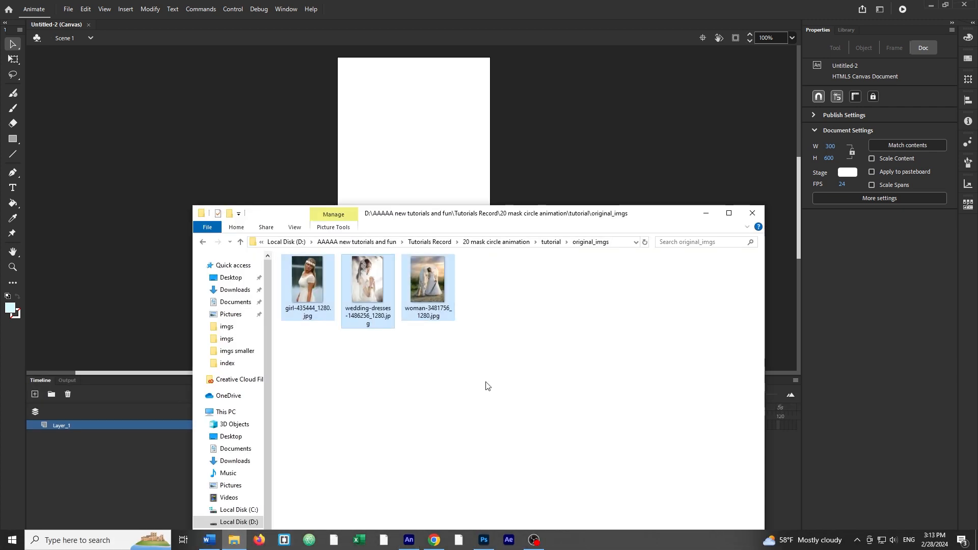
click(550, 242)
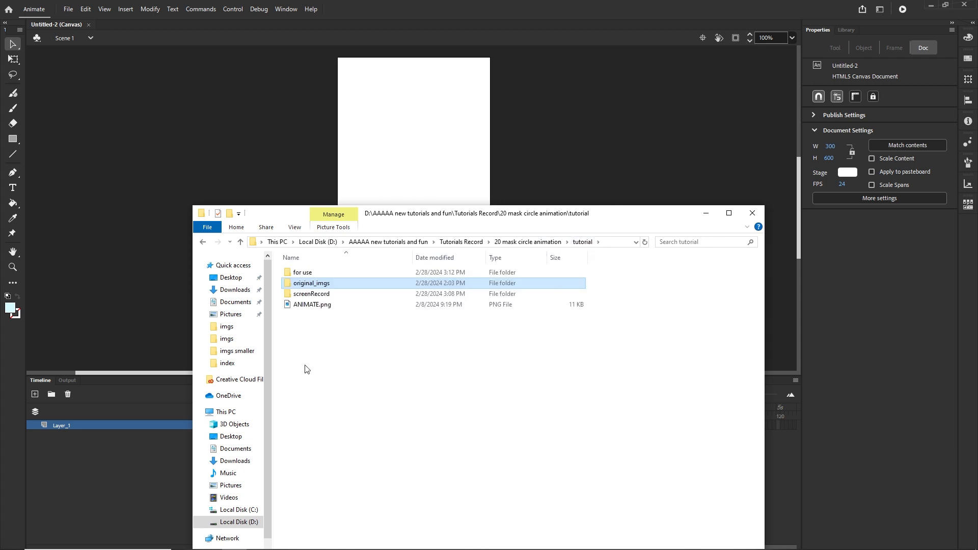
double_click(305, 274)
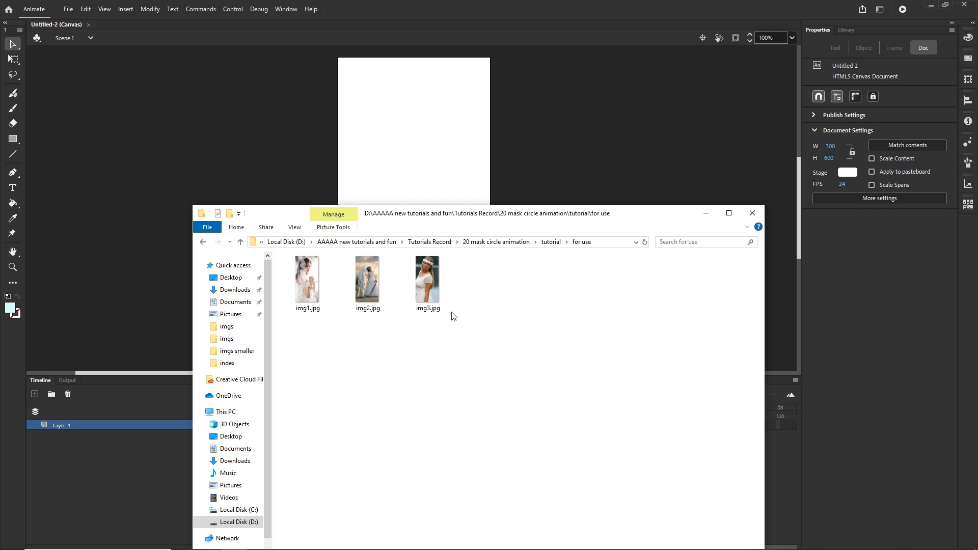
click(434, 290)
shift+click(300, 285)
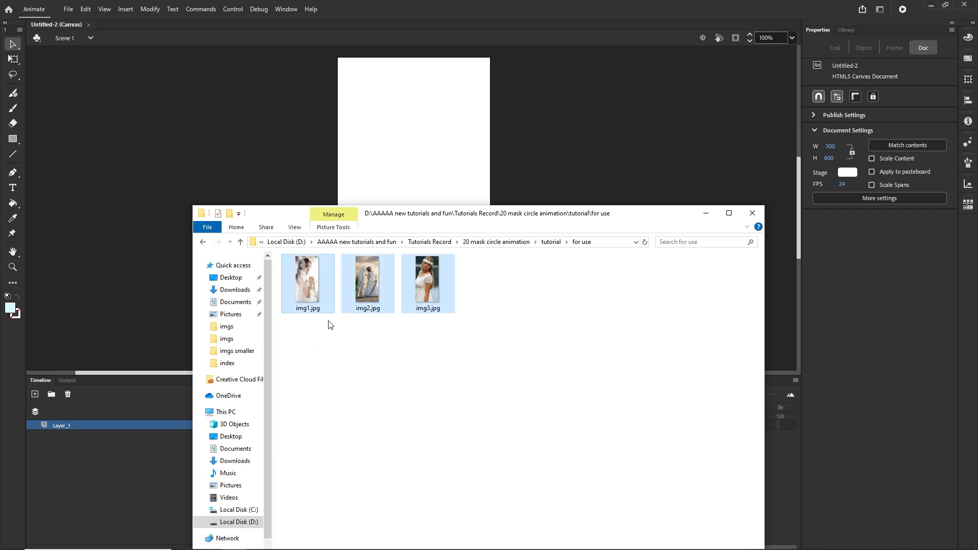
drag(313, 300, 409, 167)
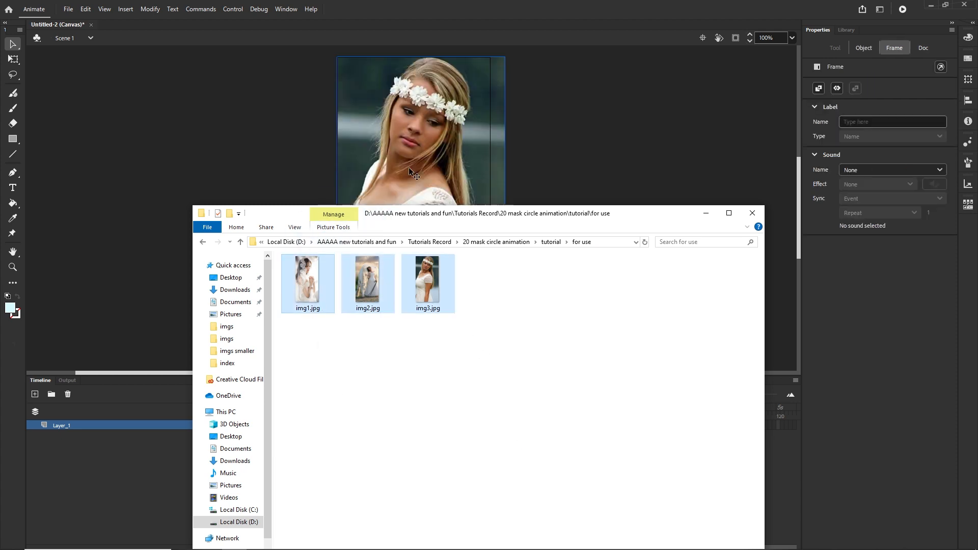
click(706, 214)
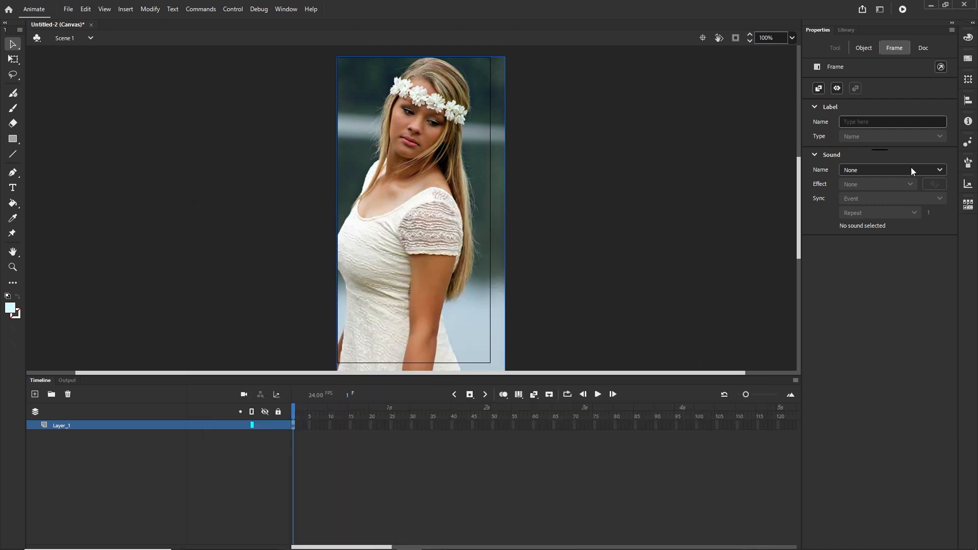
Step: Open the document's library and delete all the imported photos from the stage
click(844, 30)
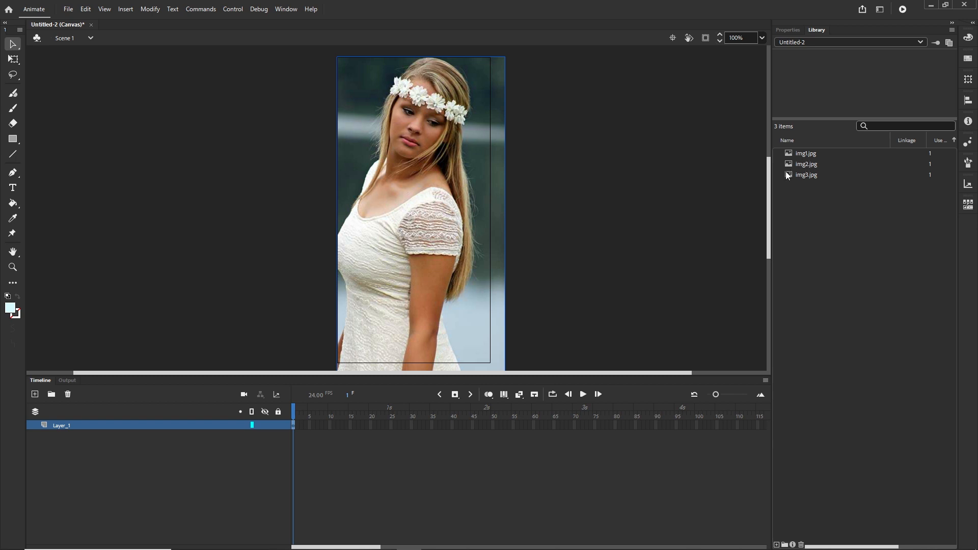
click(597, 228)
drag(618, 101, 259, 288)
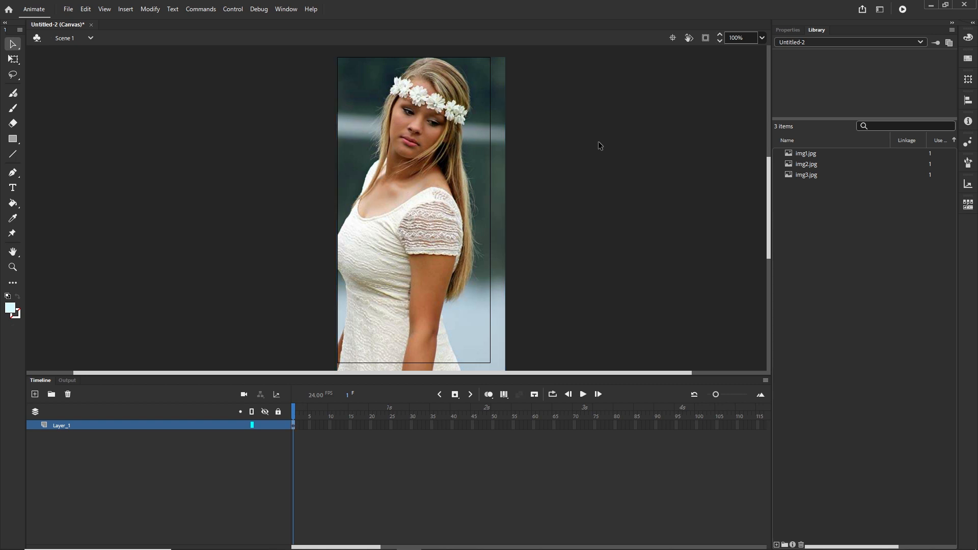
drag(600, 135, 255, 283)
key(Delete)
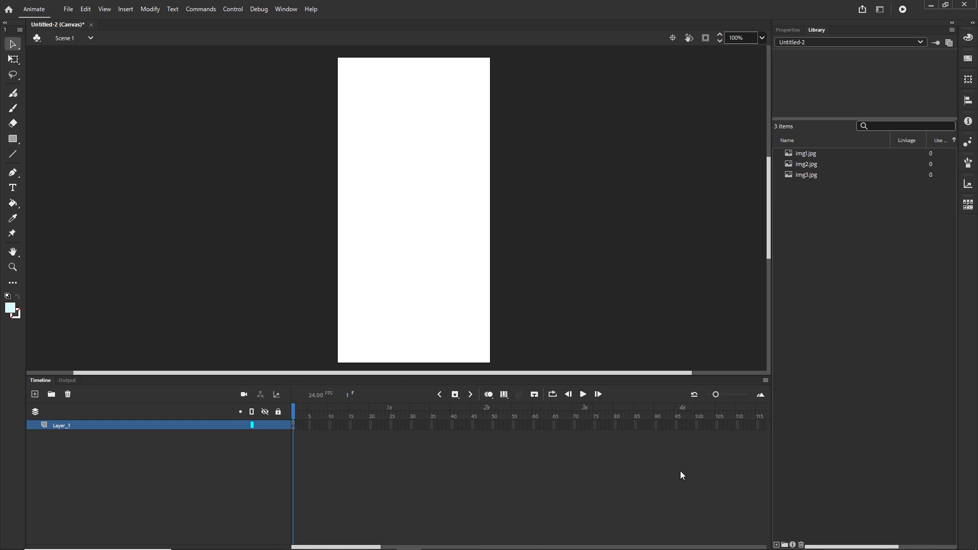
Step: Preview the three photos in the library and place img1.jpg on the stage
click(805, 152)
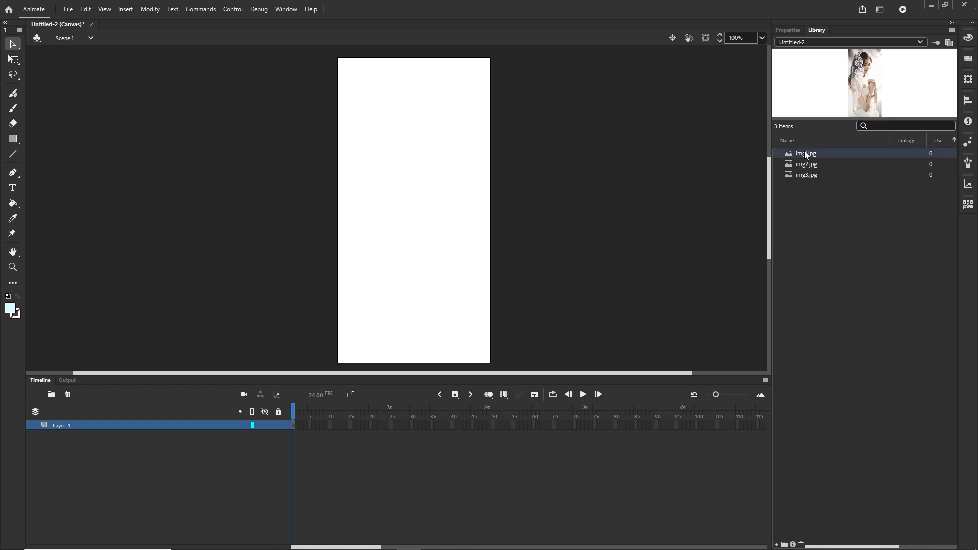
click(808, 163)
click(810, 178)
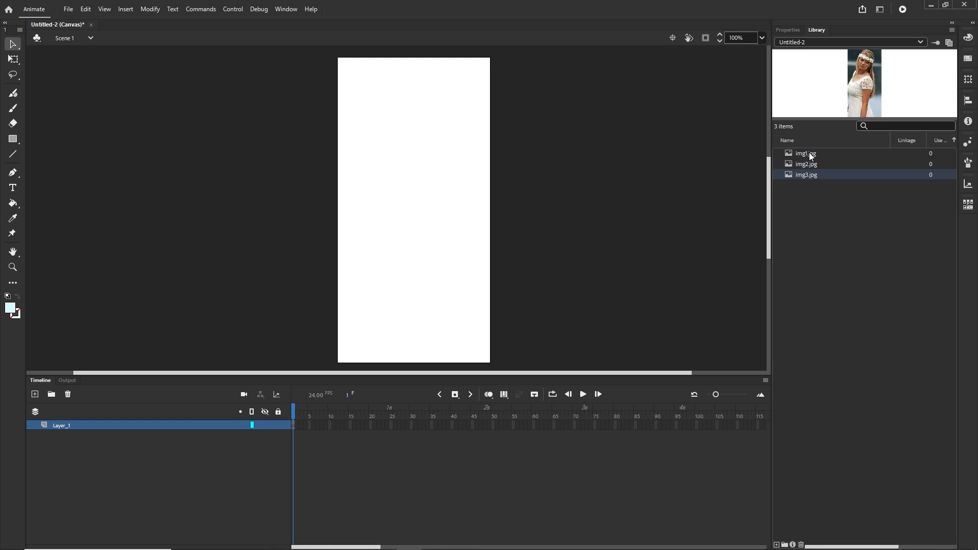
click(809, 152)
drag(809, 153, 420, 200)
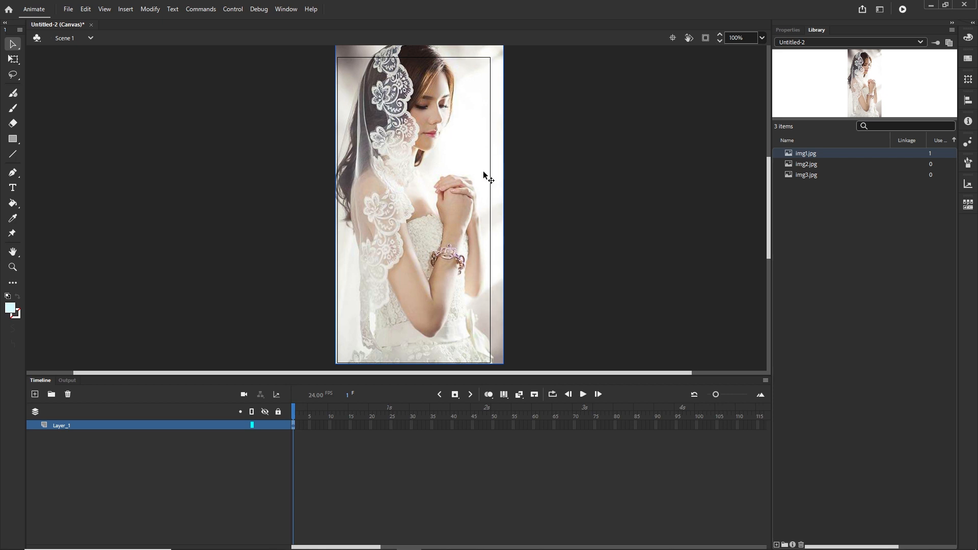
Step: Briefly clip the view to the stage to check how the placed photo is cropped
click(704, 38)
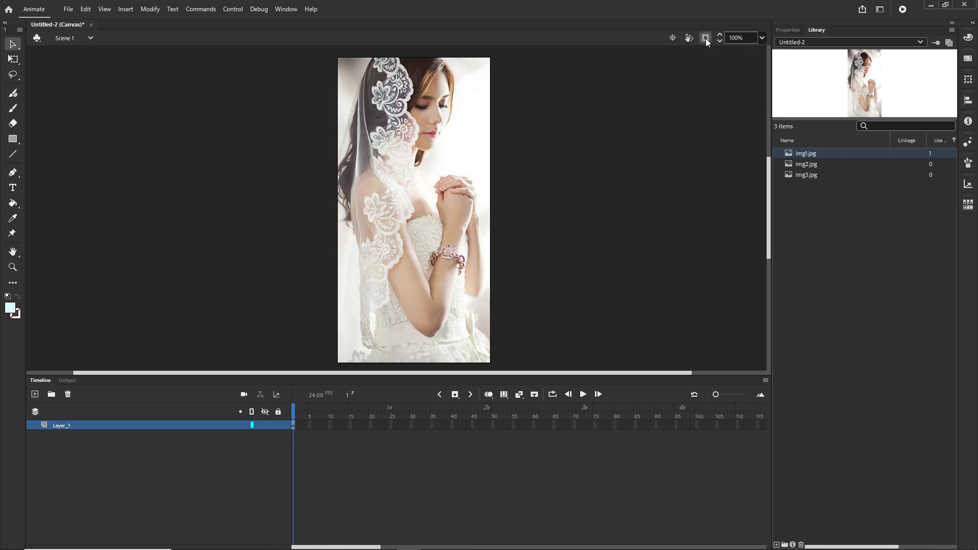
click(705, 38)
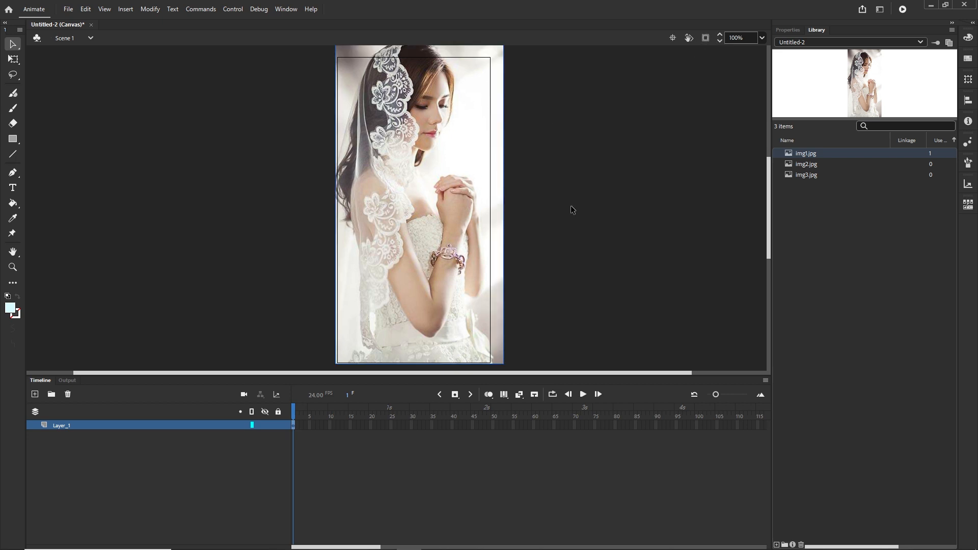
click(549, 167)
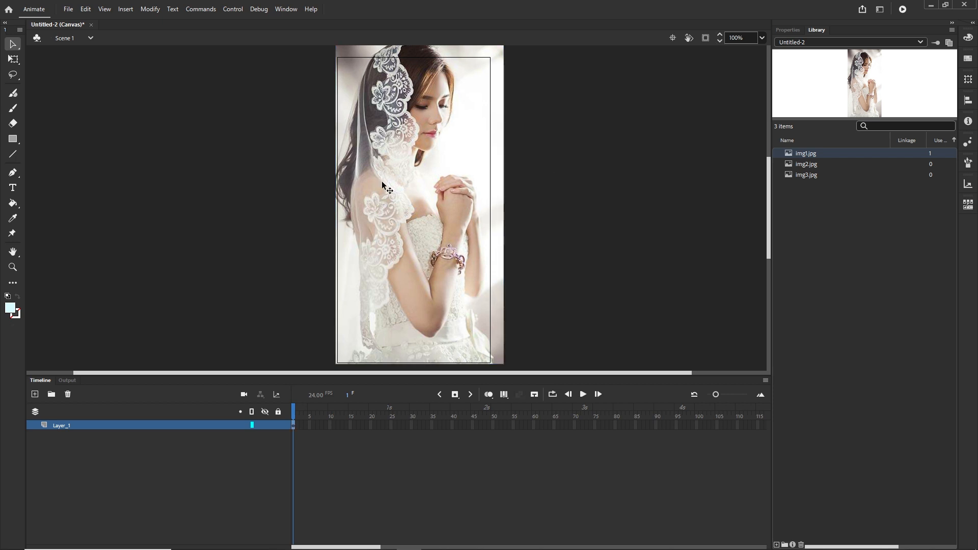
Step: Center the placed img1.jpg horizontally and vertically on the stage, using alignment relative to the stage
click(414, 189)
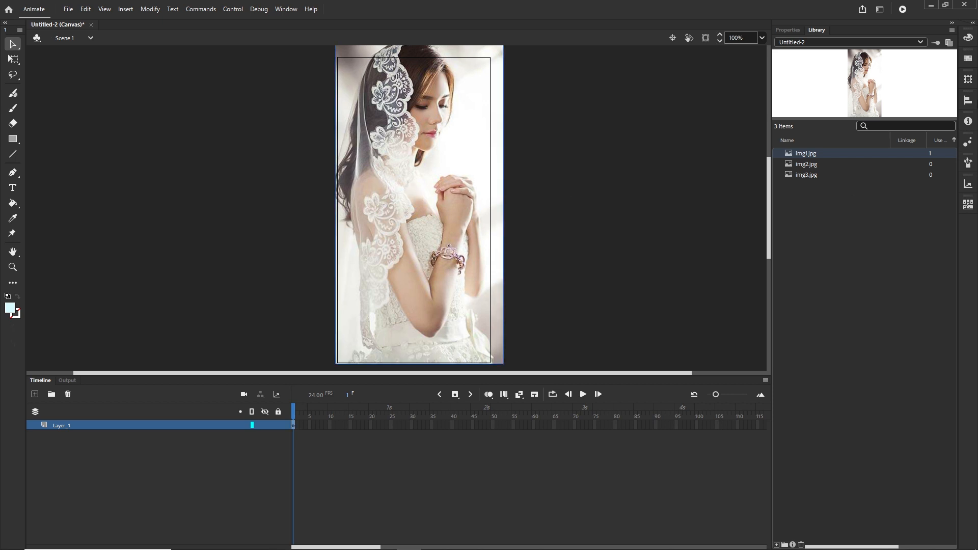
click(968, 102)
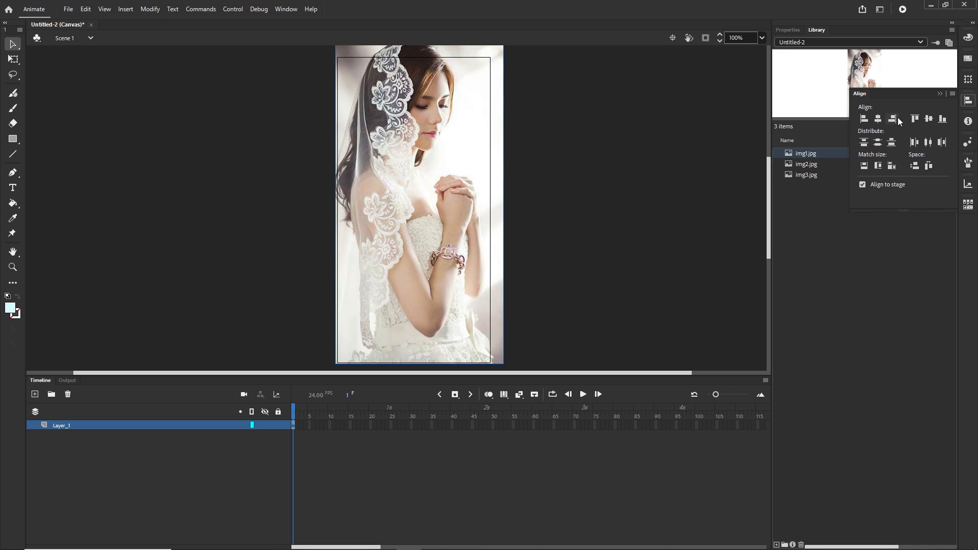
click(286, 9)
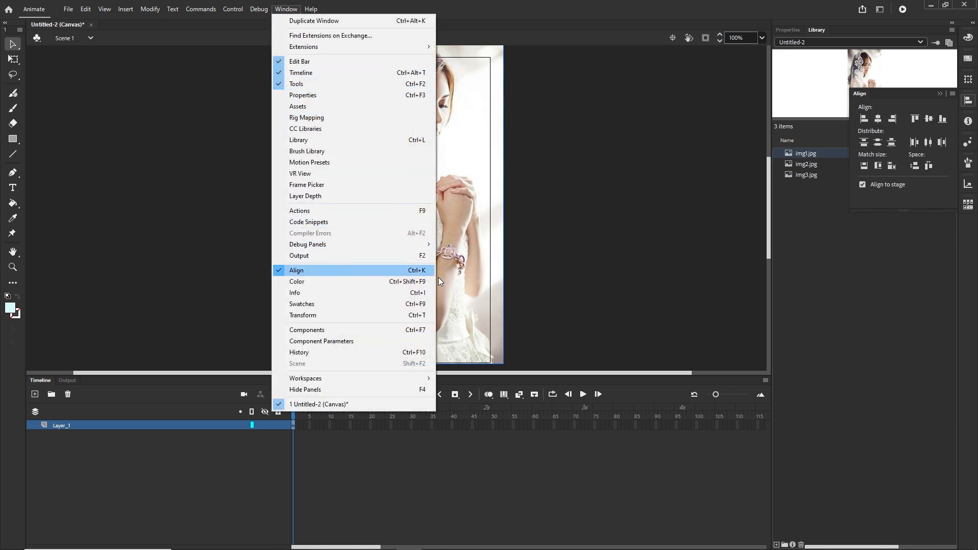
click(402, 270)
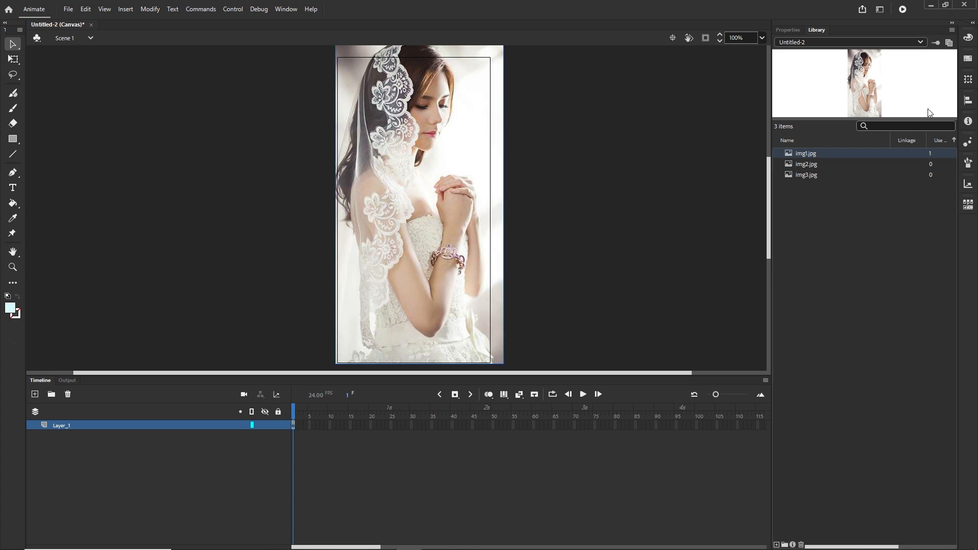
click(968, 101)
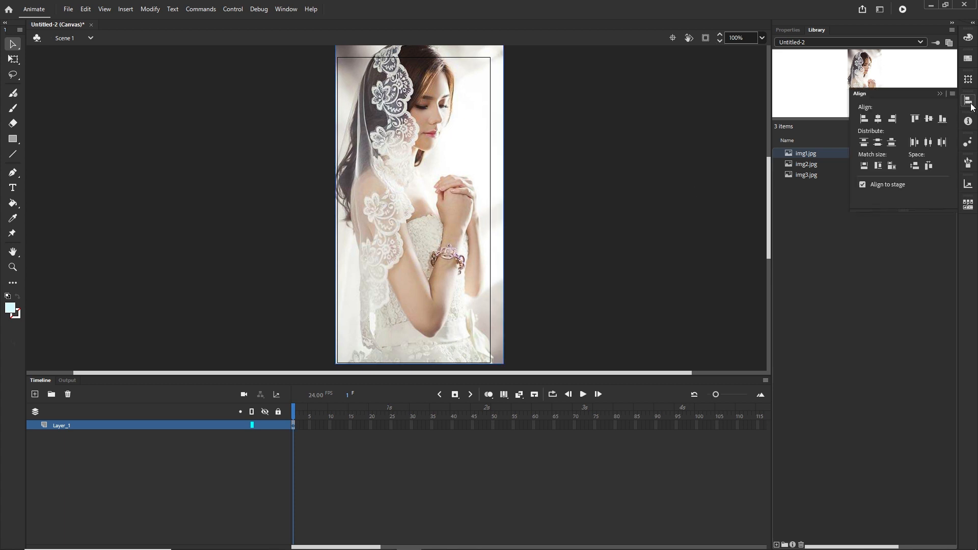
click(860, 185)
click(862, 184)
click(880, 119)
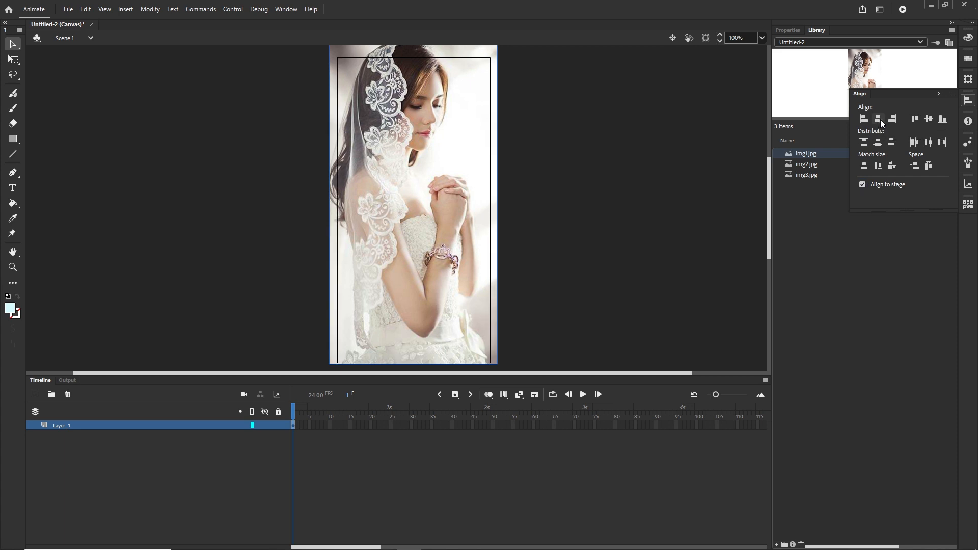
click(929, 120)
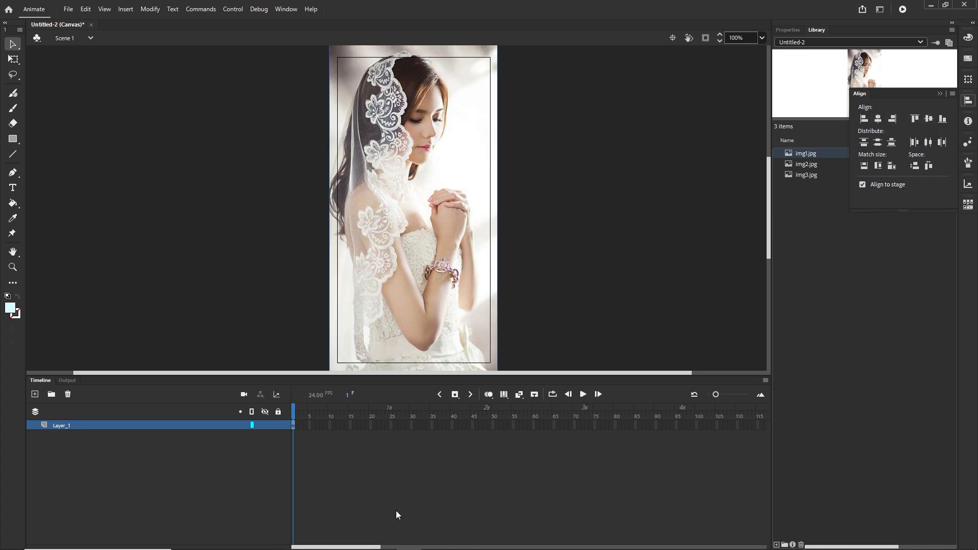
click(418, 484)
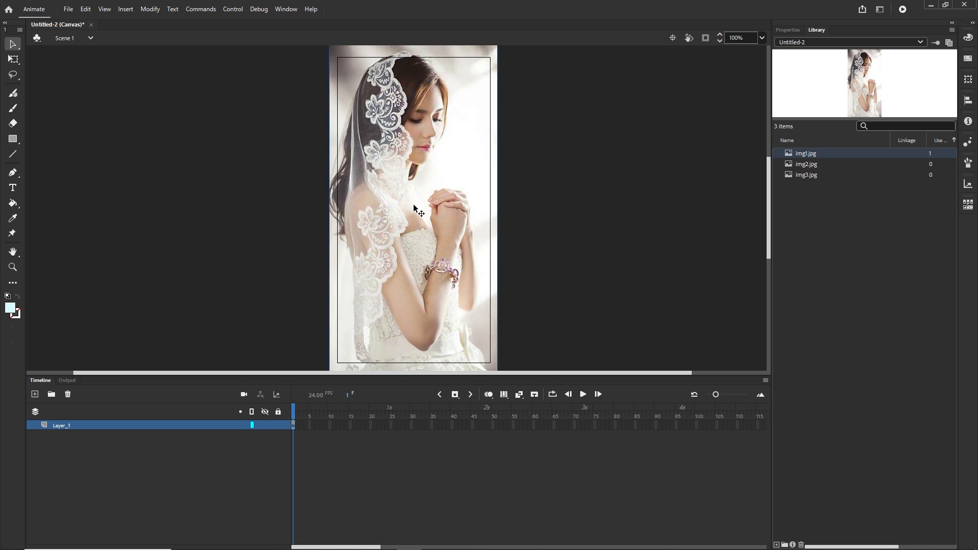
Step: Convert the centered photo to a Movie Clip symbol named mc_img1 and select it in the library
click(150, 10)
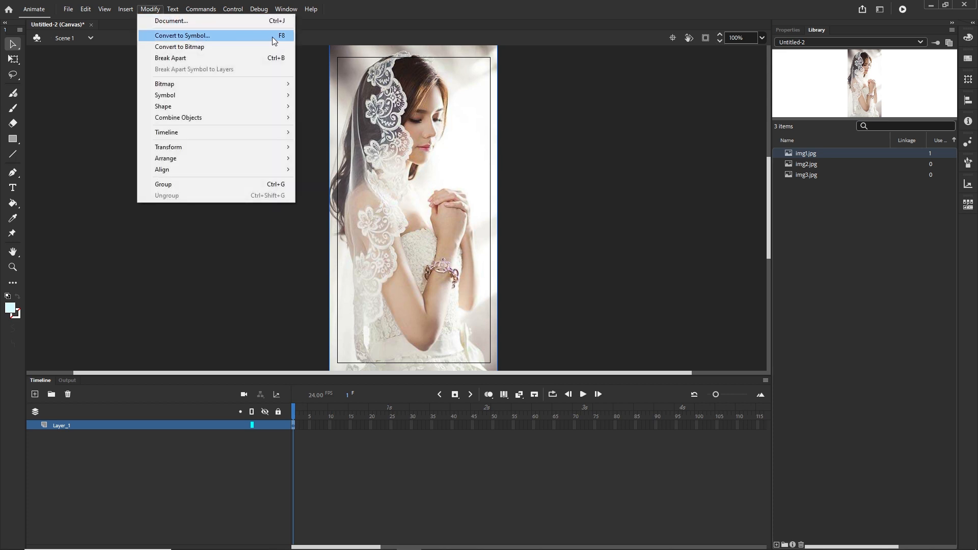
click(182, 35)
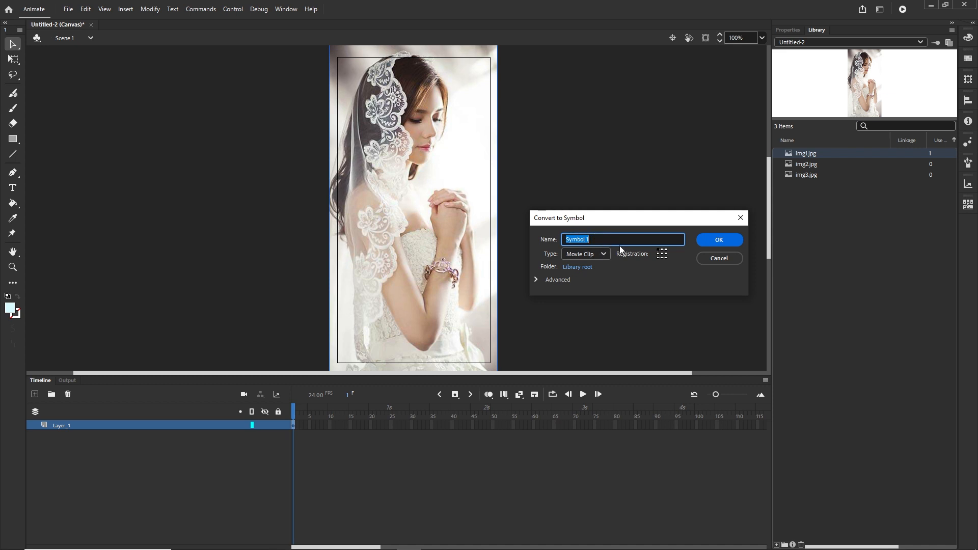
text(mc_img1)
click(596, 256)
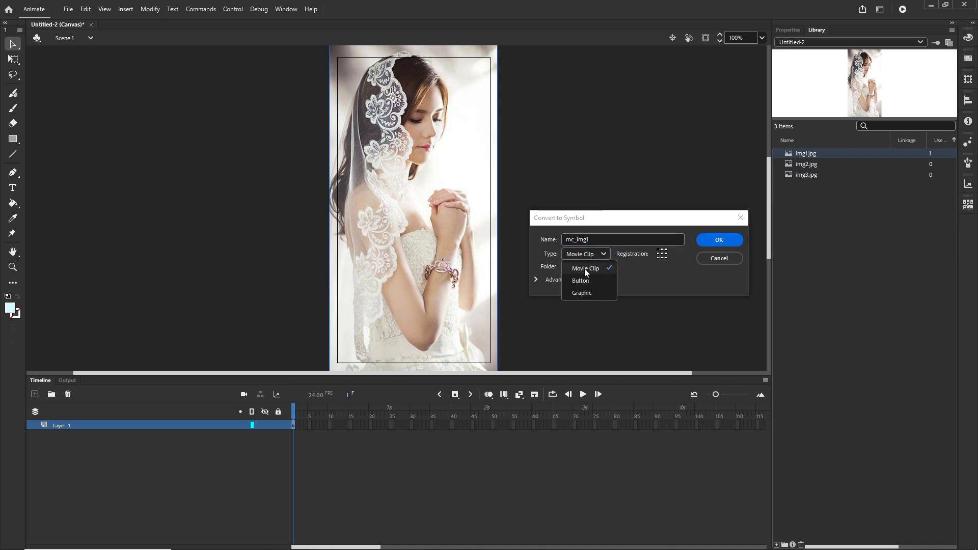
click(592, 269)
click(725, 245)
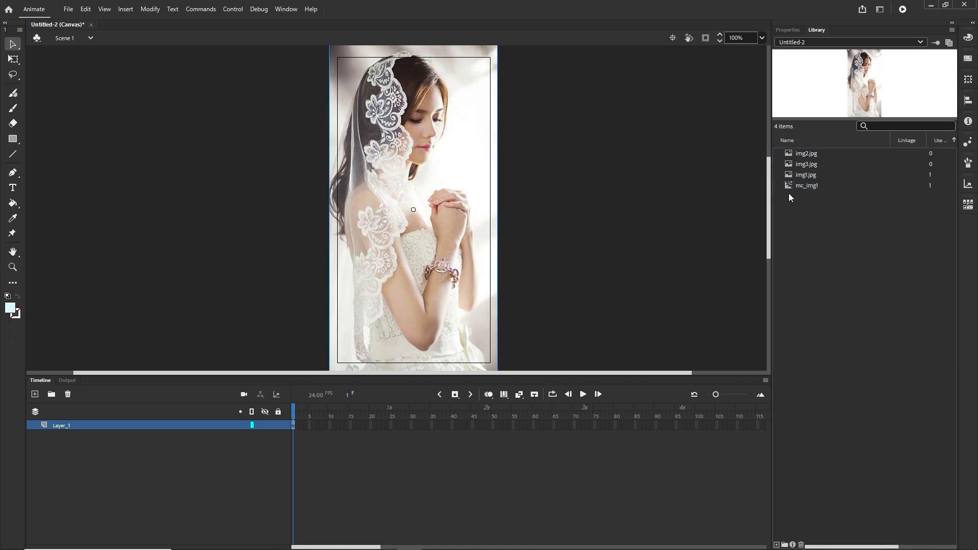
click(806, 186)
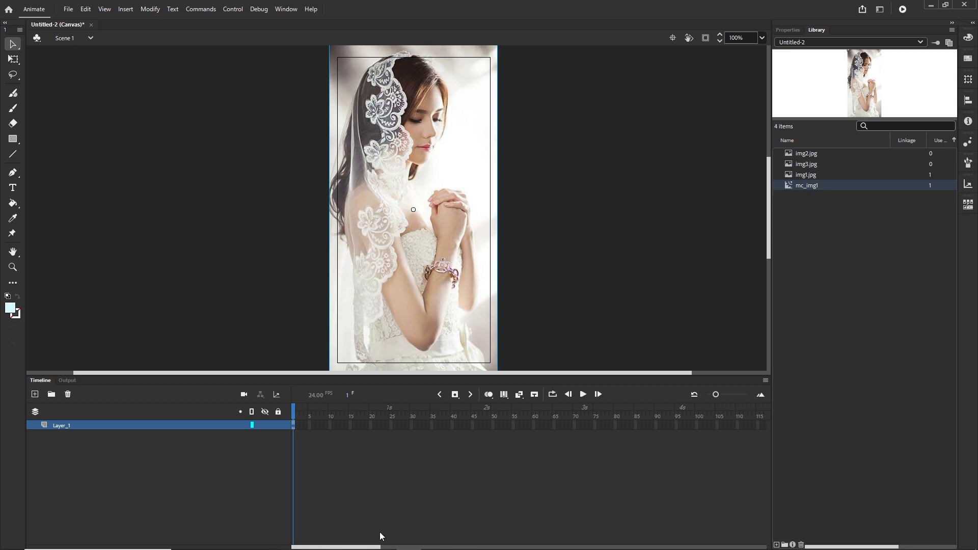
Step: Insert a keyframe at frame 100 of Layer_1
drag(372, 547, 420, 547)
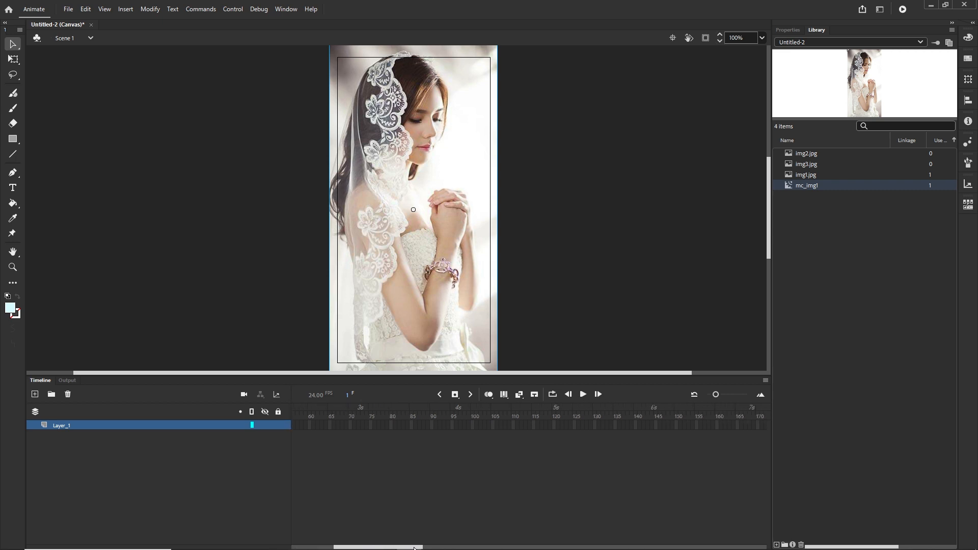
click(464, 425)
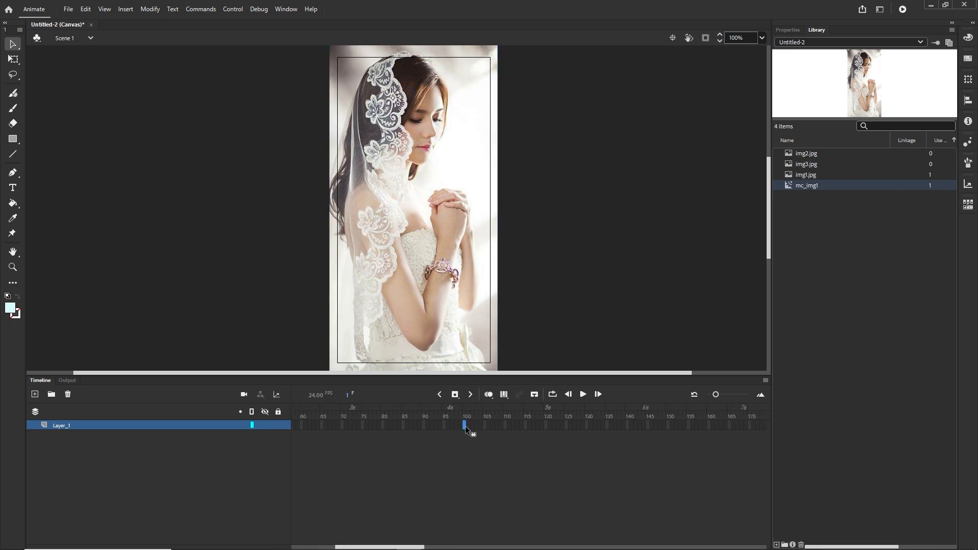
key(F6)
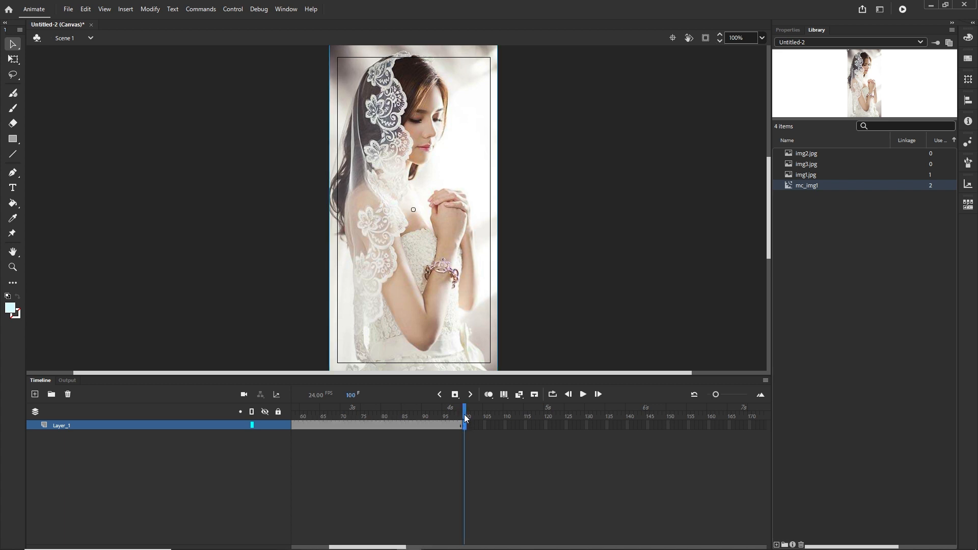
Step: At frame 1, scale the mc_img1 photo about its center to 93% in width and height with Free Transform
drag(465, 416, 261, 425)
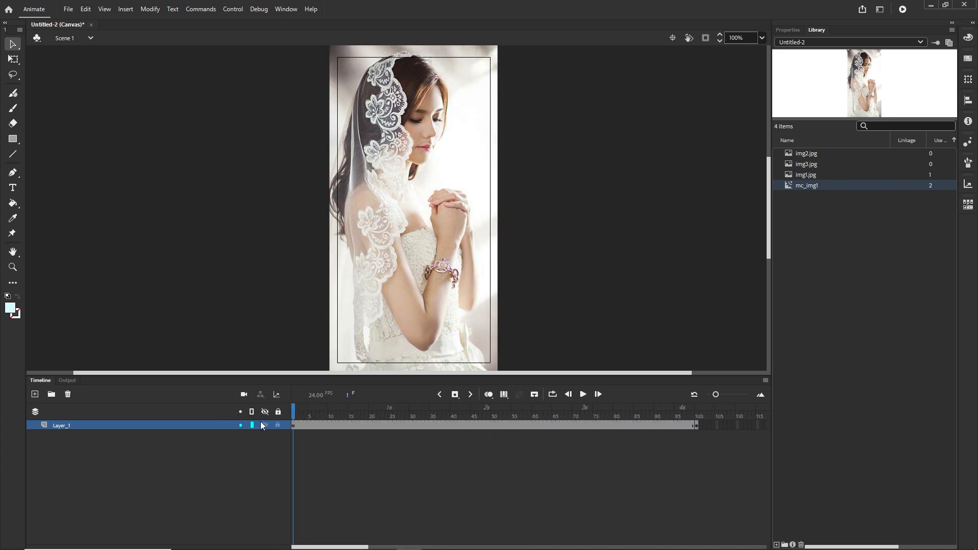
click(293, 425)
scroll(507, 272, down, 1)
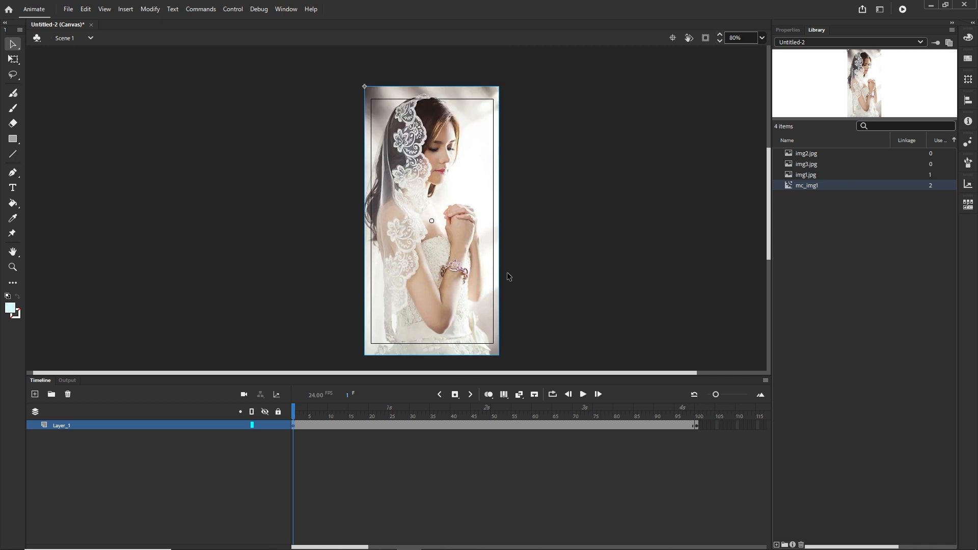
key(q)
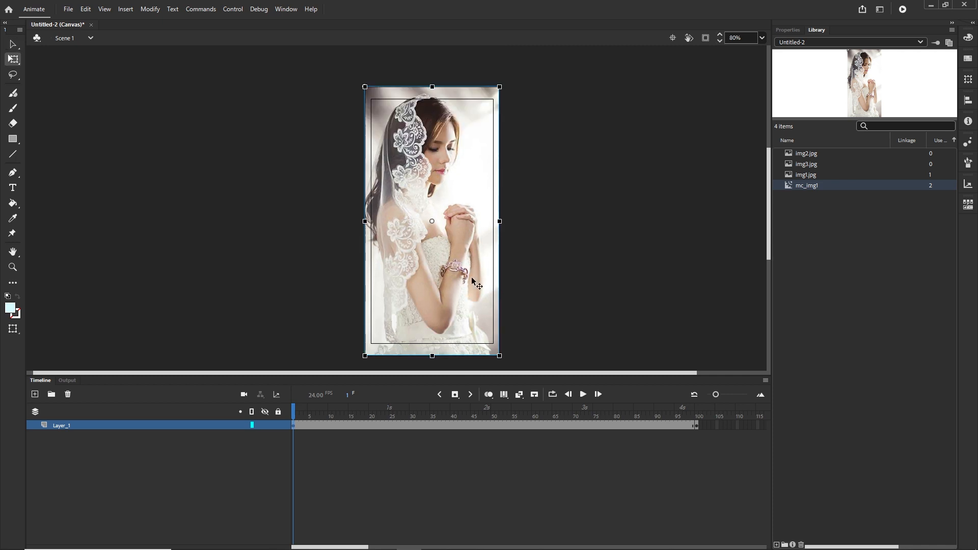
click(18, 65)
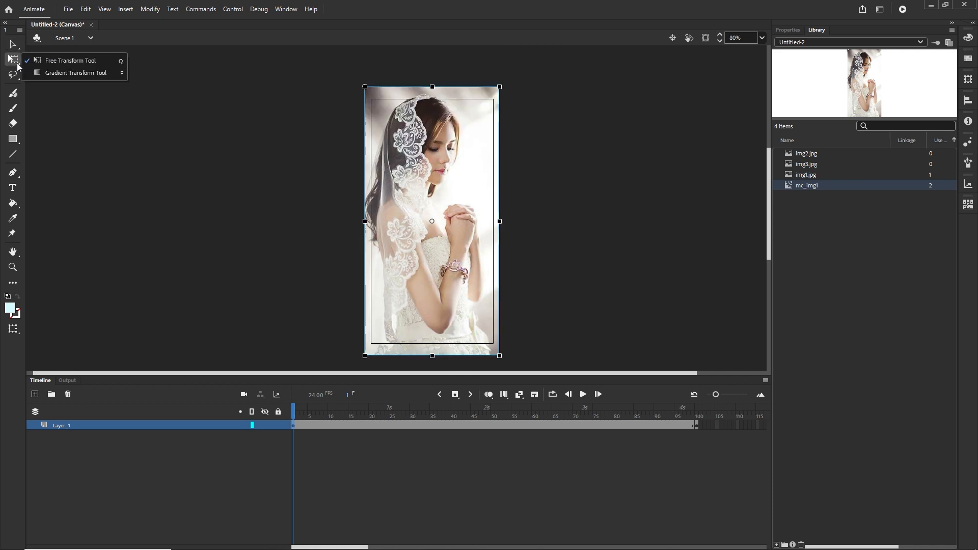
click(62, 64)
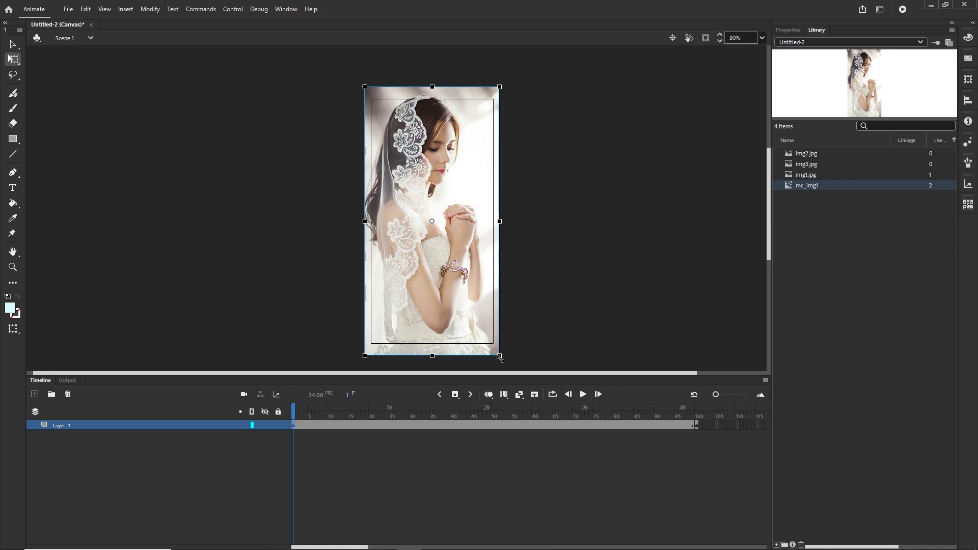
drag(499, 356, 490, 337)
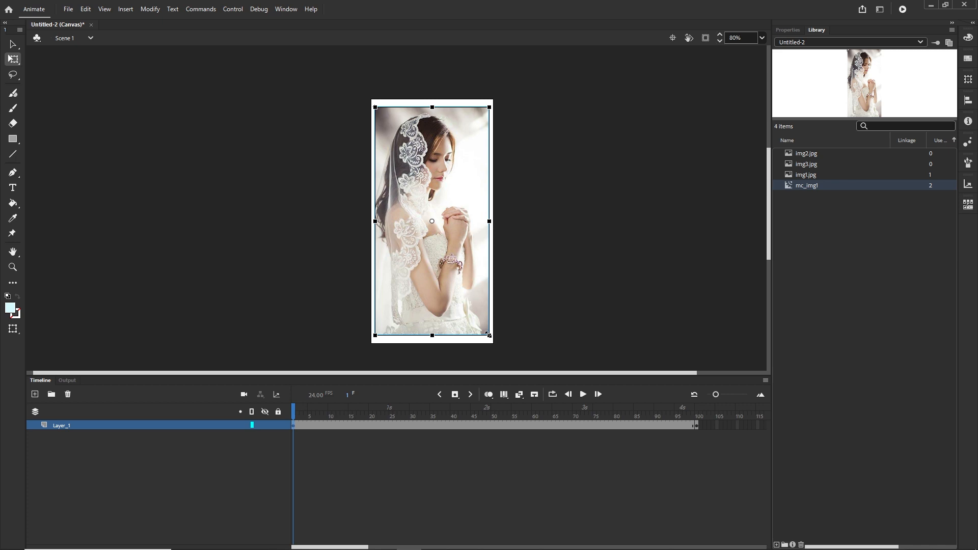
drag(489, 335, 493, 344)
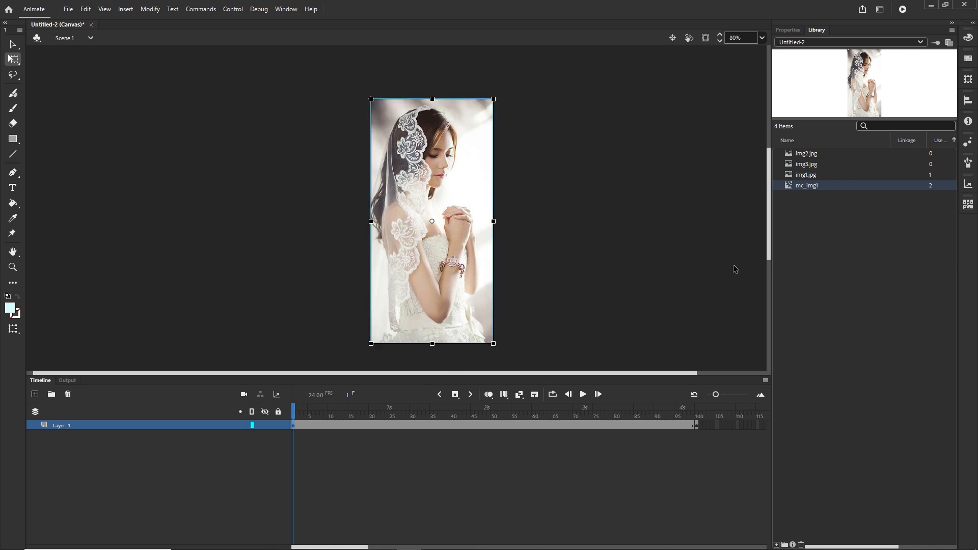
click(968, 80)
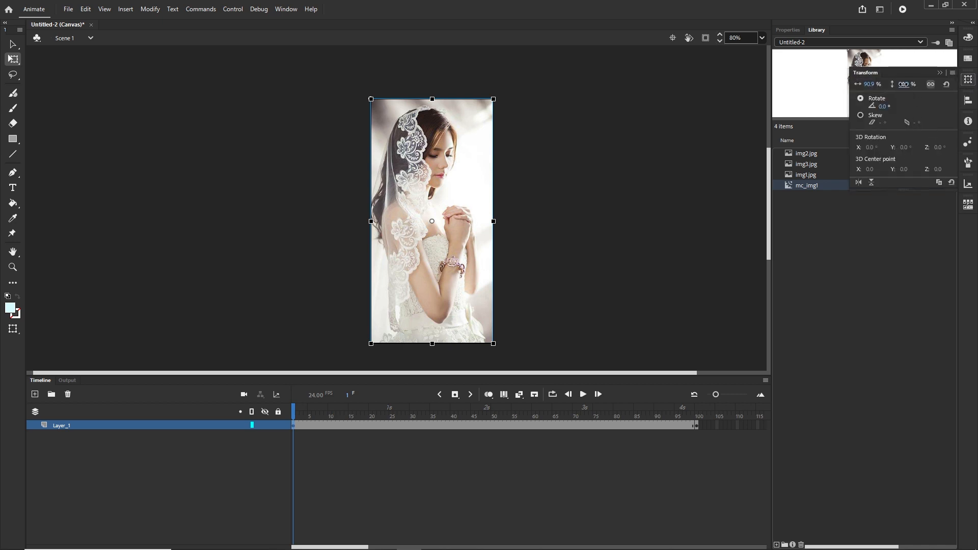
drag(904, 86, 906, 84)
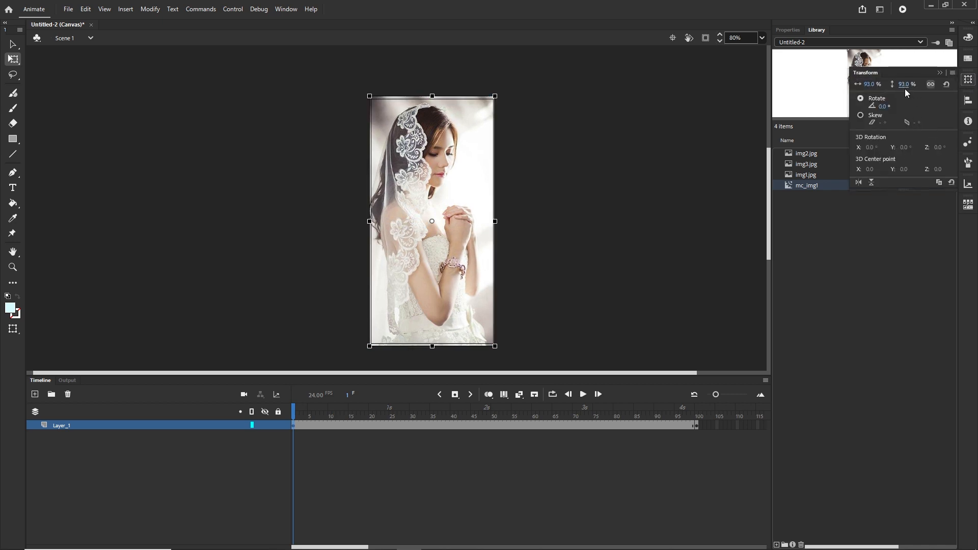
scroll(450, 126, up, 2)
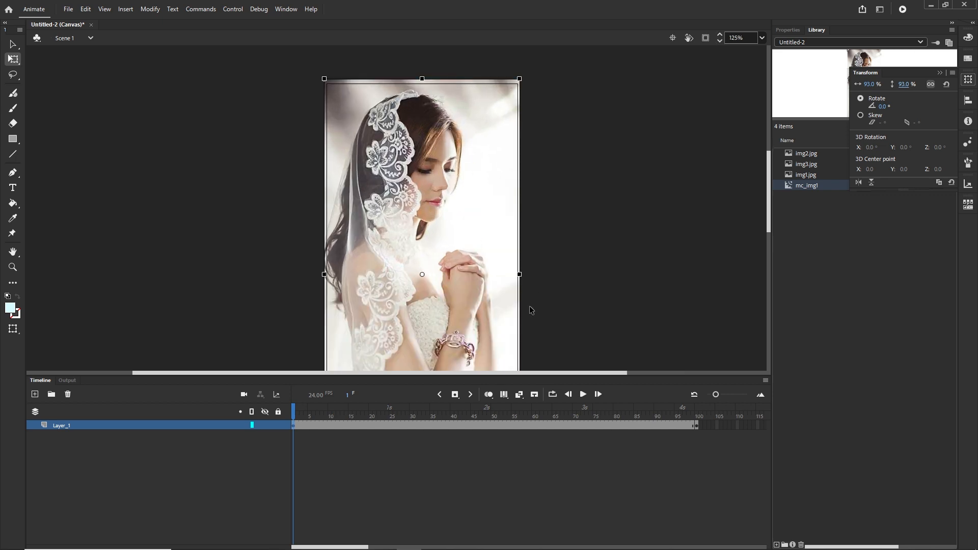
Step: Create a classic tween between the keyframes at frames 1 and 100 on Layer_1
click(456, 427)
drag(513, 426, 492, 427)
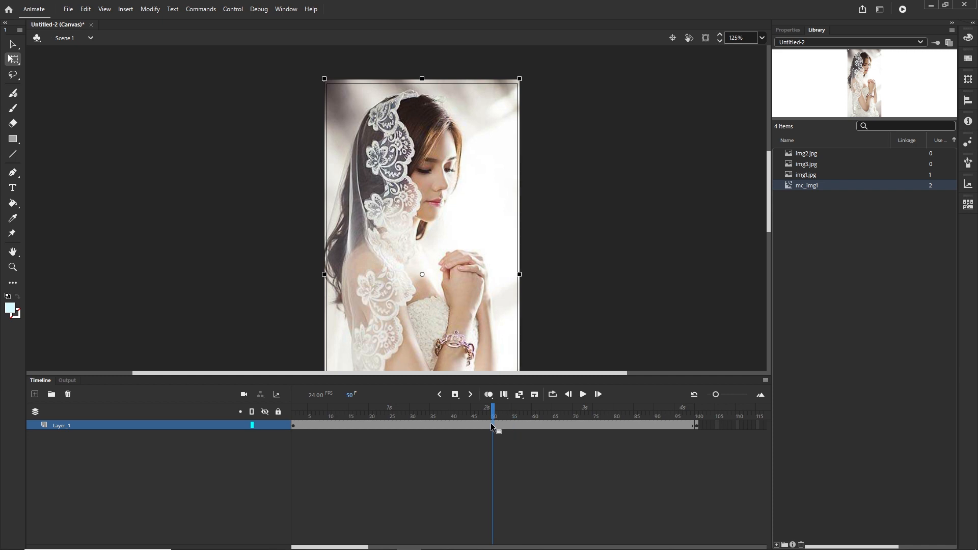
right_click(491, 423)
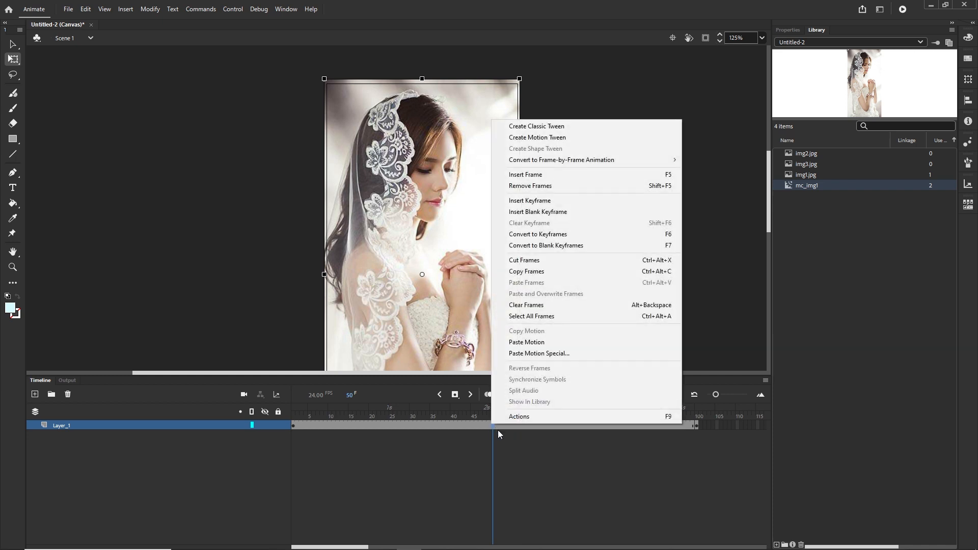
click(545, 127)
Step: Scrub the zoom animation through to frame 100 and test the movie in the browser
click(447, 416)
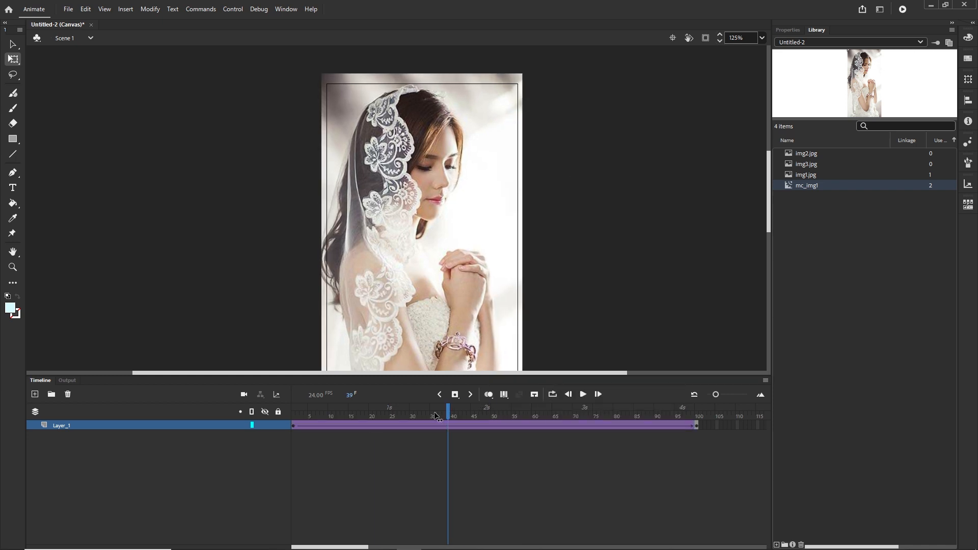
drag(436, 416, 696, 442)
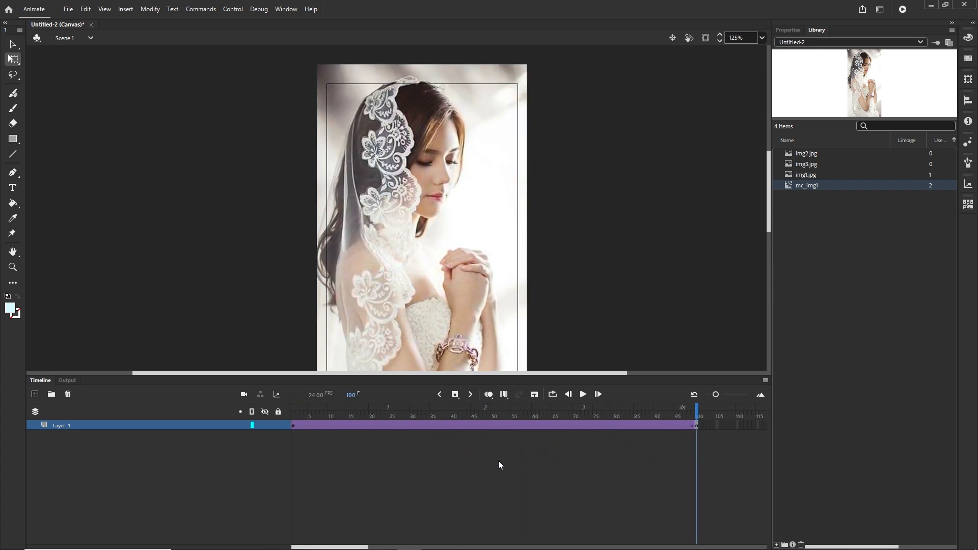
key(ctrl+Return)
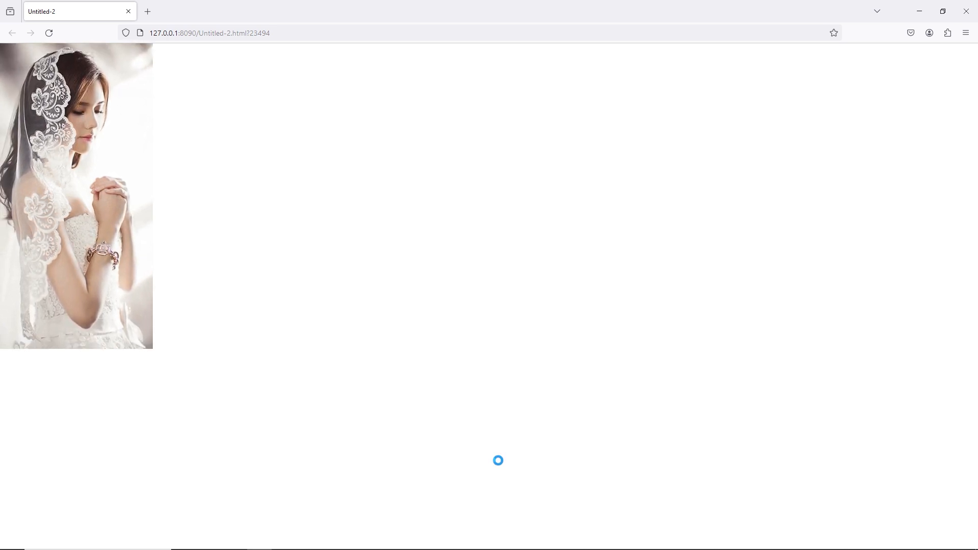
click(920, 11)
click(39, 381)
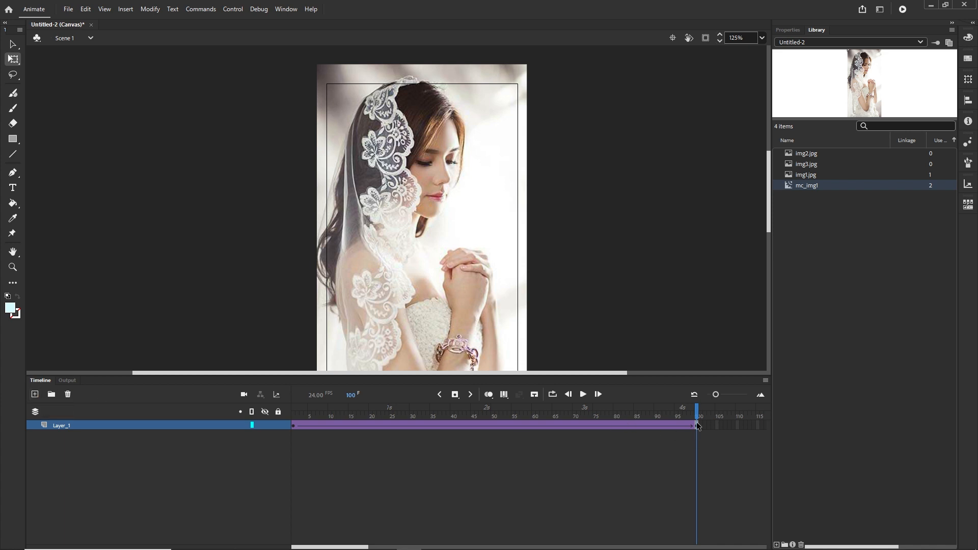
Step: Add a layer above Layer_1 and draw a strokeless blue circle about 90 px in diameter on it at frame 1, over the photo
drag(698, 411, 253, 415)
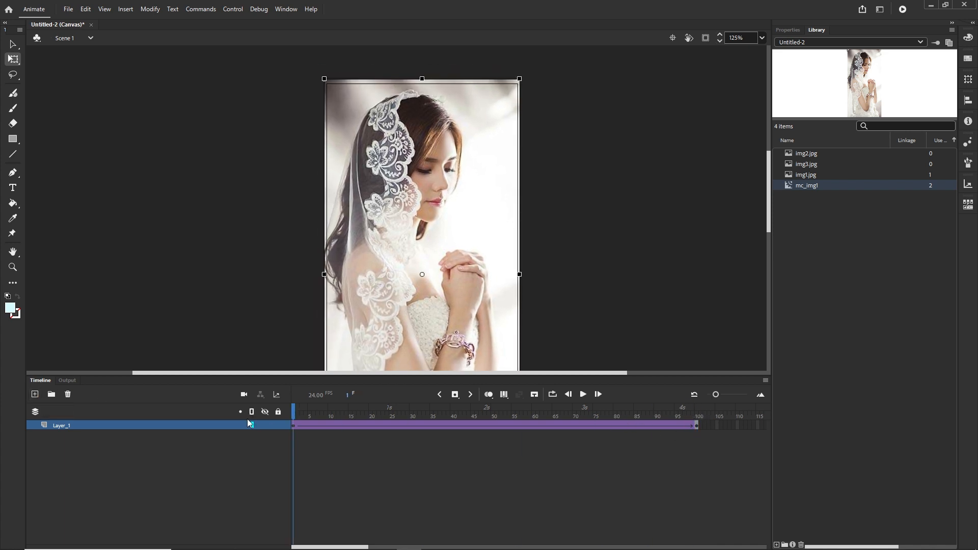
click(35, 396)
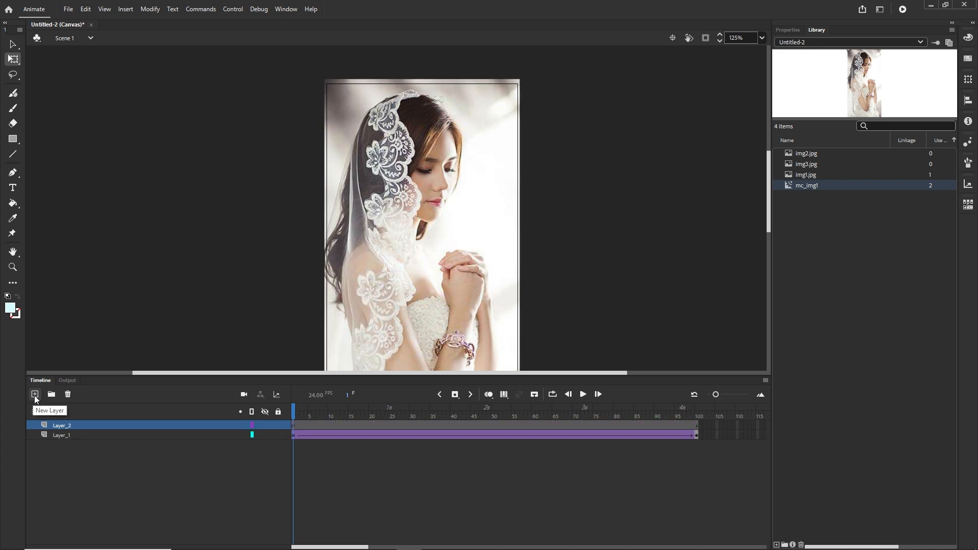
click(17, 145)
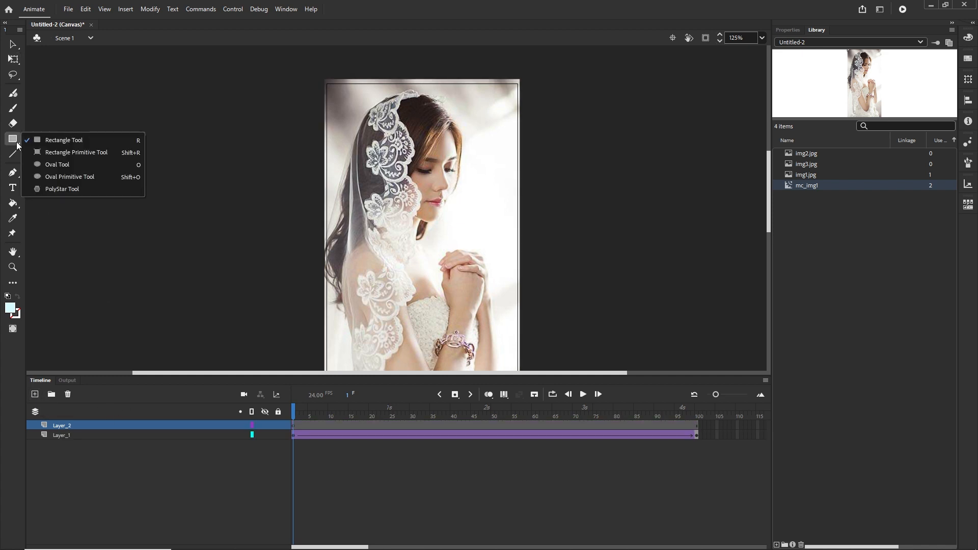
click(53, 164)
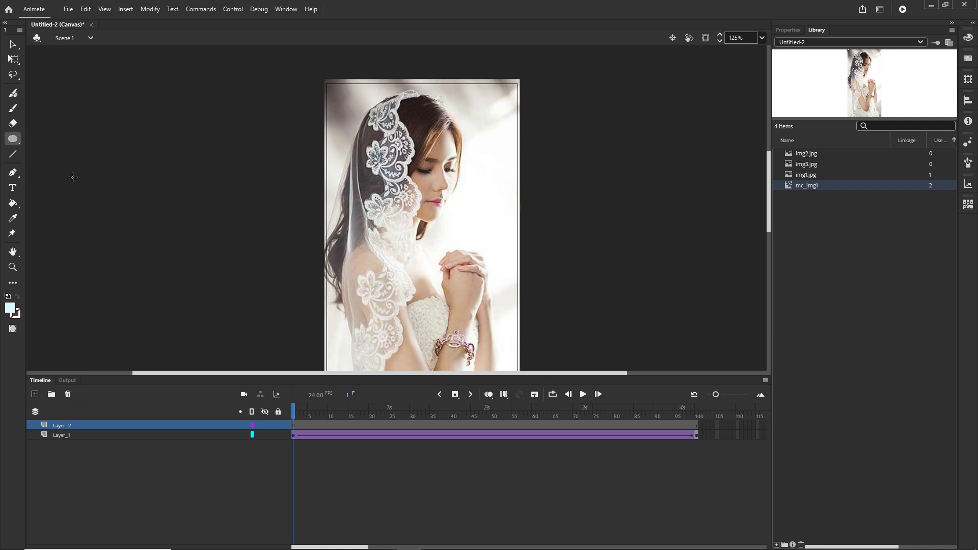
click(788, 29)
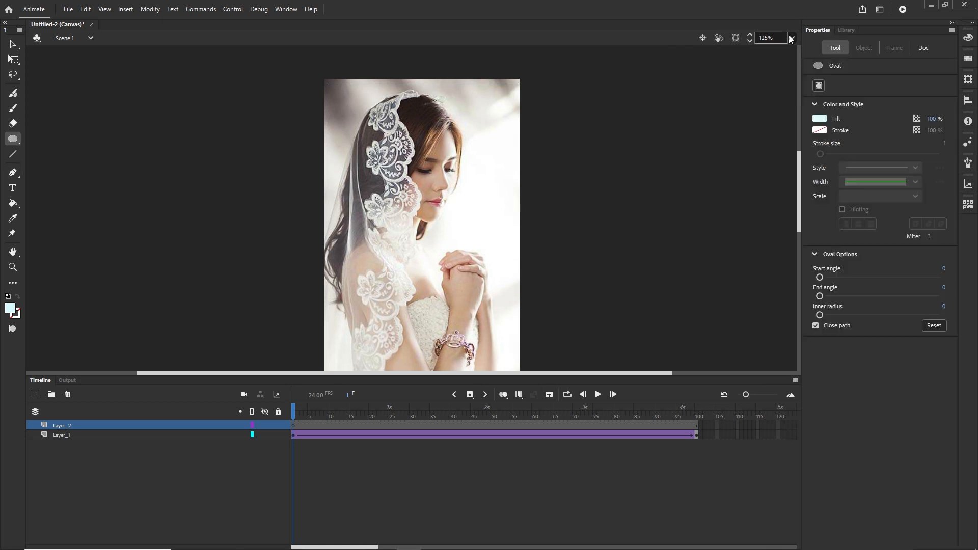
click(818, 131)
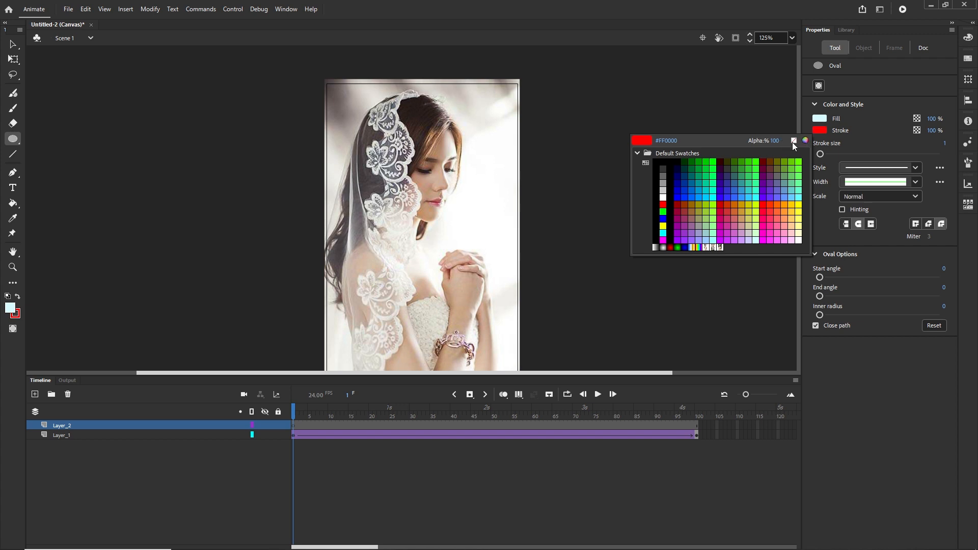
click(793, 140)
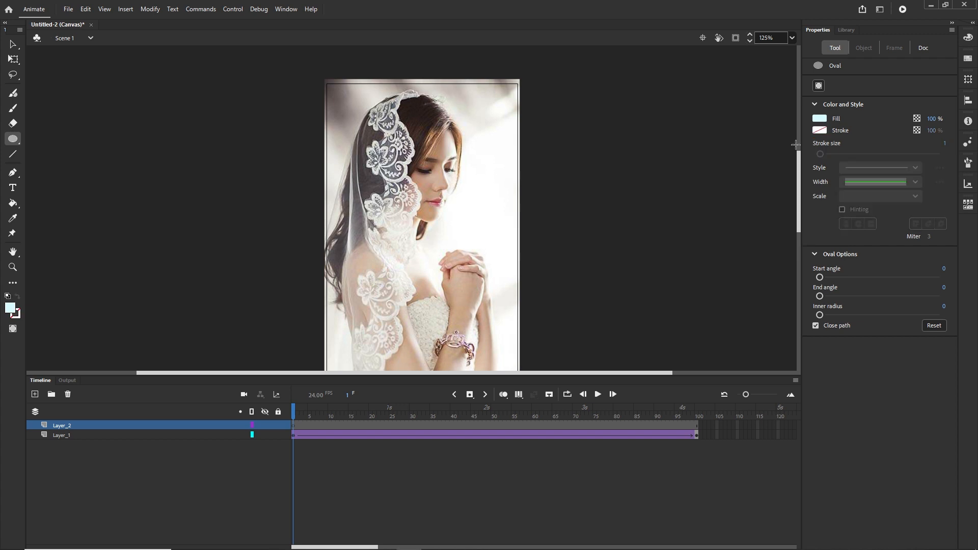
click(820, 119)
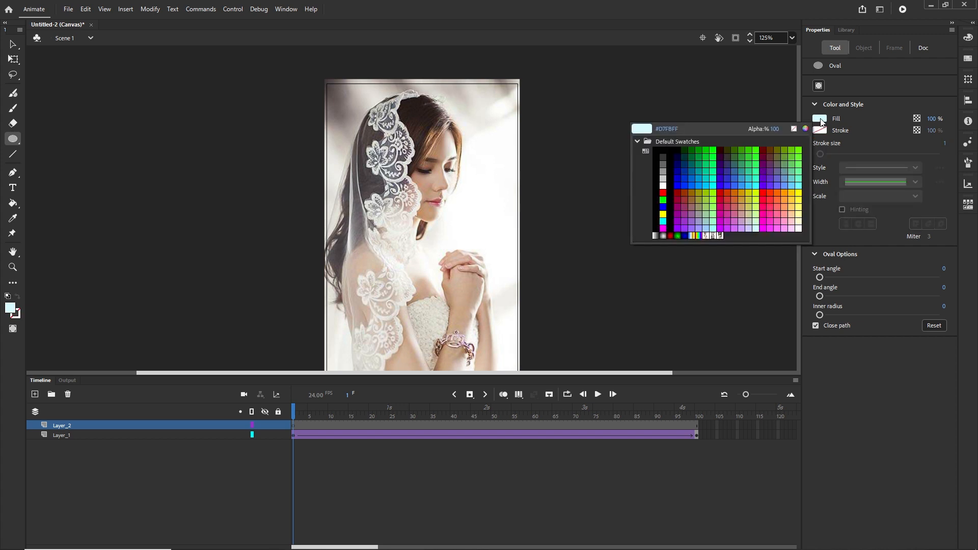
click(728, 186)
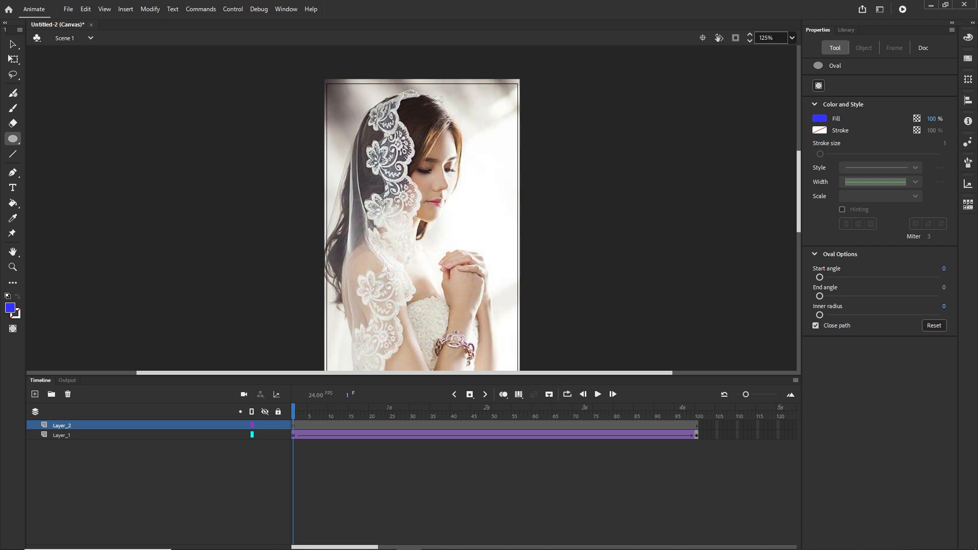
drag(384, 198, 441, 255)
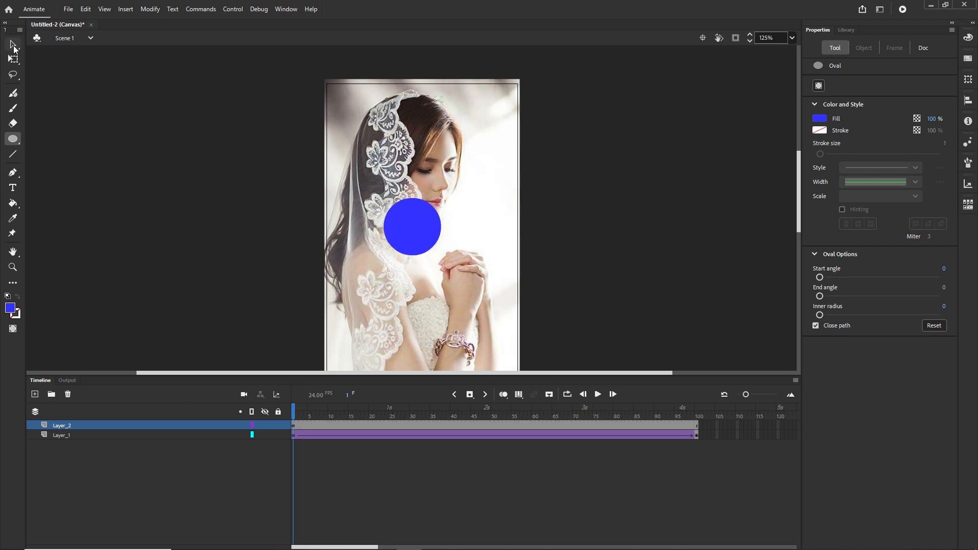
click(13, 46)
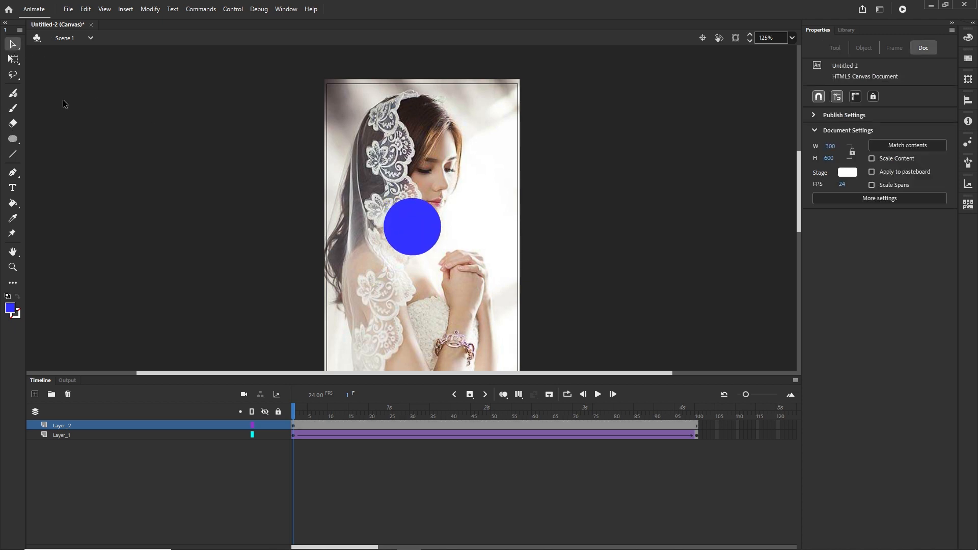
Step: Rename Layer_1 to img1 and Layer_2 to mask1
click(63, 437)
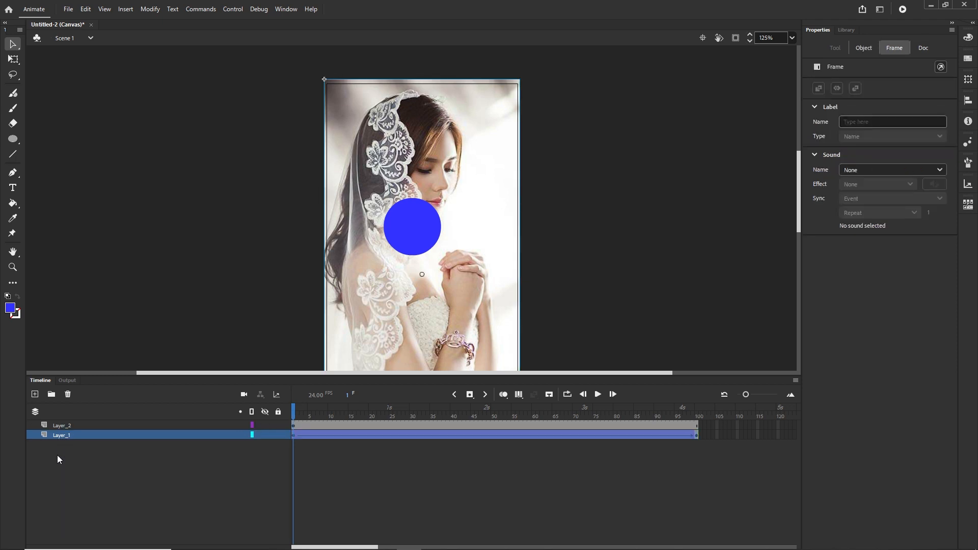
double_click(62, 436)
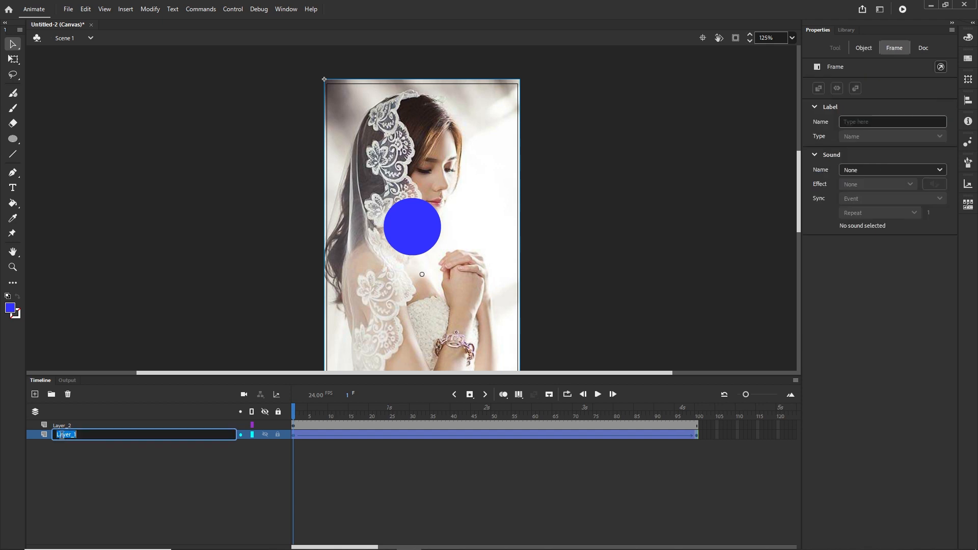
text(img1)
key(Return)
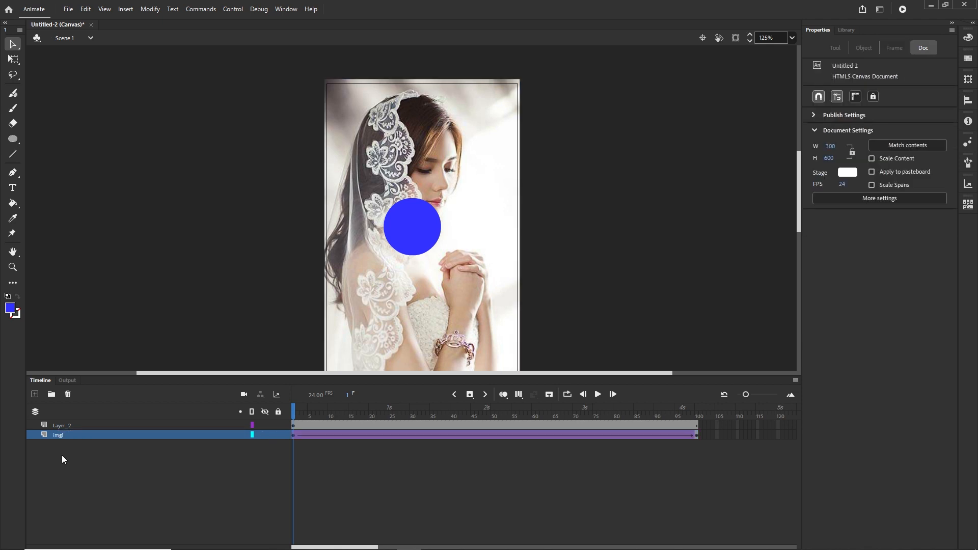
click(63, 427)
double_click(64, 426)
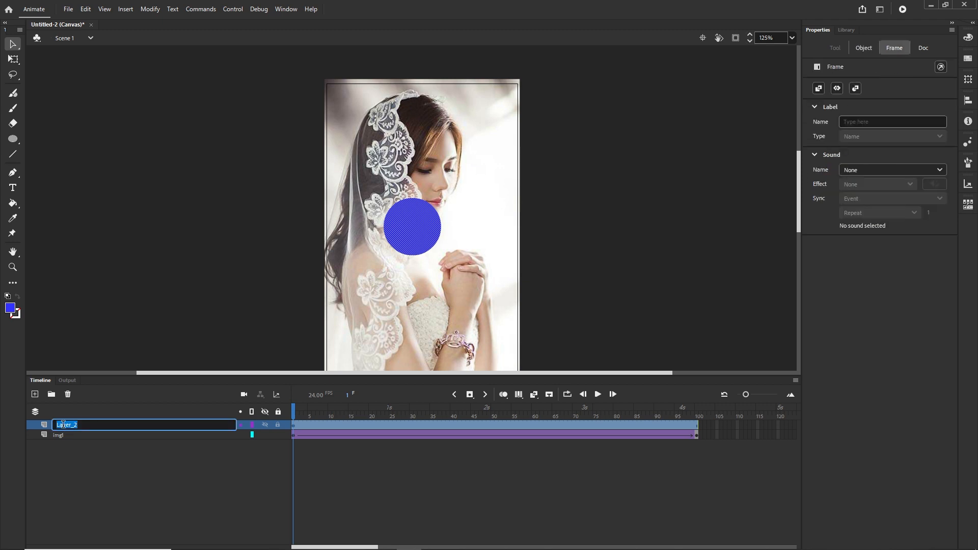
text(mask1)
click(123, 496)
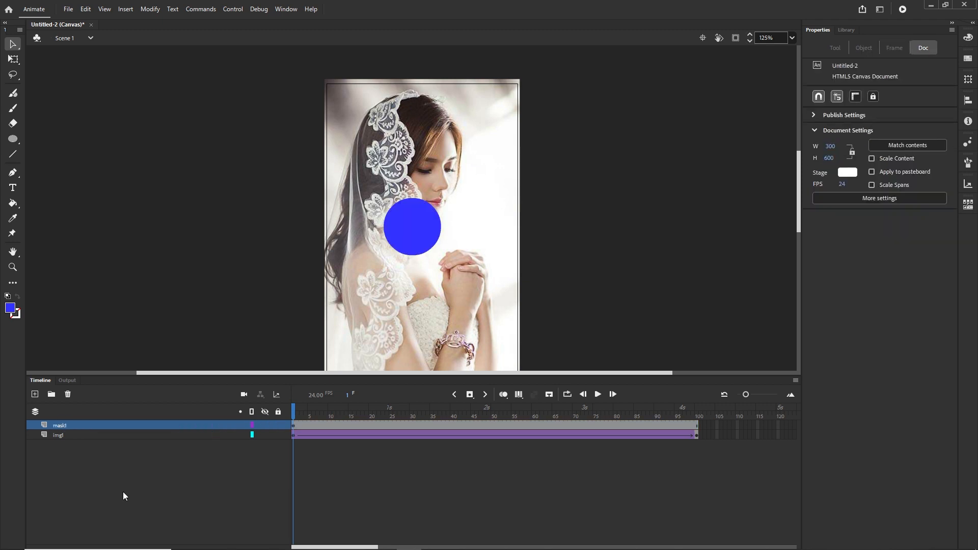
Step: Convert the blue circle on mask1 to a movie clip symbol, keeping the default name
click(415, 239)
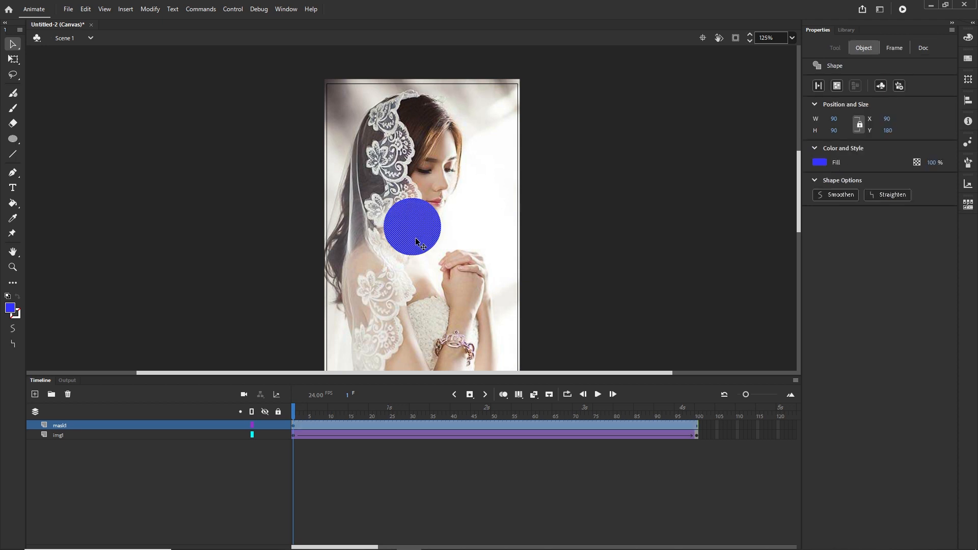
key(F8)
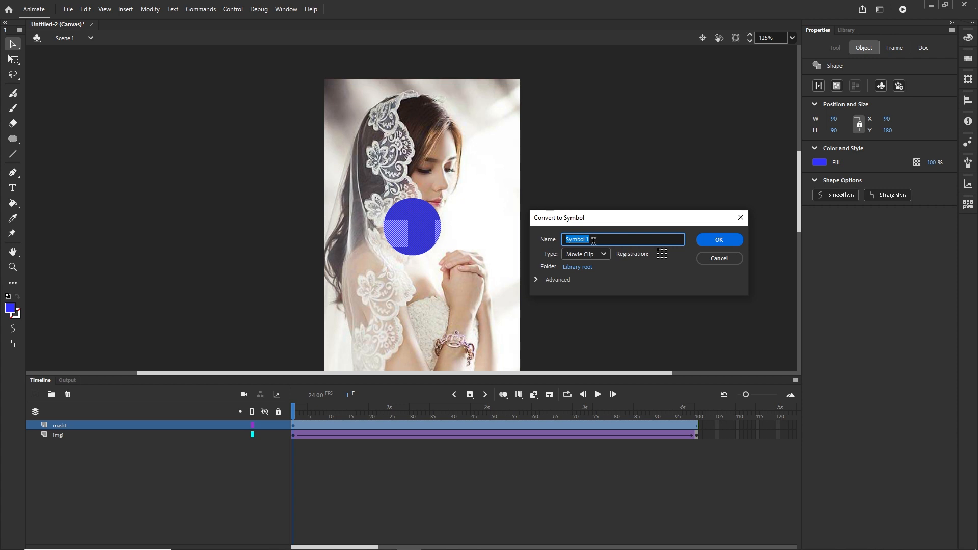
click(718, 240)
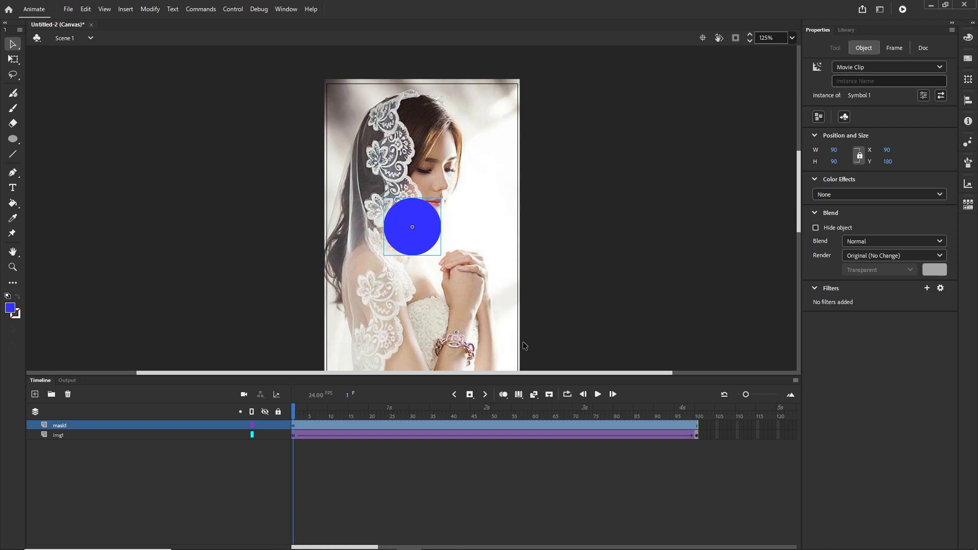
click(654, 285)
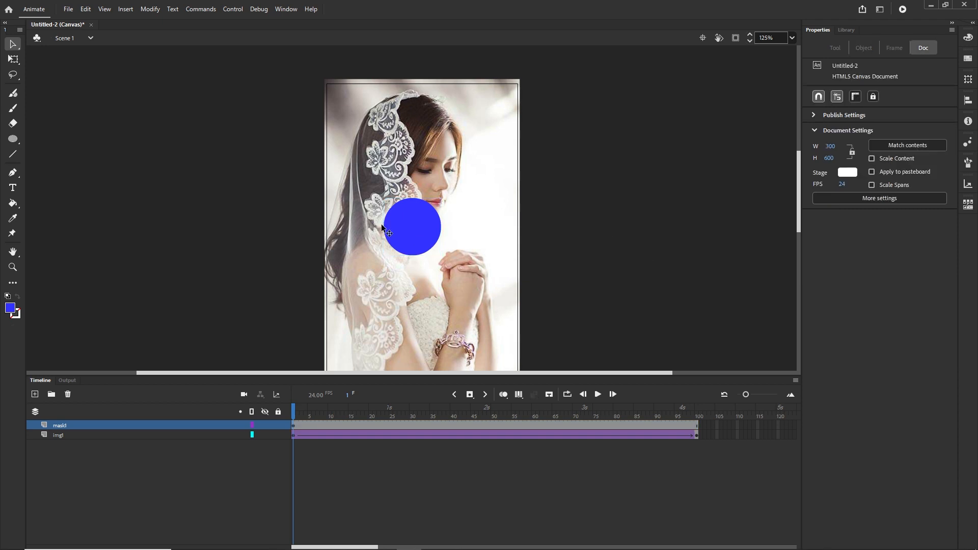
Step: Center the circle symbol horizontally and vertically on the stage
click(425, 235)
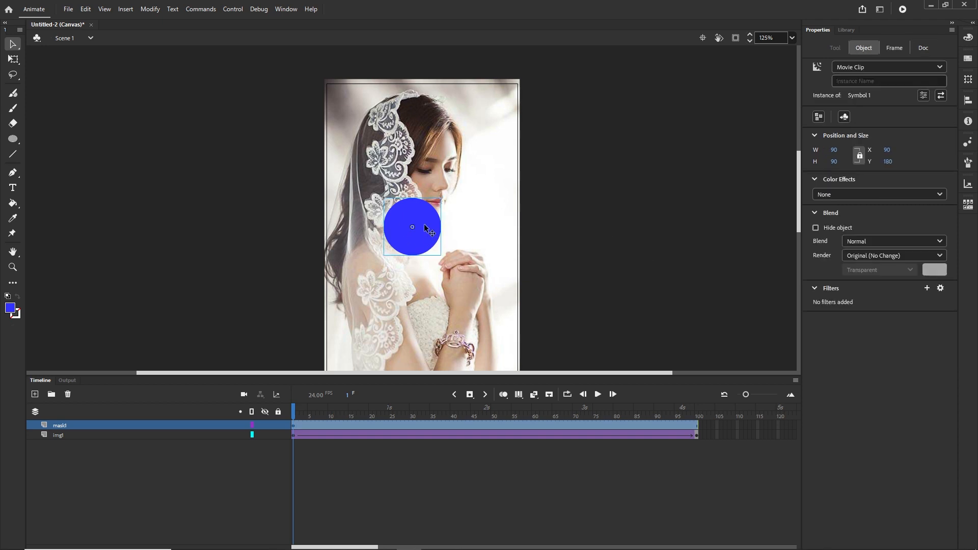
click(968, 100)
click(878, 118)
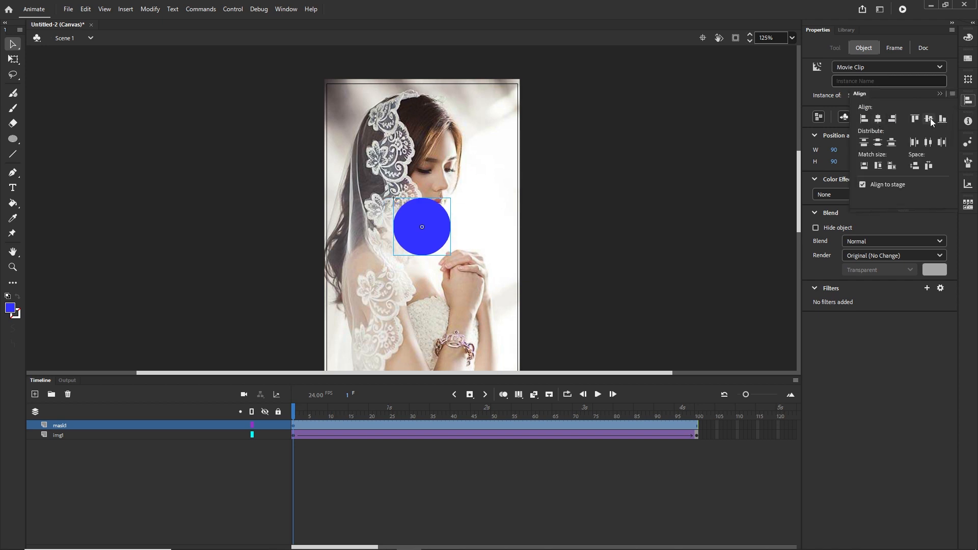
click(929, 118)
key(ctrl+1)
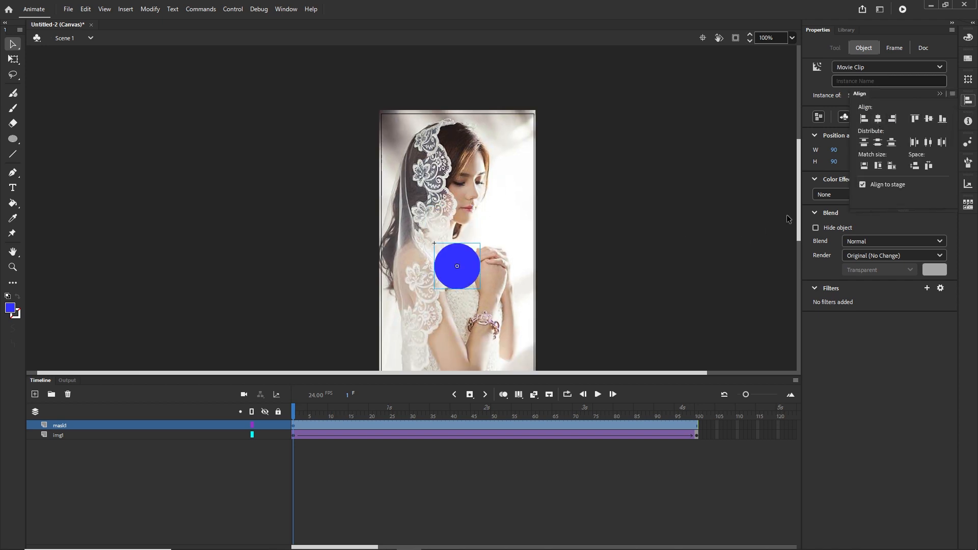
drag(799, 191, 799, 211)
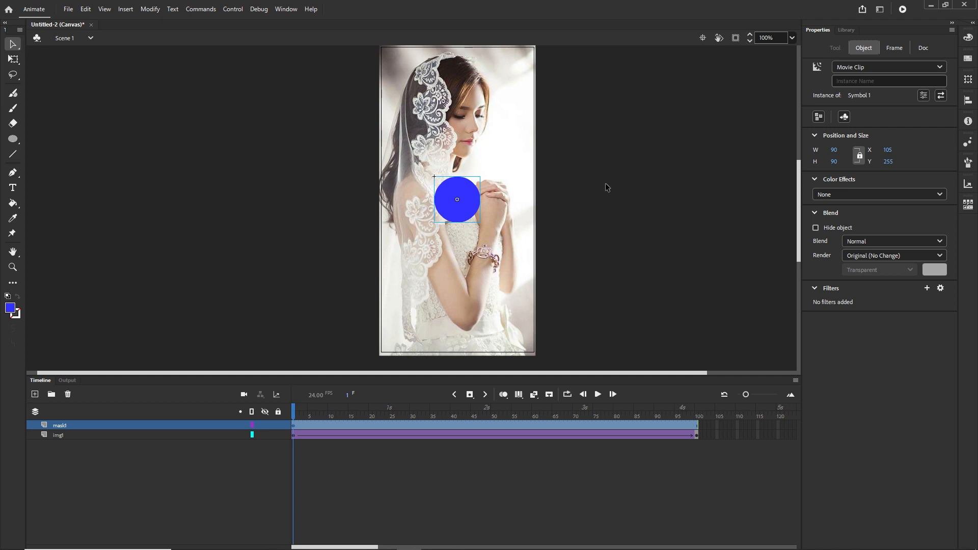
scroll(605, 187, up, 2)
scroll(605, 187, down, 2)
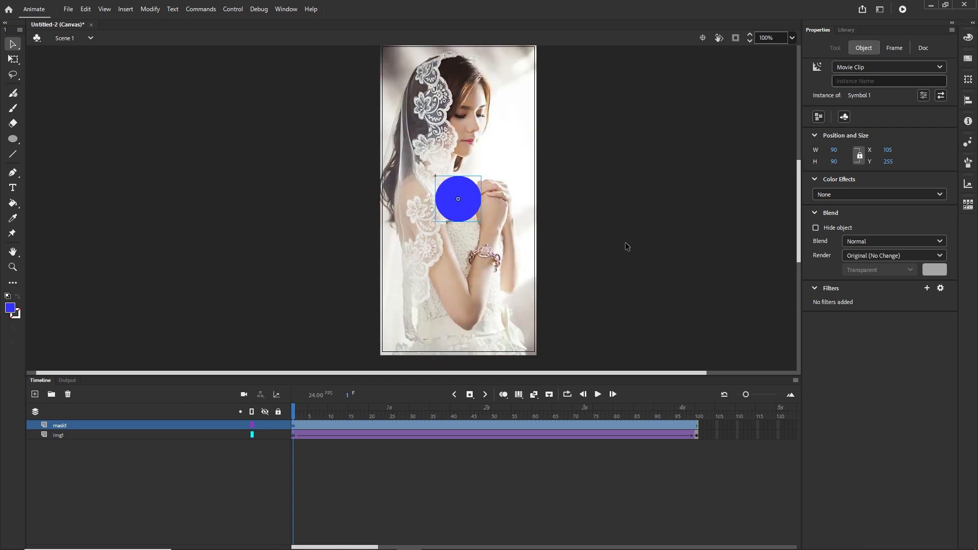
click(670, 264)
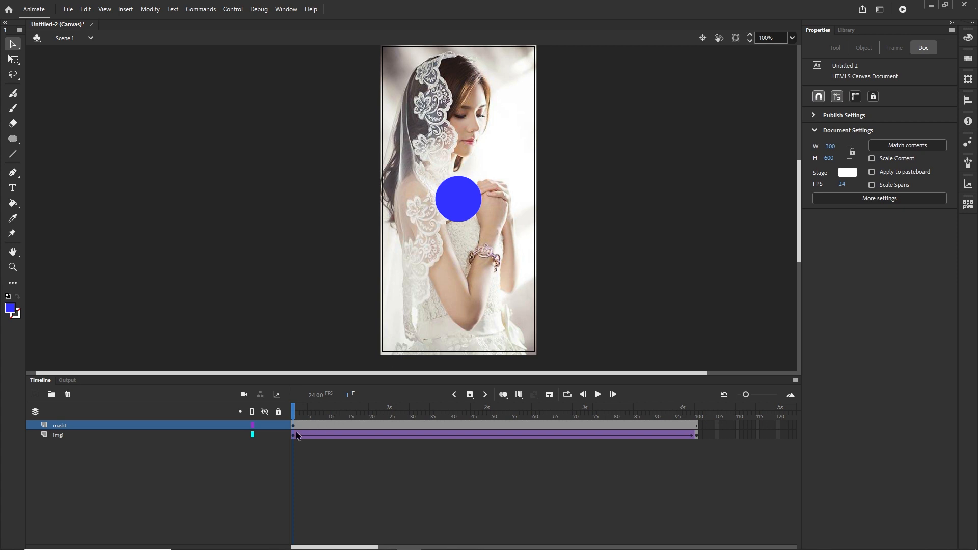
Step: At frame 1 of mask1, scale the circle symbol about its center to 33% in width and height
click(294, 429)
click(471, 211)
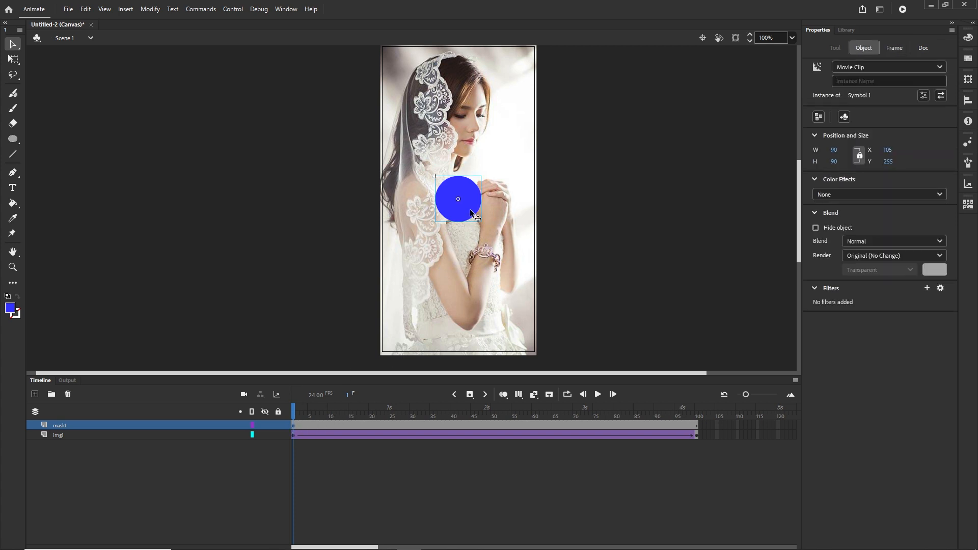
key(q)
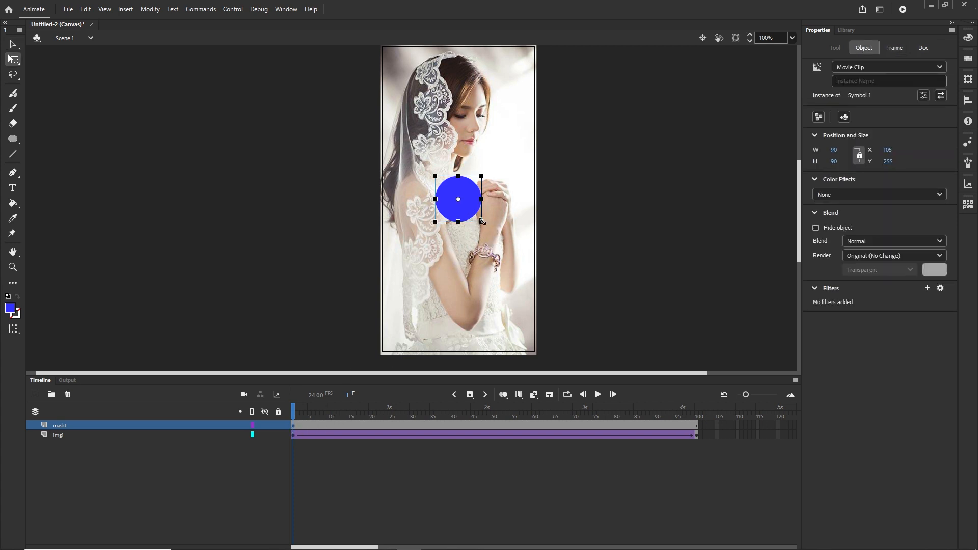
drag(480, 222, 468, 209)
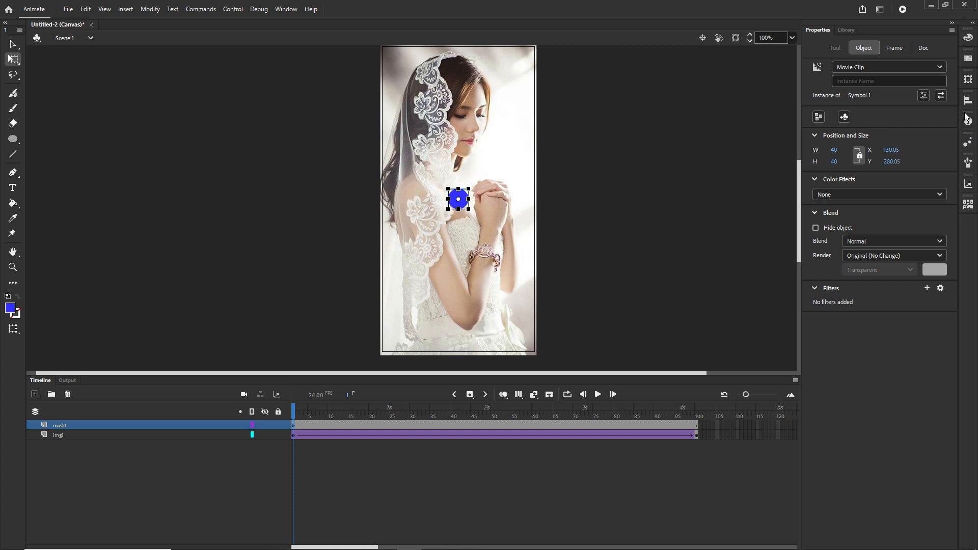
click(969, 80)
drag(905, 85, 899, 86)
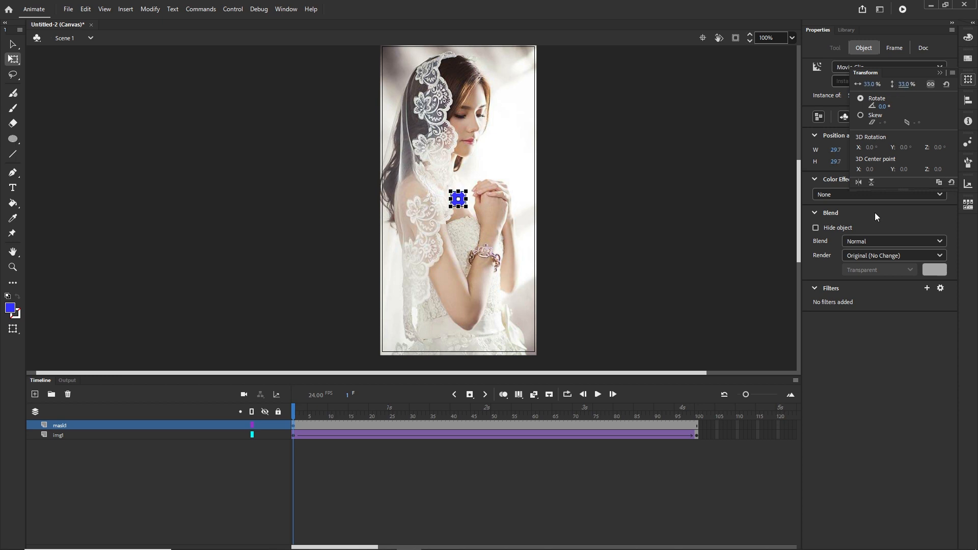
click(611, 222)
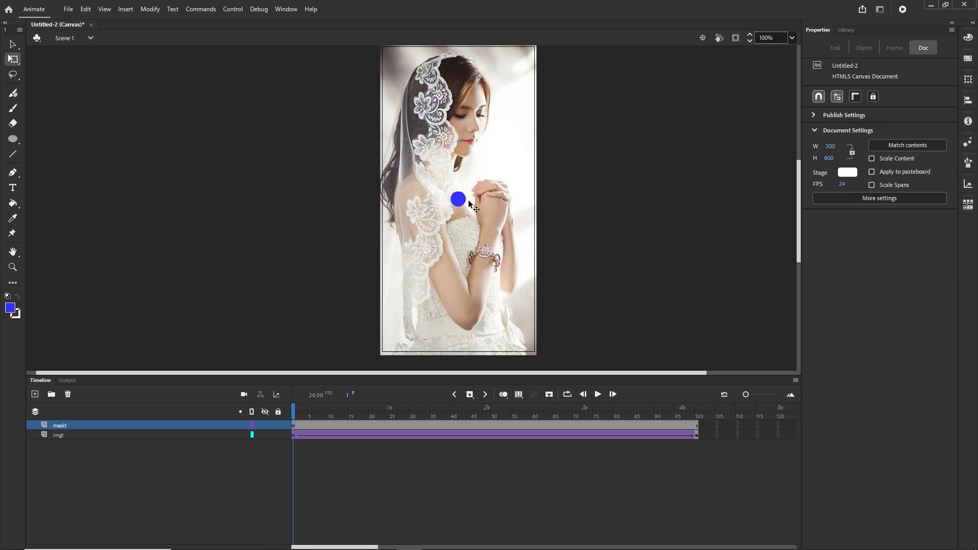
Step: Insert a keyframe at frame 41 of the mask1 layer and select the circle there
click(455, 428)
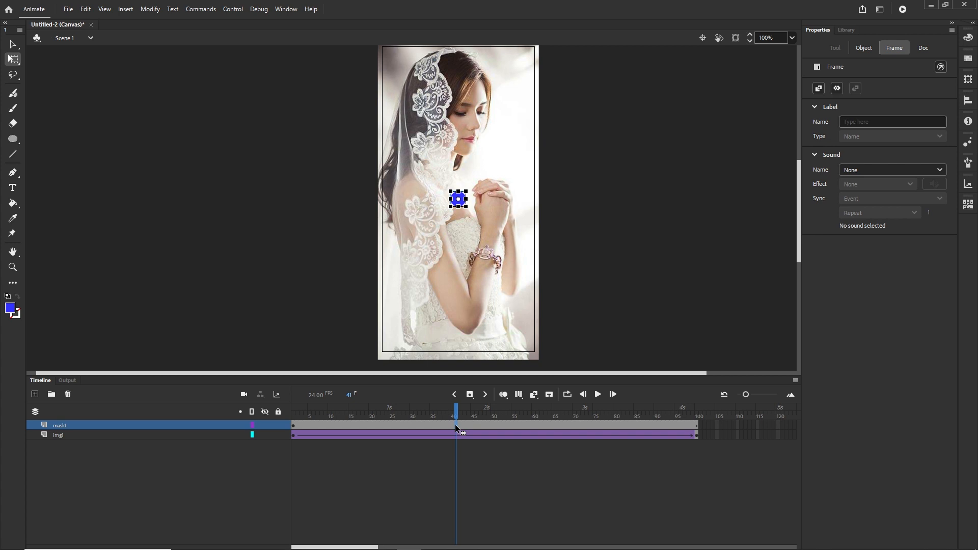
right_click(455, 426)
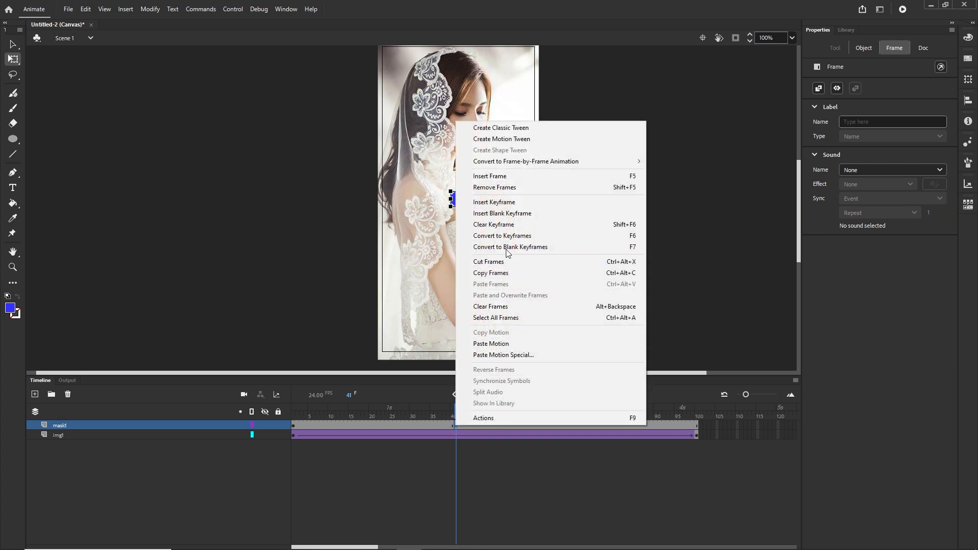
click(693, 288)
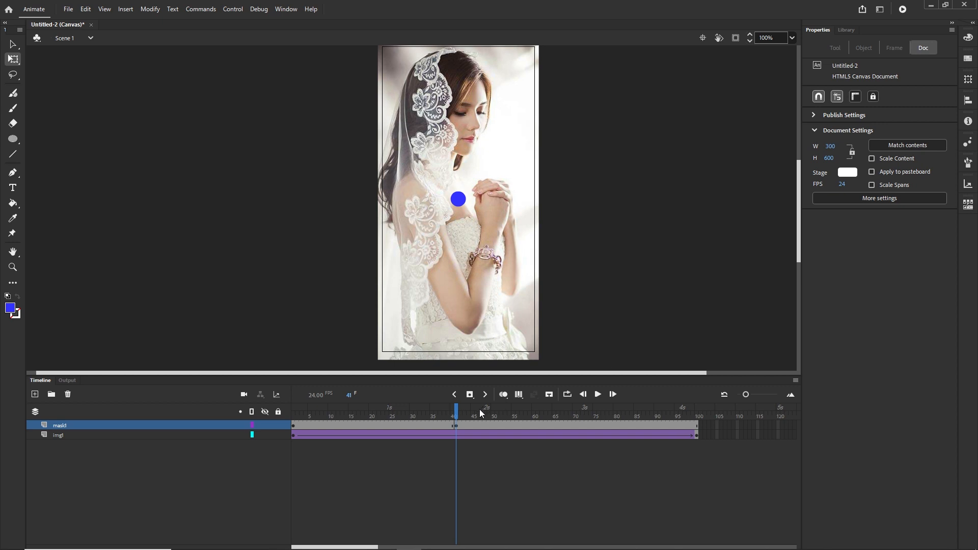
click(457, 425)
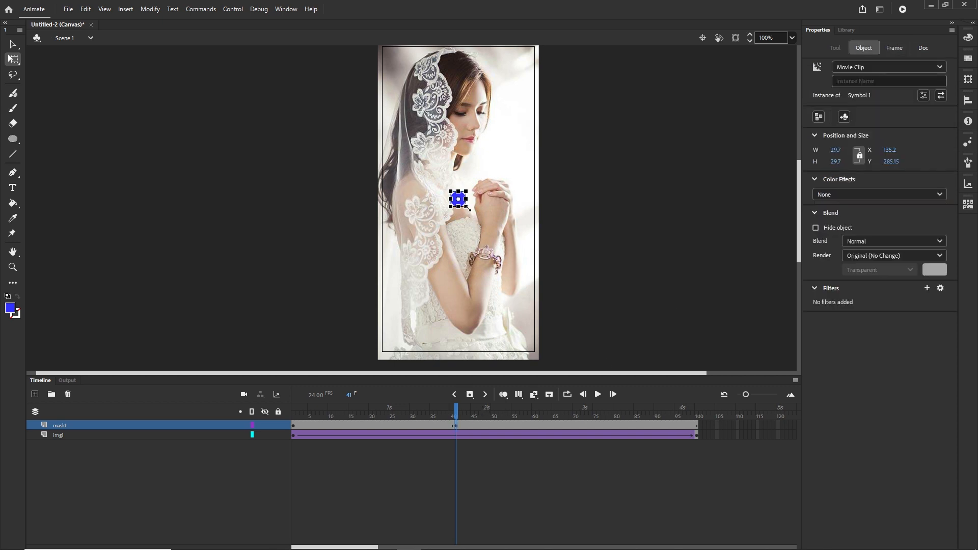
Step: Scale the circle at frame 41 to about 740 px wide and create a classic tween between the mask1 keyframes
drag(467, 208, 650, 464)
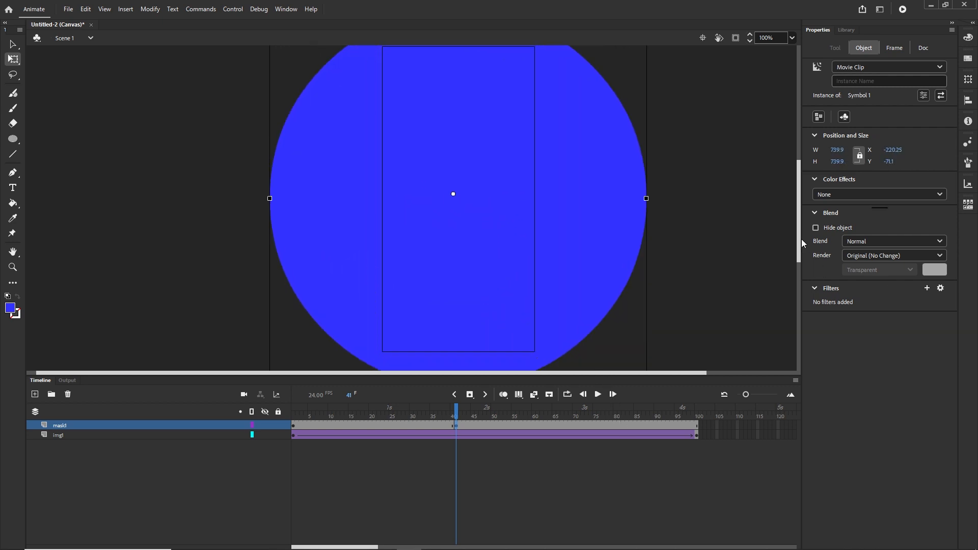
mouse_move(800, 239)
mouse_down()
mouse_move(798, 218)
mouse_move(801, 239)
mouse_up()
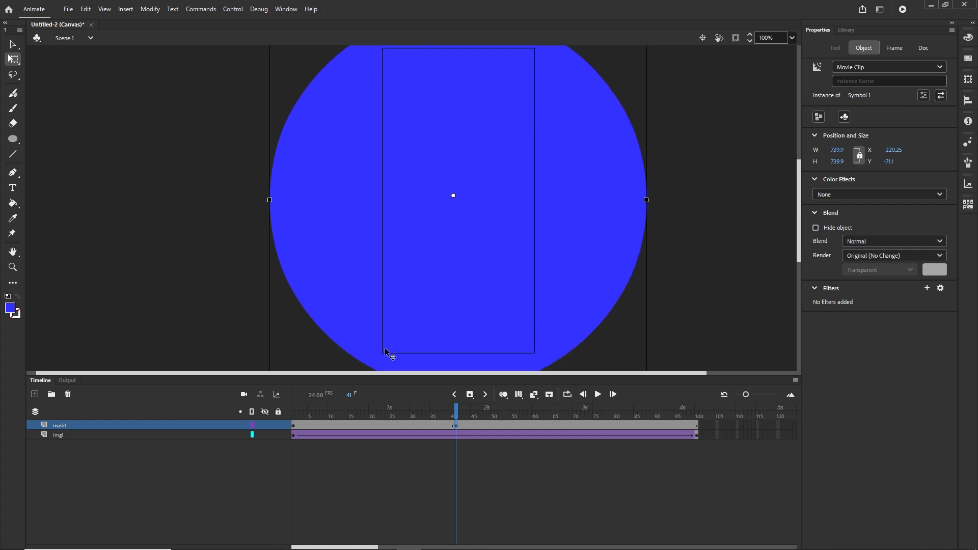
click(349, 427)
click(377, 426)
right_click(377, 426)
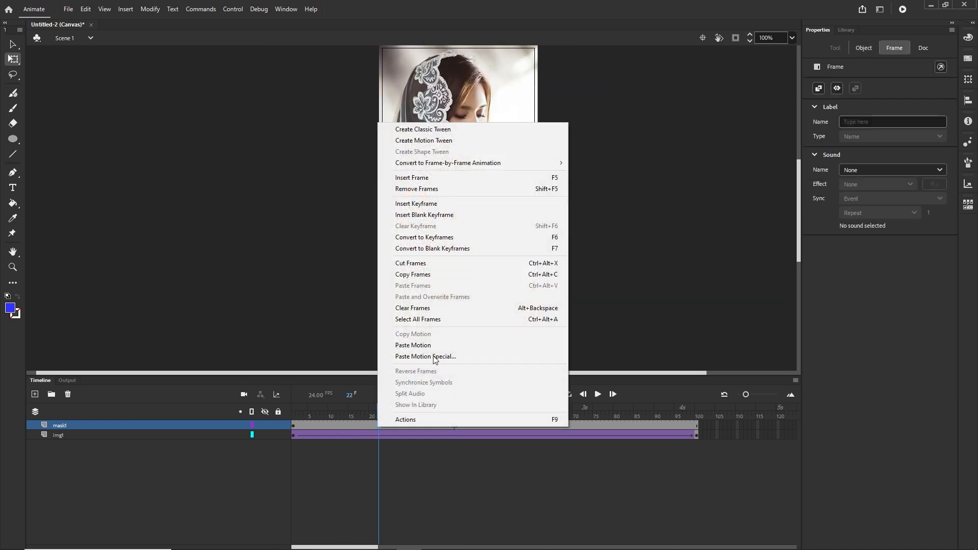
click(443, 132)
click(435, 474)
click(355, 412)
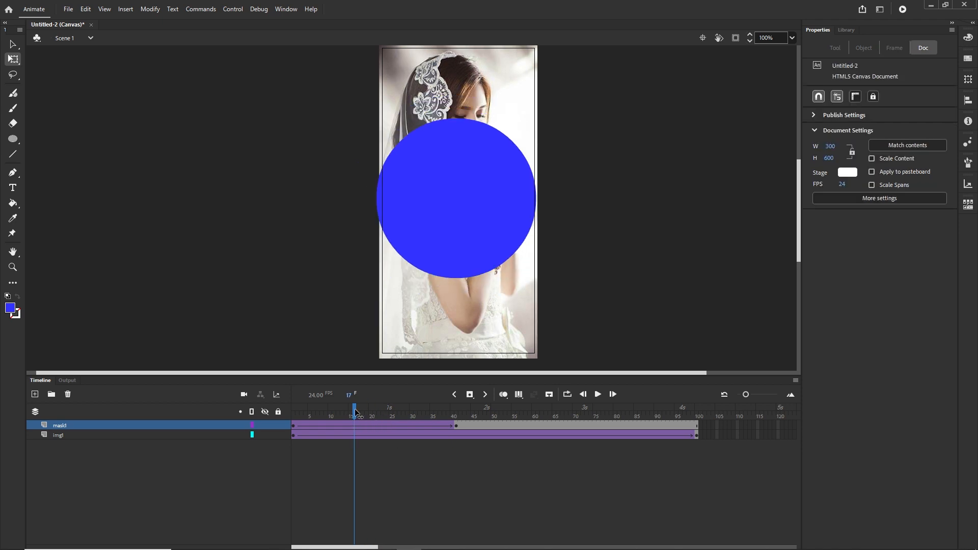
drag(355, 412, 452, 411)
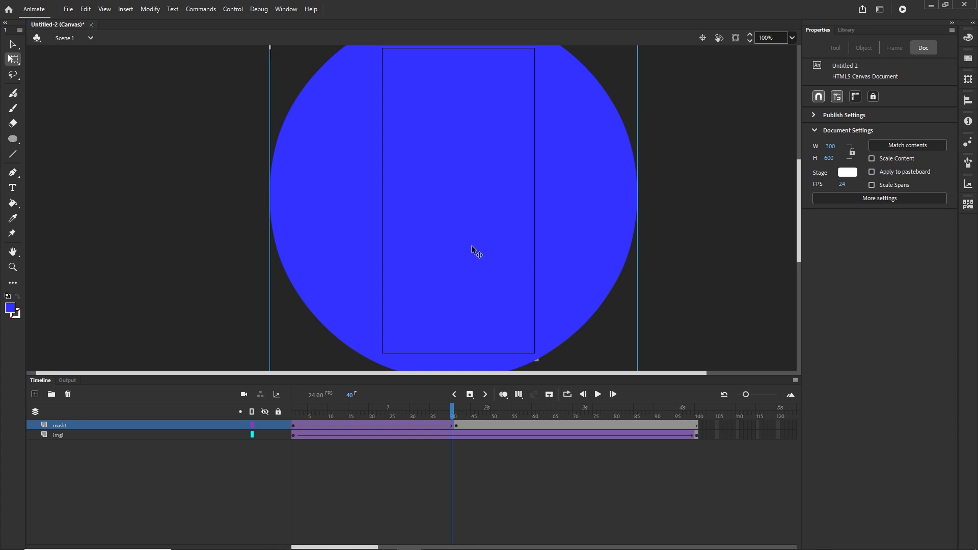
Step: Set the ease effect of the mask1 tween to Quad Ease-In-Out
click(294, 429)
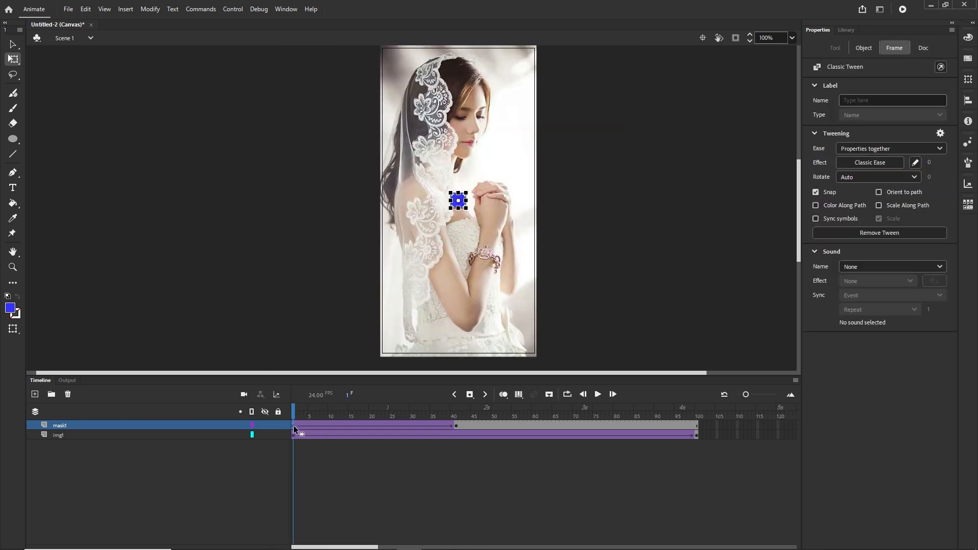
click(870, 163)
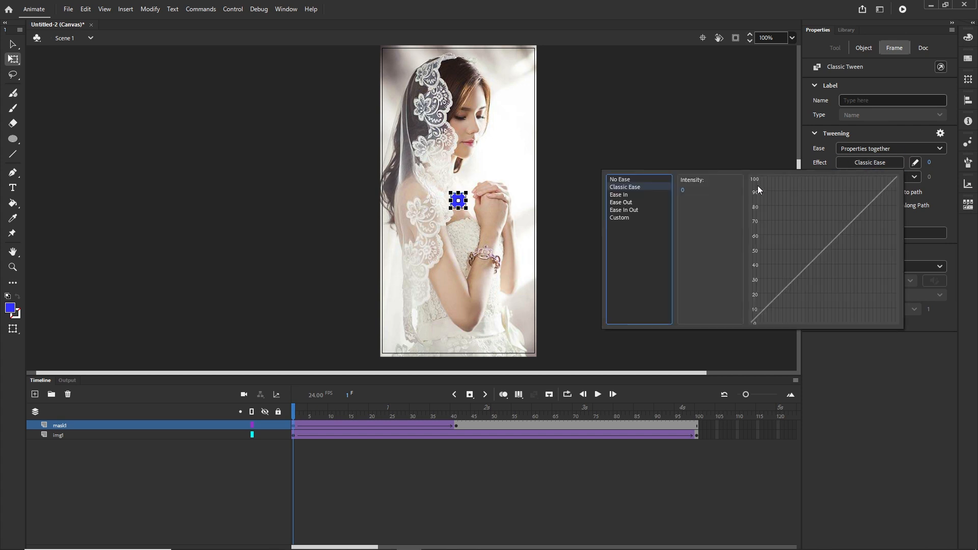
click(620, 211)
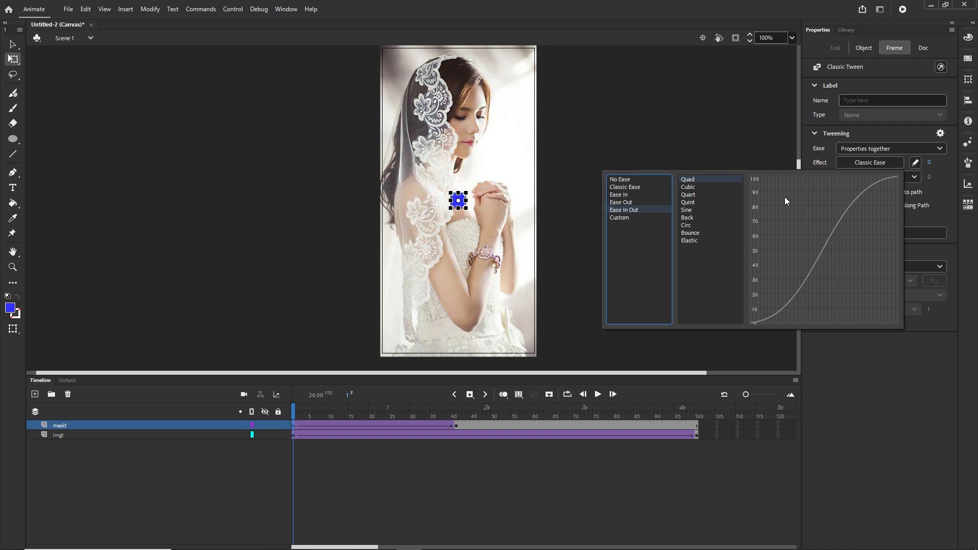
double_click(692, 179)
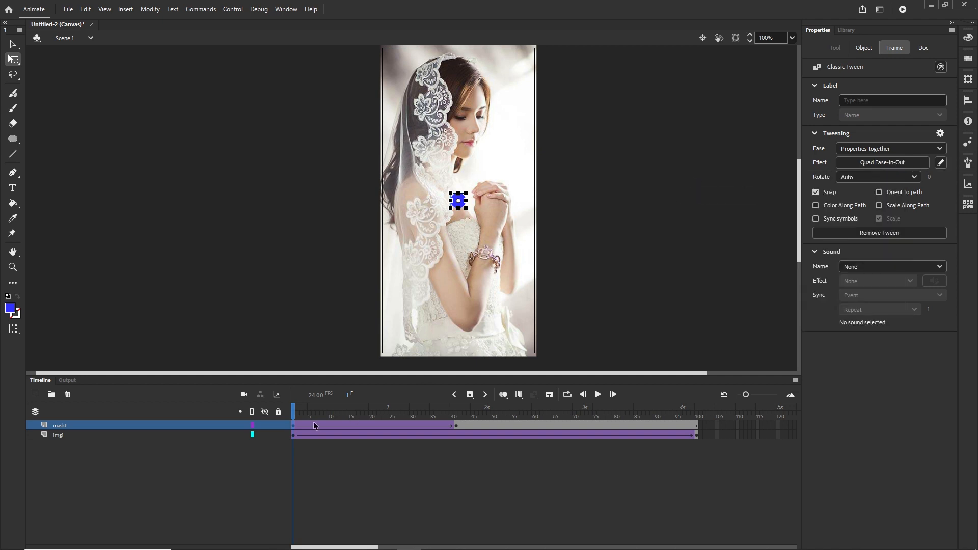
mouse_move(295, 417)
mouse_down()
mouse_move(419, 417)
mouse_move(294, 418)
mouse_up()
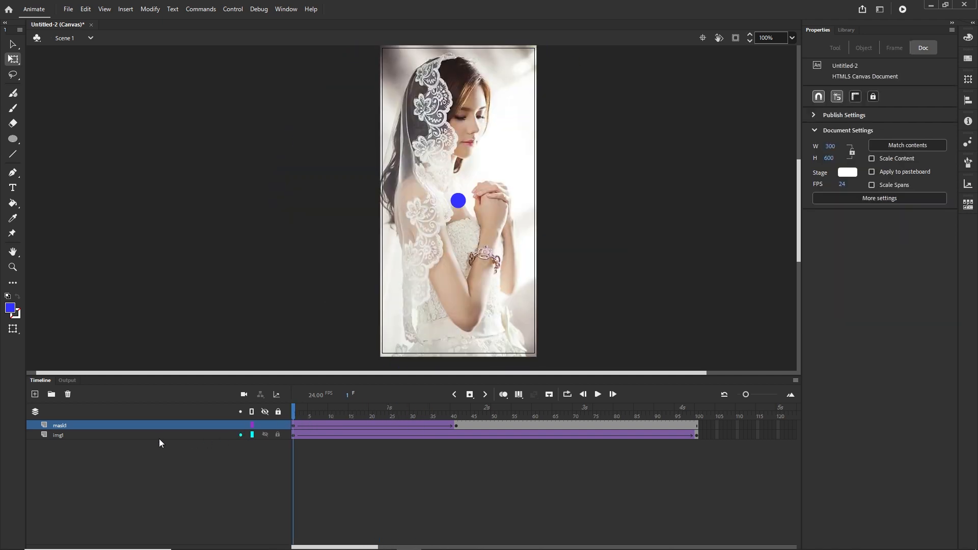
Step: Turn the mask1 layer into a mask for img1 and scrub through the circle reveal
right_click(58, 428)
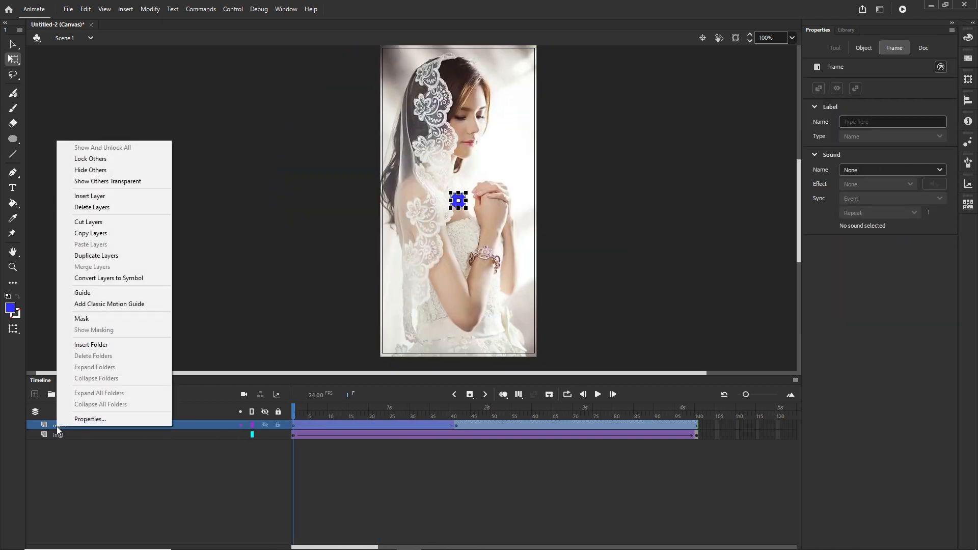
click(82, 319)
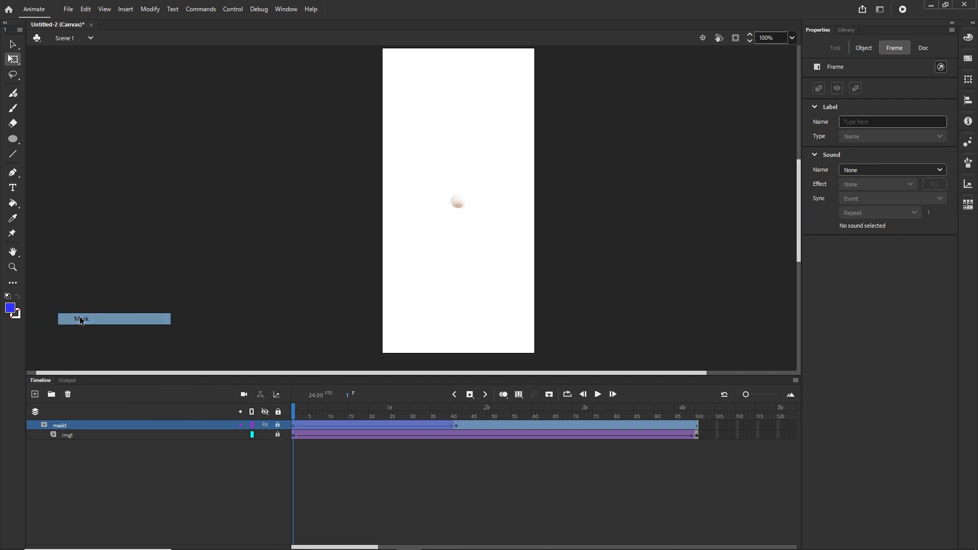
drag(305, 415, 427, 415)
click(275, 458)
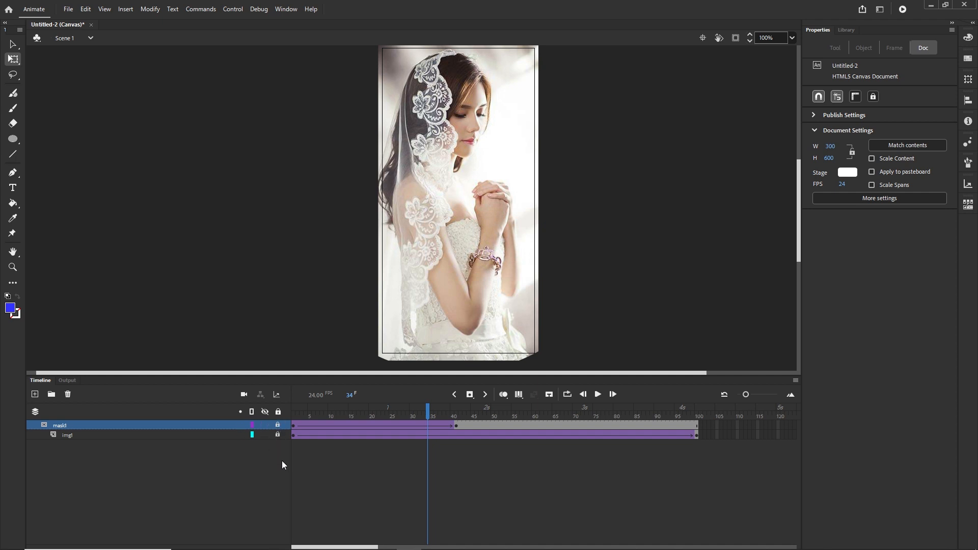
Step: Temporarily unlock mask1 to inspect the growing circle along the tween, and lock the layer again
click(277, 425)
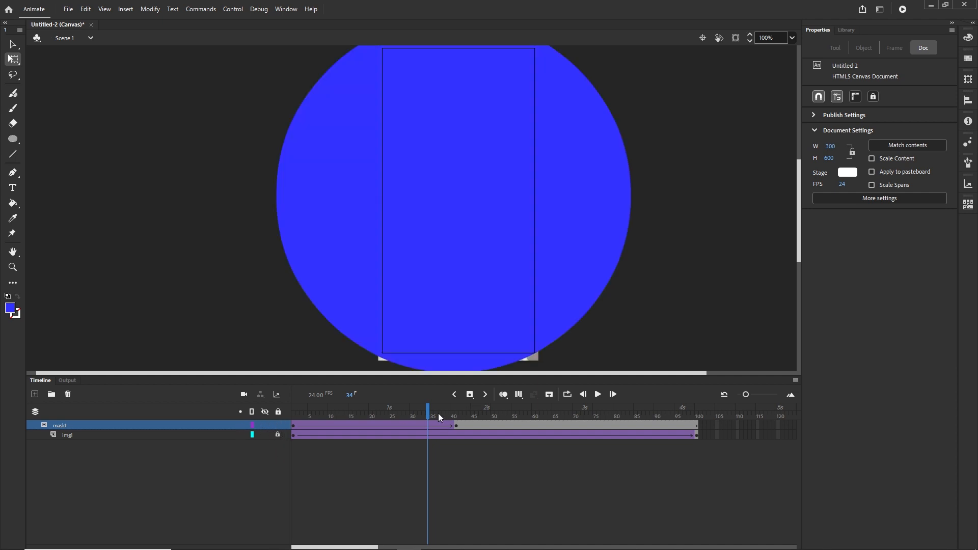
drag(434, 416, 364, 412)
click(277, 431)
click(278, 425)
Step: Test the movie in the browser, replay the circle reveal, and return to the Animate timeline
key(ctrl+Return)
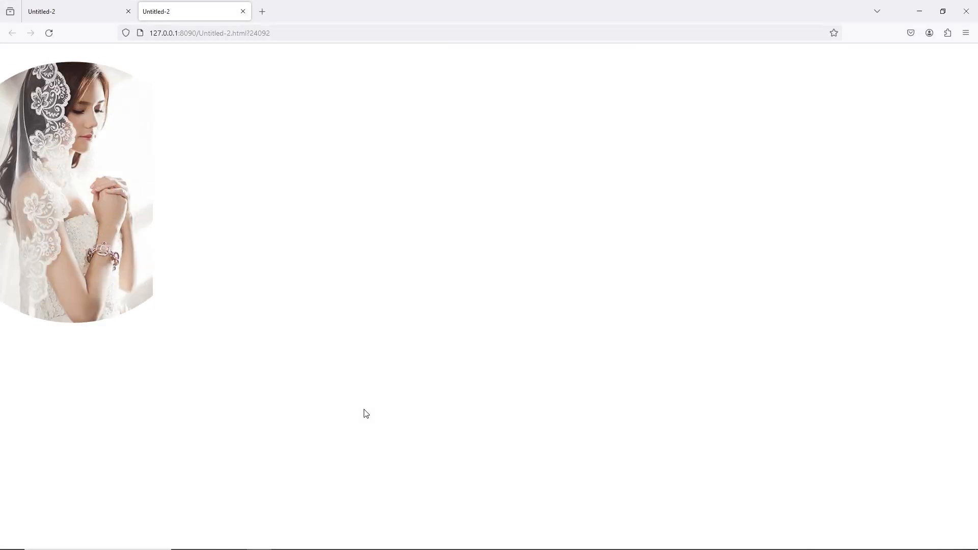
click(49, 33)
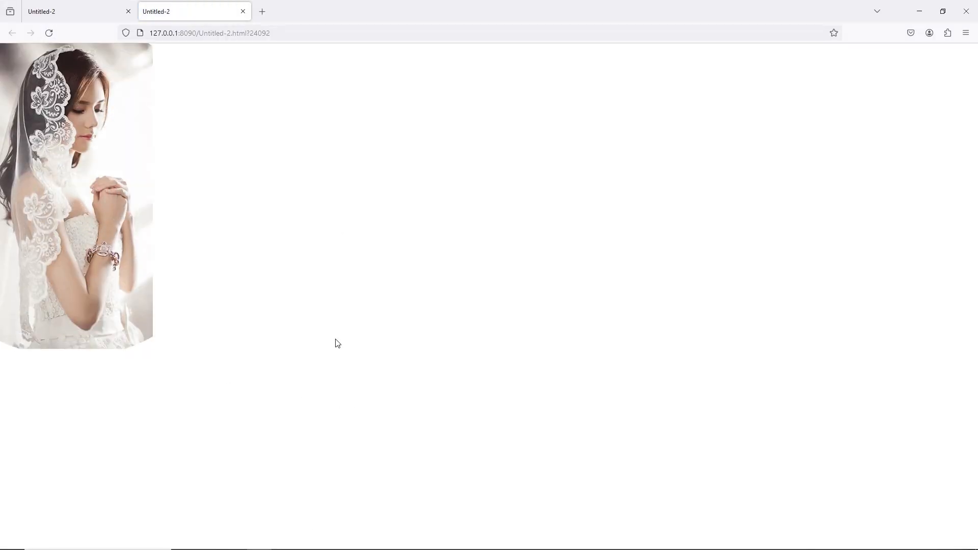
click(406, 541)
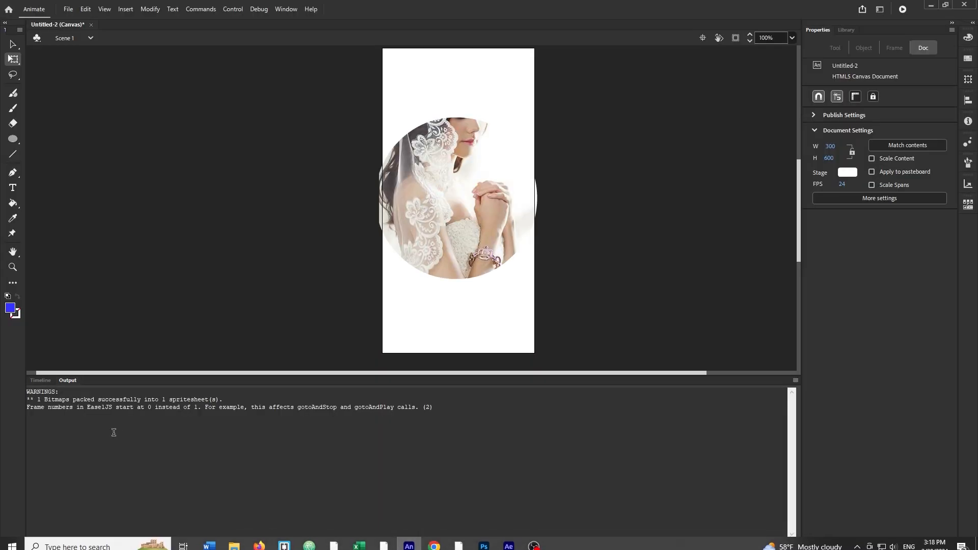
click(38, 381)
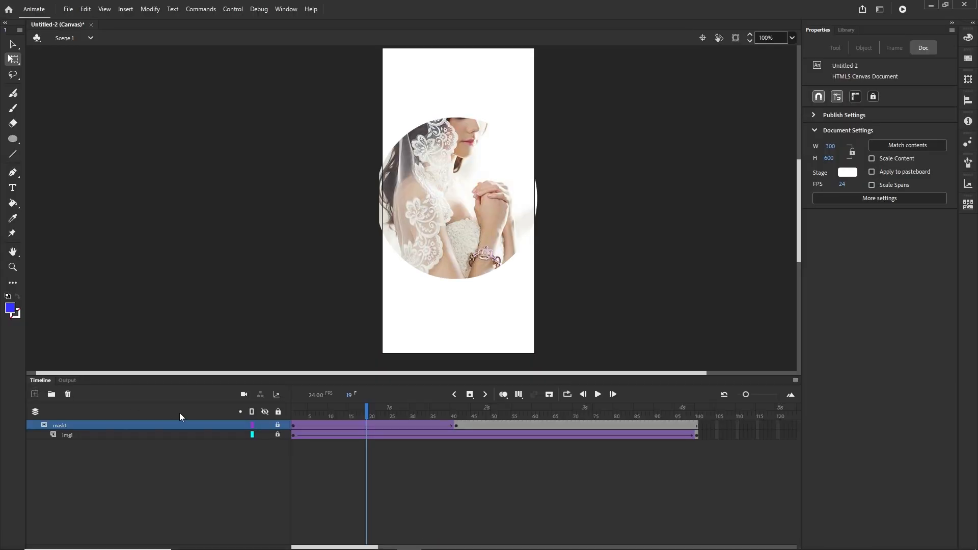
Step: Change the ease effect of the mask1 tween at frame 1 to Quad Ease-Out
click(293, 426)
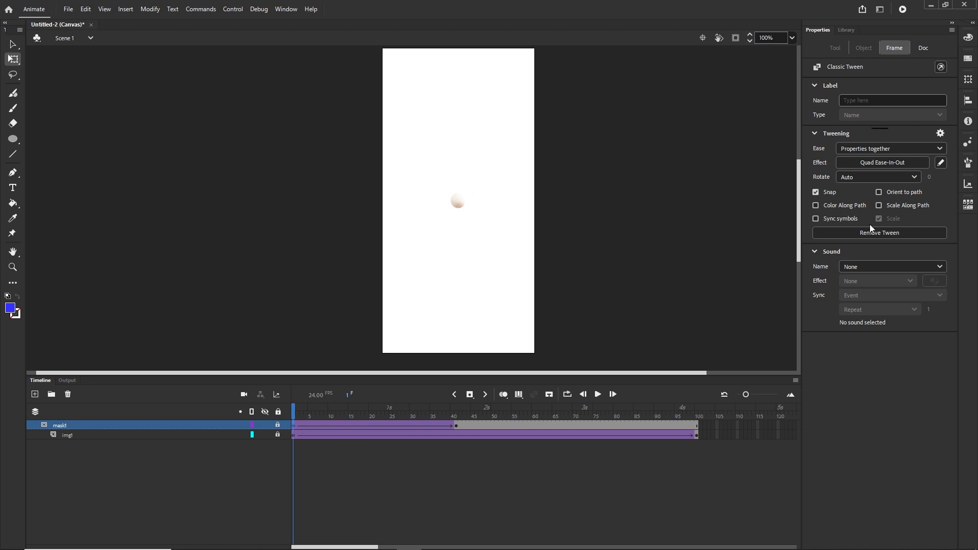
click(885, 165)
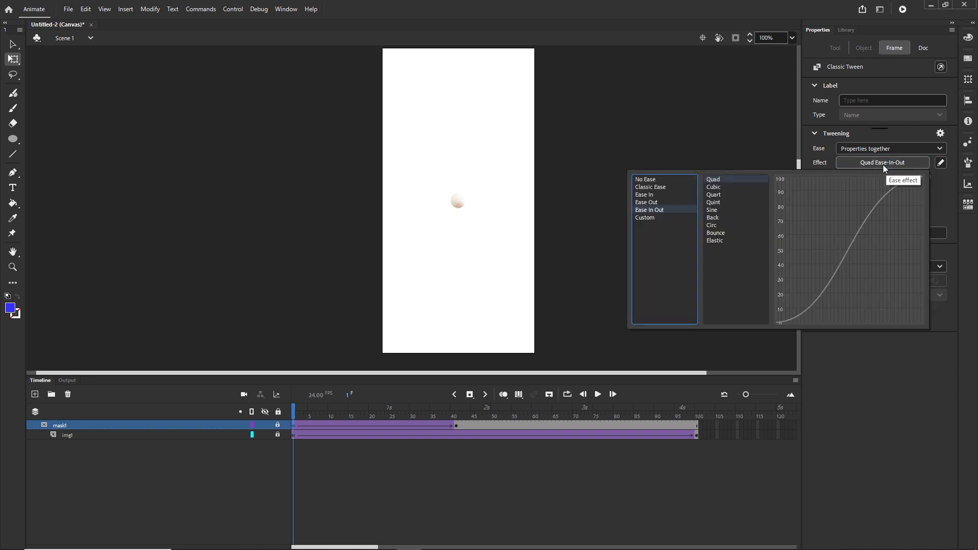
click(649, 202)
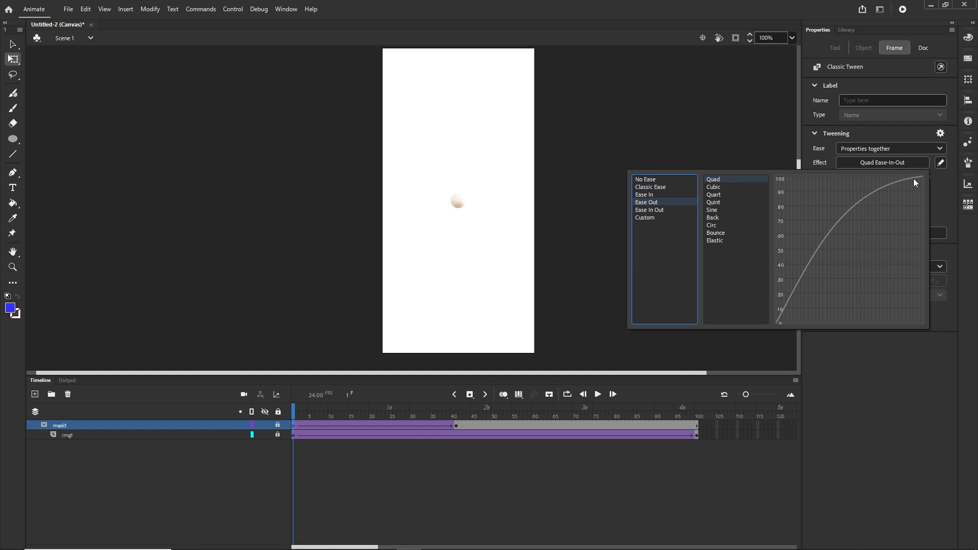
double_click(712, 180)
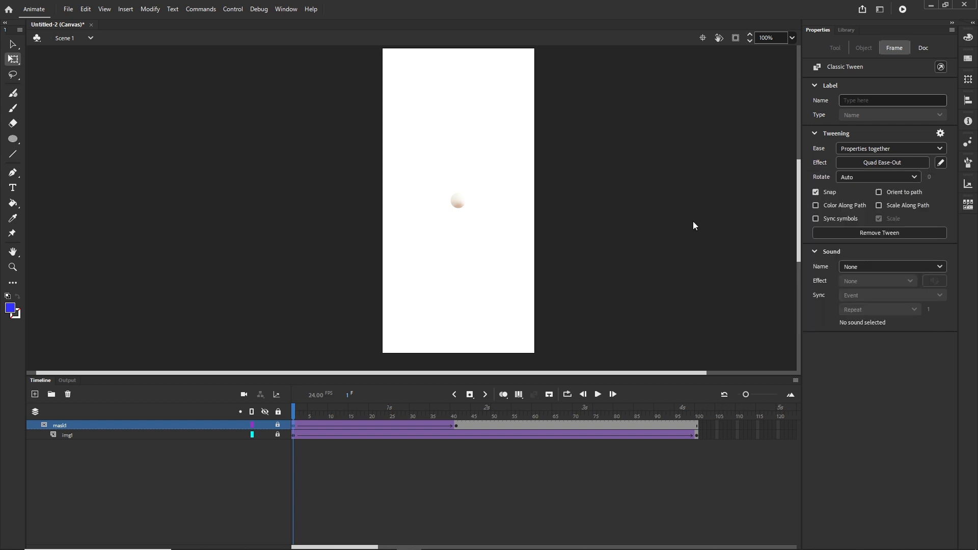
Step: Preview the Quad Ease-Out reveal in the browser and return to the Animate timeline
key(ctrl+Return)
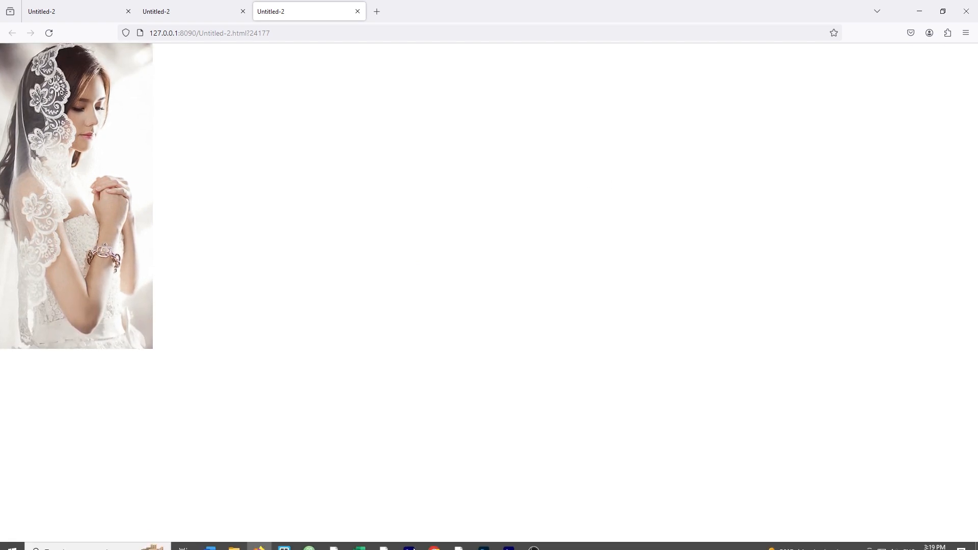
click(410, 541)
click(39, 380)
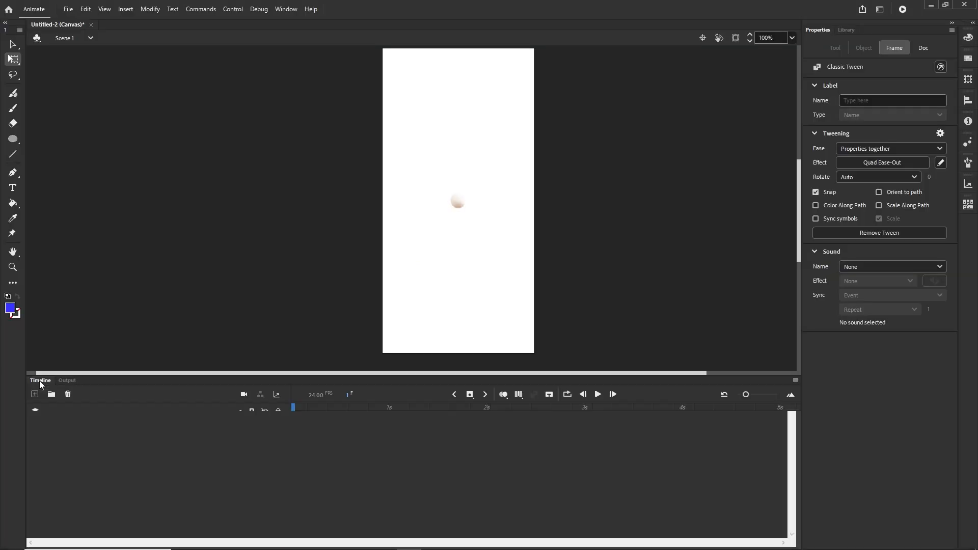
click(391, 481)
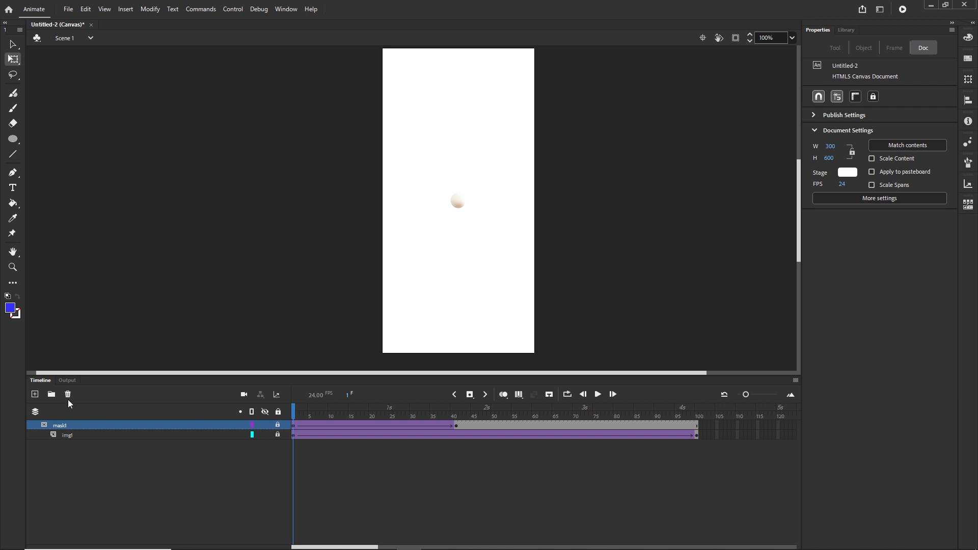
Step: Add a new layer above mask1 and place img2.jpg from the library on the stage
click(35, 395)
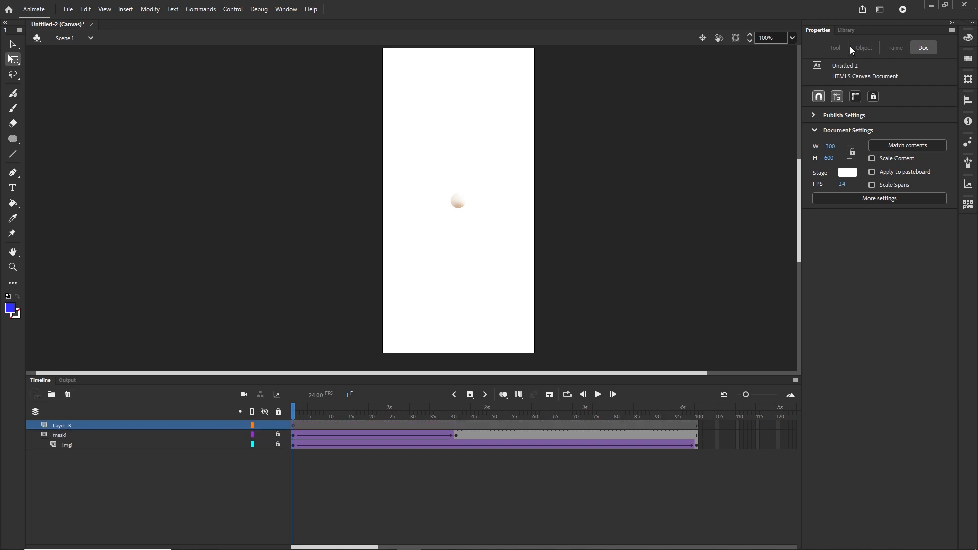
click(848, 30)
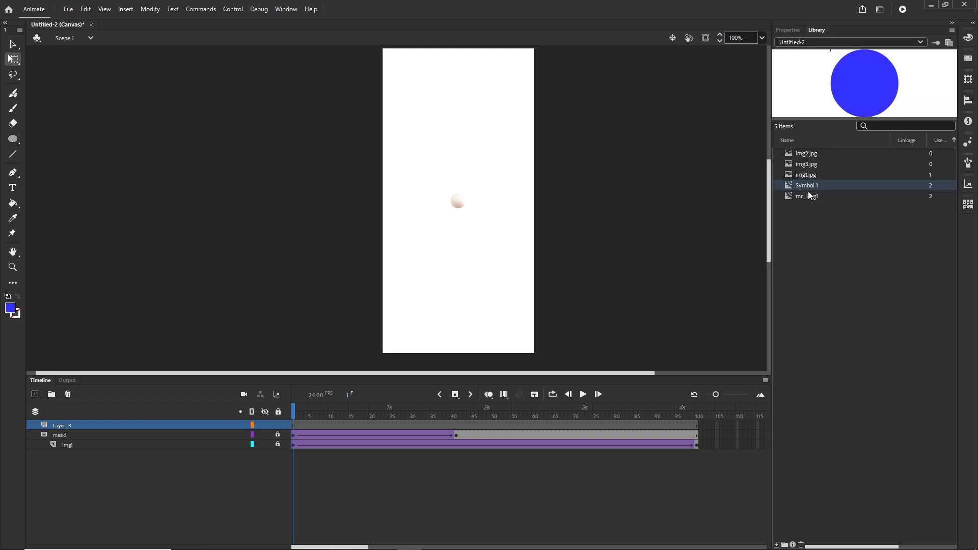
click(803, 153)
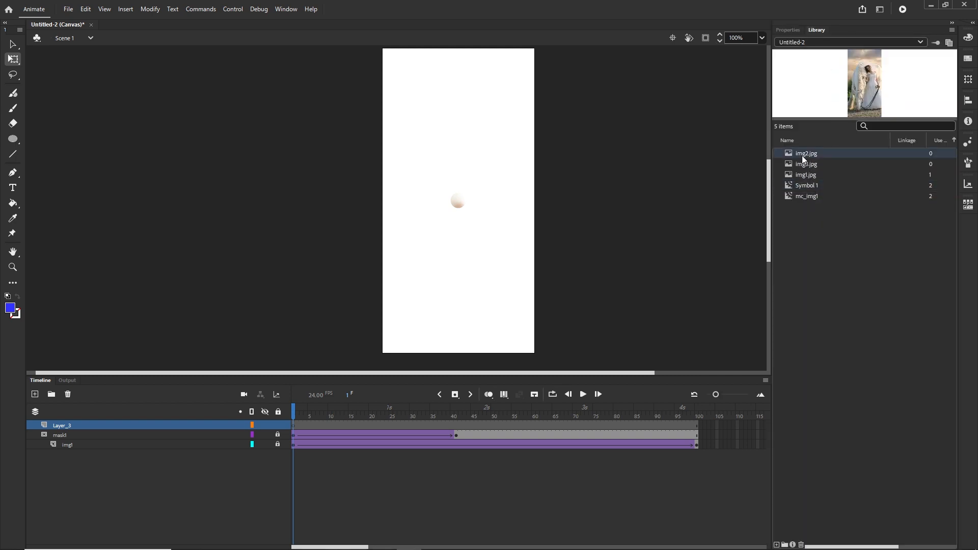
drag(738, 153, 462, 188)
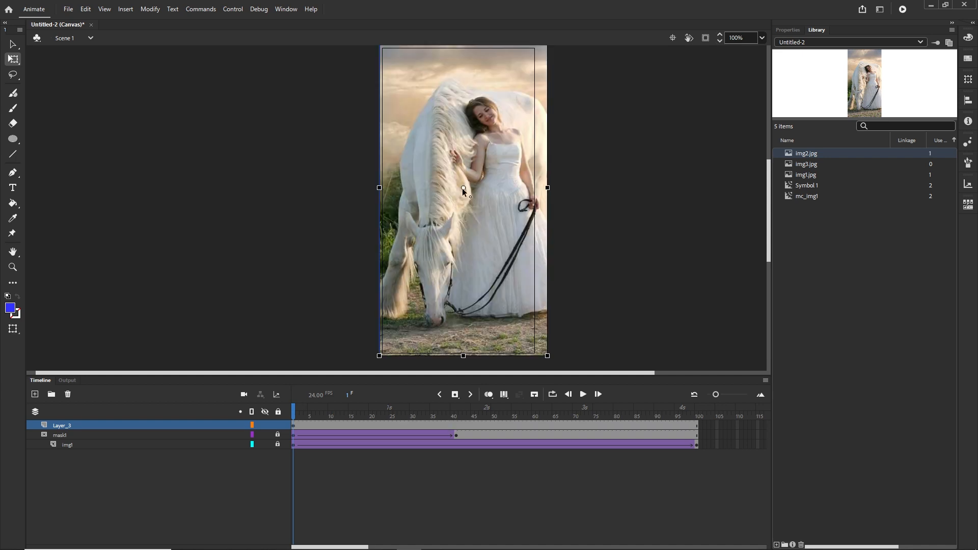
click(601, 206)
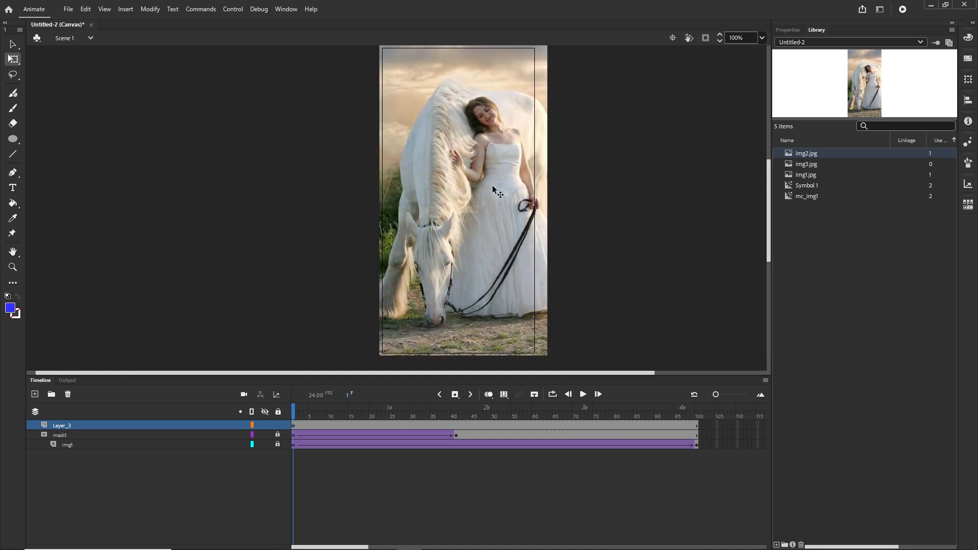
click(451, 179)
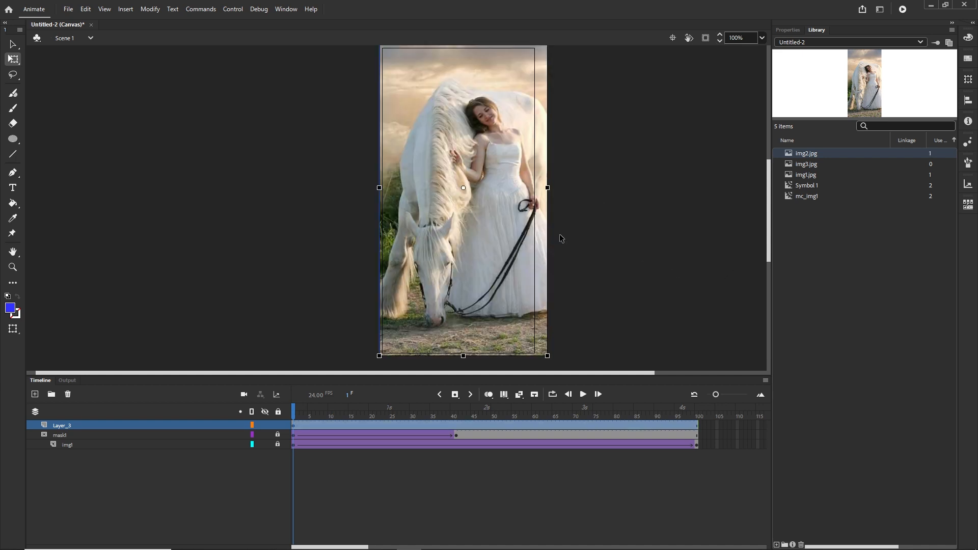
Step: Center the img2 photo horizontally and vertically on the stage
click(967, 101)
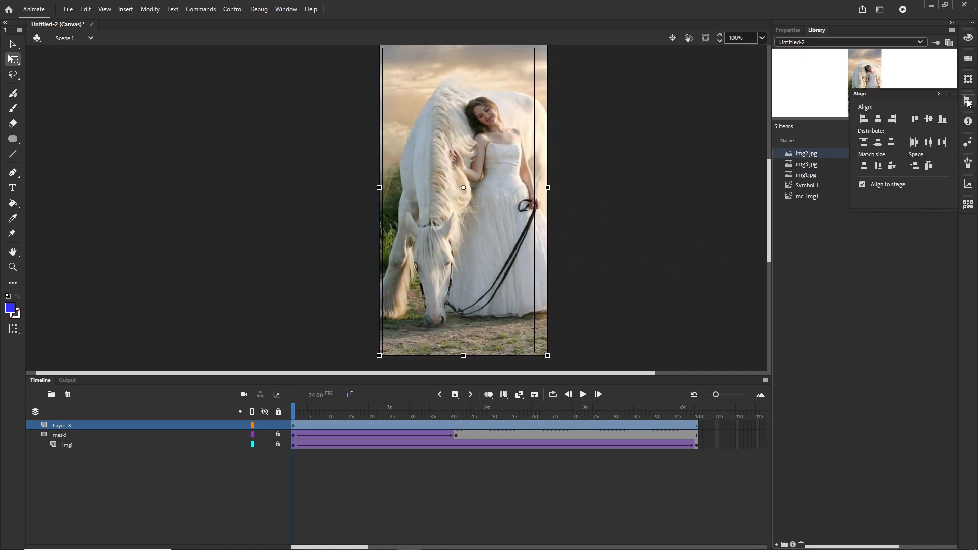
click(878, 119)
click(928, 119)
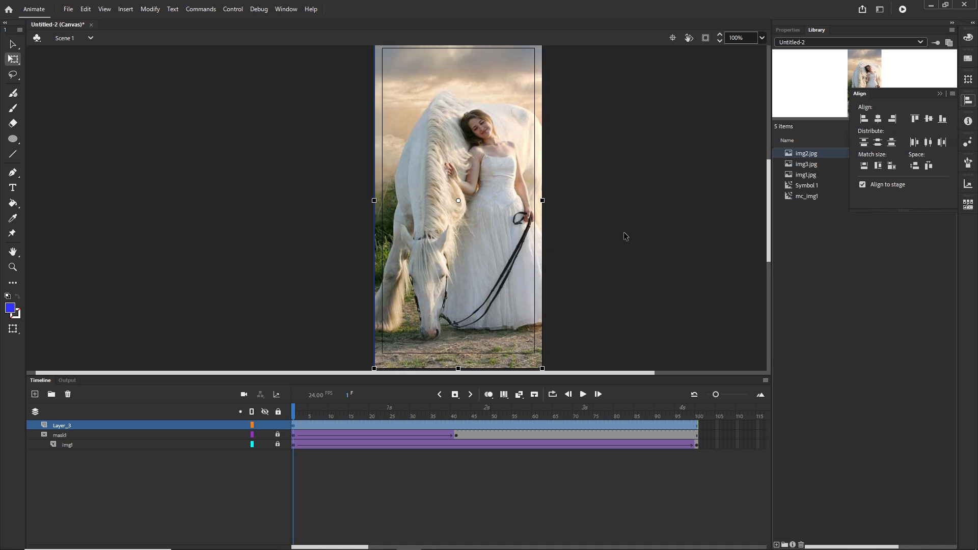
click(627, 236)
click(477, 187)
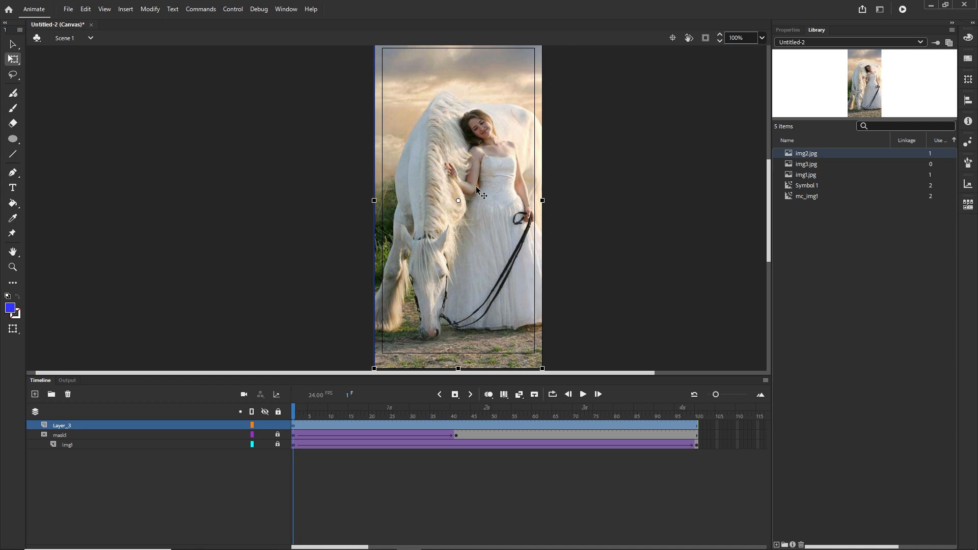
click(372, 501)
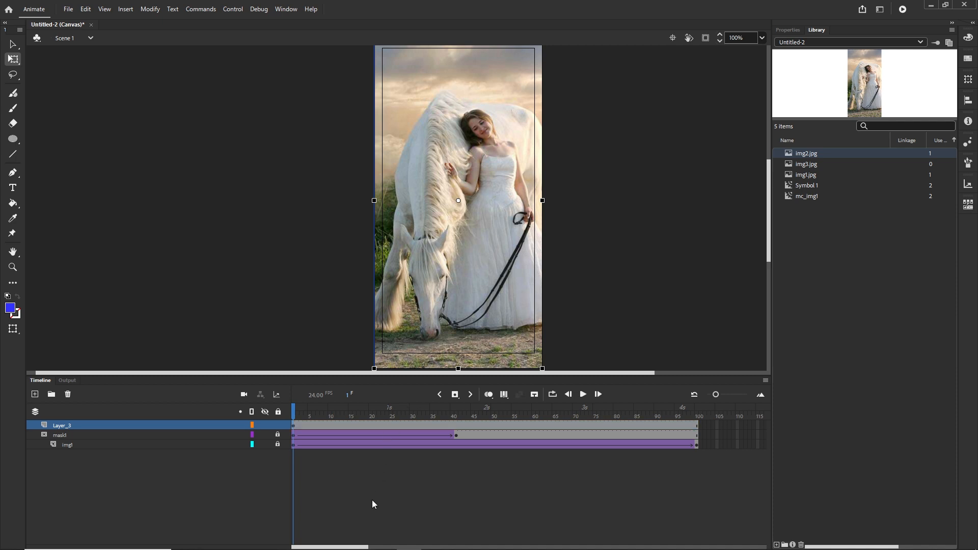
click(292, 426)
drag(292, 425, 447, 424)
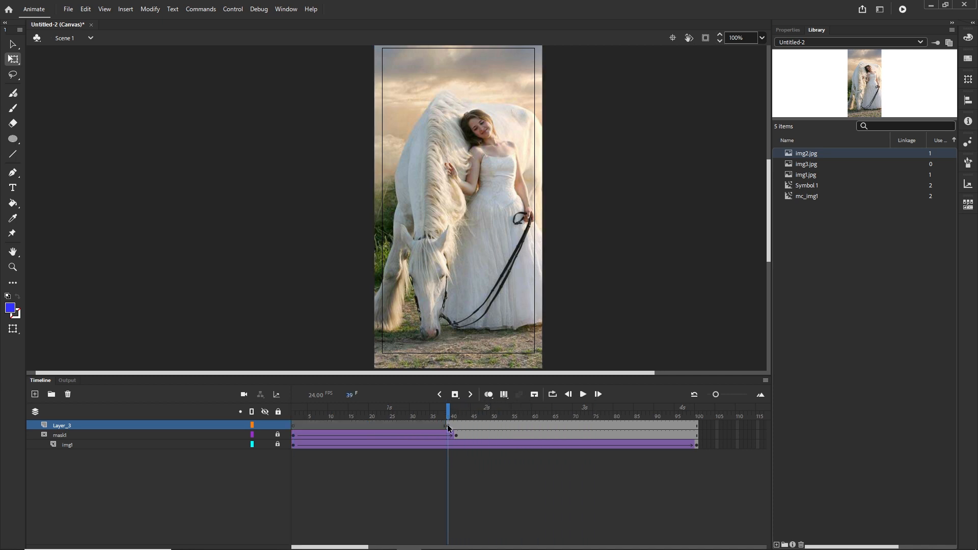
click(448, 425)
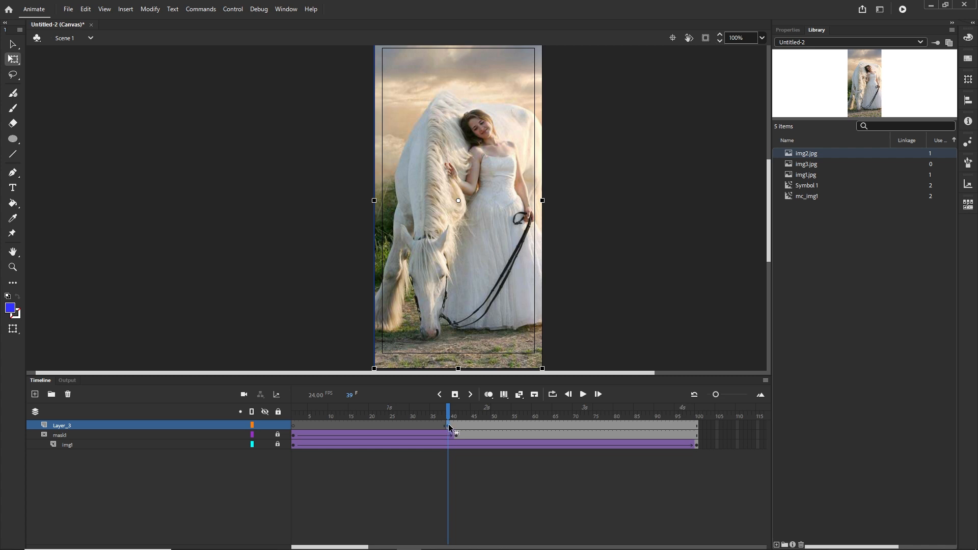
drag(356, 426, 277, 427)
click(666, 293)
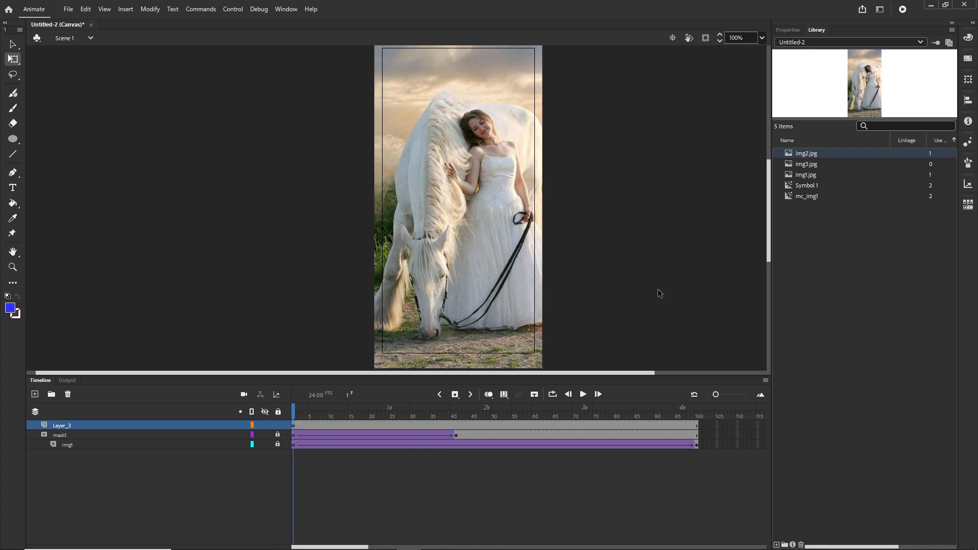
Step: Convert the img2 photo on the stage into a movie clip symbol, keeping the default name
click(472, 211)
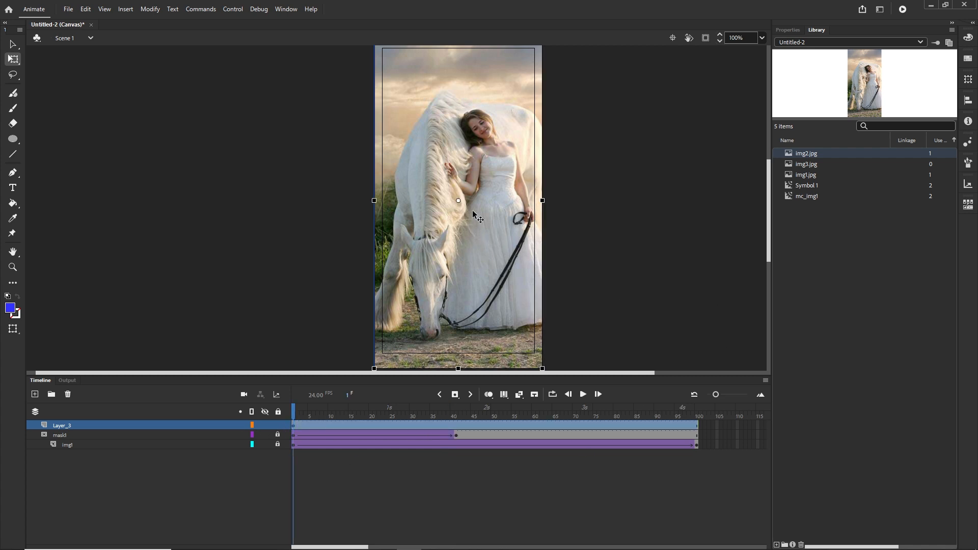
key(F8)
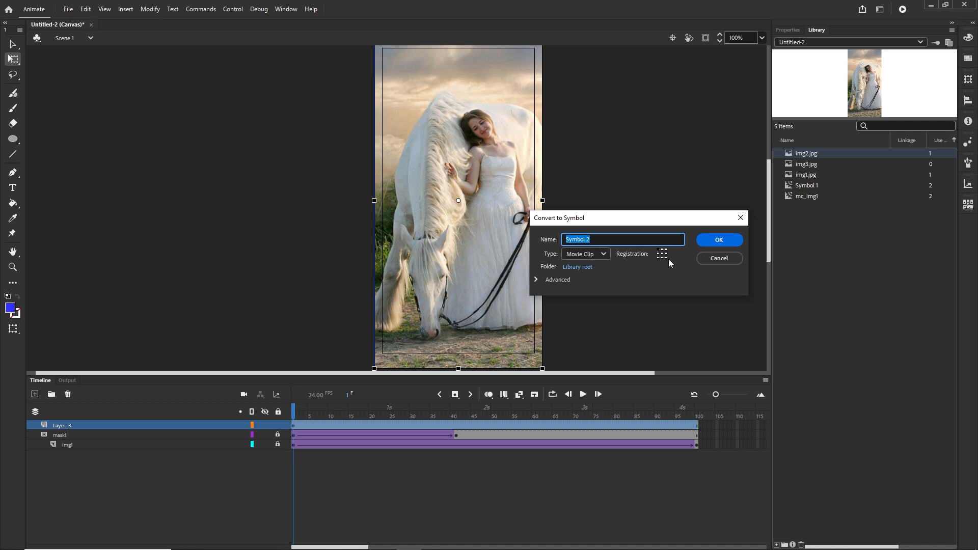
click(723, 243)
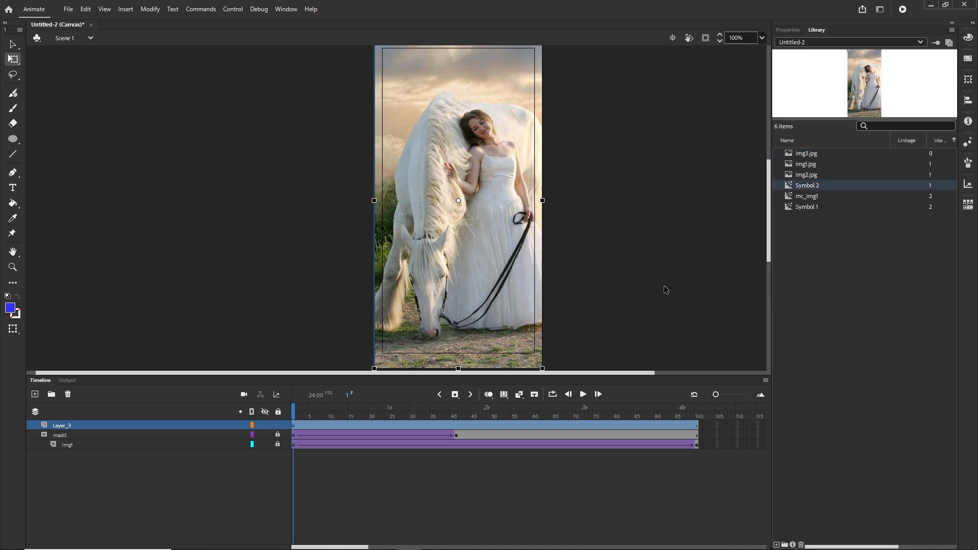
click(460, 499)
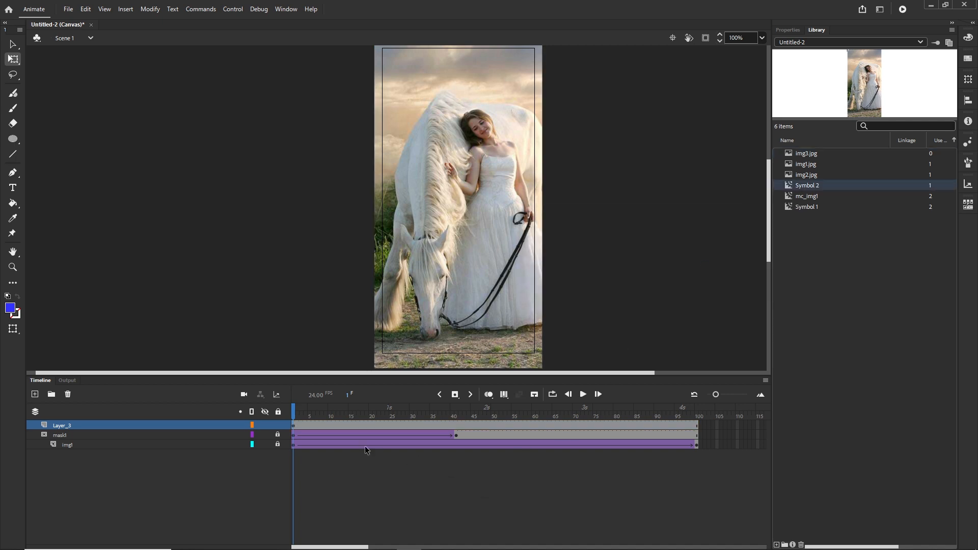
Step: Move the starting keyframe of the horse photo's layer to frame 61 and check where the photo appears
click(293, 426)
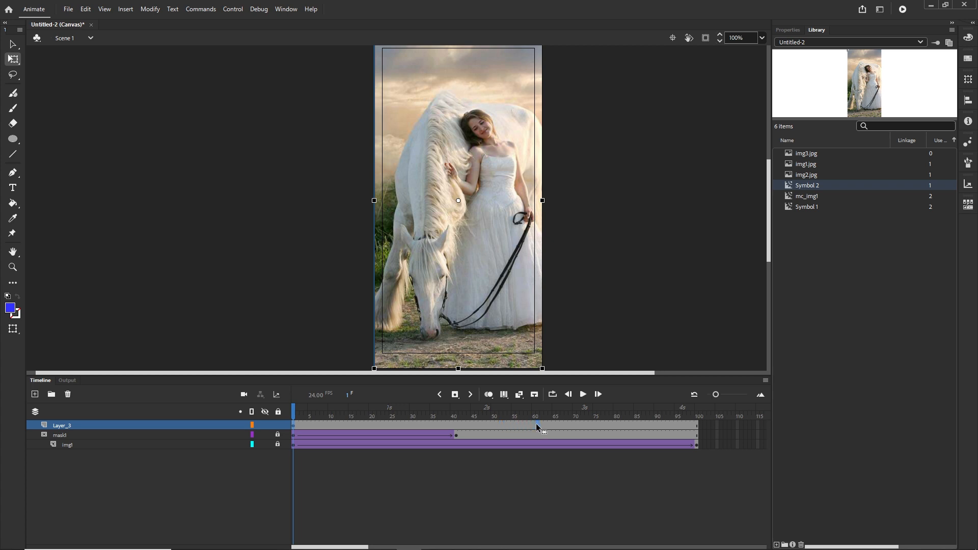
click(535, 423)
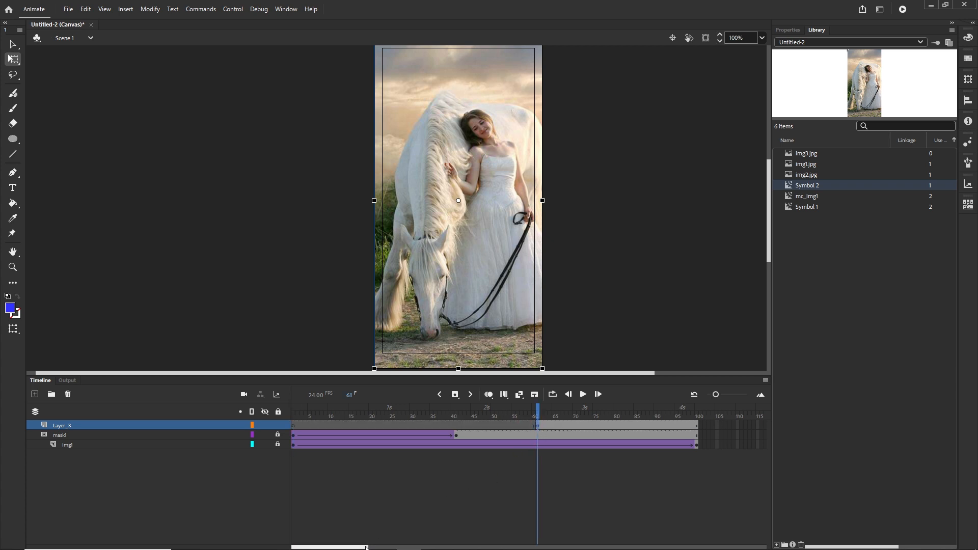
drag(365, 547, 367, 547)
drag(539, 411, 294, 411)
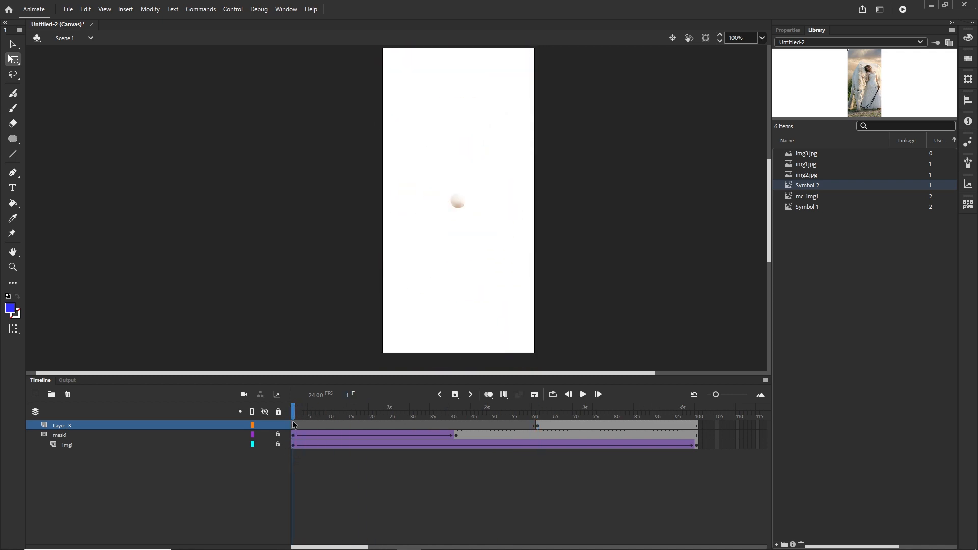
drag(294, 424, 696, 425)
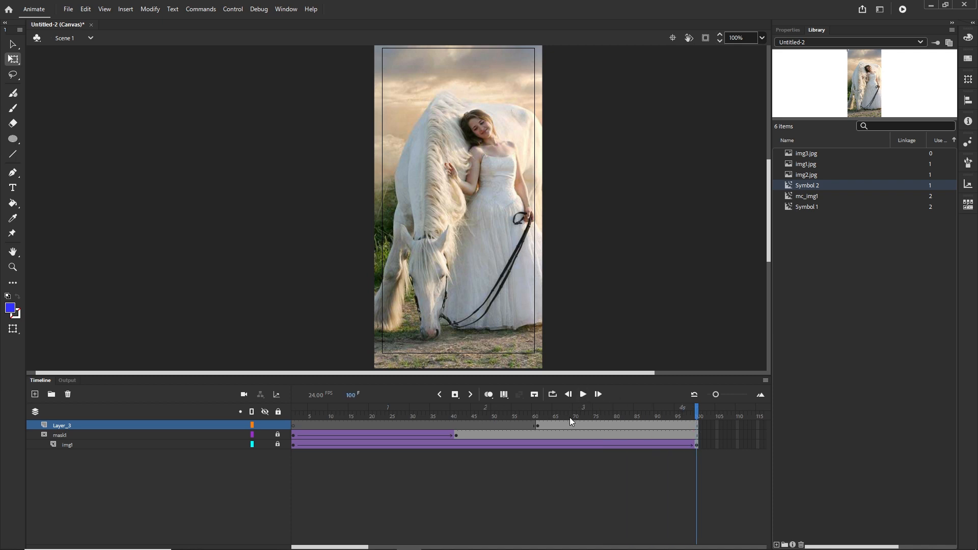
click(538, 425)
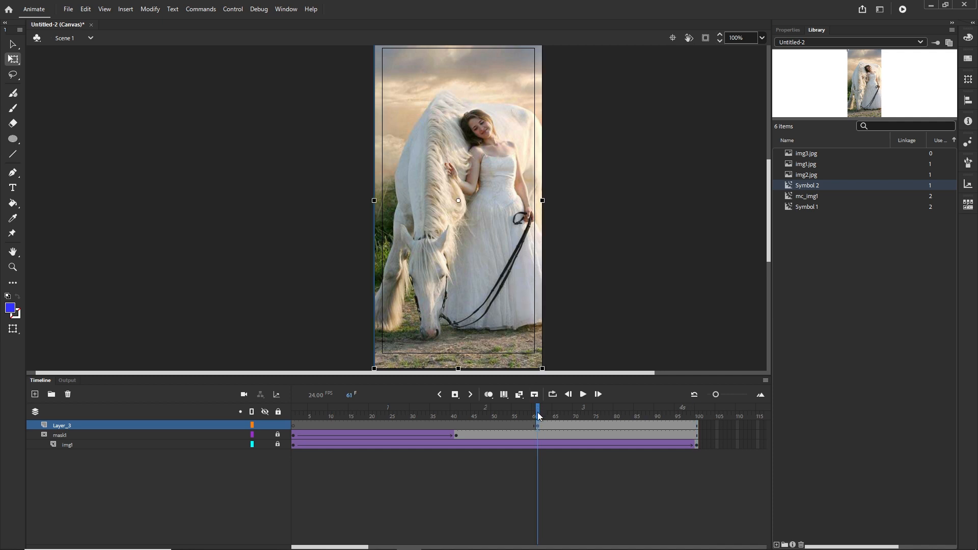
Step: Insert a keyframe at frame 160 on the horse photo's layer
drag(358, 547, 424, 549)
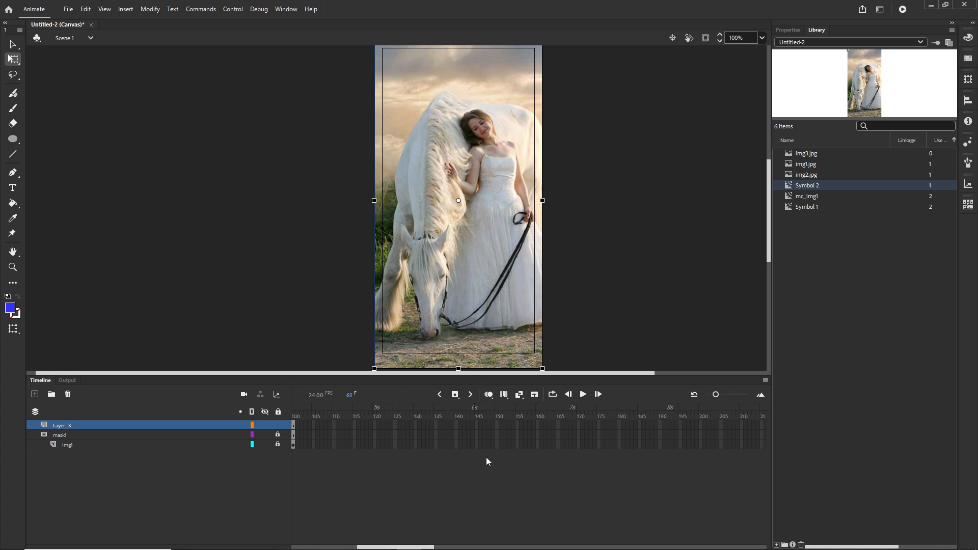
click(538, 426)
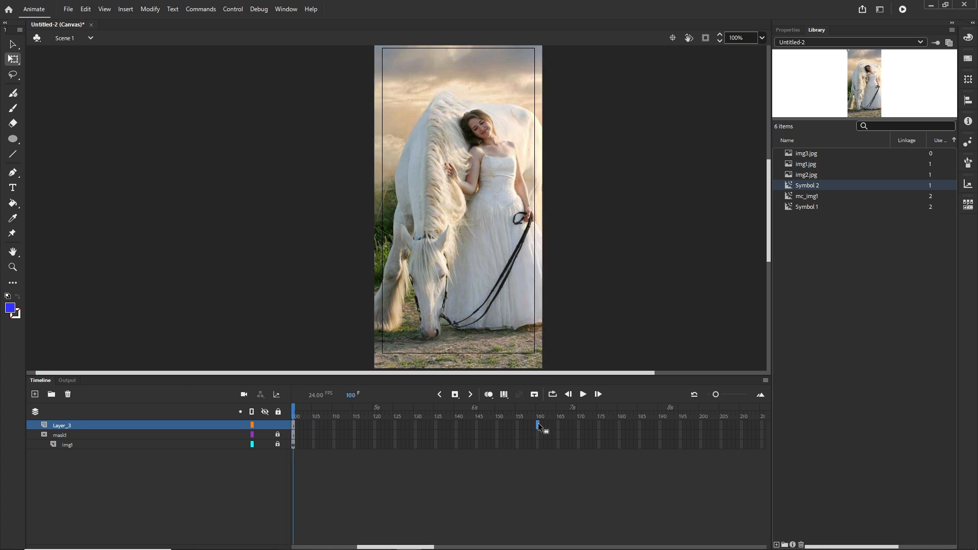
key(F6)
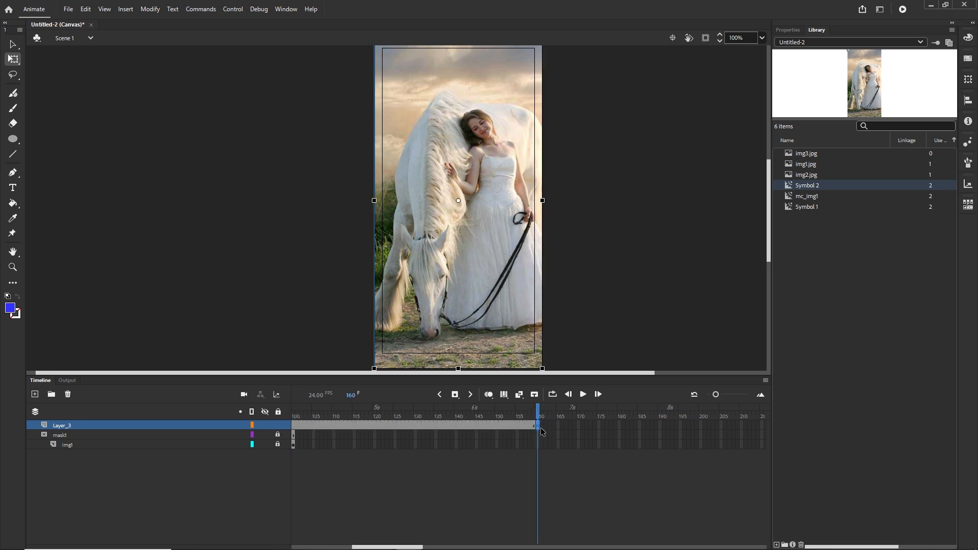
Step: Scale the horse photo clip proportionally to 92% at its frame 61 keyframe
drag(538, 414, 362, 414)
click(337, 426)
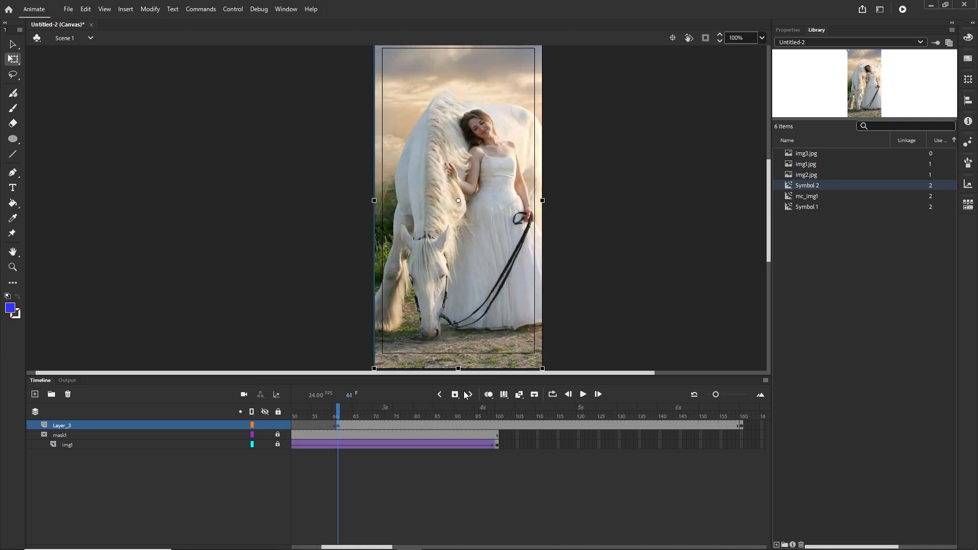
click(968, 79)
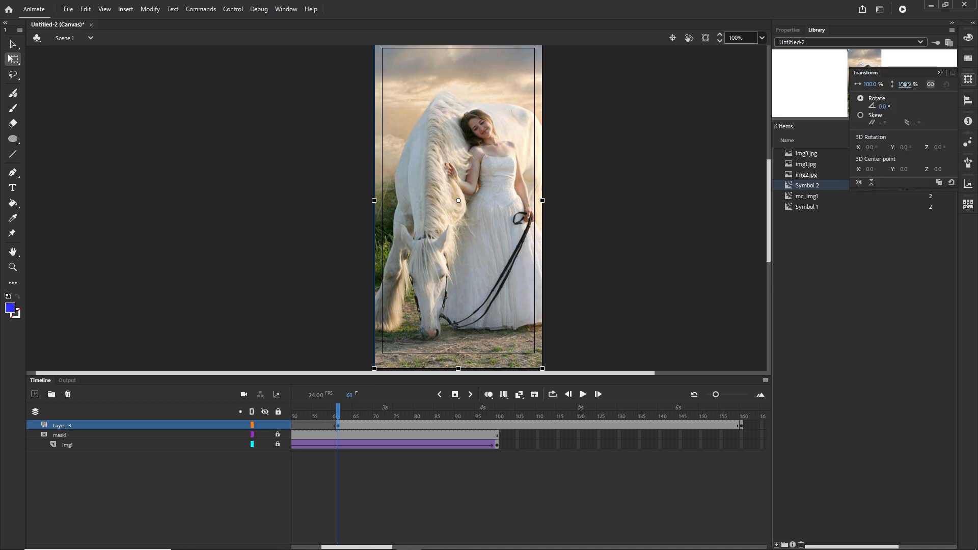
drag(905, 85, 901, 87)
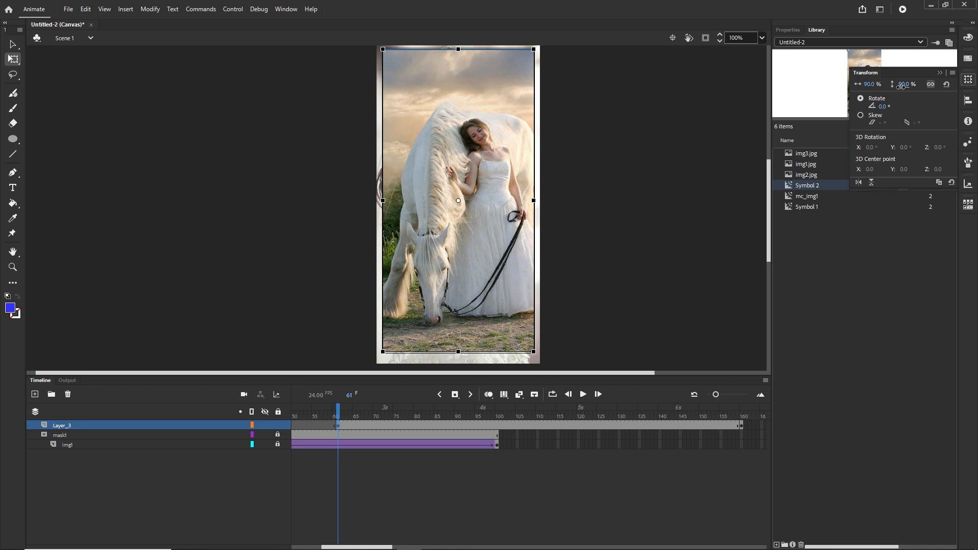
drag(902, 86, 903, 85)
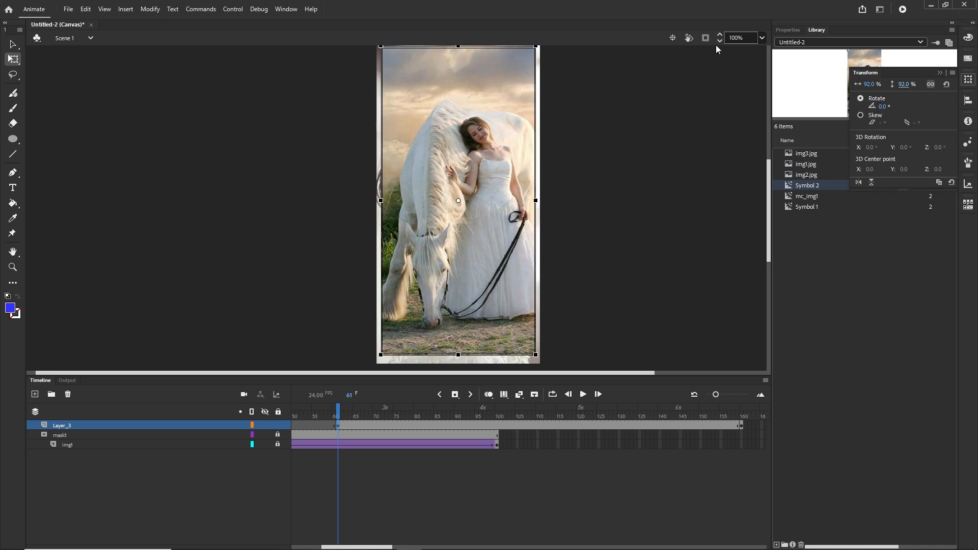
Step: Create a classic tween between frames 61 and 160 of the horse photo's layer and scrub through the zoom
click(526, 426)
right_click(526, 426)
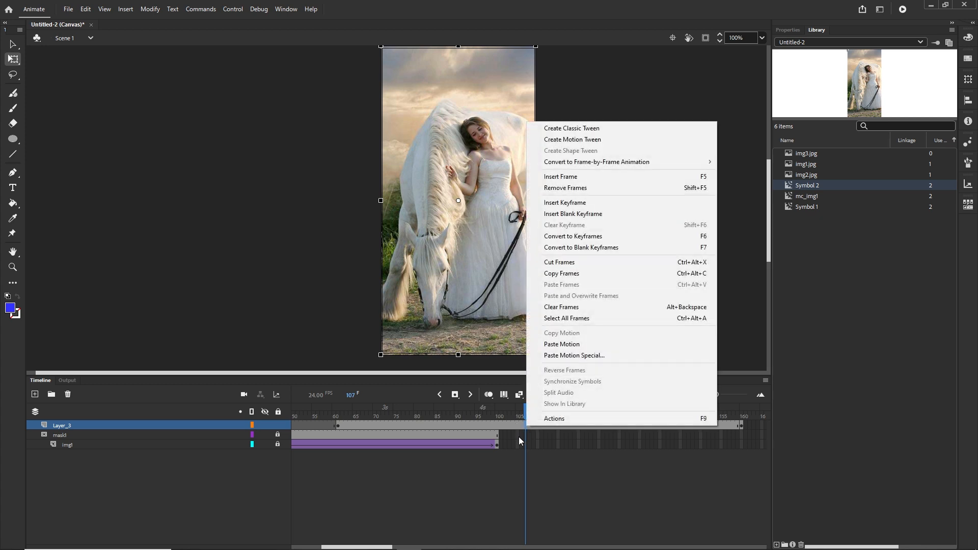
click(571, 129)
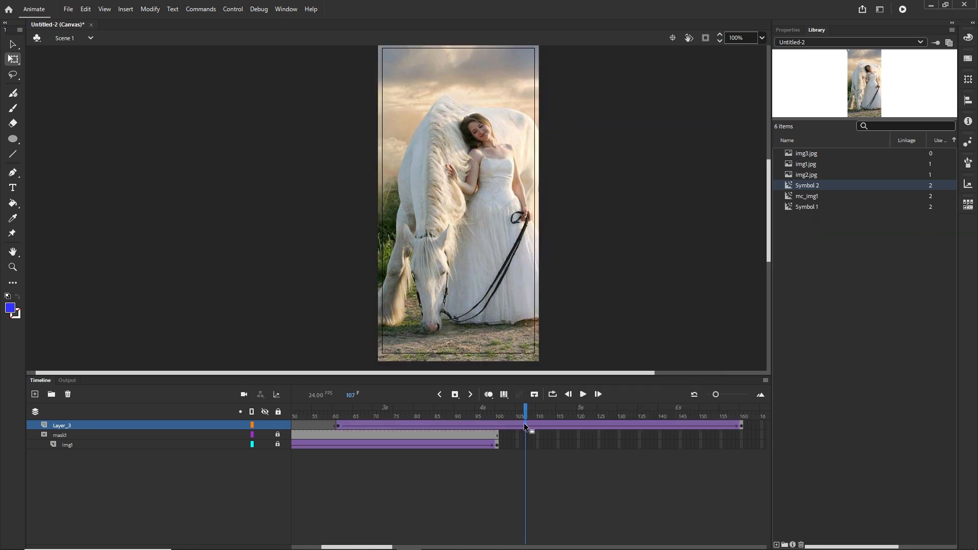
drag(523, 423, 733, 426)
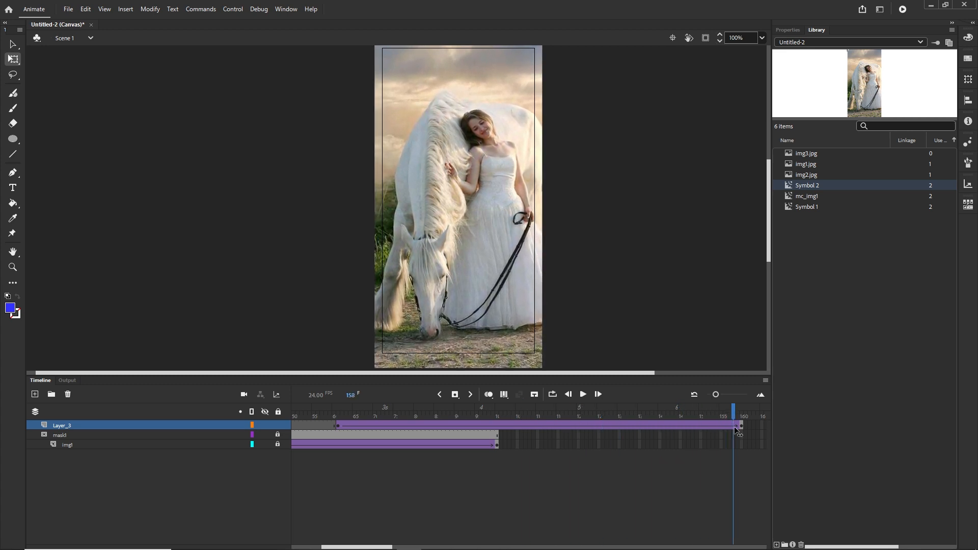
Step: Duplicate the mask1 layer and place the copy directly above Layer_3
click(59, 436)
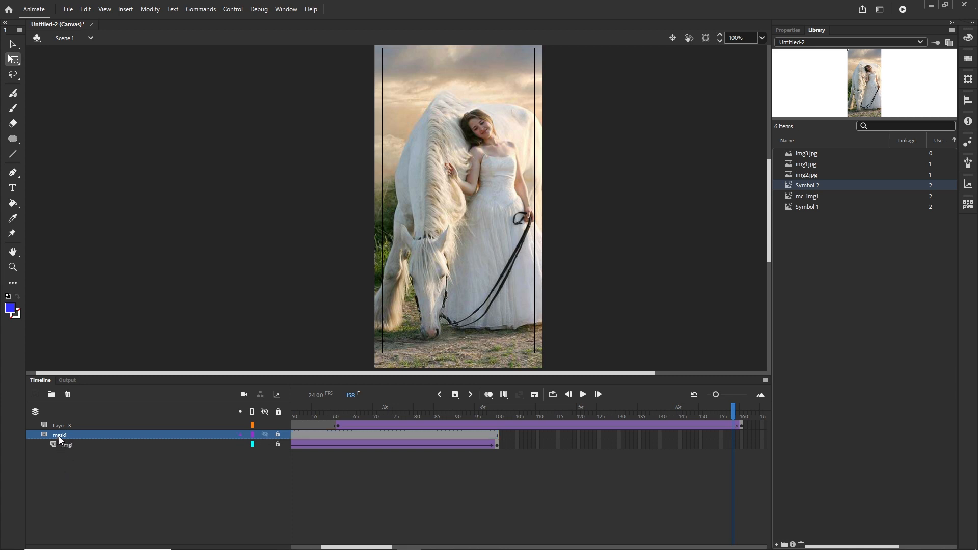
right_click(60, 439)
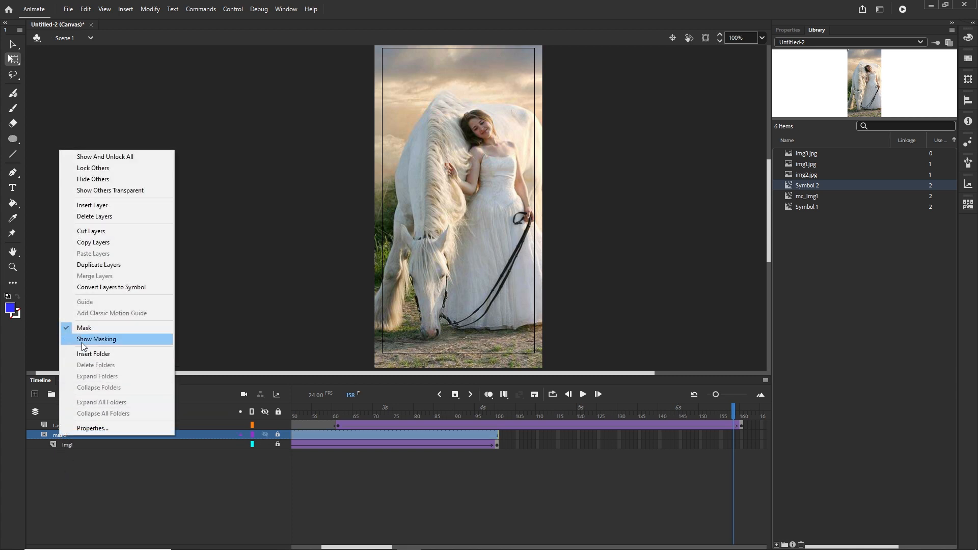
click(97, 266)
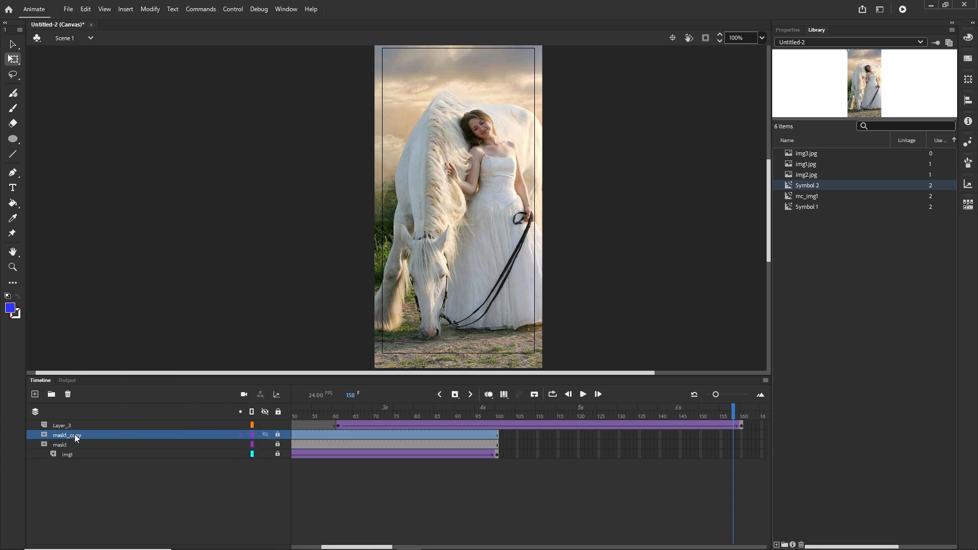
drag(75, 434, 75, 425)
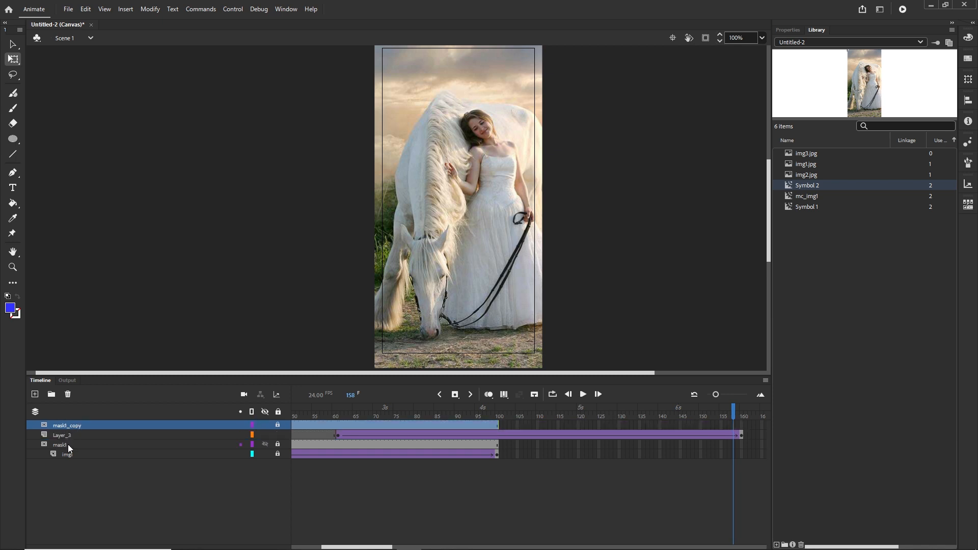
Step: Rename Layer_3 to img2
click(59, 437)
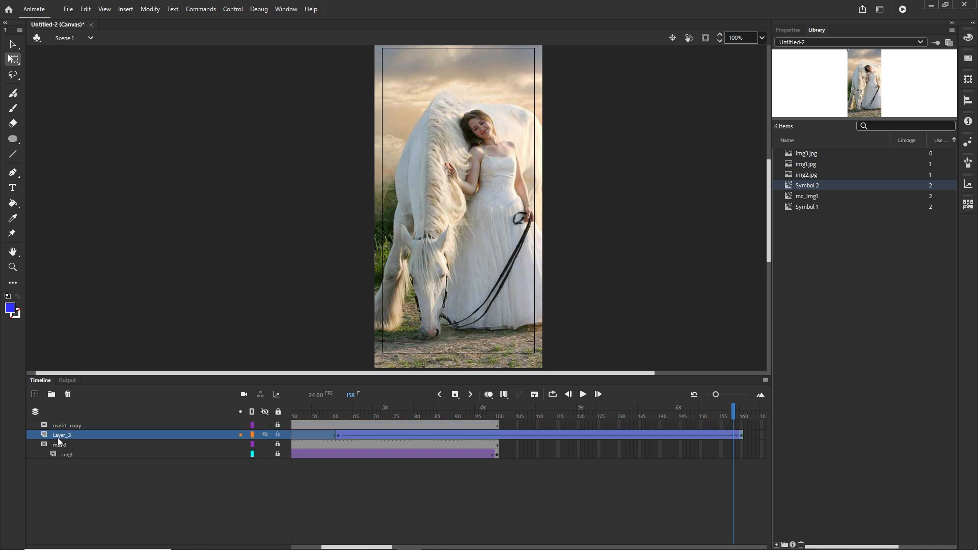
double_click(60, 436)
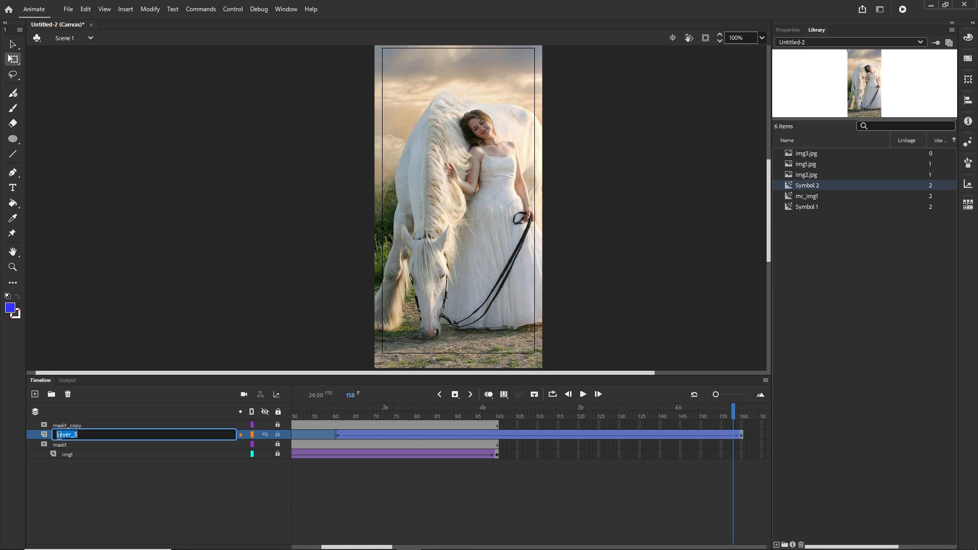
text(img2)
key(Return)
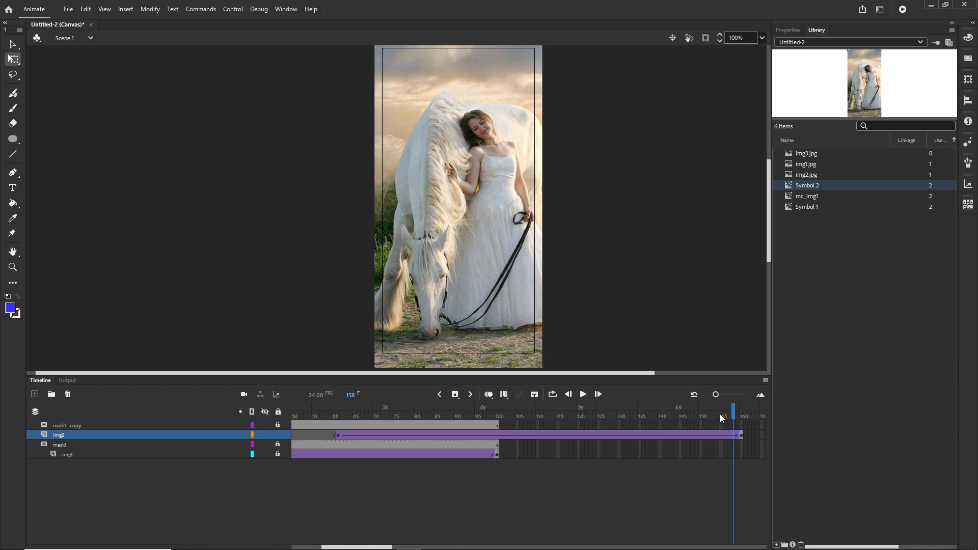
Step: Shift the mask1_copy tween and its keyframes so the circle animation runs from frame 61 to frame 101
drag(732, 411, 228, 375)
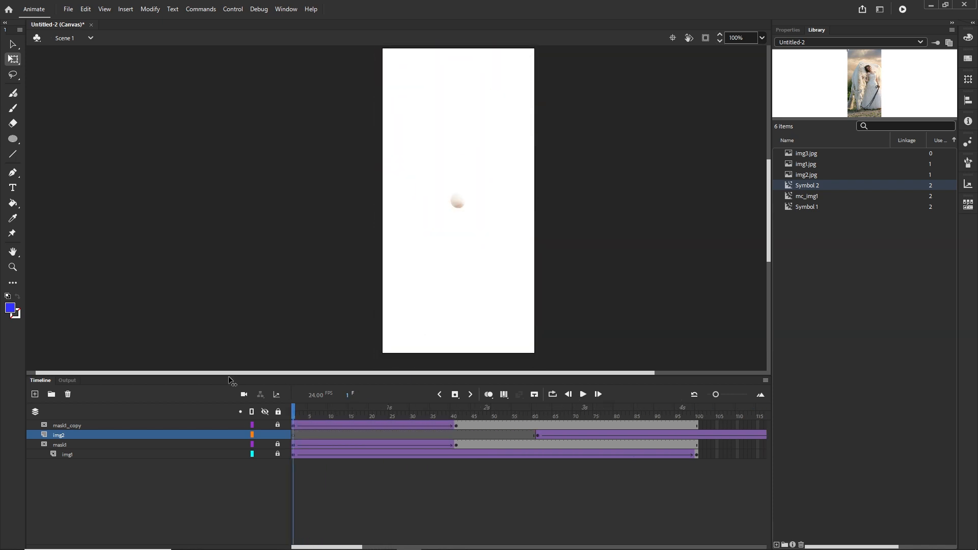
click(67, 426)
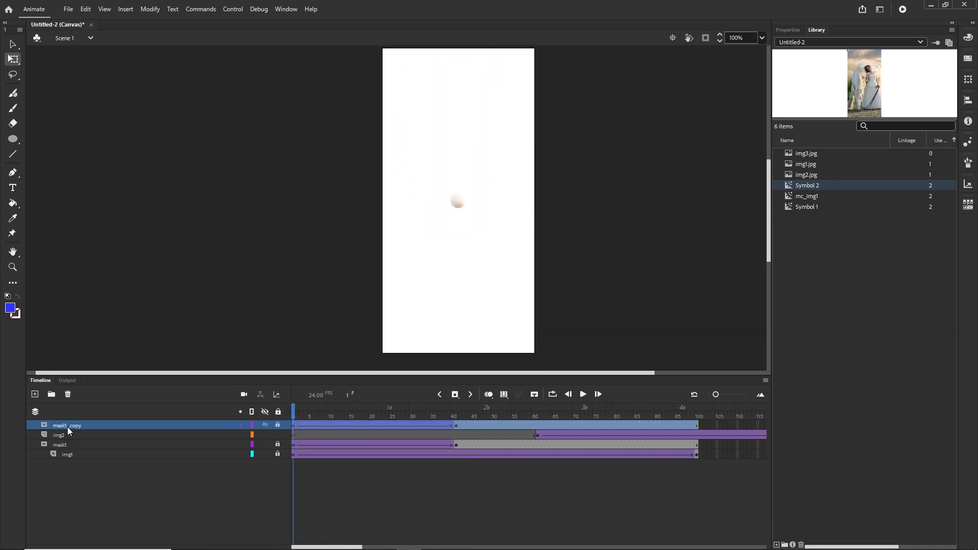
click(479, 511)
click(457, 426)
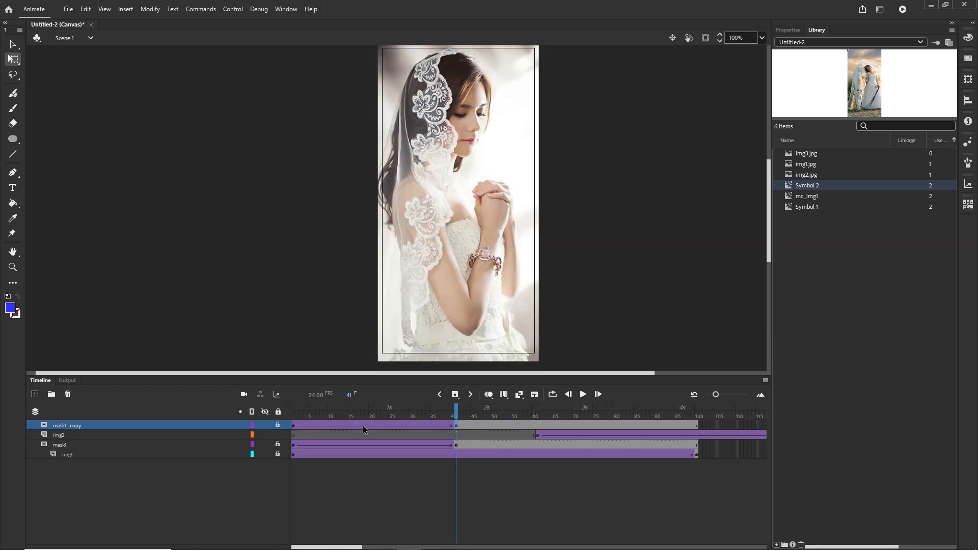
click(294, 429)
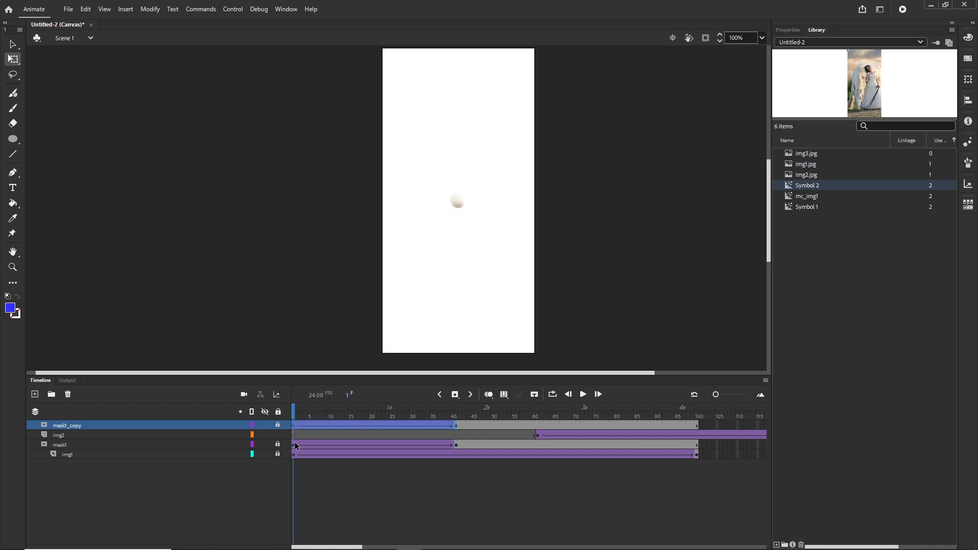
drag(292, 425, 513, 411)
click(565, 497)
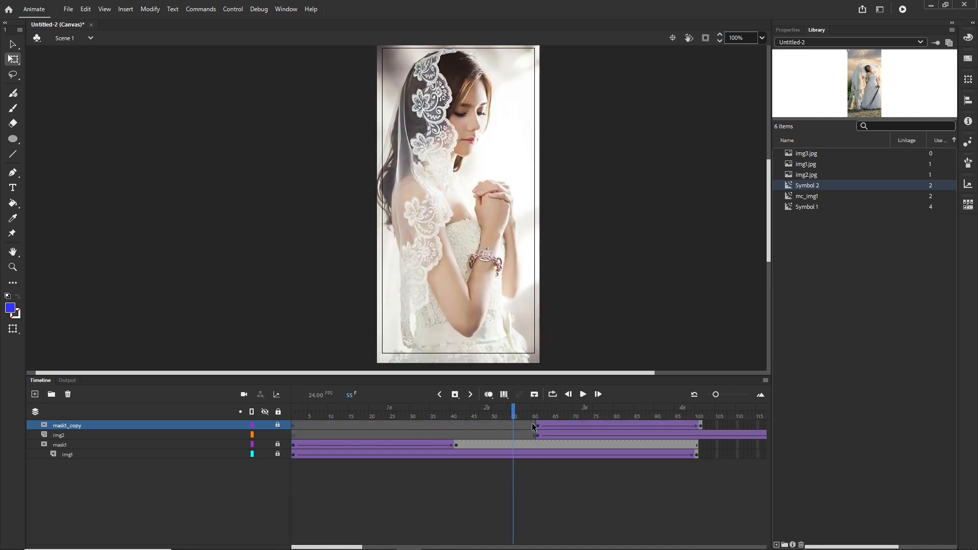
click(536, 426)
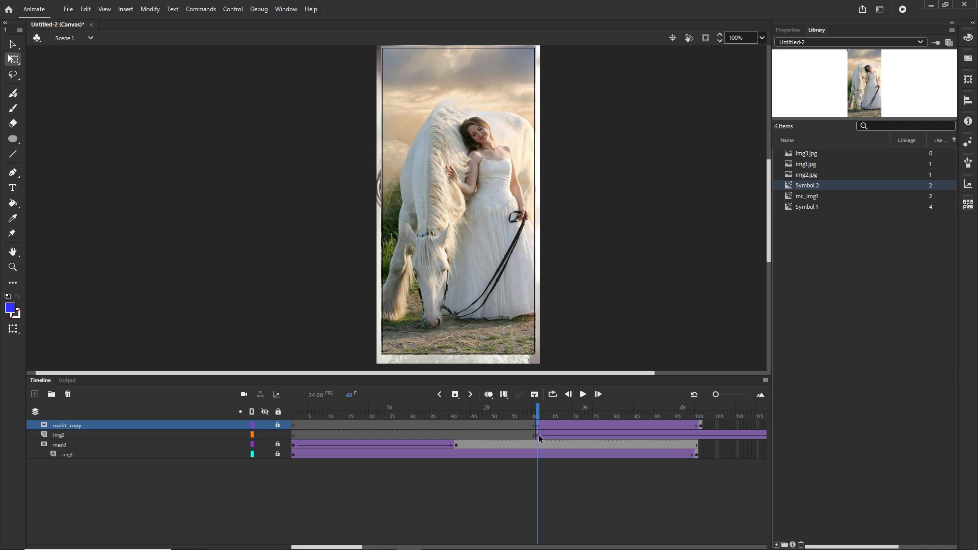
Step: Turn the mask1_copy layer's mask off and on again so it masks img2, and scrub through the reveal to frame 101
click(539, 435)
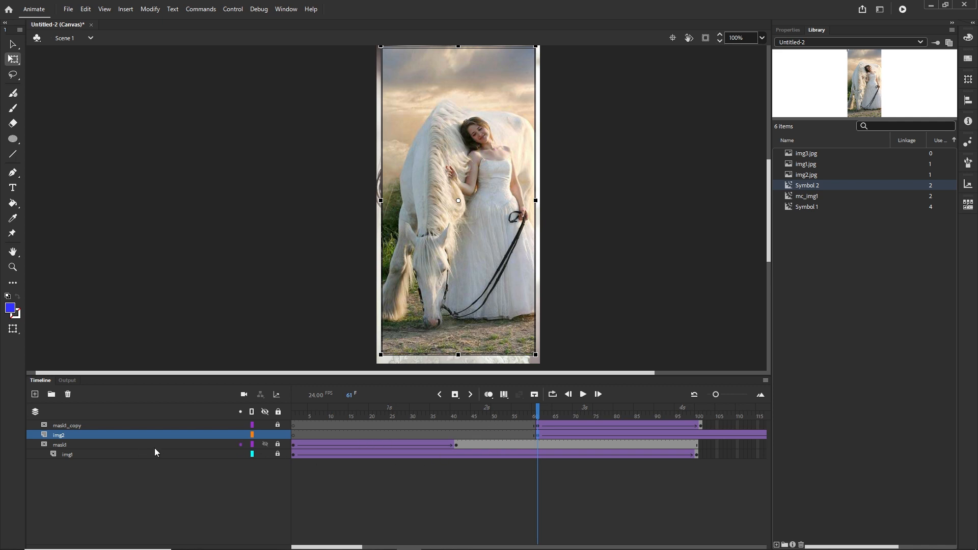
click(68, 428)
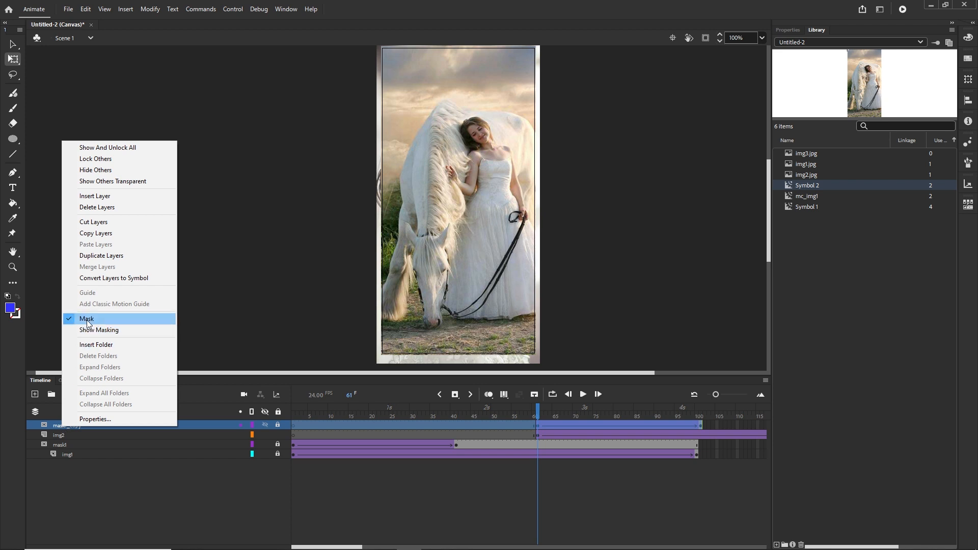
click(87, 320)
right_click(66, 427)
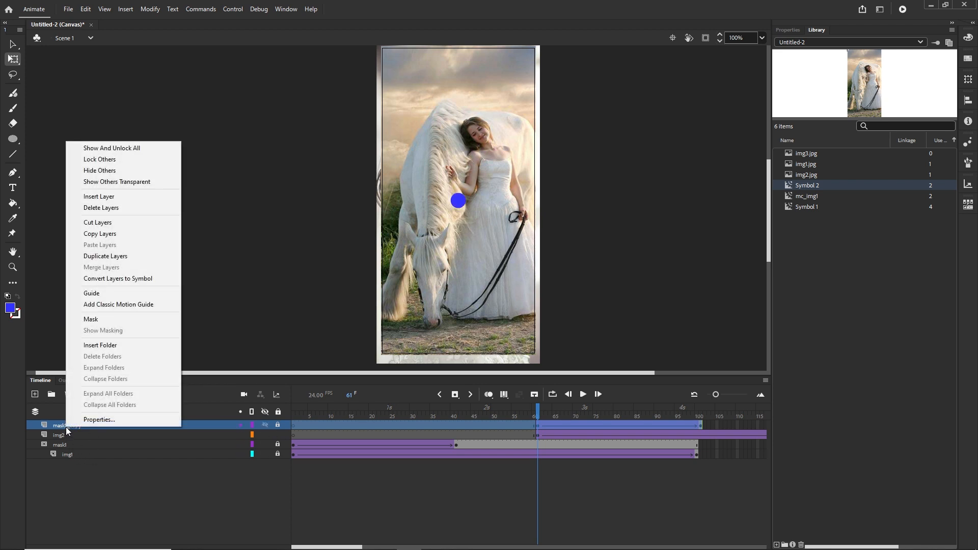
click(99, 322)
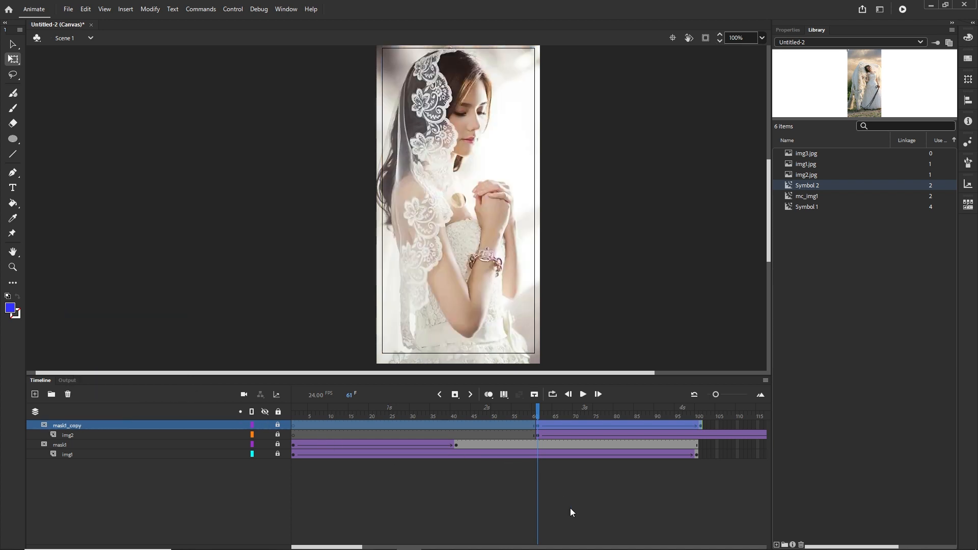
click(570, 465)
drag(539, 407, 701, 412)
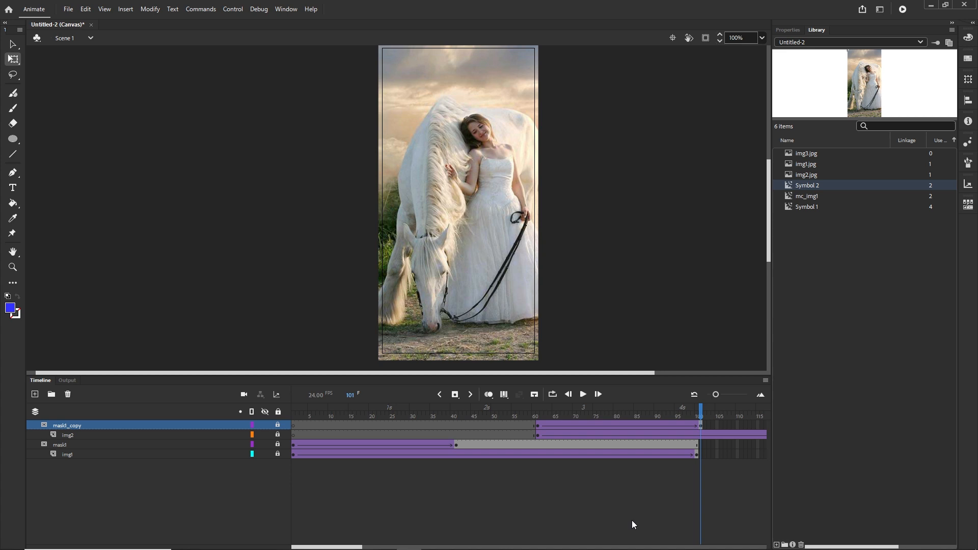
Step: Try moving img1's end keyframe from frame 100 to frame 69, and scrub the frames around it
click(696, 454)
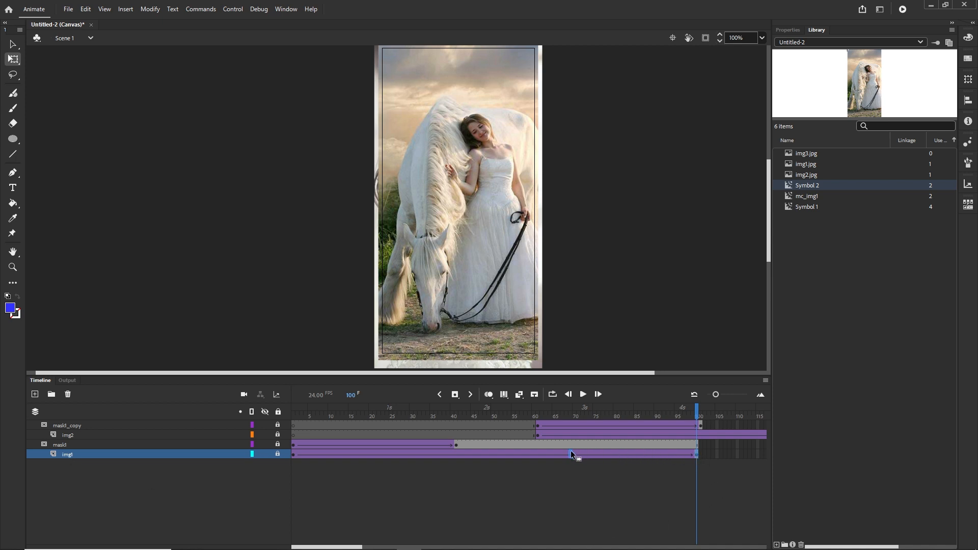
drag(570, 453, 570, 455)
drag(570, 411, 592, 413)
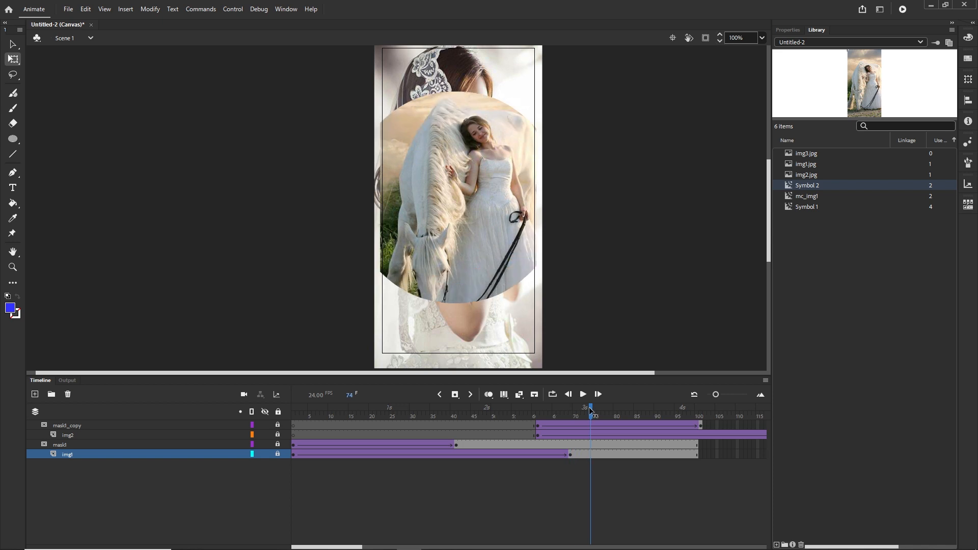
click(575, 455)
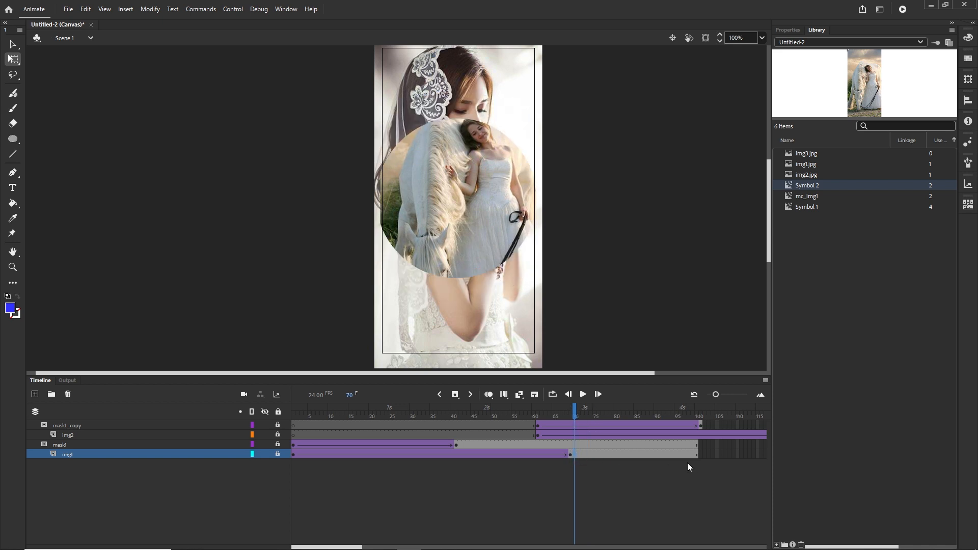
Step: Remove img1's frames after the frame 69 keyframe and scrub back to frame 71 to check the reveal
click(713, 457)
click(573, 452)
shift+click(707, 454)
right_click(652, 455)
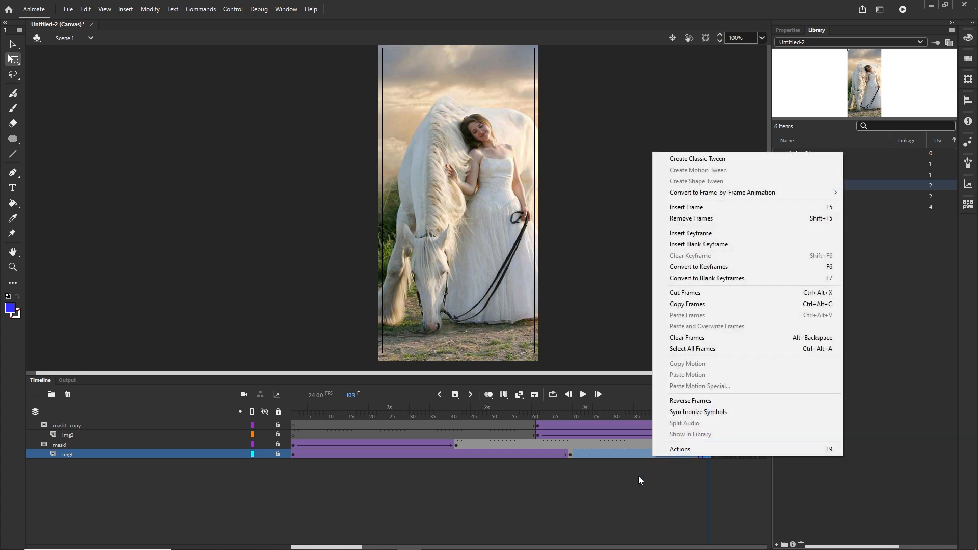
click(704, 220)
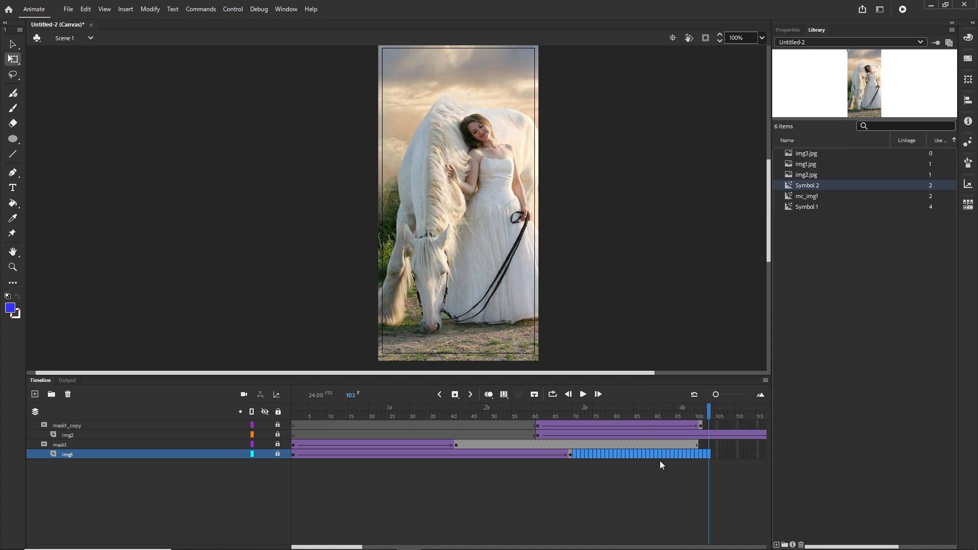
drag(708, 416, 580, 409)
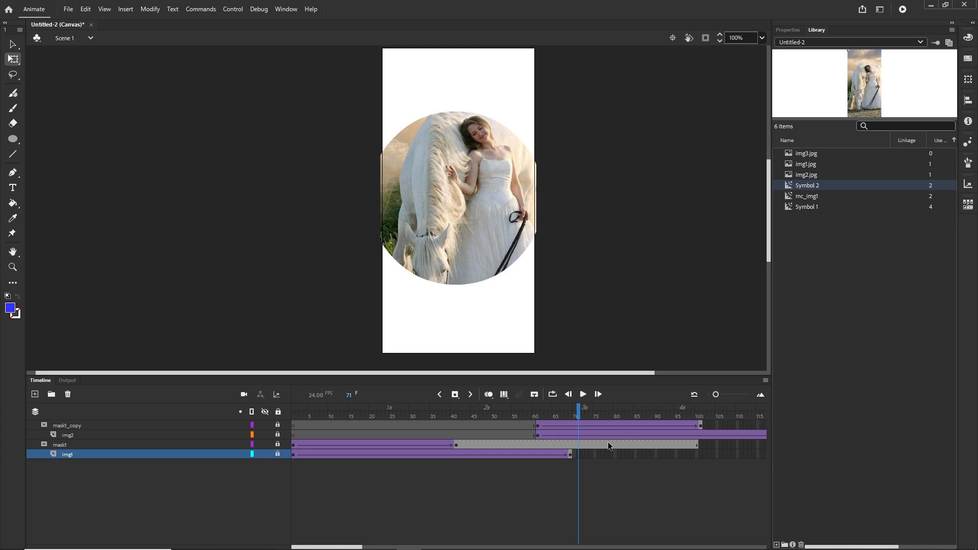
Step: Move img1's end keyframe back to frame 100 and scrub to frame 89
click(570, 455)
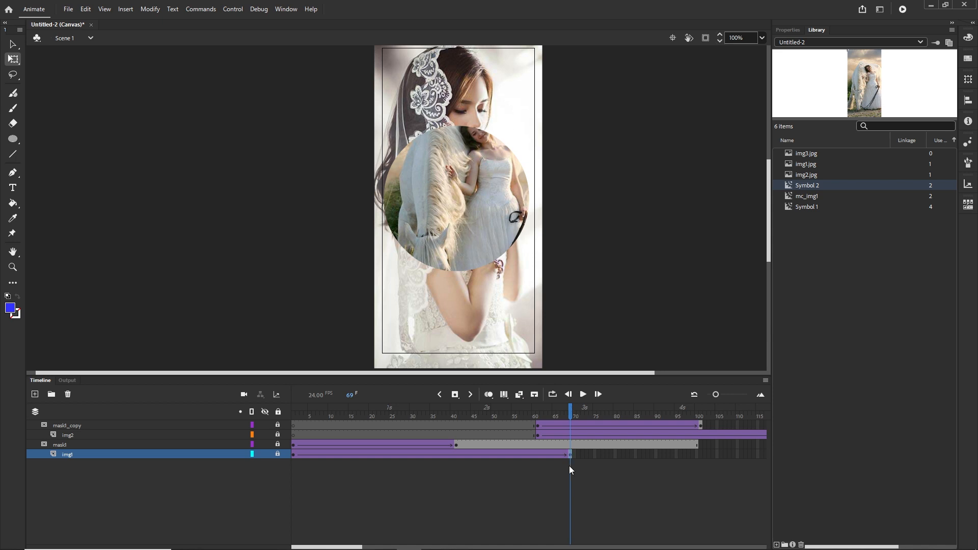
drag(680, 454, 695, 455)
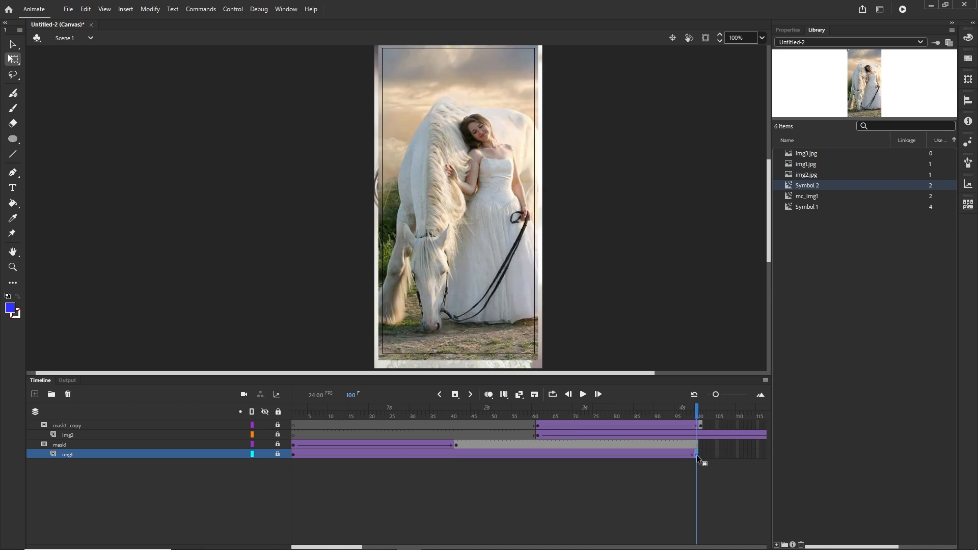
drag(701, 405, 326, 407)
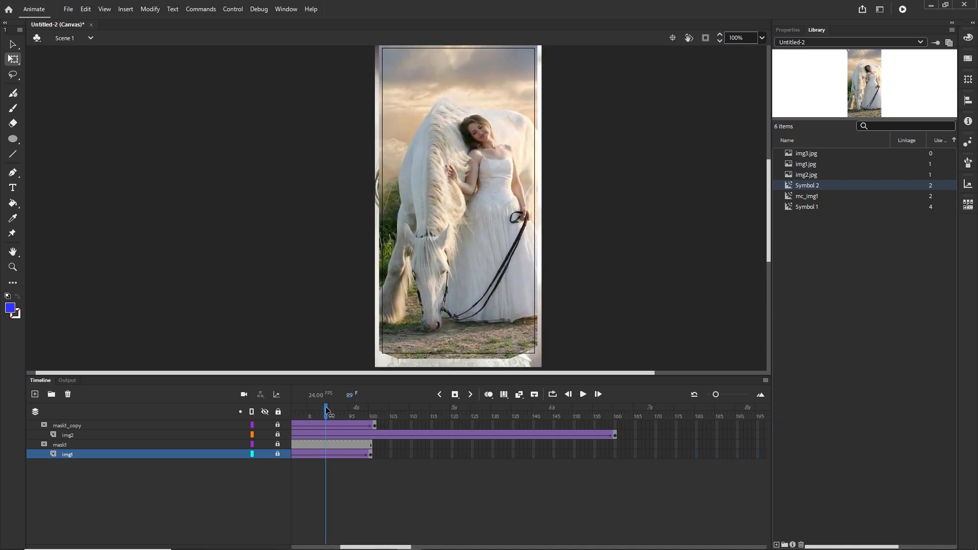
Step: Add a new layer above mask1_copy and place img3.jpg from the library on the stage
click(69, 426)
click(34, 395)
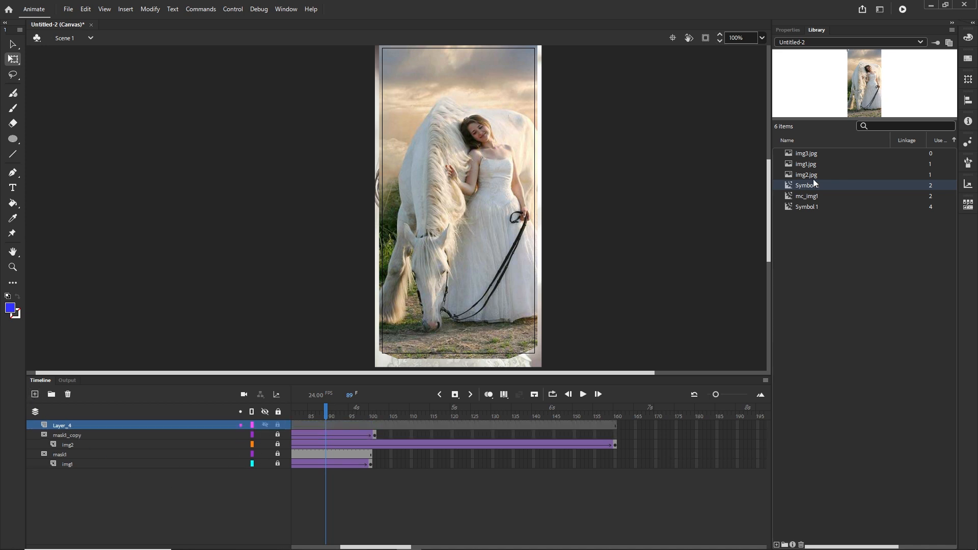
click(807, 154)
drag(809, 153, 469, 214)
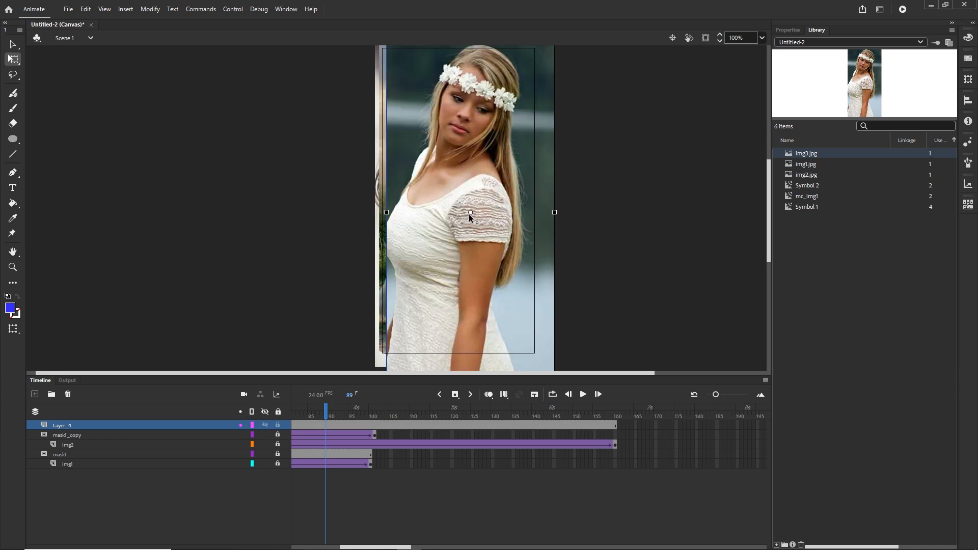
Step: Centre the img3 photo horizontally and vertically on the stage and convert it to a symbol
click(967, 99)
click(878, 118)
click(928, 119)
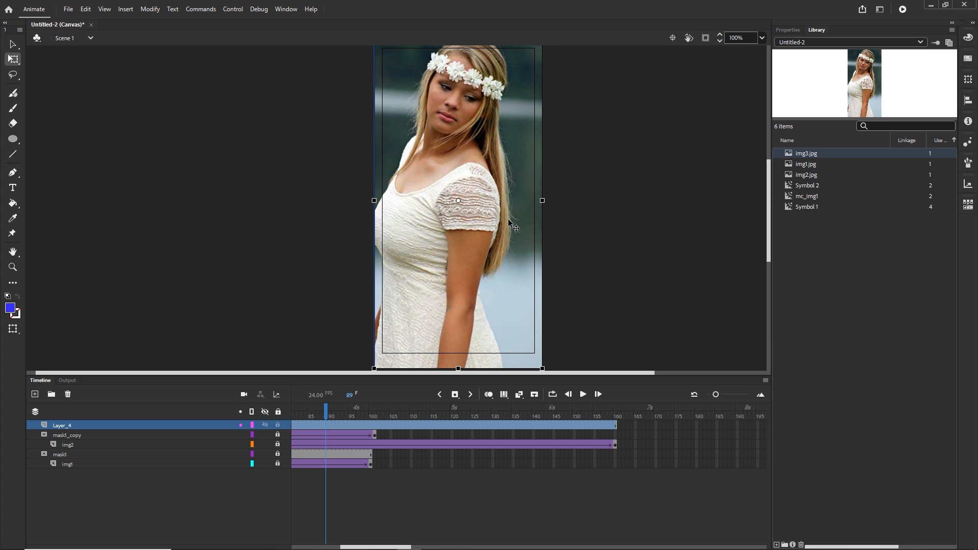
key(F8)
key(Return)
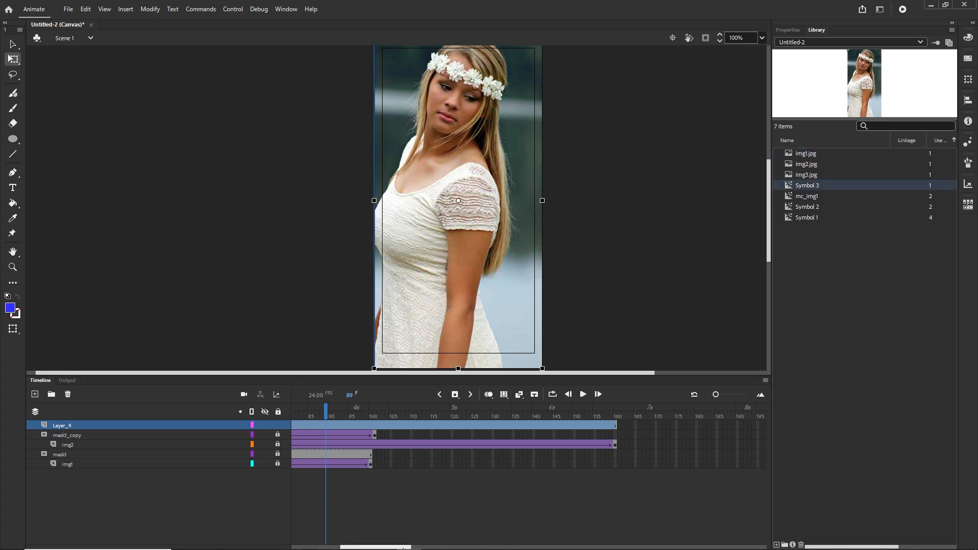
Step: Move Layer_4's first keyframe from frame 1 to frame 121
drag(406, 547, 308, 541)
click(293, 428)
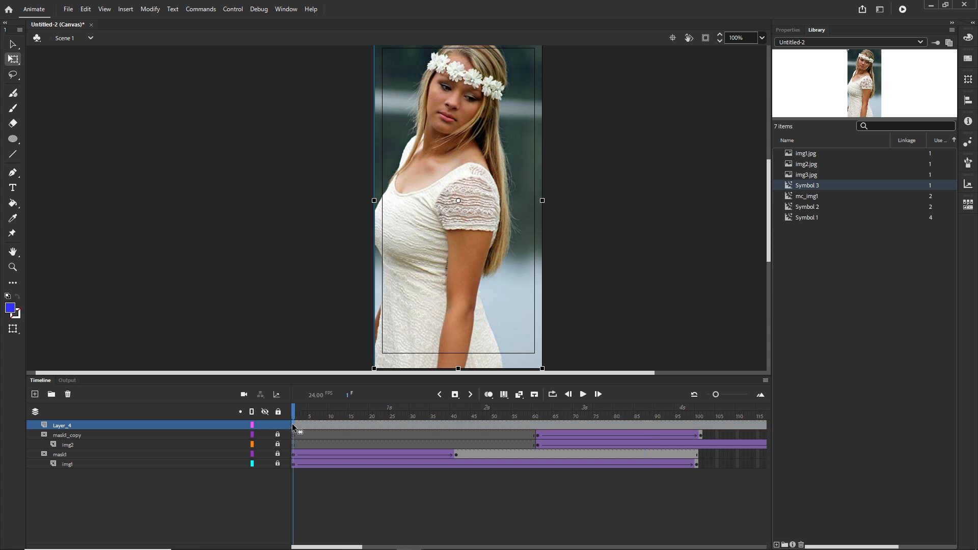
drag(686, 428, 663, 427)
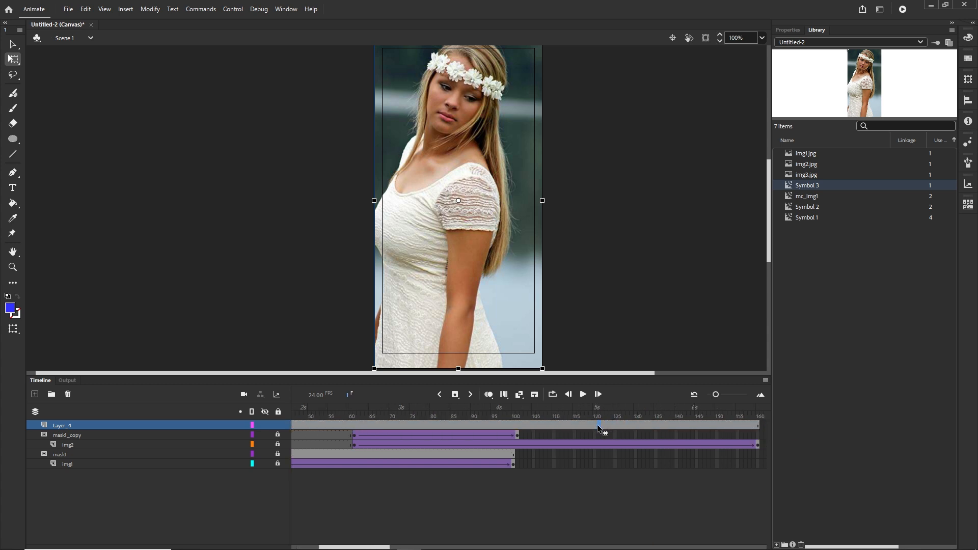
drag(597, 424, 596, 424)
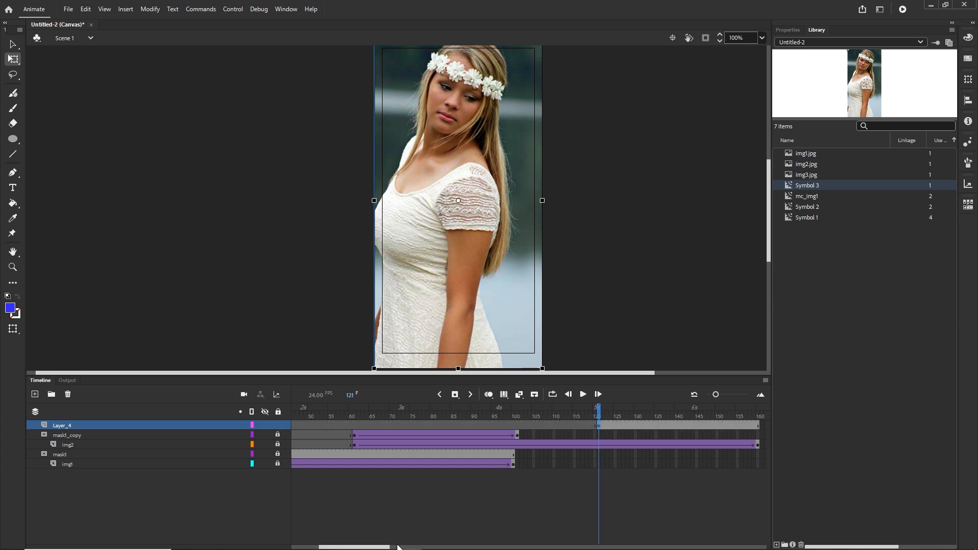
Step: Insert a keyframe at frame 220 of Layer_4
drag(382, 546, 439, 548)
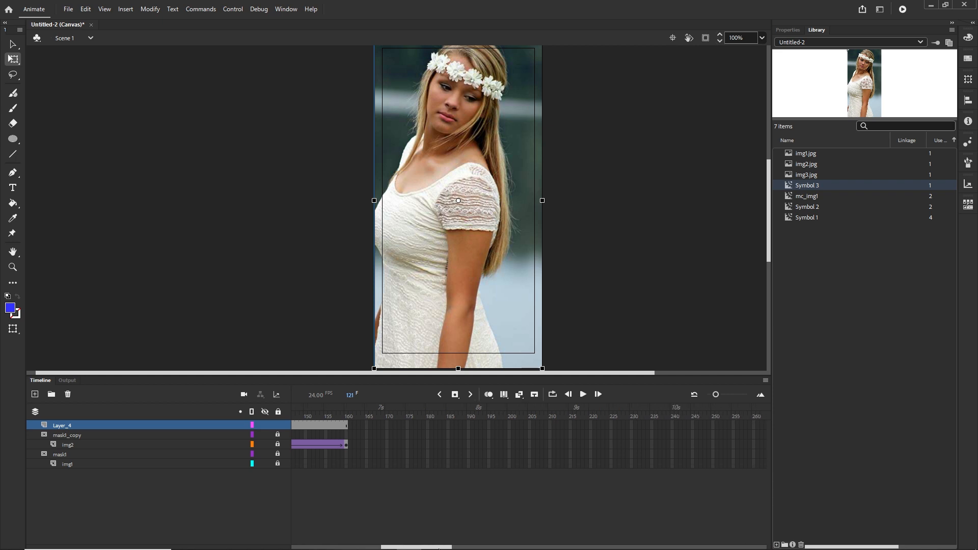
click(591, 424)
key(F6)
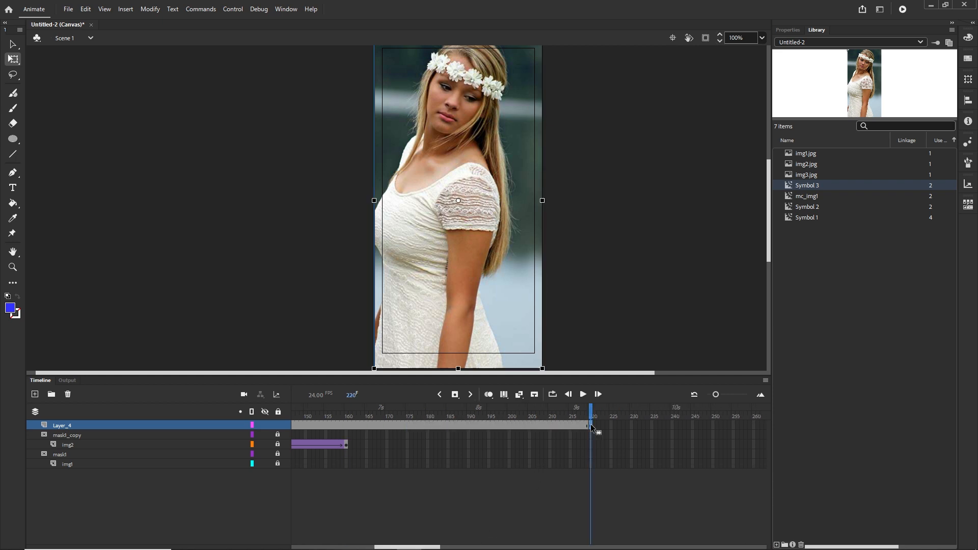
Step: Scale the photo on Layer_4 to 93% in width and height at the frame 121 keyframe
drag(591, 409, 350, 425)
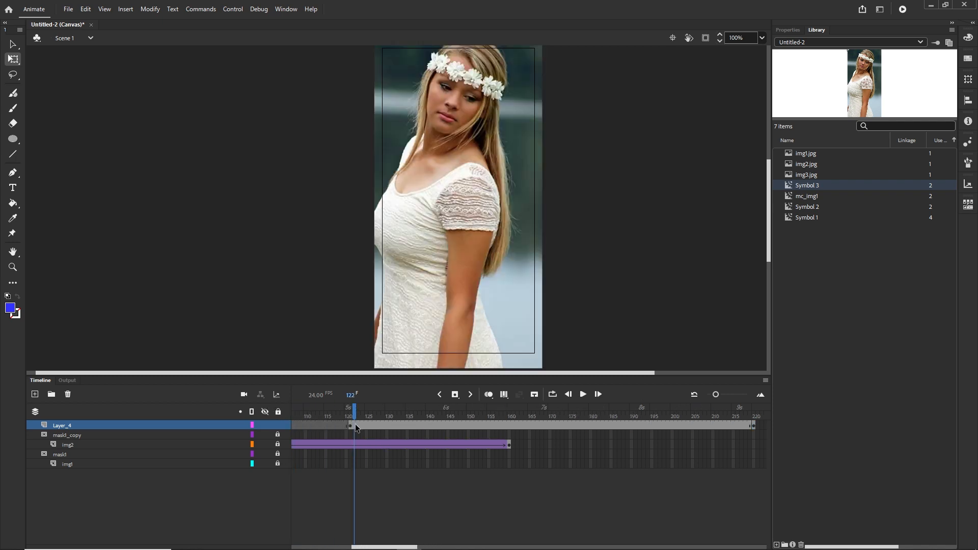
click(540, 326)
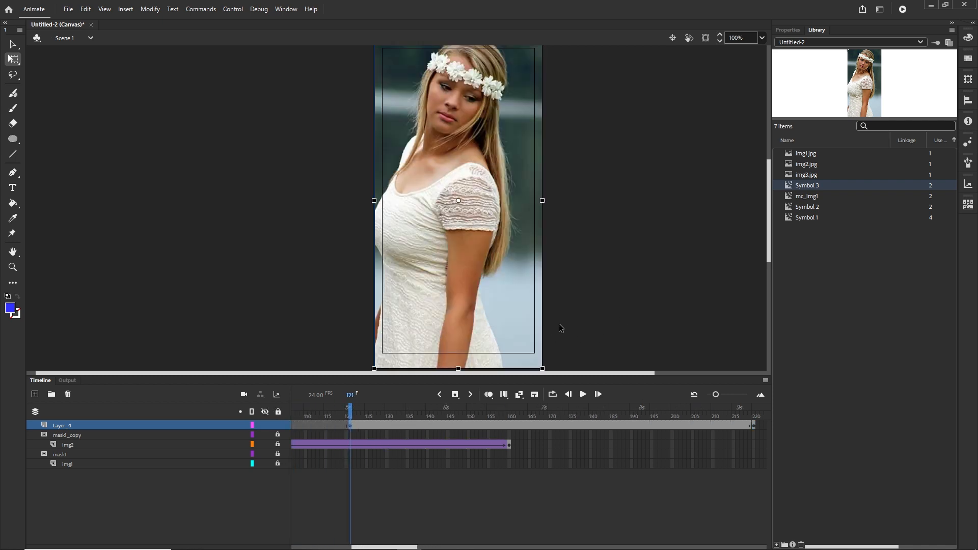
click(968, 79)
drag(906, 86, 904, 86)
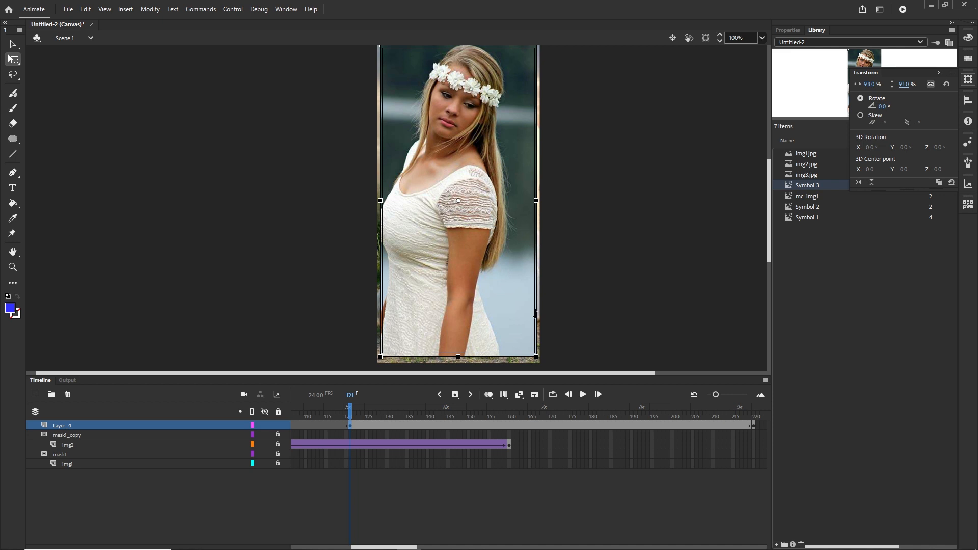
Step: Create a classic tween between frames 121 and 220 of Layer_4 and scrub back to frame 140
click(528, 426)
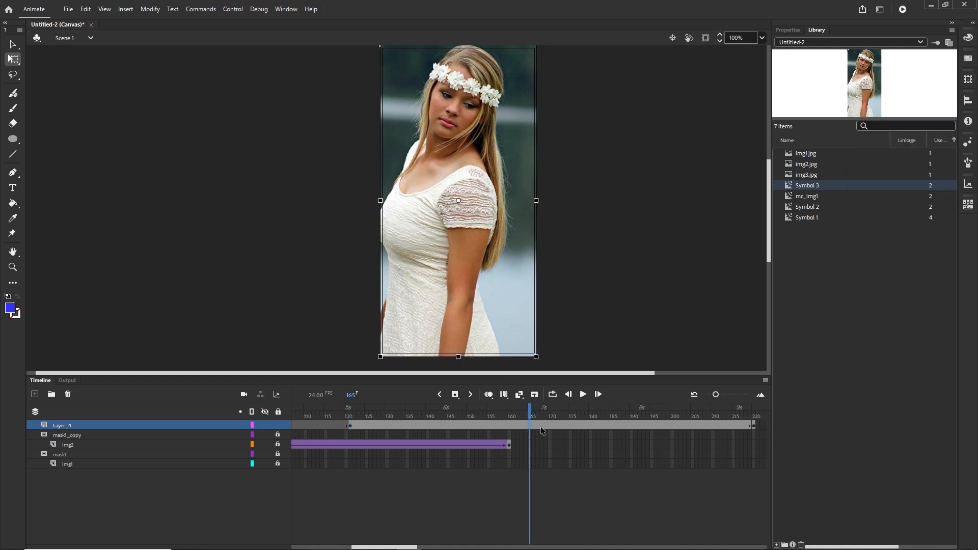
click(541, 426)
right_click(551, 426)
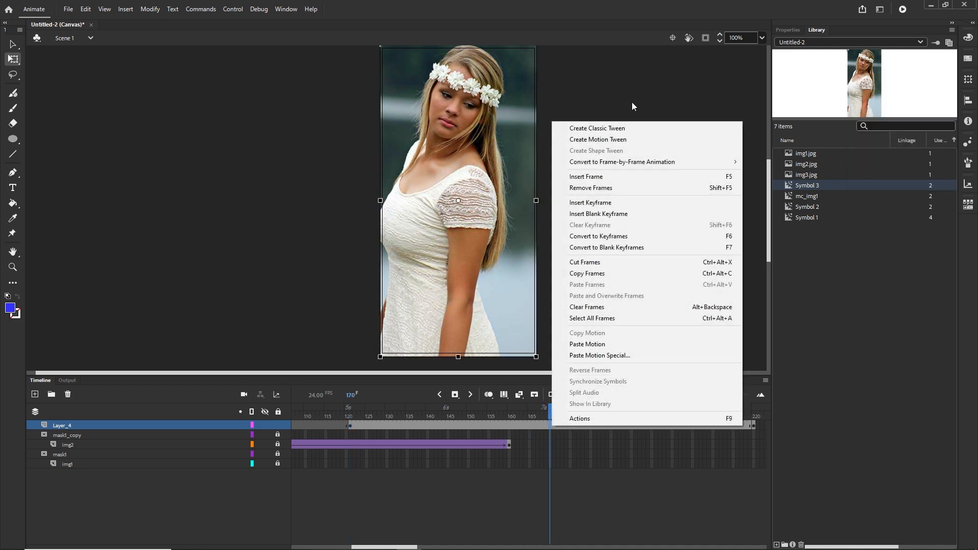
click(616, 127)
drag(547, 410, 428, 406)
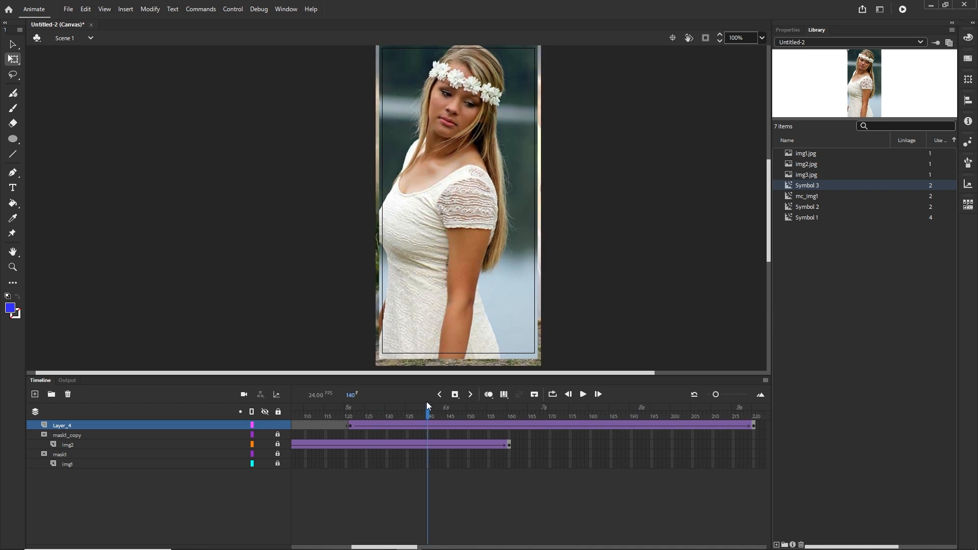
Step: Duplicate the mask1_copy layer and place the copy directly above Layer_4
click(60, 437)
right_click(60, 436)
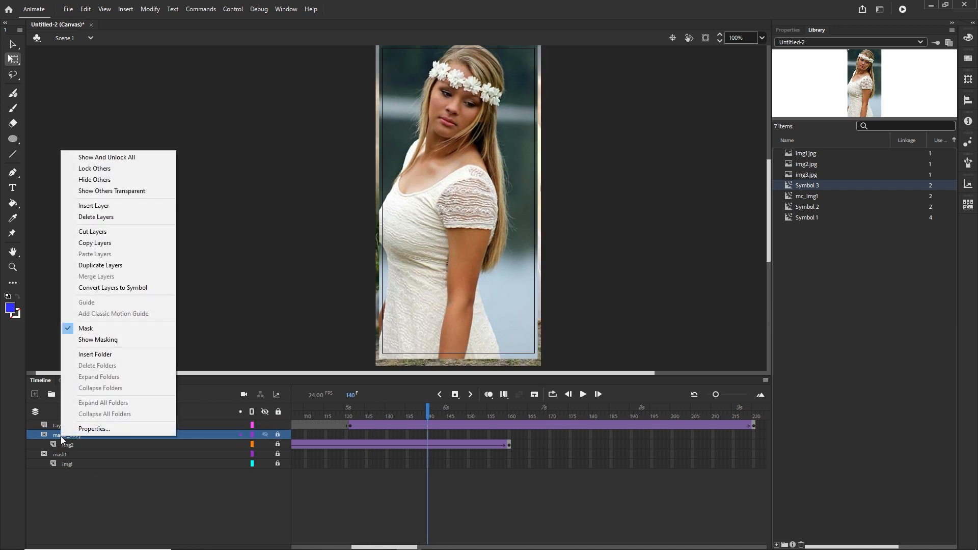
click(97, 266)
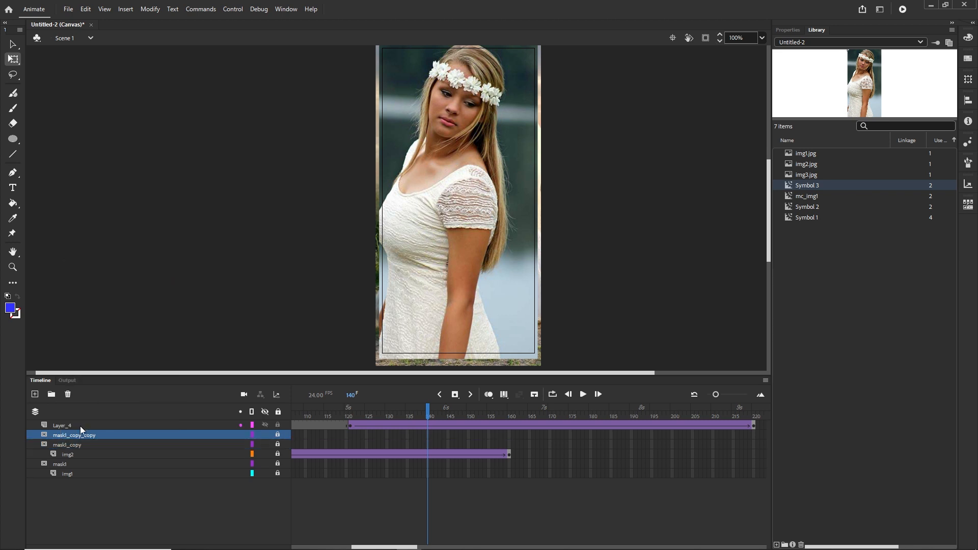
drag(71, 436, 71, 425)
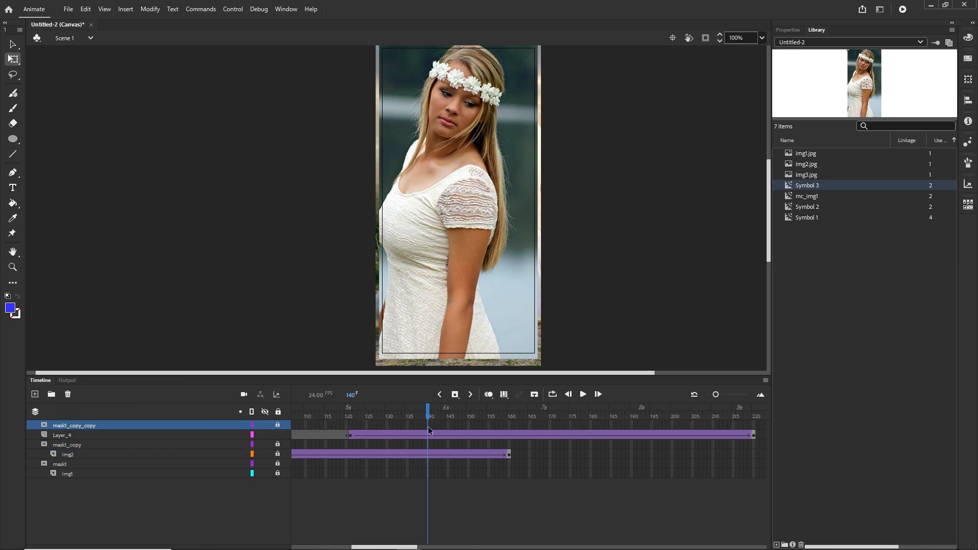
Step: Rename Layer_4 to img3
drag(427, 419, 225, 419)
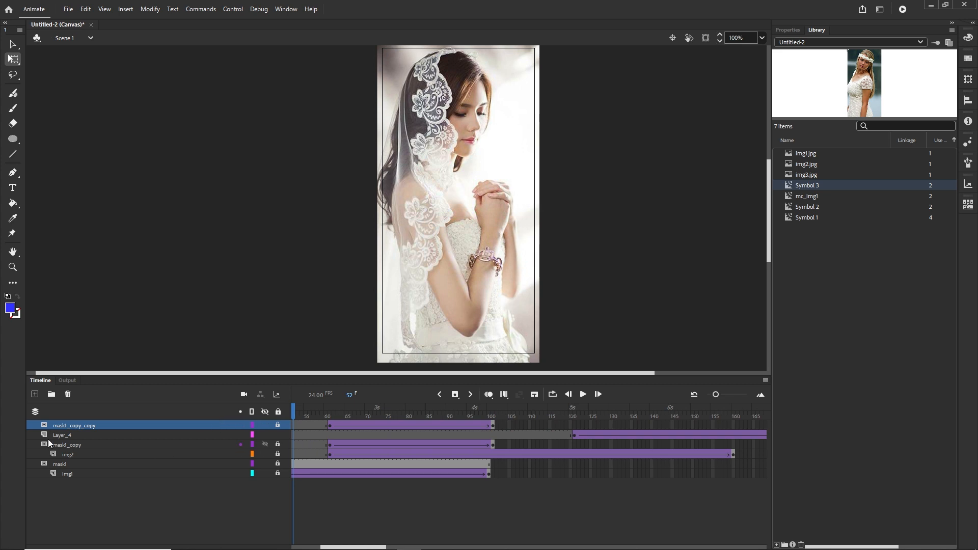
click(64, 435)
double_click(63, 436)
text(img3)
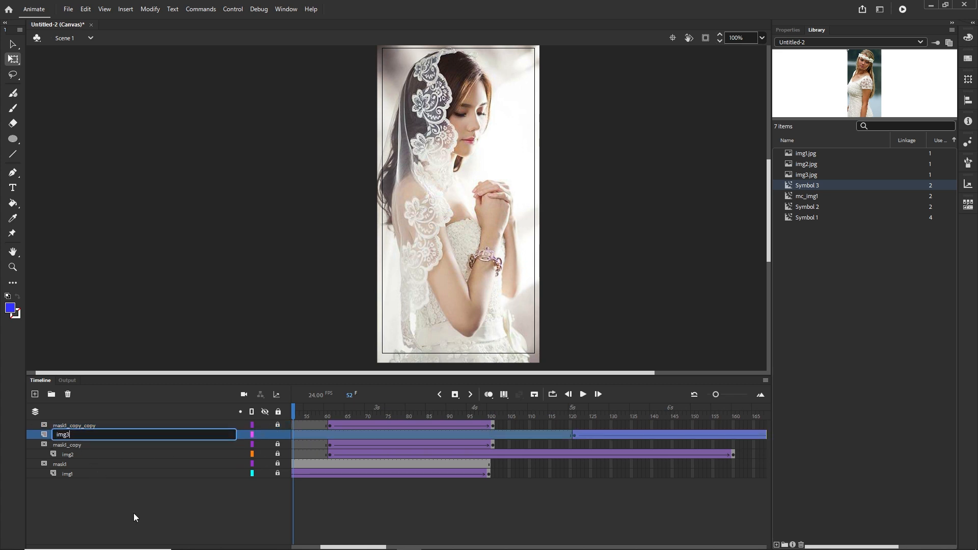
key(Return)
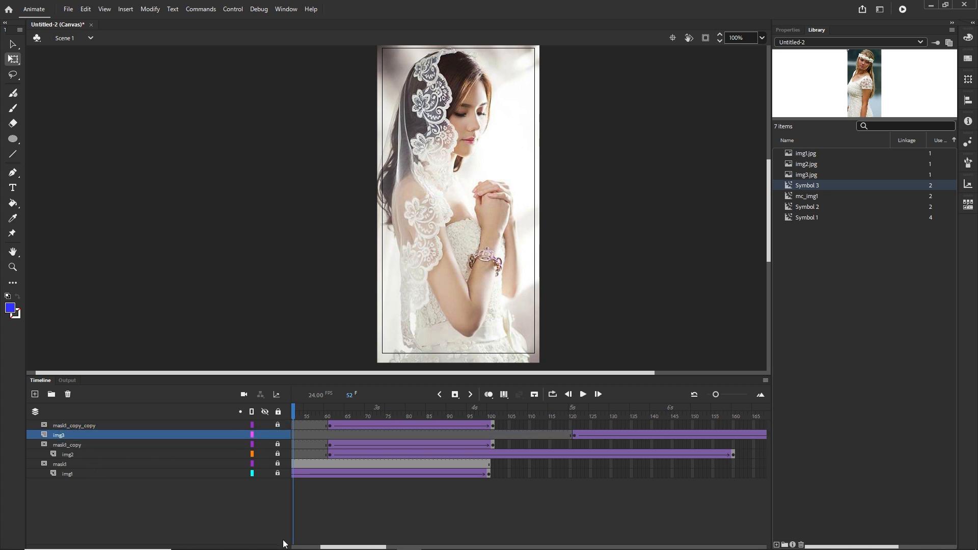
Step: Select the end keyframe of the mask1_copy_copy layer at frame 101
click(492, 424)
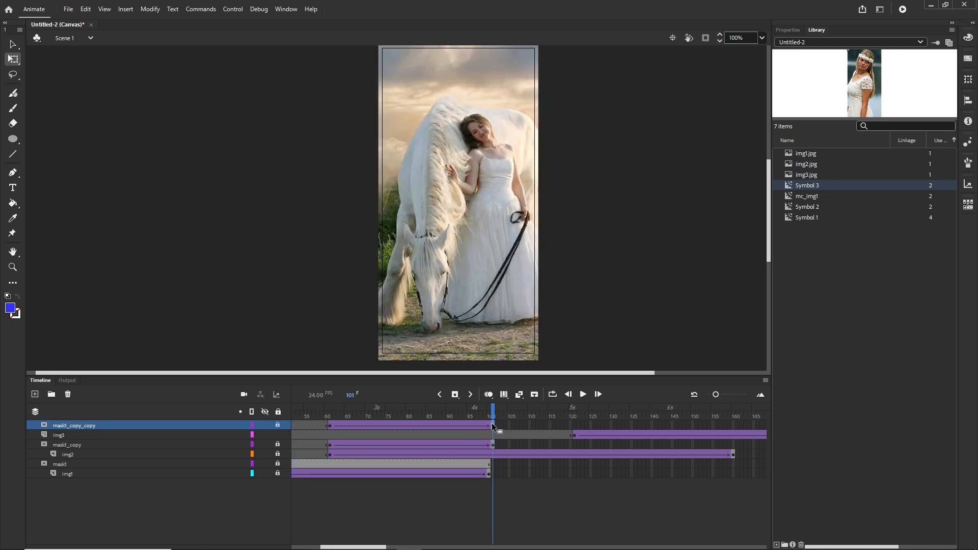
Step: Move the mask1_copy_copy tween to start at frame 121 and reapply the layer as a mask over img3
click(330, 425)
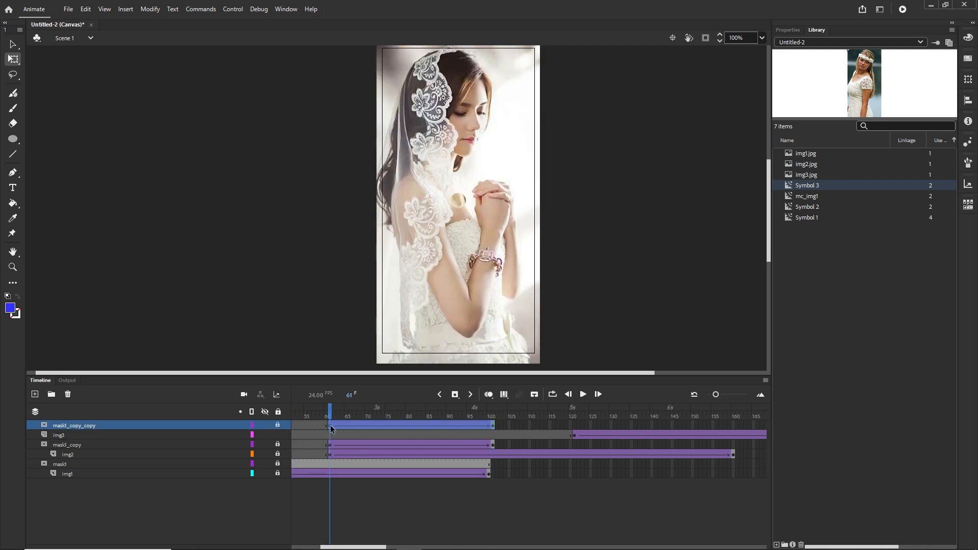
drag(330, 427, 575, 417)
right_click(73, 426)
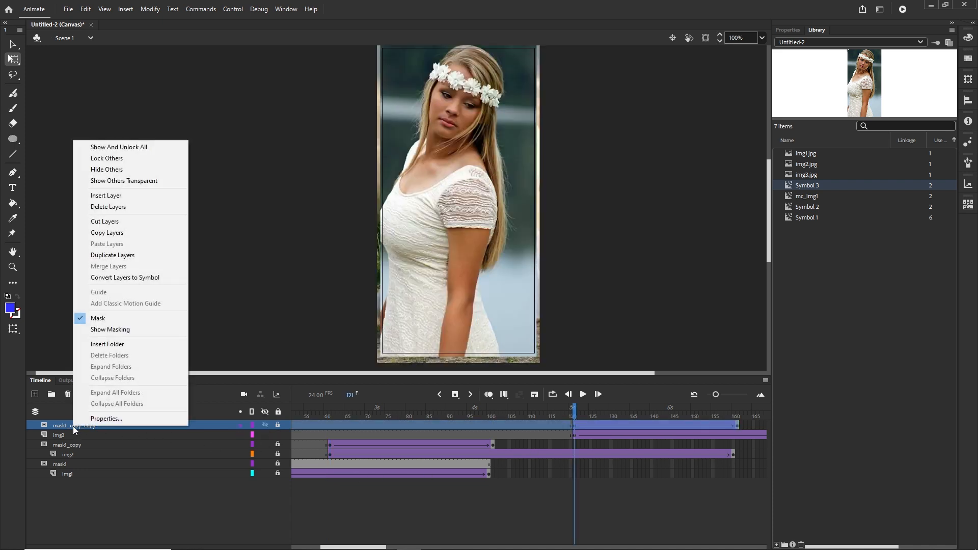
click(107, 318)
right_click(88, 426)
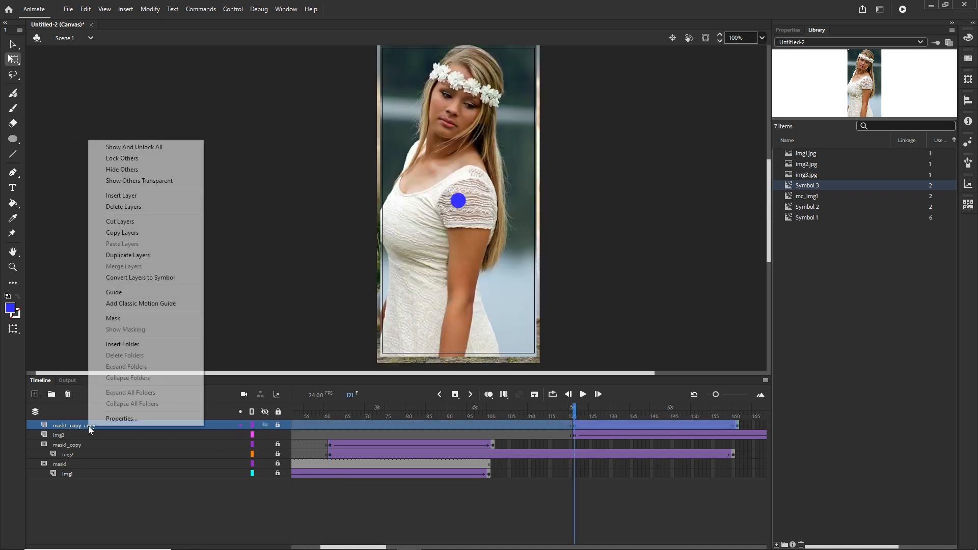
click(127, 319)
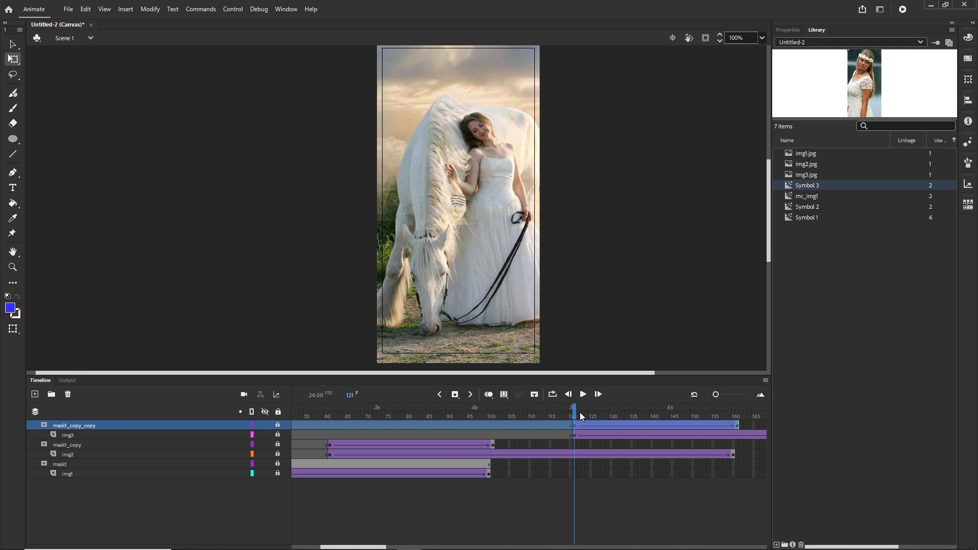
Step: Scrub through the third image's reveal on the timeline and test the animation in the browser
drag(579, 415, 352, 413)
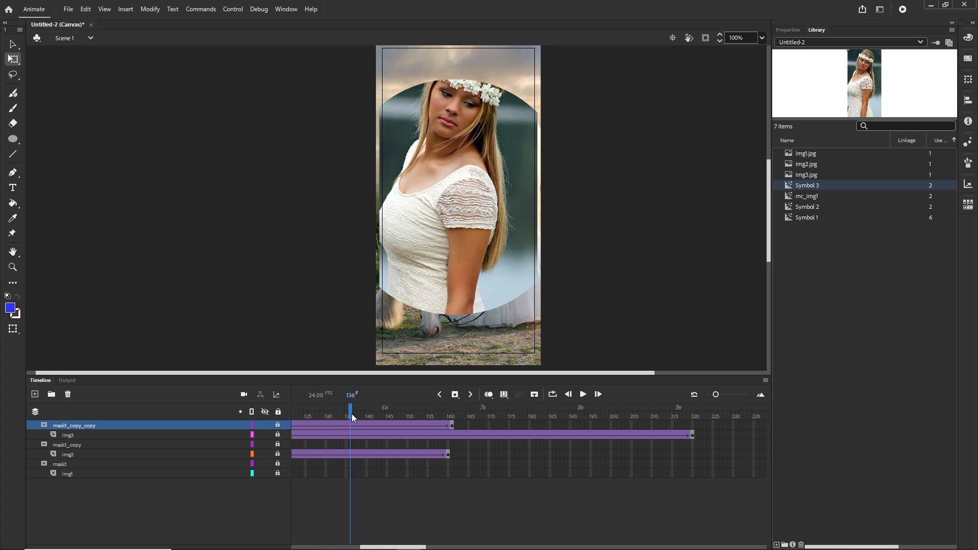
key(ctrl+Return)
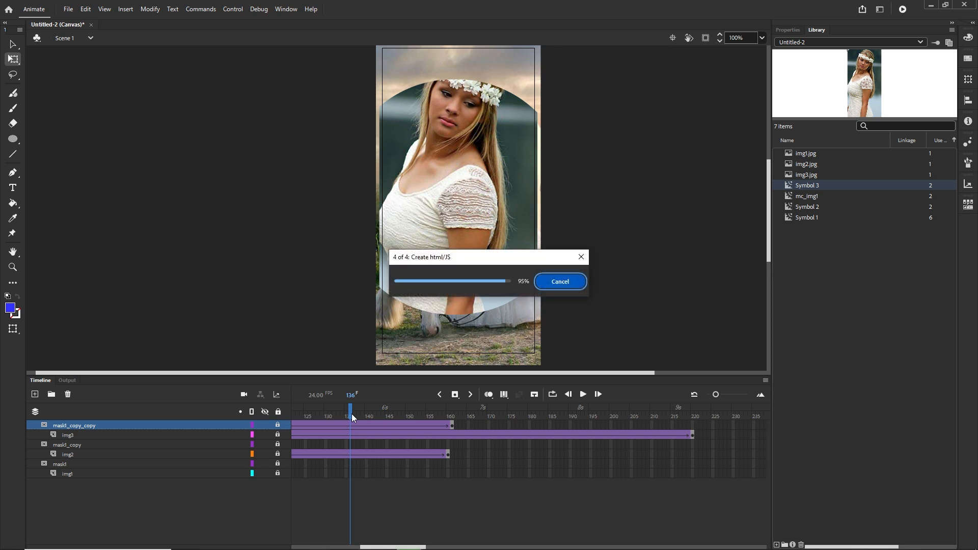
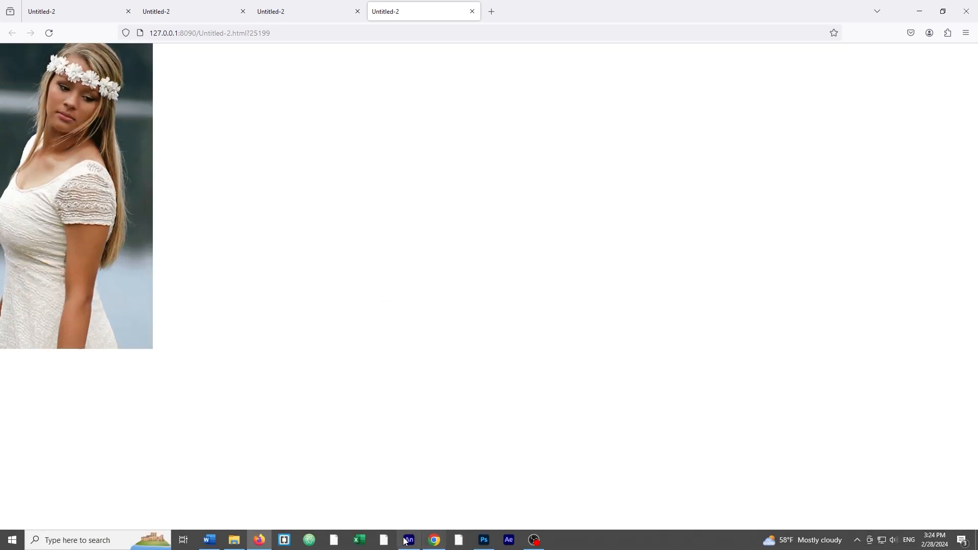
Step: Switch back to Animate and add a new layer above mask1_copy_copy from frame 1
click(409, 541)
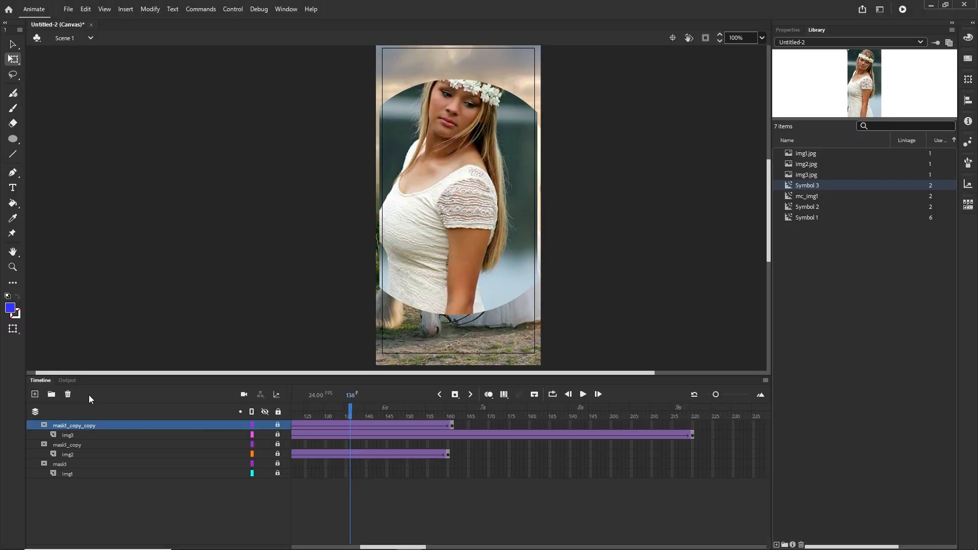
drag(338, 406, 208, 411)
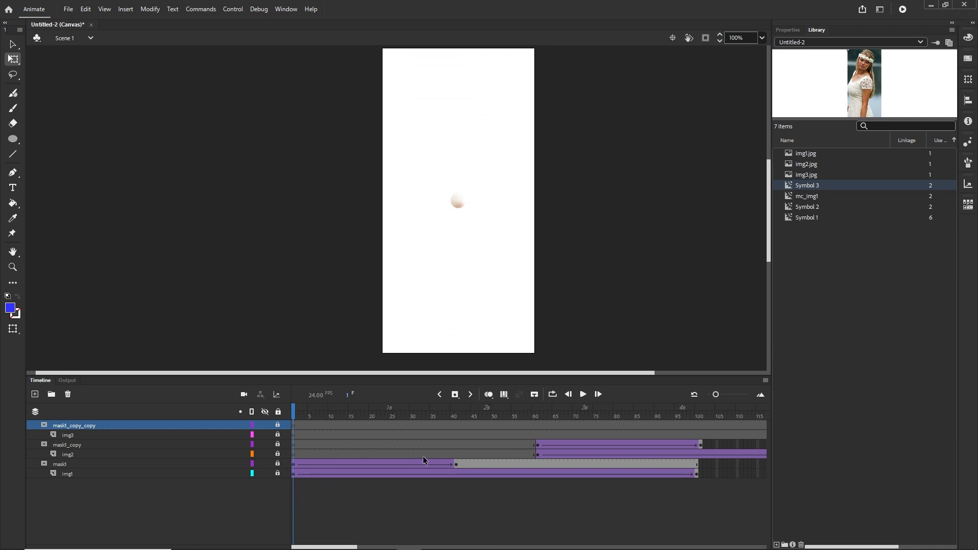
click(34, 394)
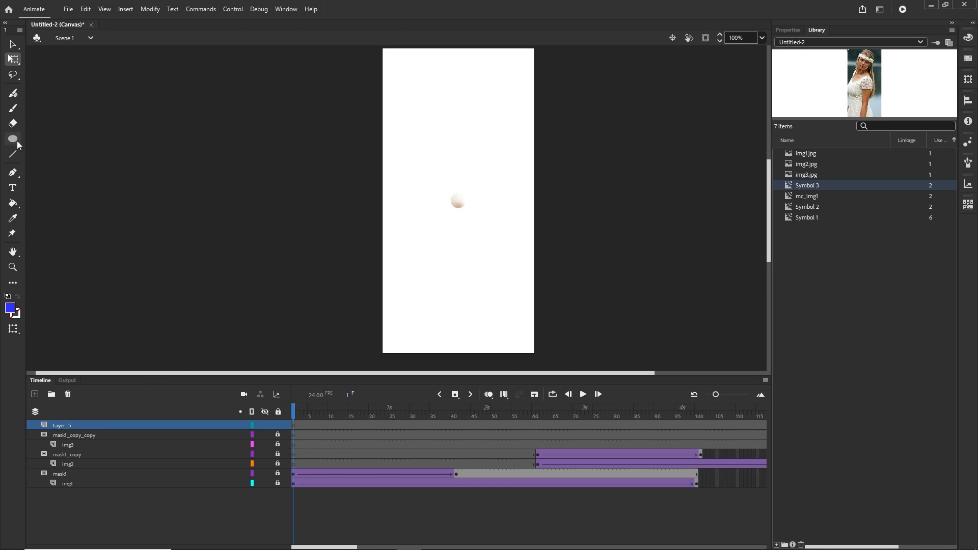
Step: Draw a rectangle filled with #FFFFCC and no stroke across the lower part of the stage on the new layer
drag(13, 139, 44, 137)
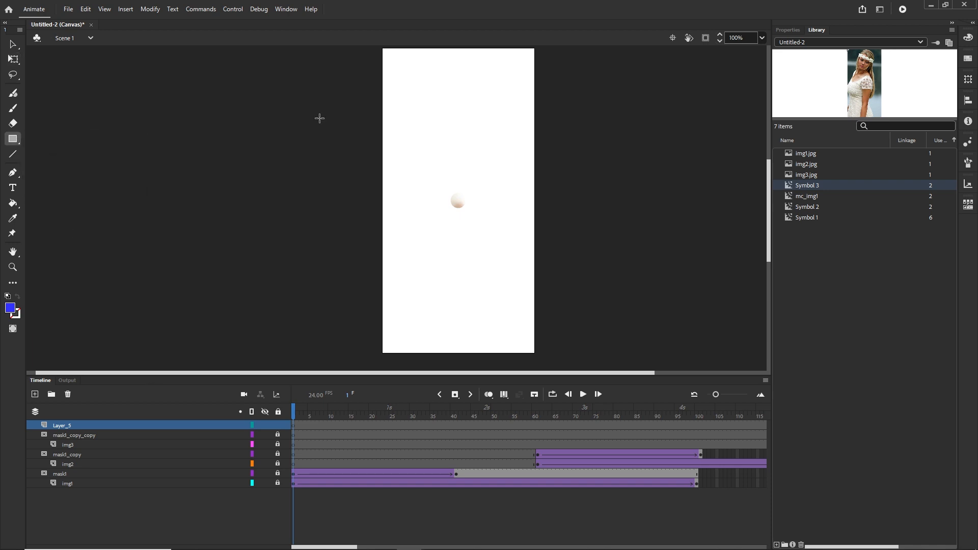
click(787, 29)
click(821, 119)
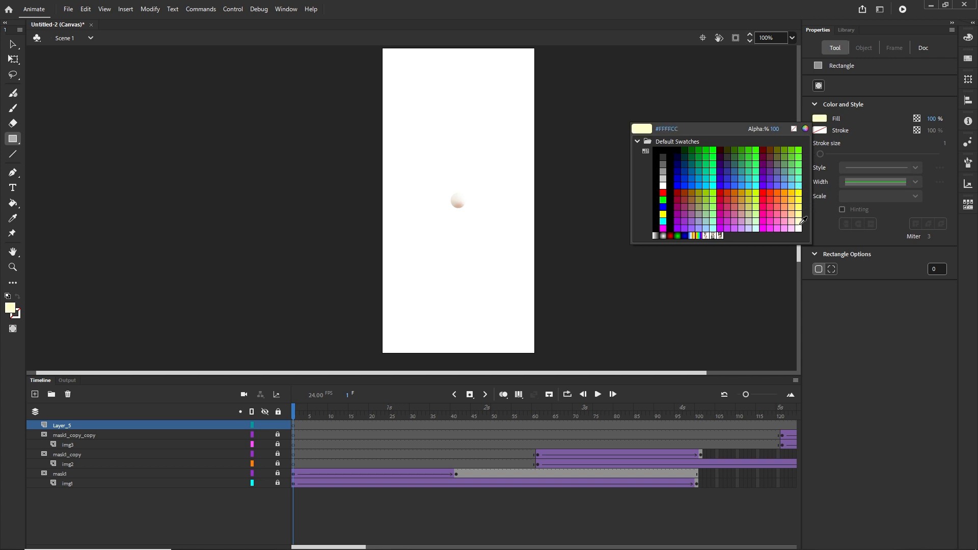
click(799, 218)
drag(551, 363, 367, 266)
click(13, 45)
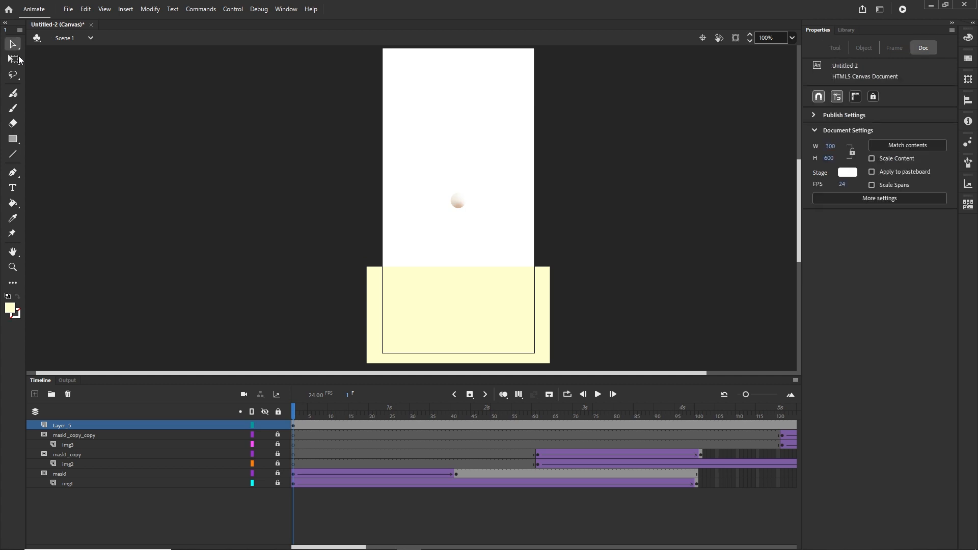
Step: Add the black static text "your wedding" in Arial Bold, size 36, and place it inside the yellow rectangle
click(12, 190)
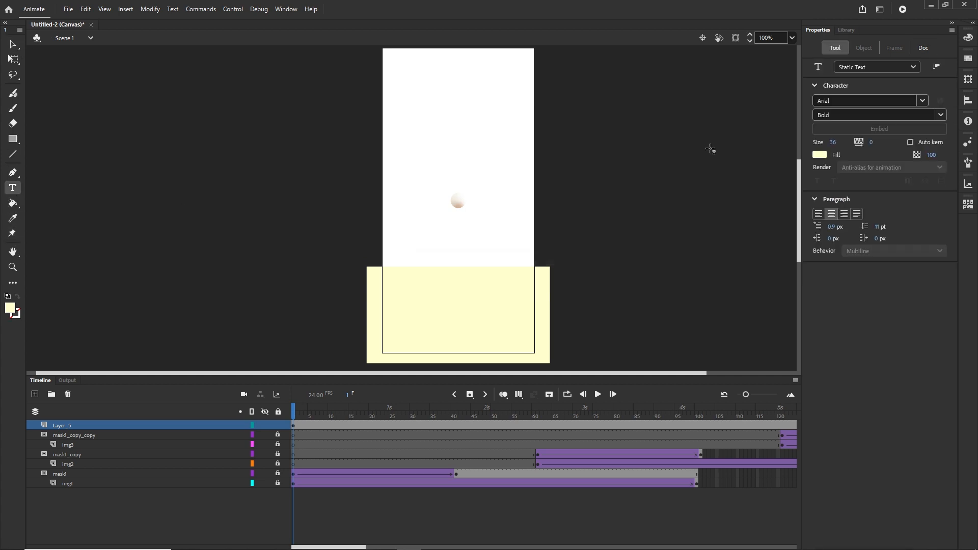
click(819, 154)
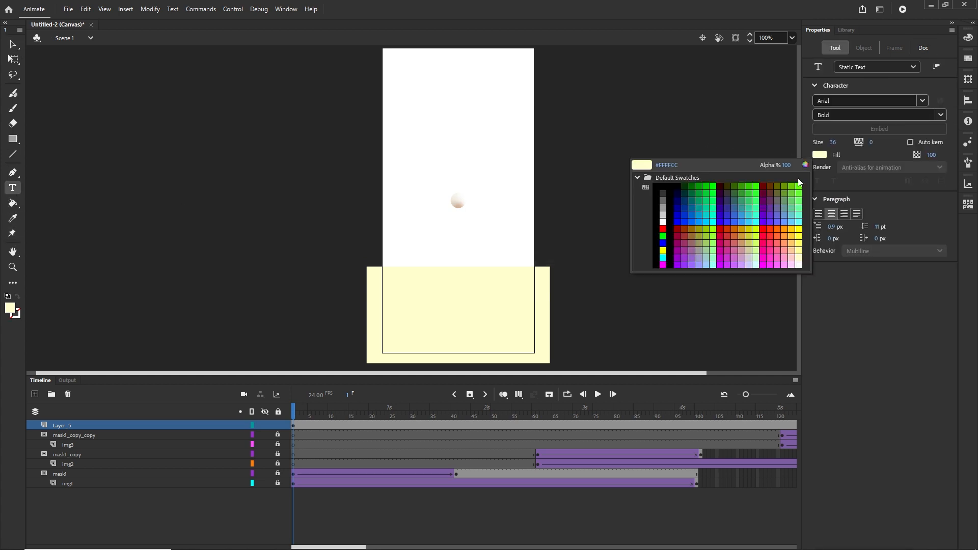
click(671, 205)
click(419, 309)
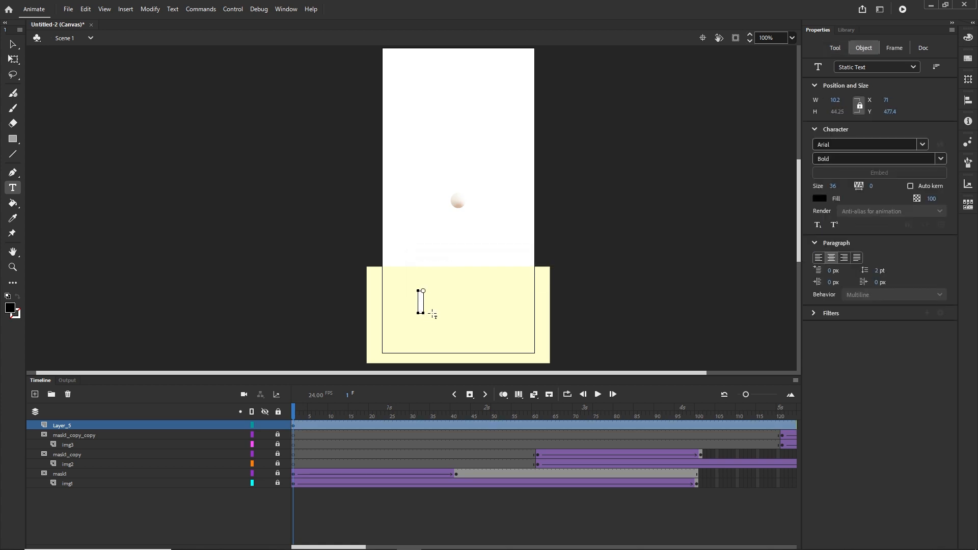
text(your w)
text(edding)
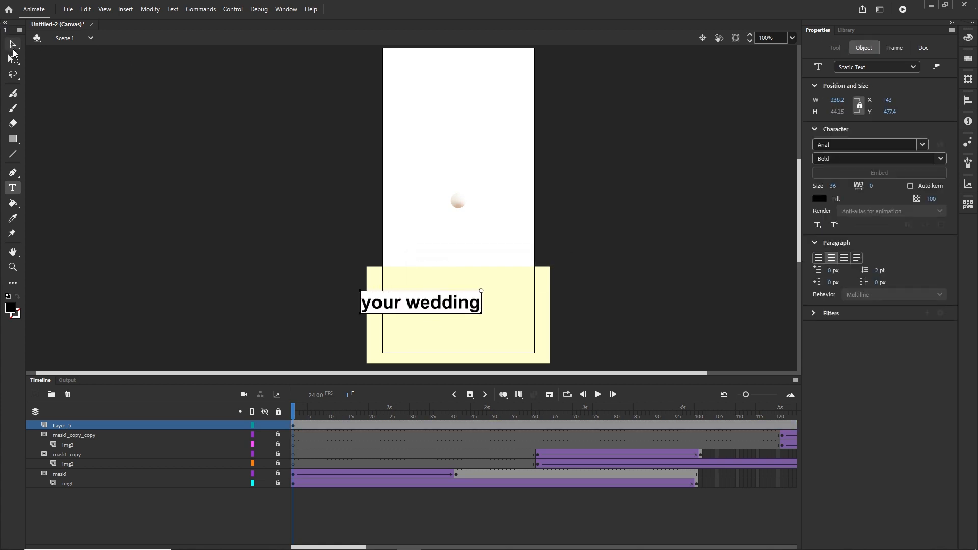
click(13, 47)
drag(443, 308, 471, 318)
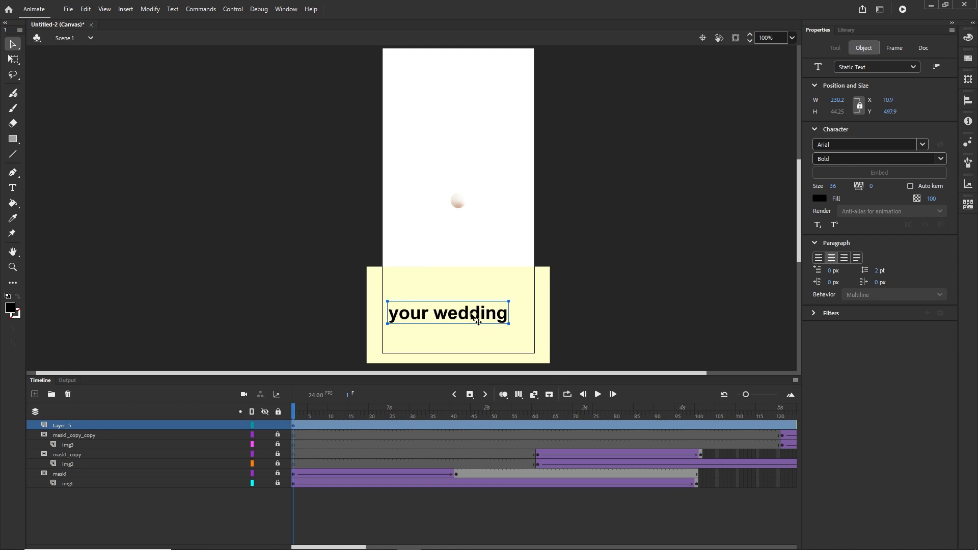
Step: Preview the animation with its text banner in the browser and return to Animate
click(610, 293)
key(ctrl+Return)
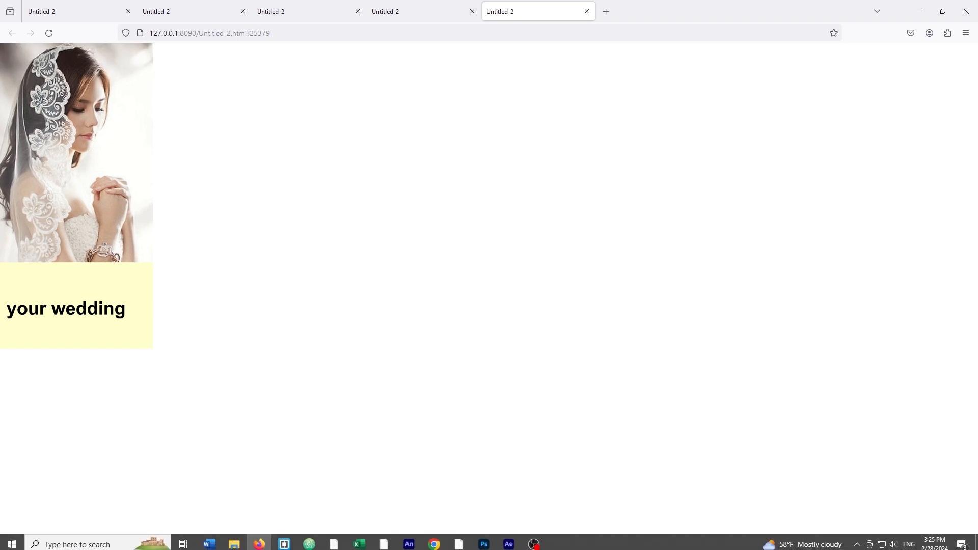
click(408, 544)
Step: Delete the yellow rectangle and its text from Layer_5
click(40, 380)
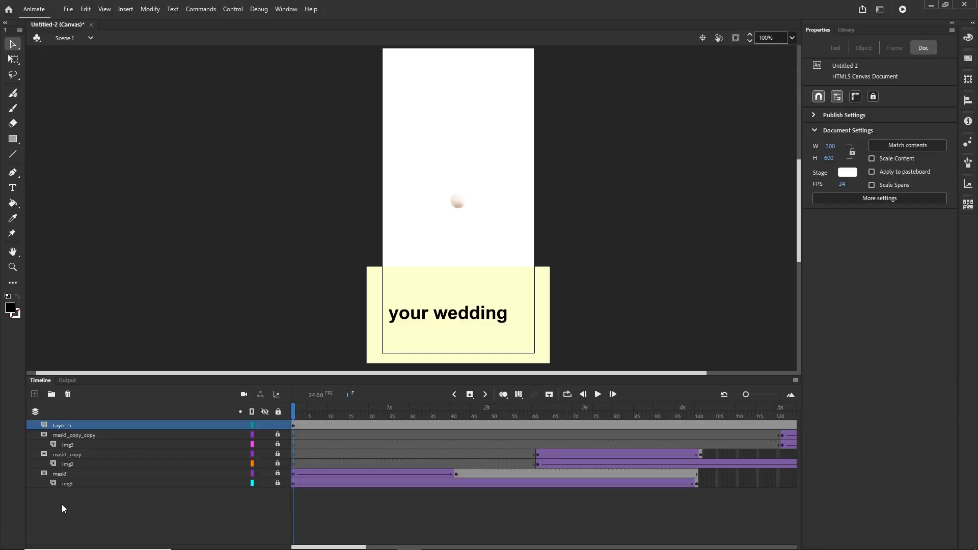
click(64, 432)
click(60, 426)
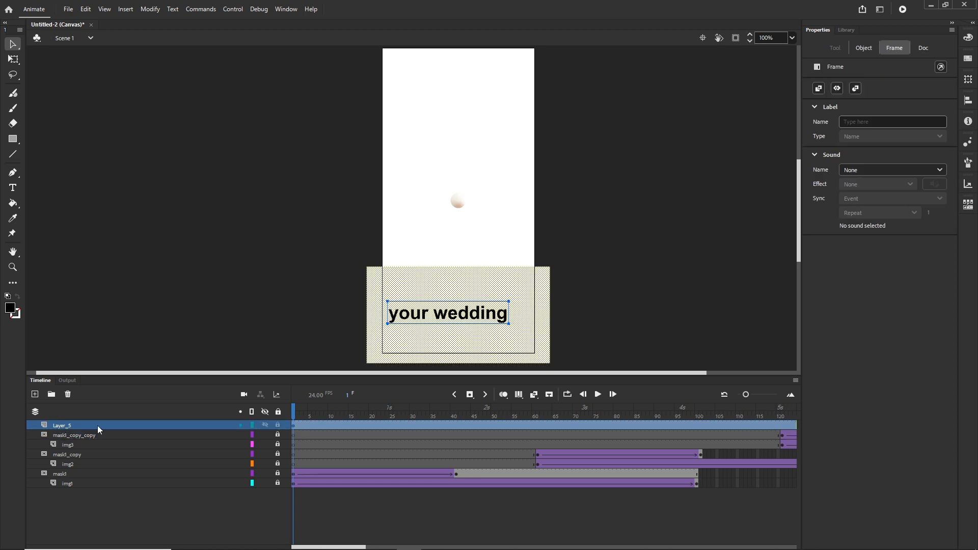
key(Delete)
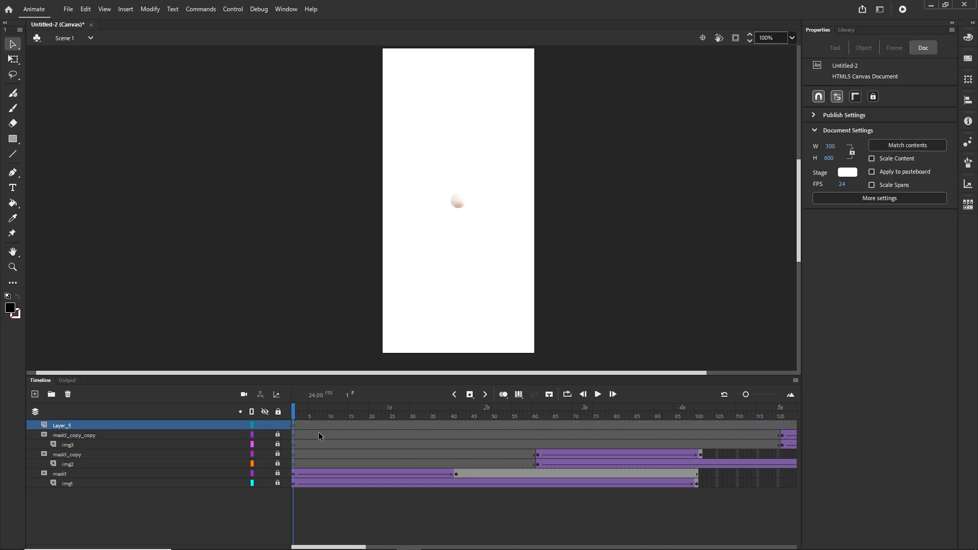
Step: Save the document as "wedding" in a new folder named "animate" inside the tutorial folder
drag(293, 415, 551, 398)
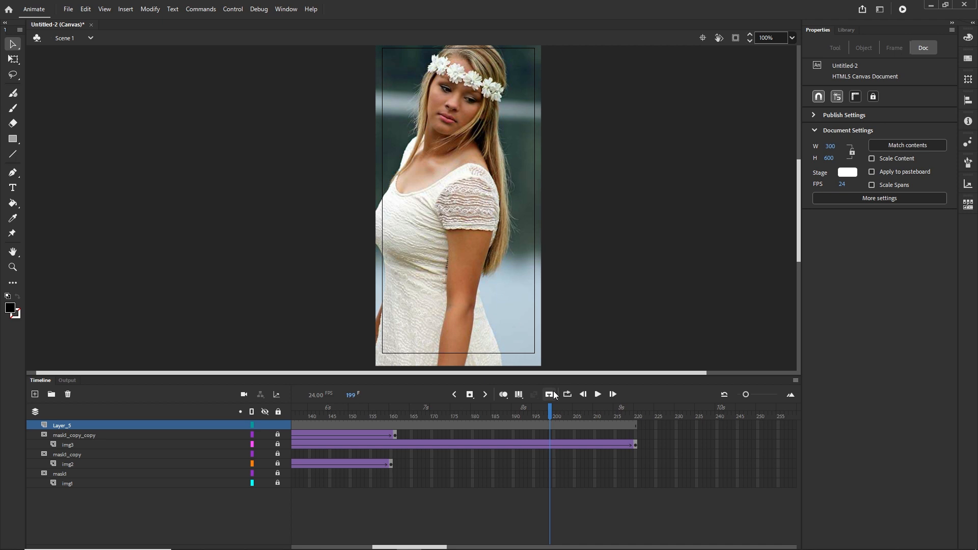
key(ctrl+s)
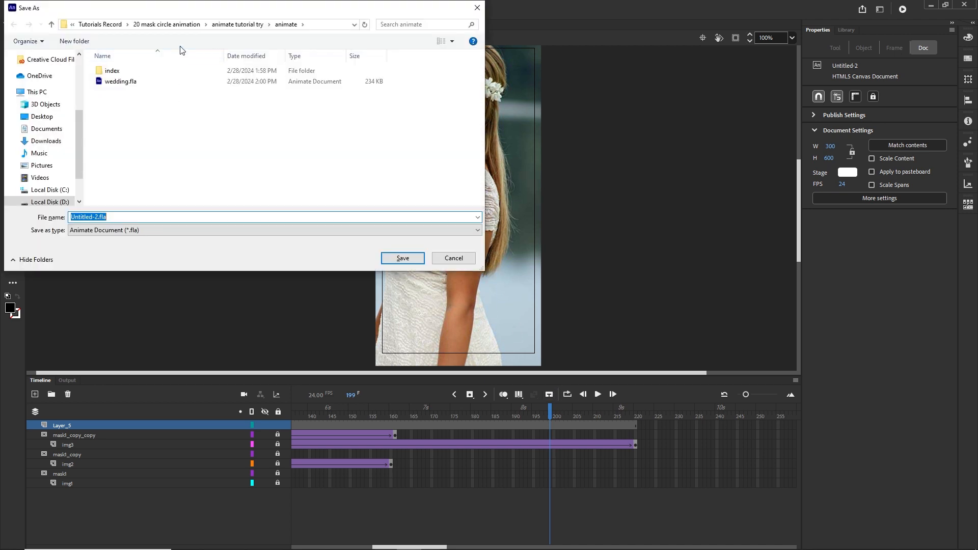
click(168, 24)
double_click(120, 92)
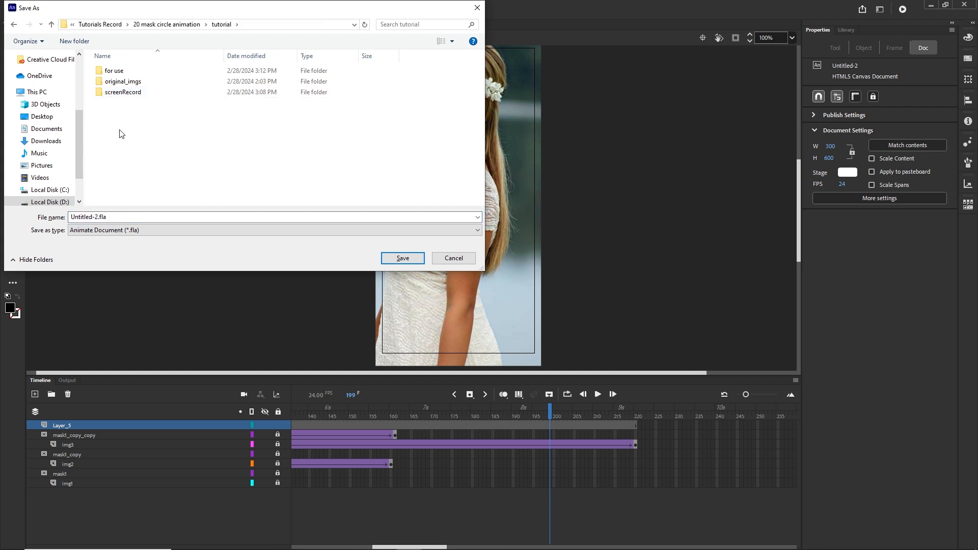
right_click(120, 129)
mouse_move(220, 265)
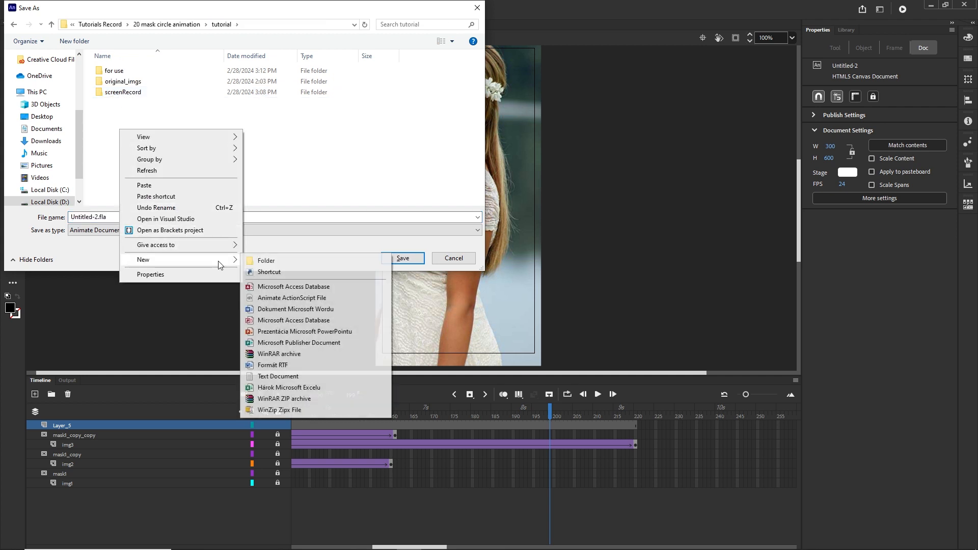
click(268, 261)
text(anima)
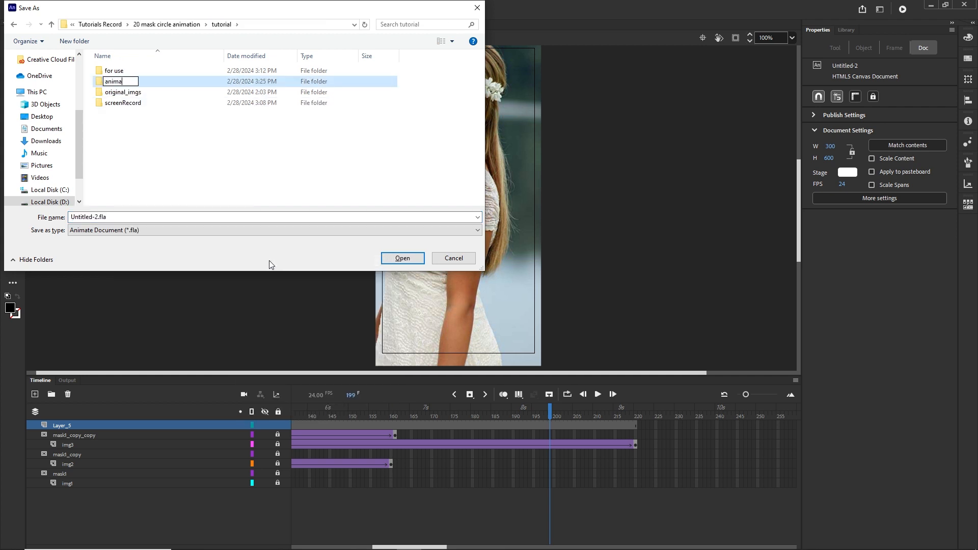
text(te)
key(Return)
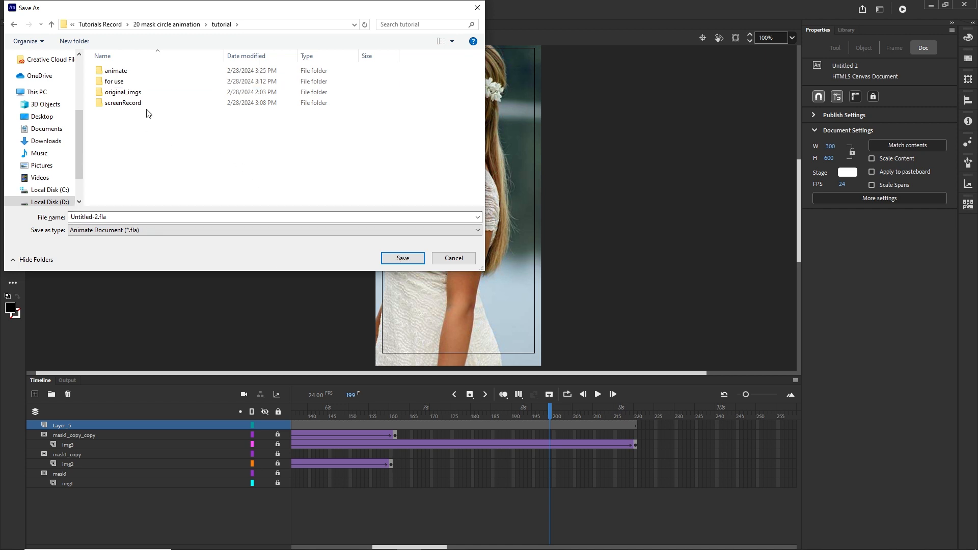
double_click(122, 73)
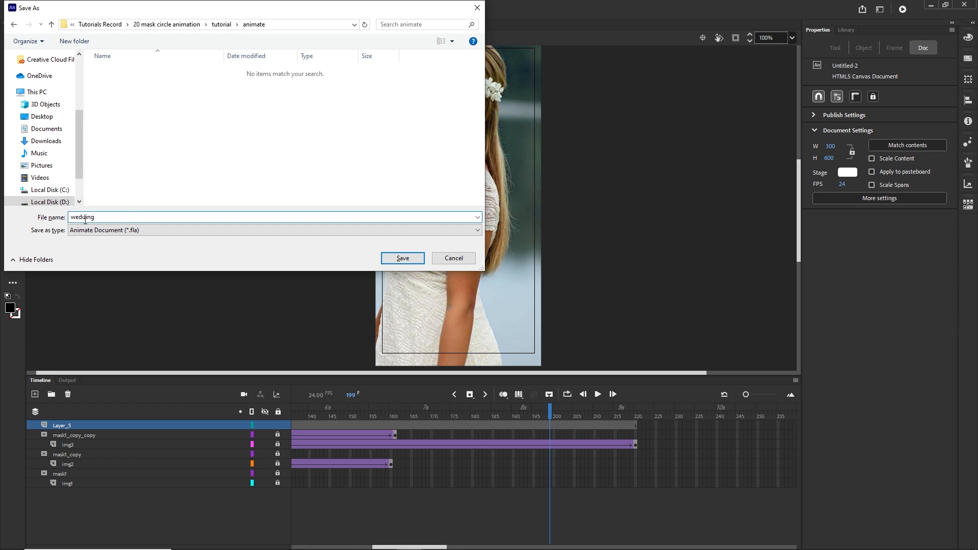
click(403, 258)
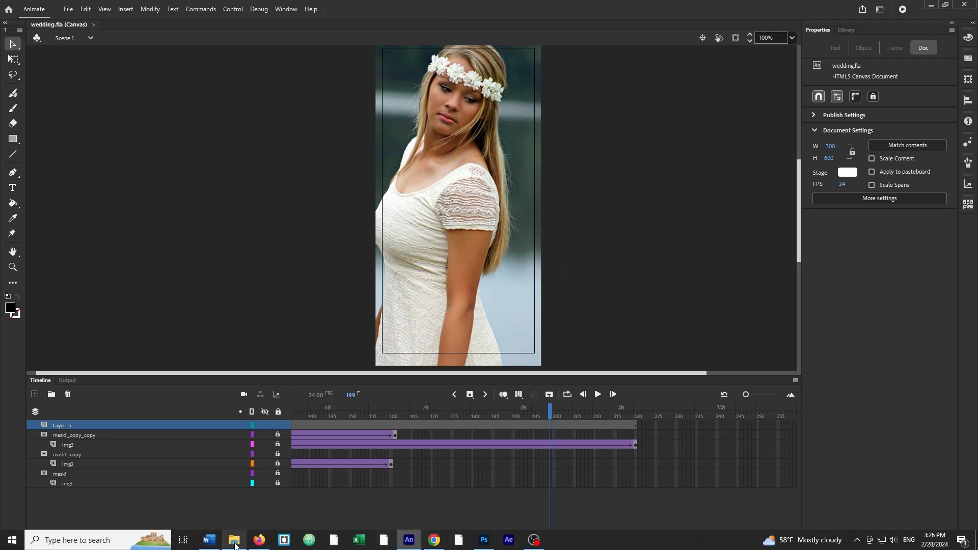
Step: Check the saved file in the tutorial's animate folder in File Explorer and return to Animate
click(234, 542)
click(550, 245)
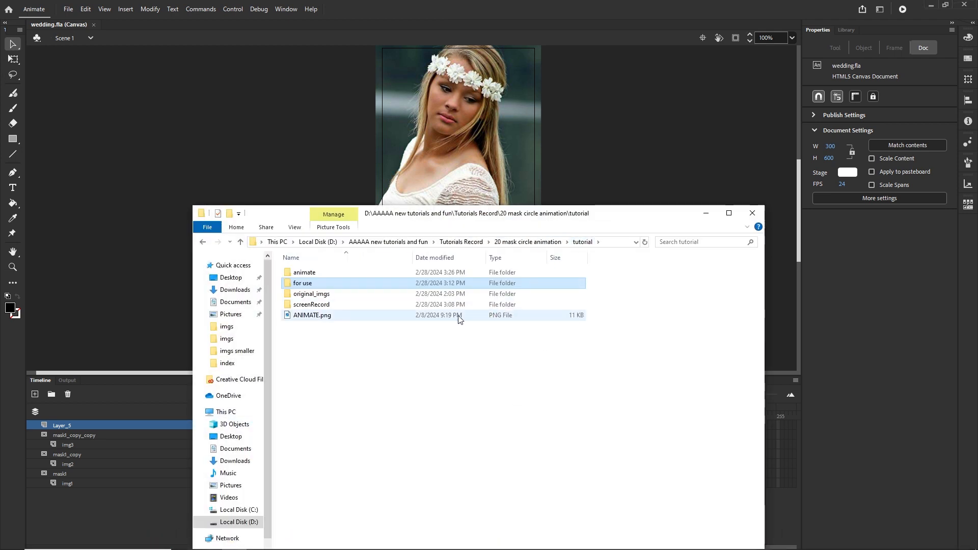
double_click(304, 273)
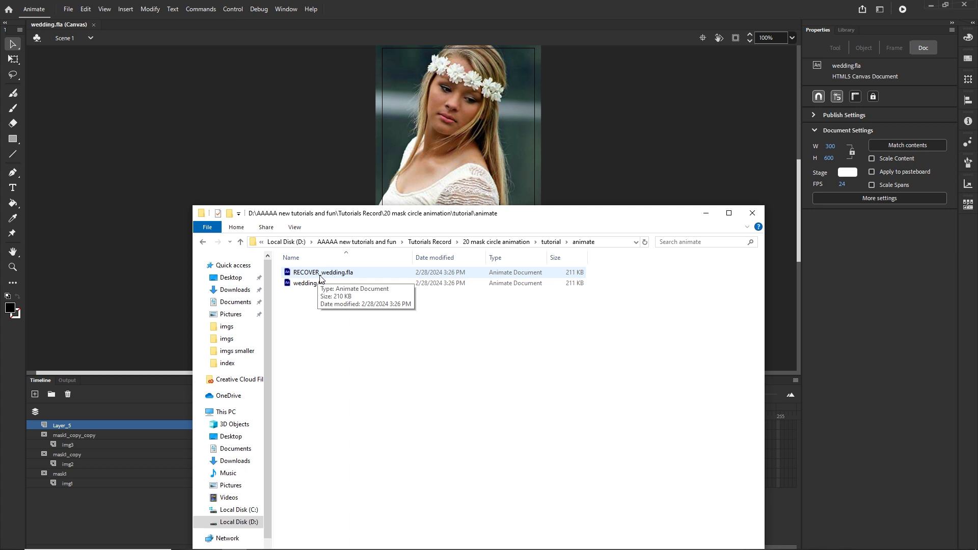
click(610, 174)
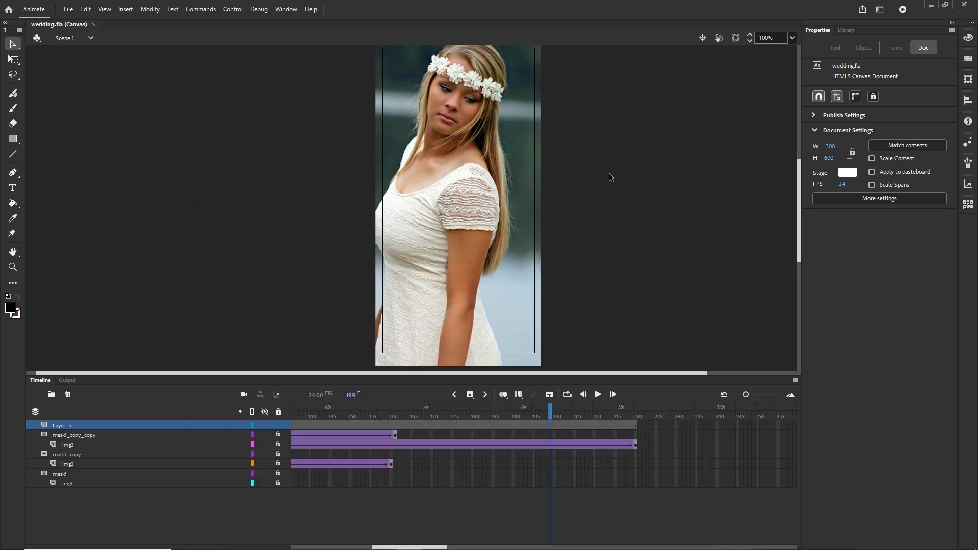
Step: Test the saved animation in the browser and inspect the generated files in the animate folder in File Explorer
key(ctrl+Return)
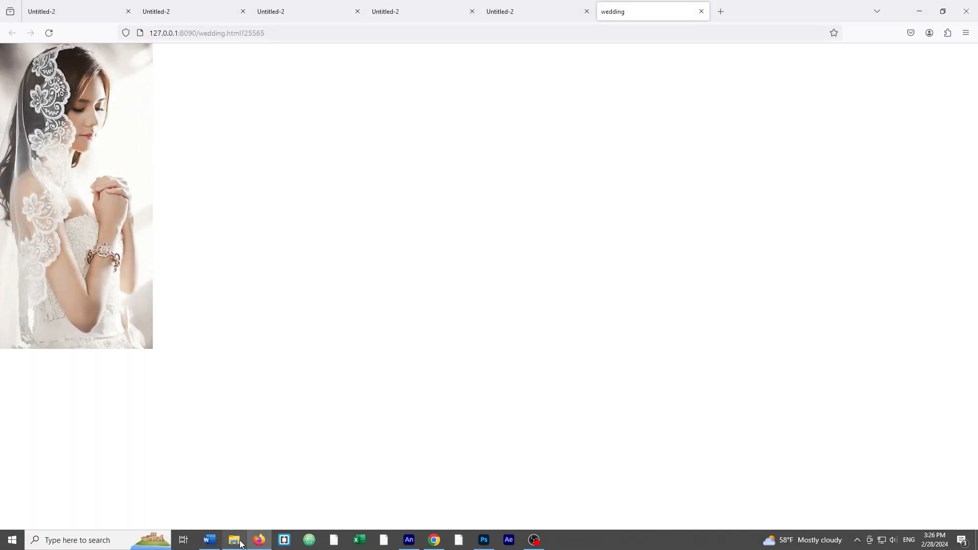
click(233, 543)
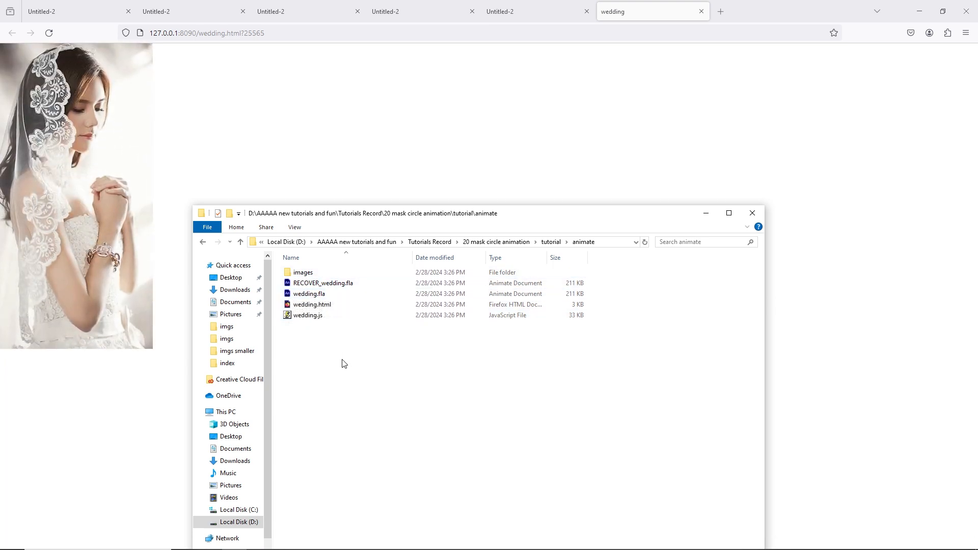
Step: Delete wedding.js, wedding.html and the images folder from the tutorial's animate folder
click(308, 316)
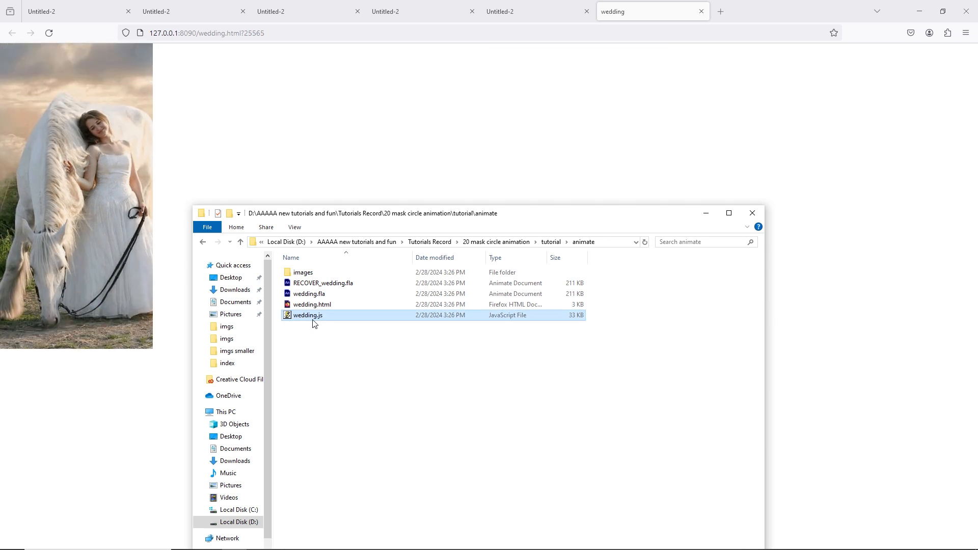
key(Delete)
click(307, 306)
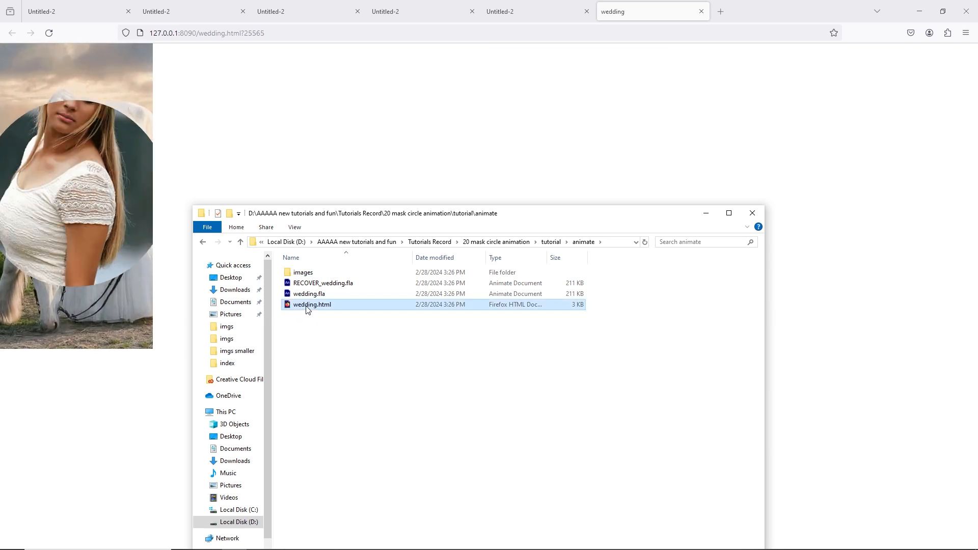
key(Delete)
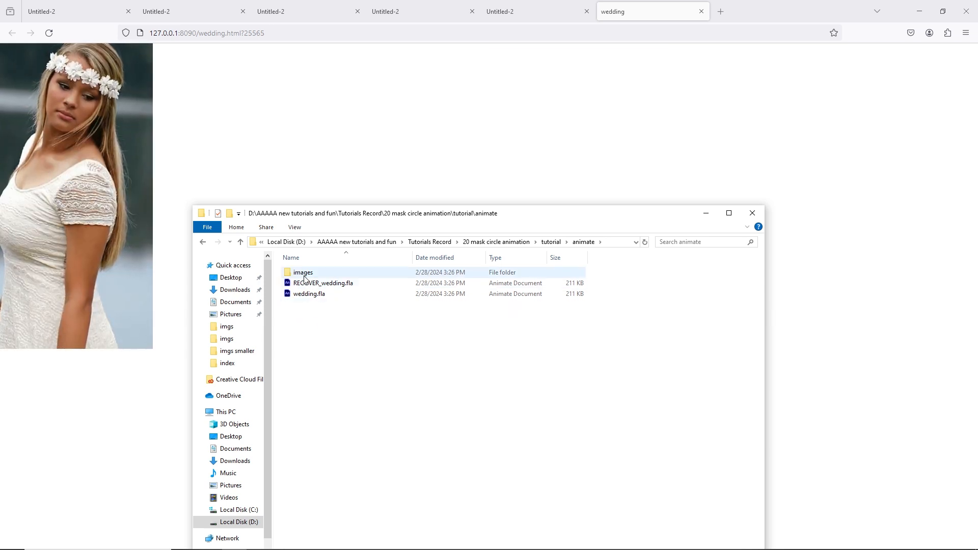
click(332, 273)
key(Delete)
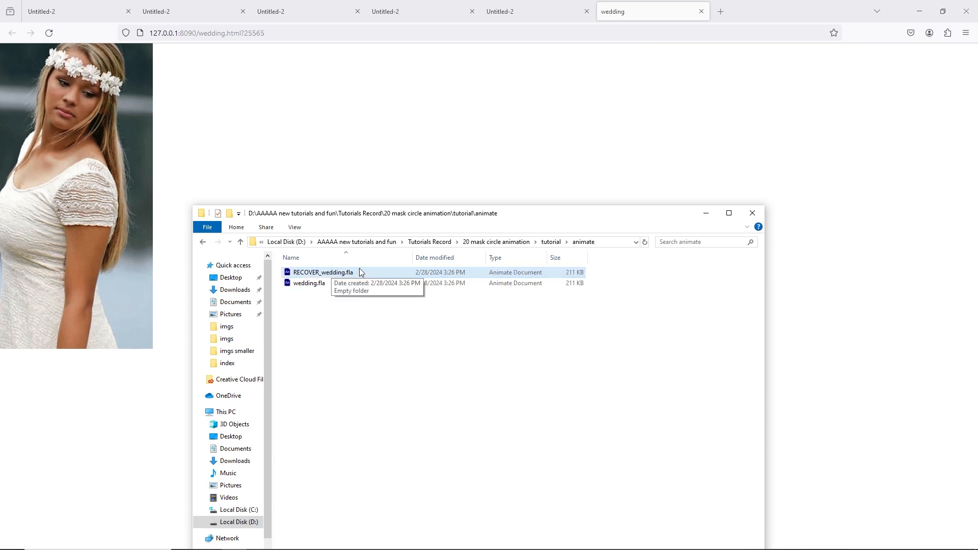
Step: Switch to Animate and browse to the tutorial's animate folder as the publish destination in Publish Settings
click(410, 541)
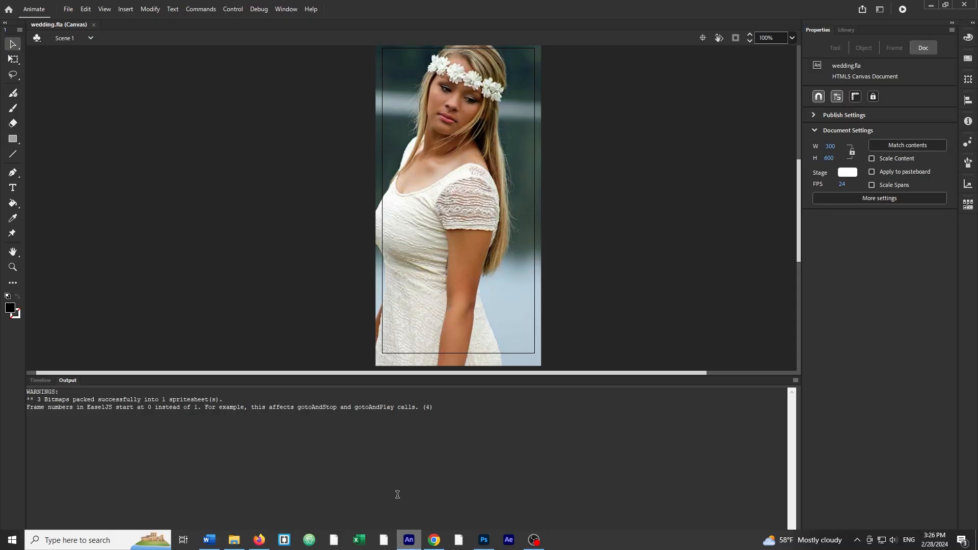
click(73, 11)
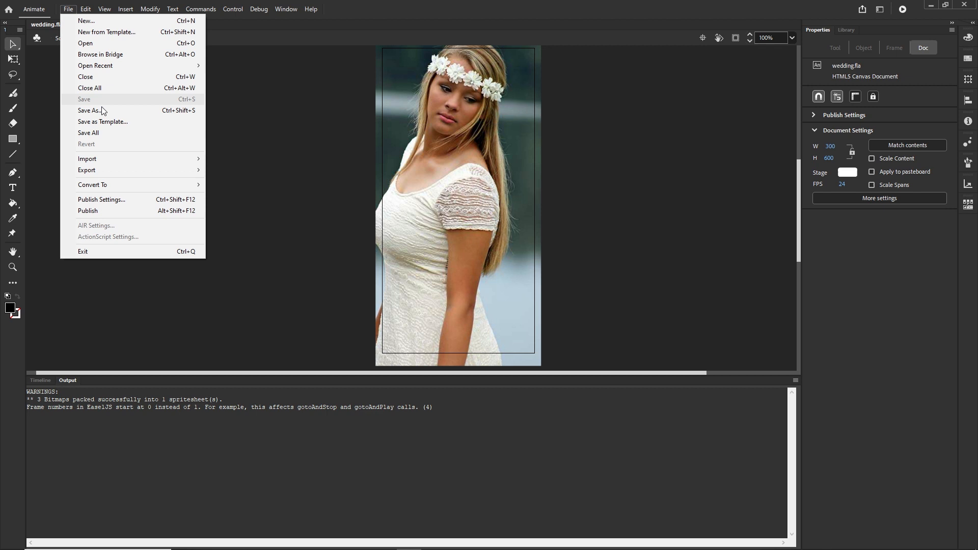
click(107, 202)
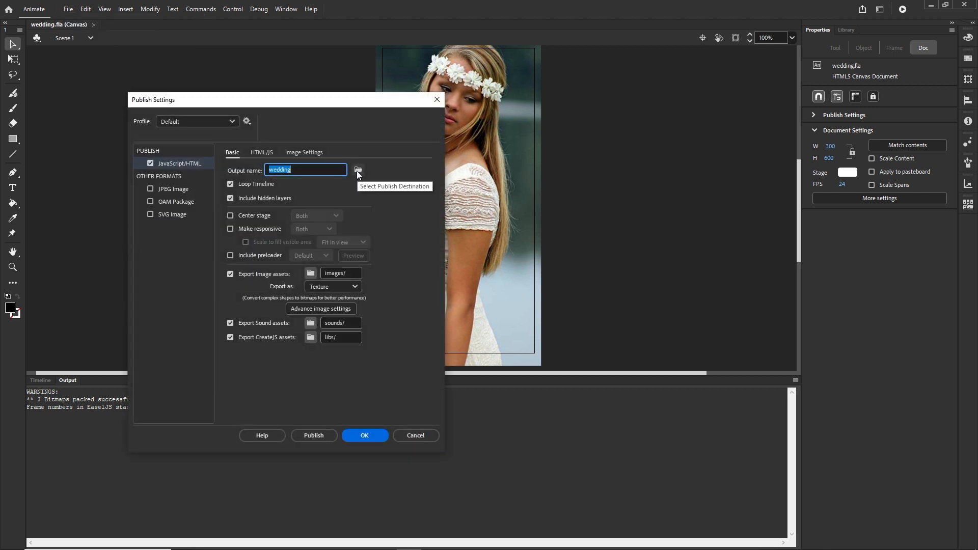
click(358, 171)
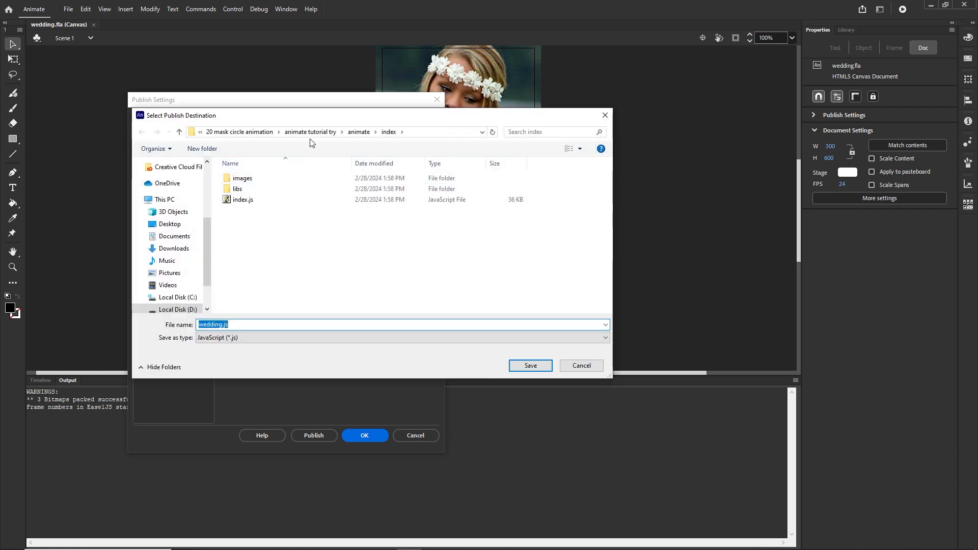
click(311, 134)
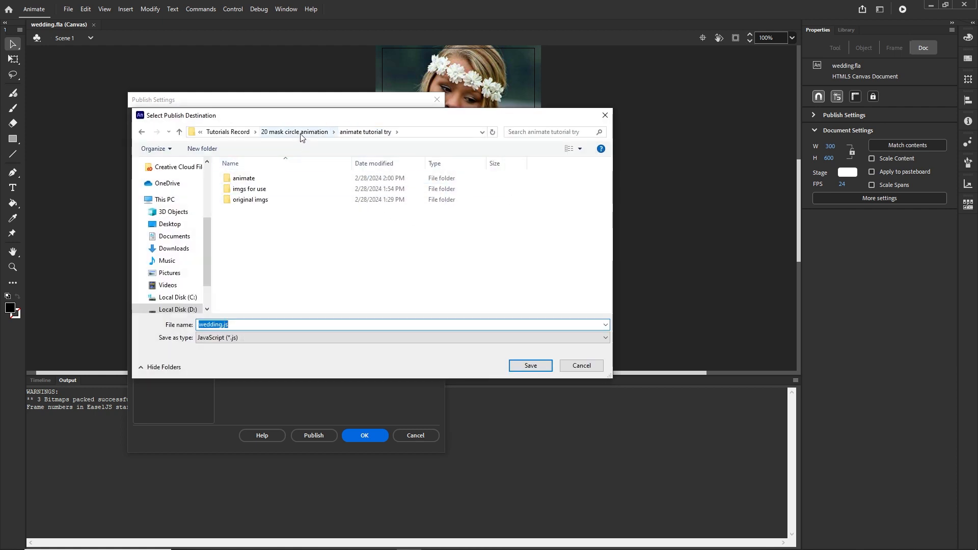
click(302, 133)
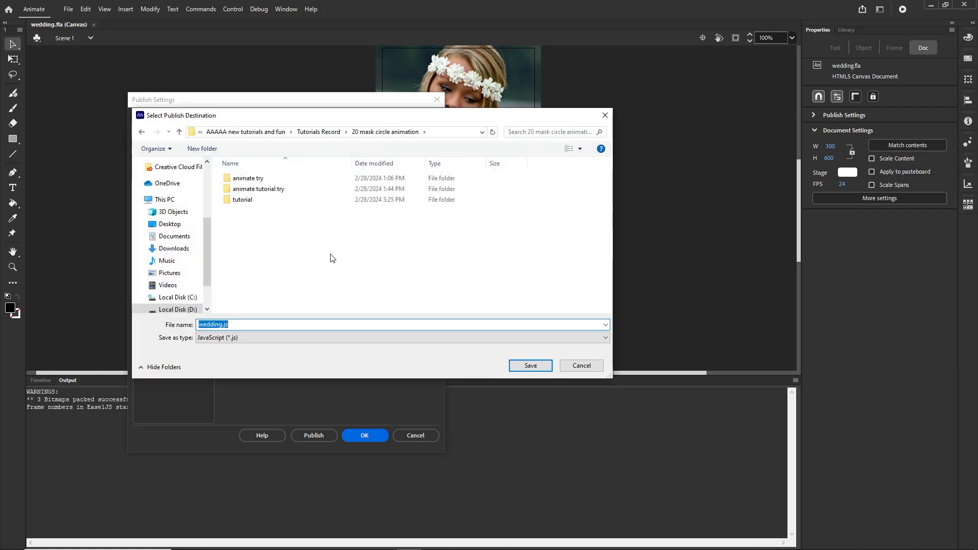
double_click(251, 202)
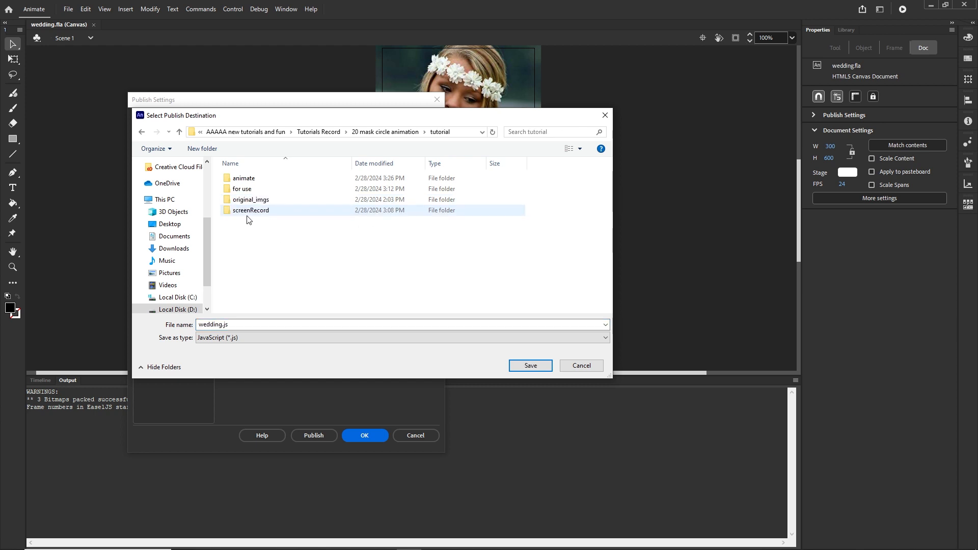
double_click(241, 181)
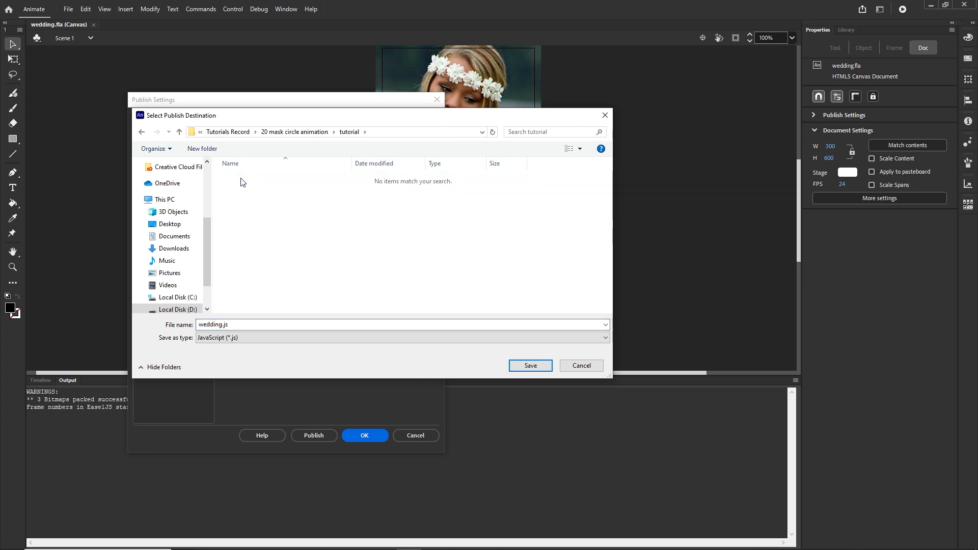
Step: Create a new folder named "index" inside the animate folder
right_click(258, 201)
mouse_move(359, 334)
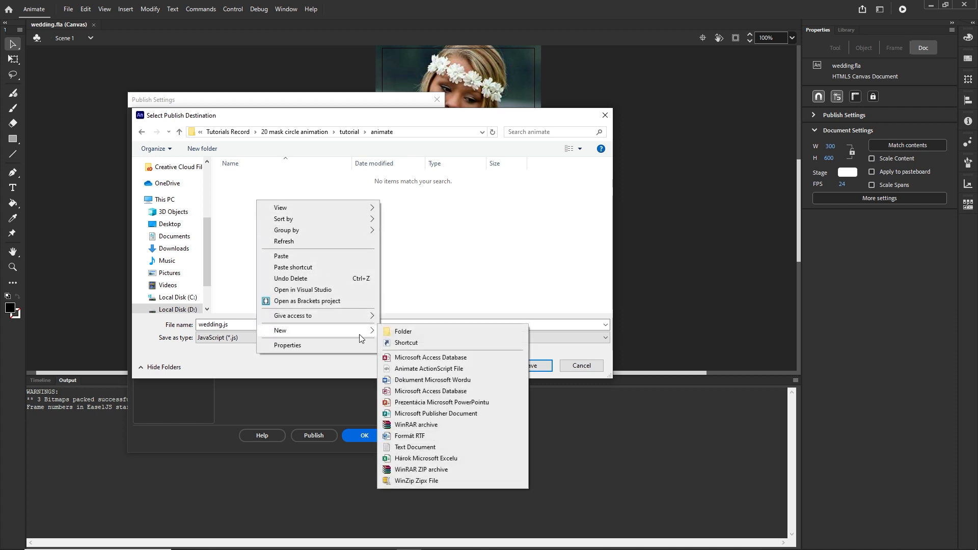
click(426, 336)
key(BackSpace)
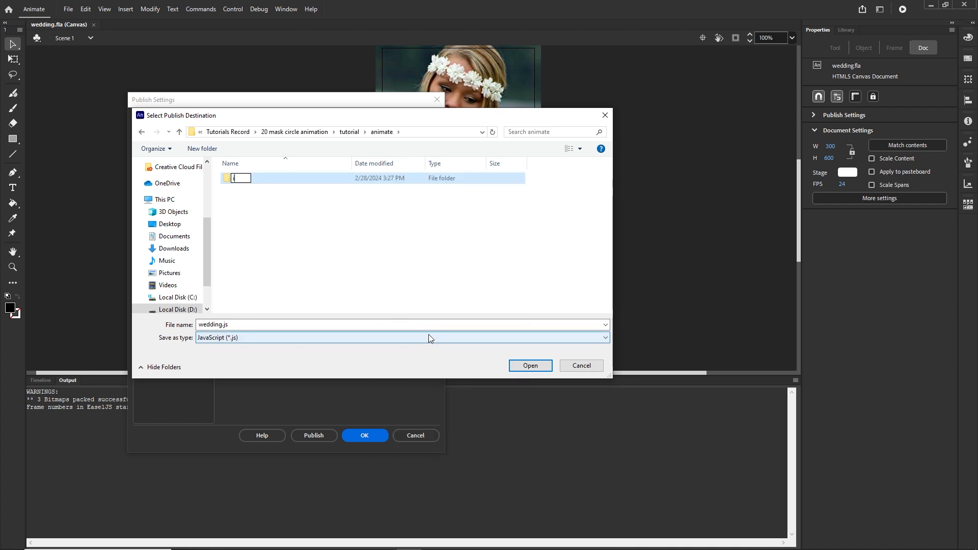
click(356, 287)
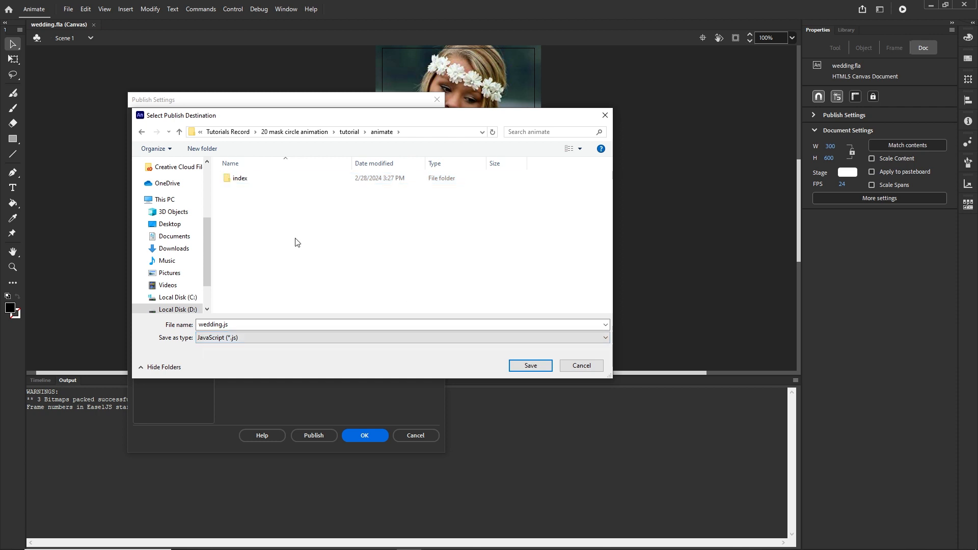
Step: Set the publish output to "index" inside the index folder and publish the document
double_click(239, 179)
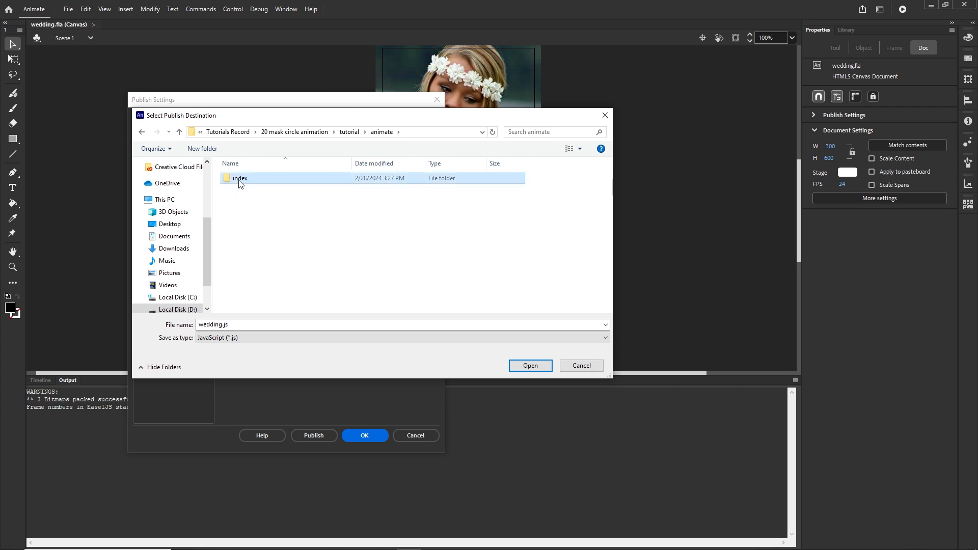
double_click(242, 322)
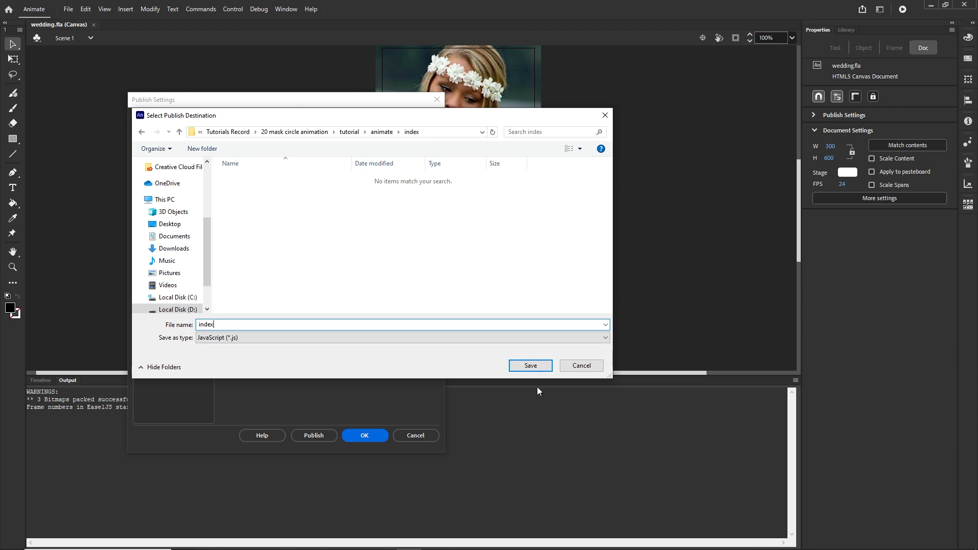
click(530, 366)
click(380, 437)
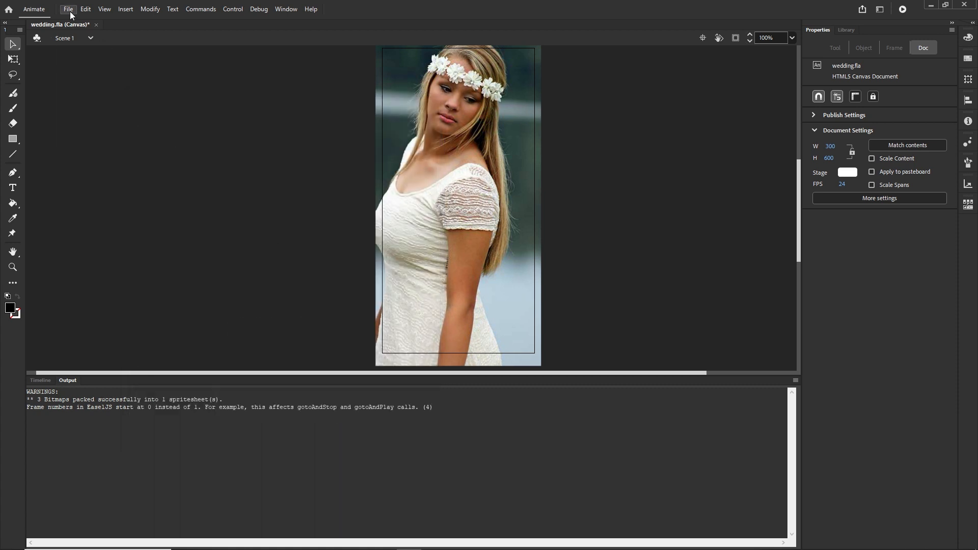
click(71, 10)
click(125, 210)
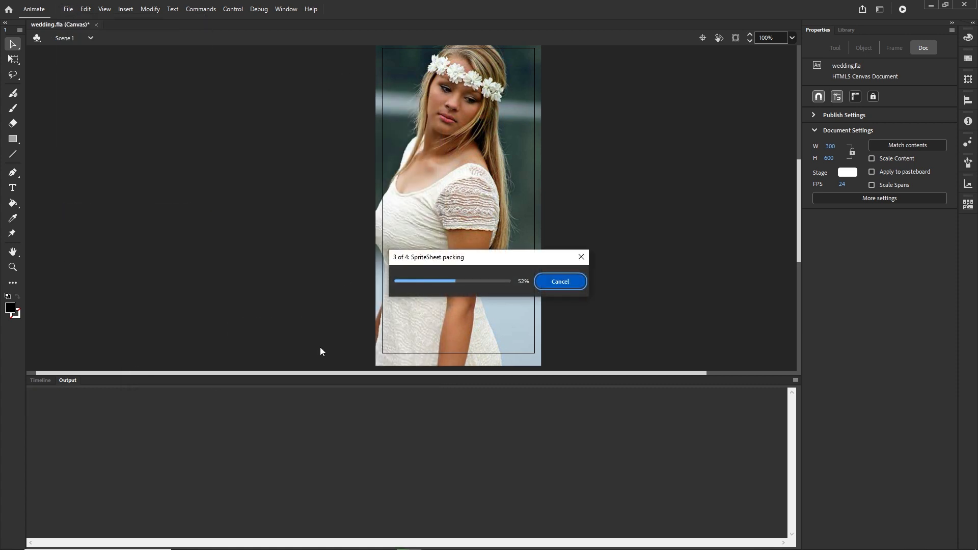
Step: Inspect the published files in the index folder in File Explorer and open index.html in the browser
click(234, 541)
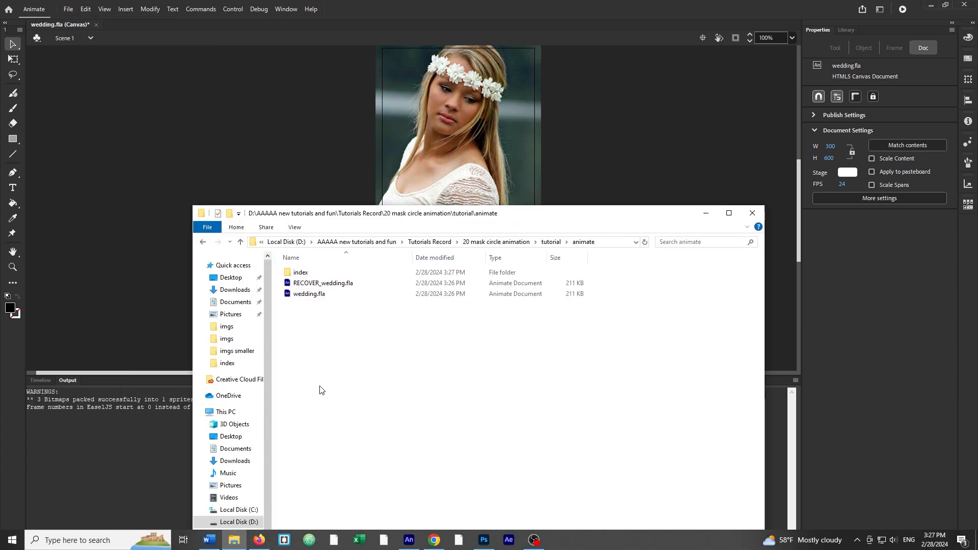
double_click(299, 273)
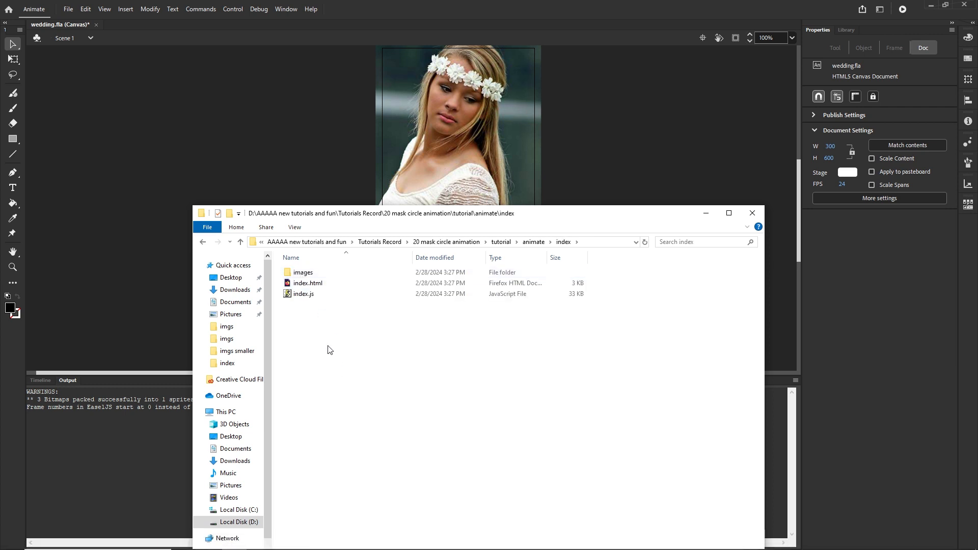
click(304, 295)
click(302, 284)
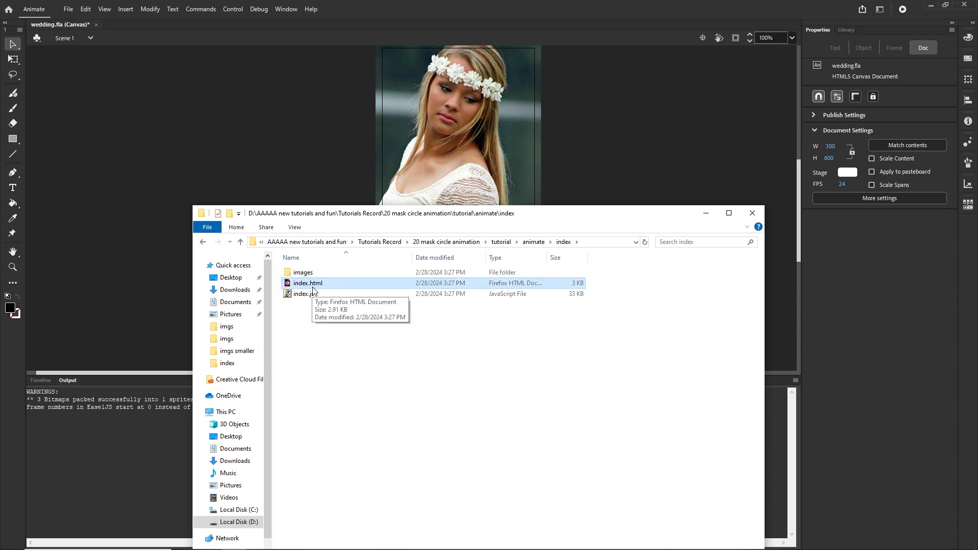
double_click(315, 284)
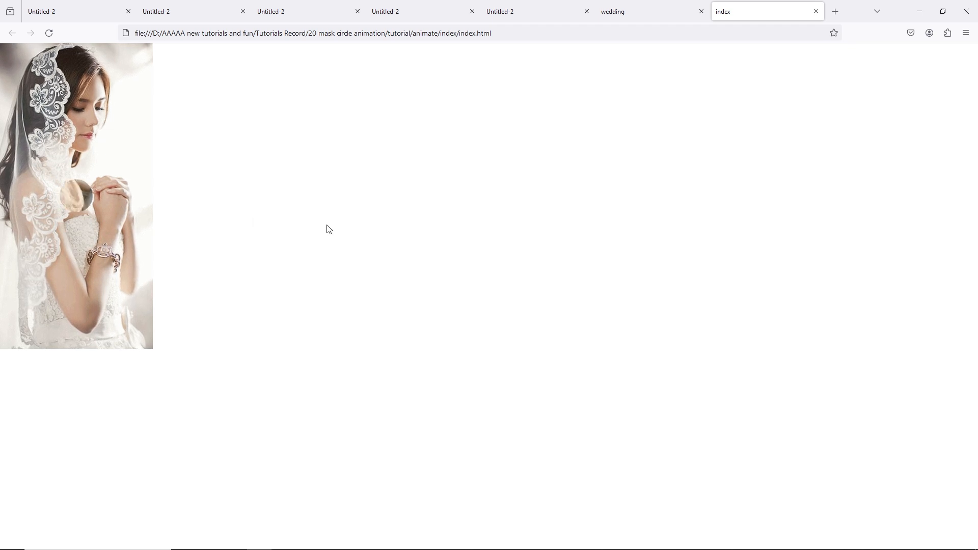
Step: Return to File Explorer and examine the sprite sheet index_atlas_1.png in the images folder and its file size
click(232, 538)
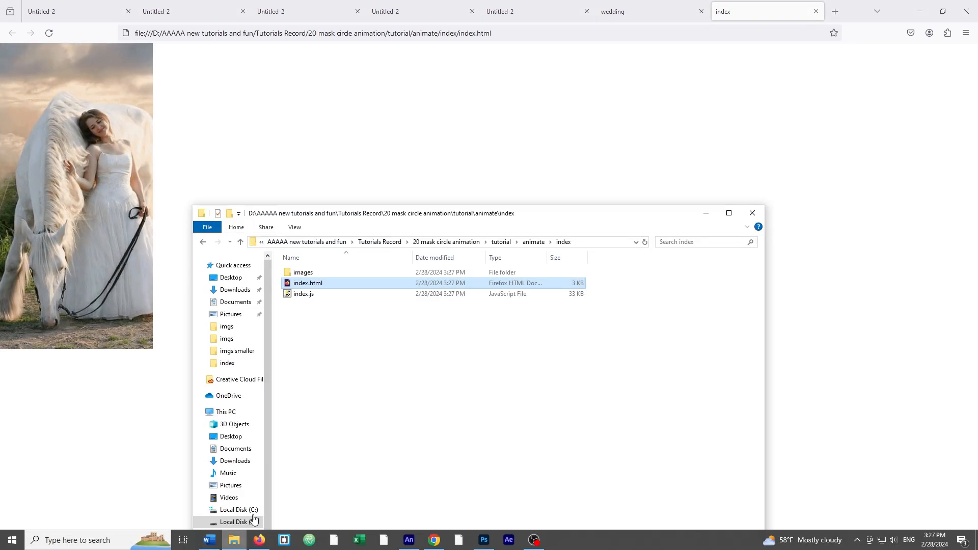
double_click(309, 275)
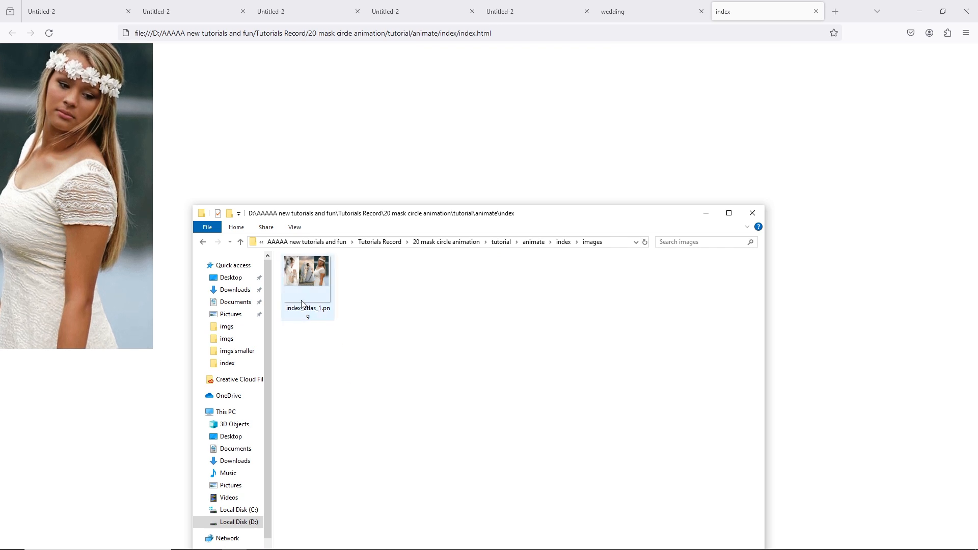
double_click(306, 273)
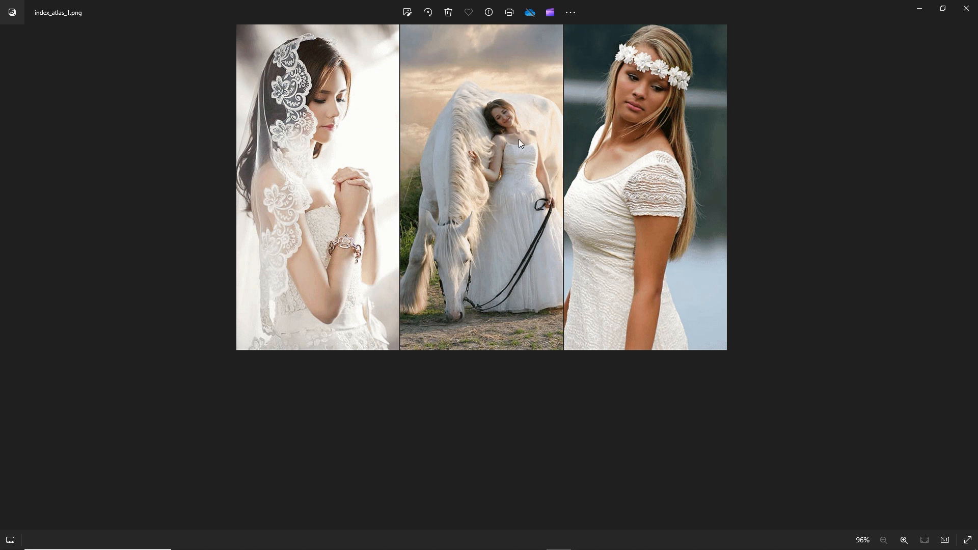
click(966, 8)
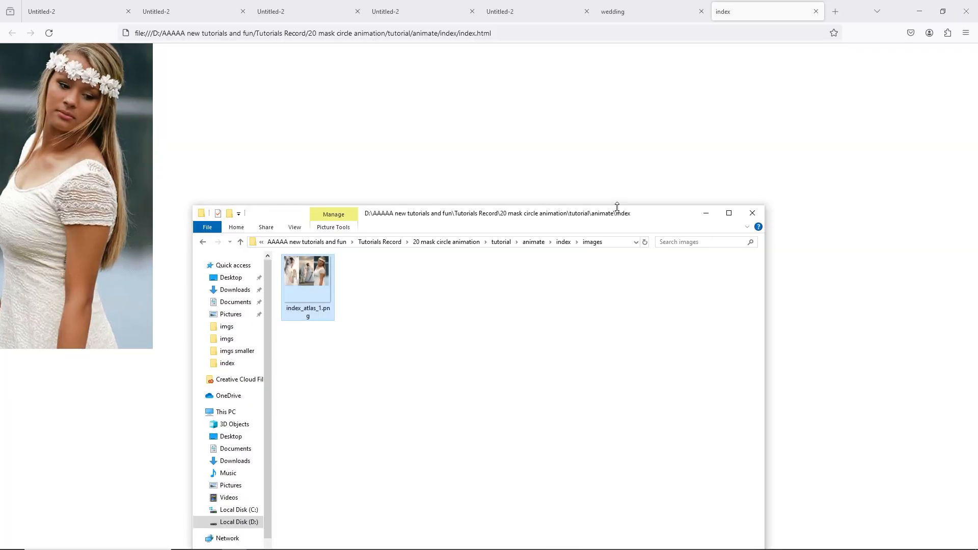
drag(650, 216, 655, 137)
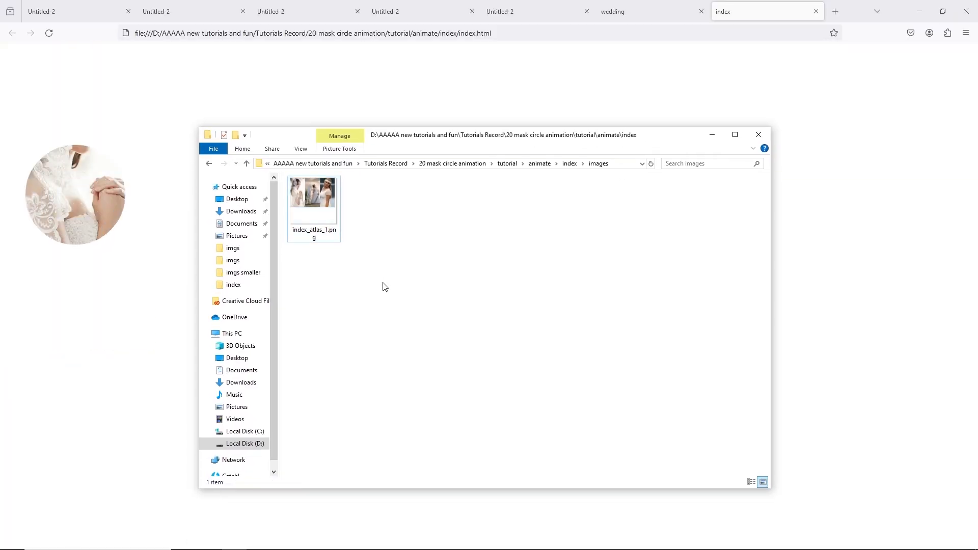
click(335, 194)
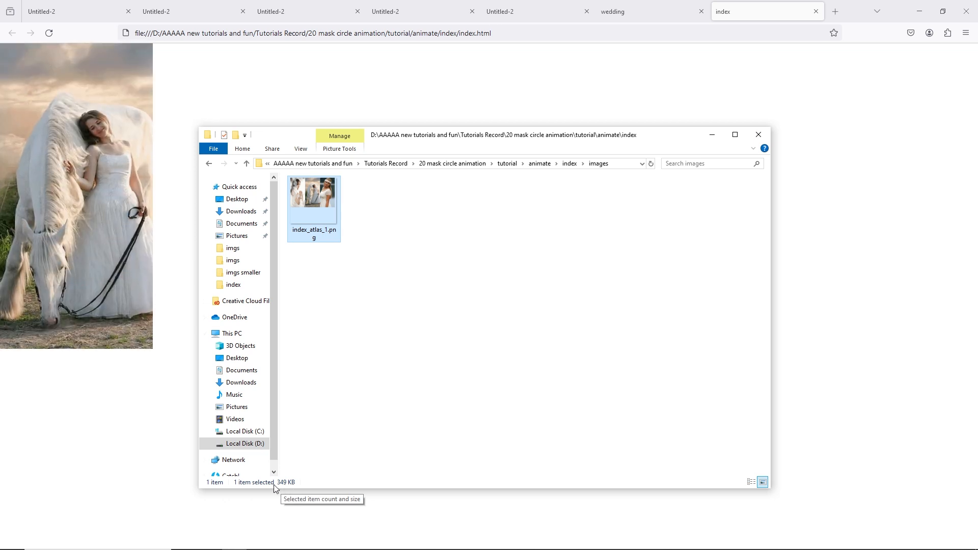
click(413, 334)
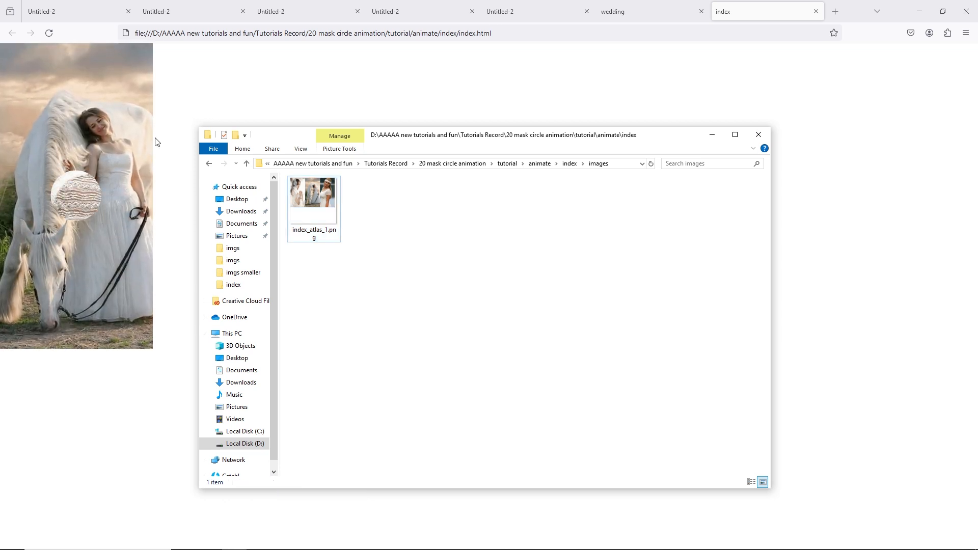
Step: Go up to the animate folder, compress the index folder into index.zip, and delete that archive
click(209, 163)
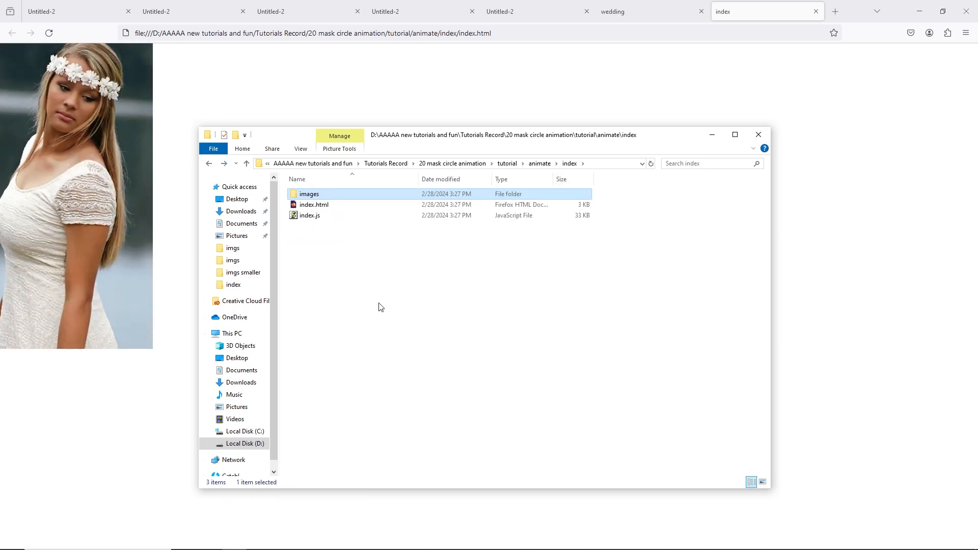
click(208, 163)
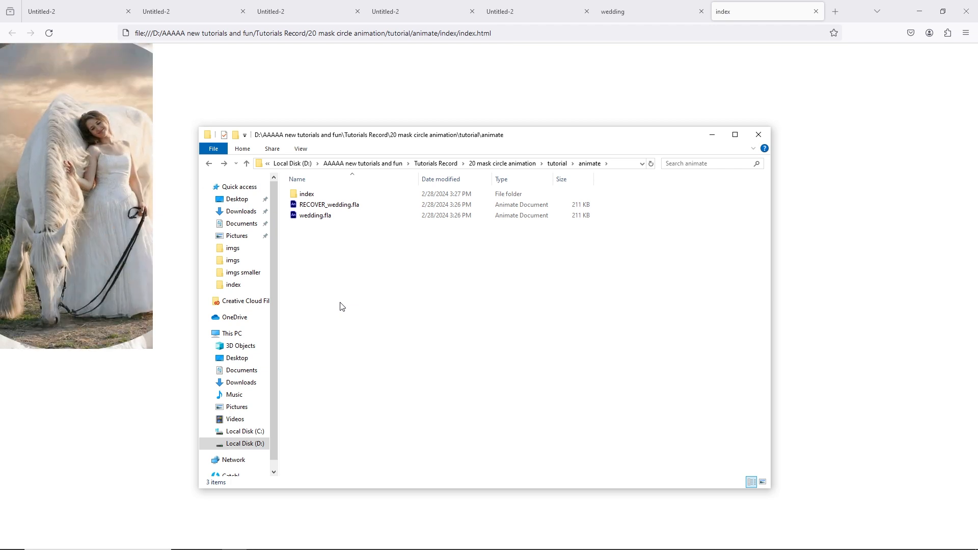
double_click(307, 194)
click(209, 163)
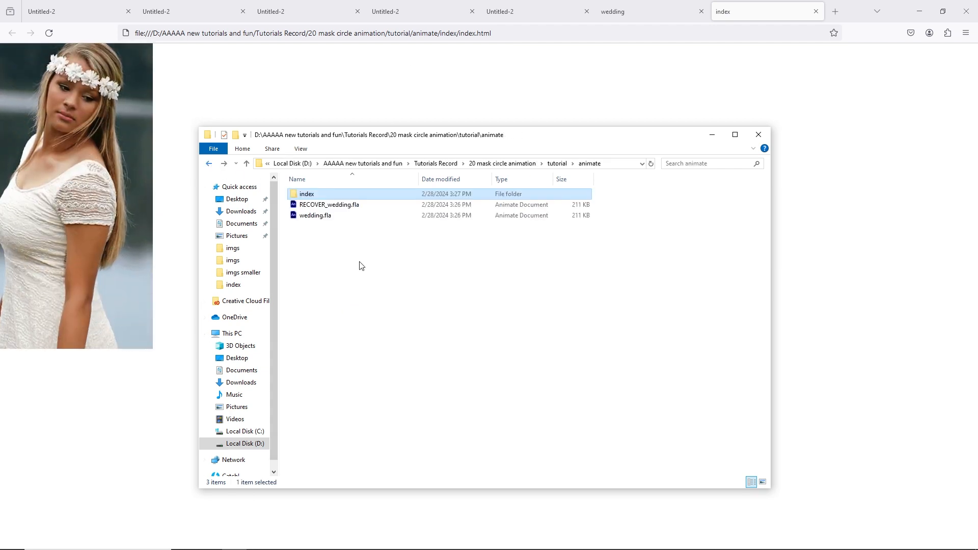
right_click(308, 200)
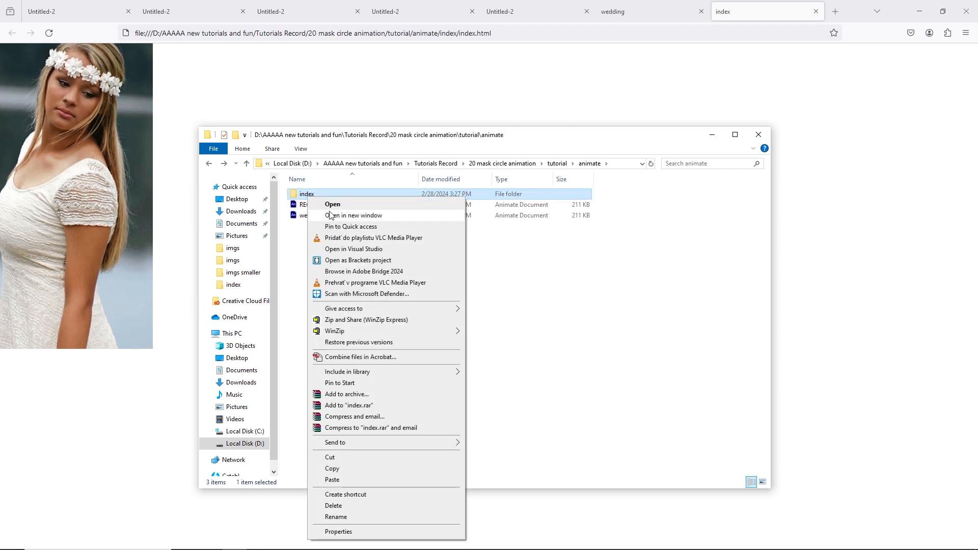
mouse_move(436, 441)
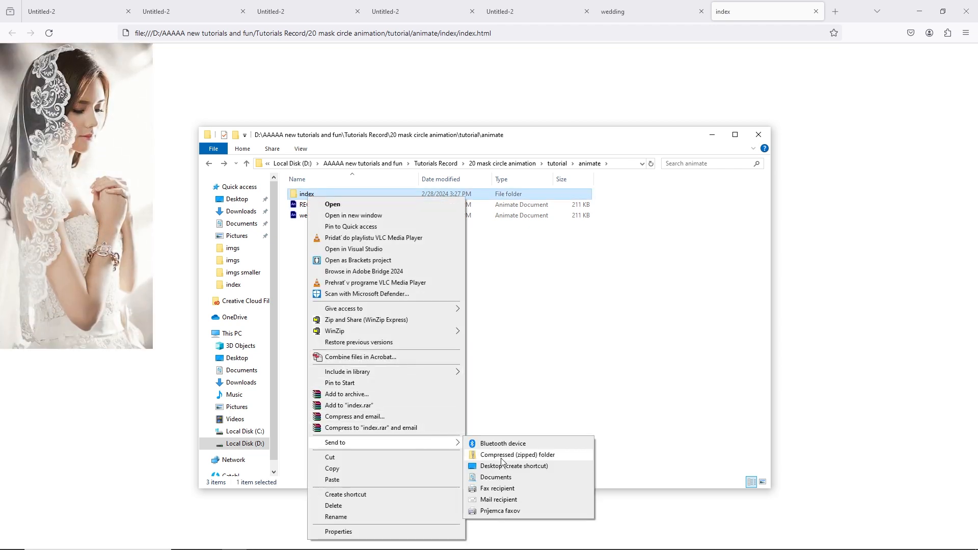
click(546, 459)
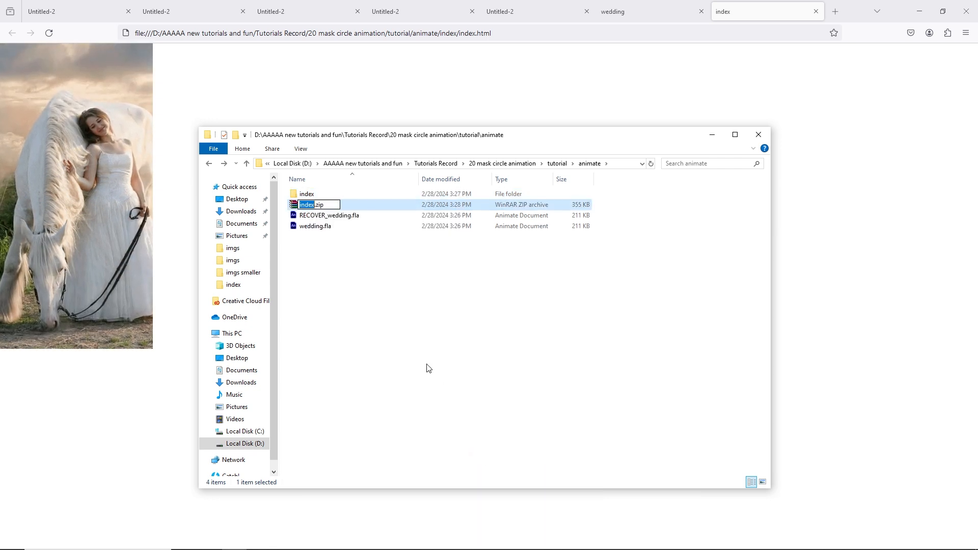
click(427, 367)
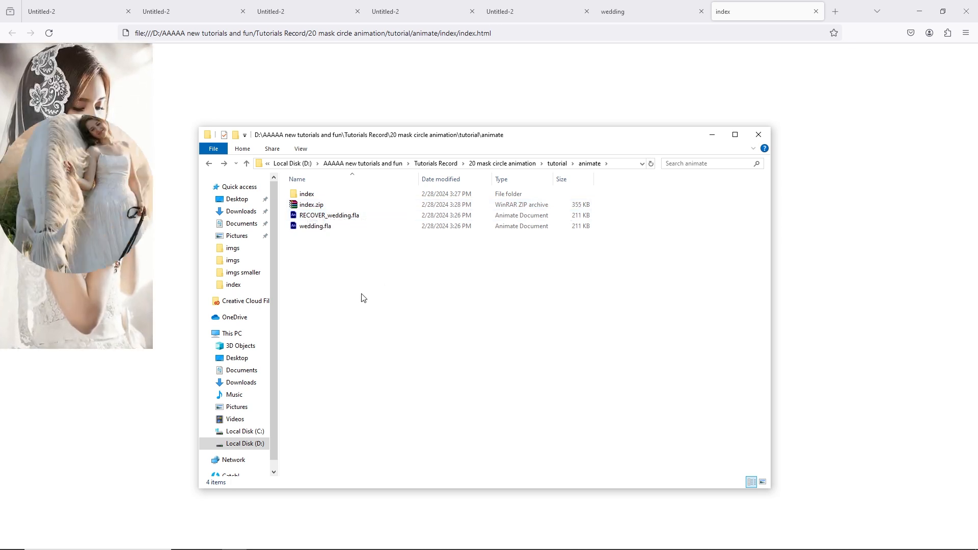
click(311, 205)
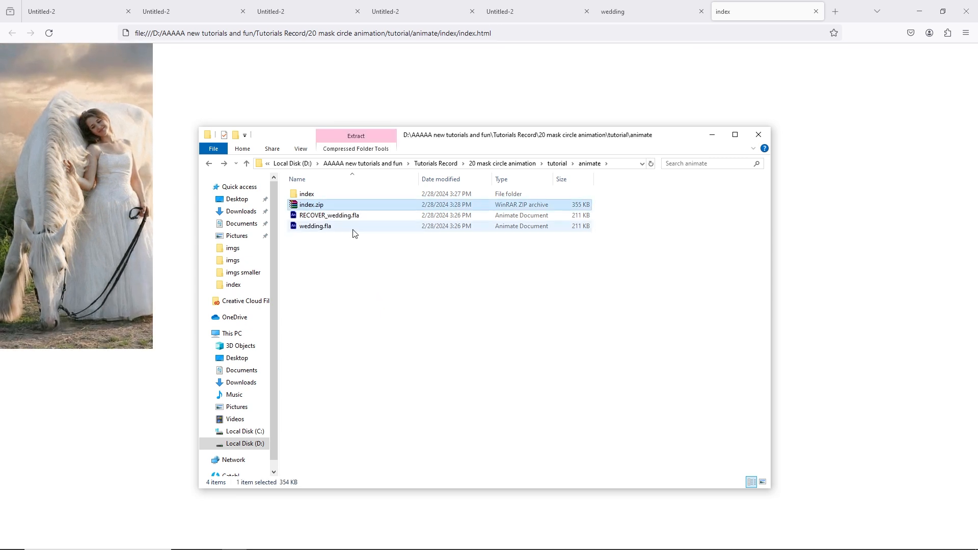
key(Delete)
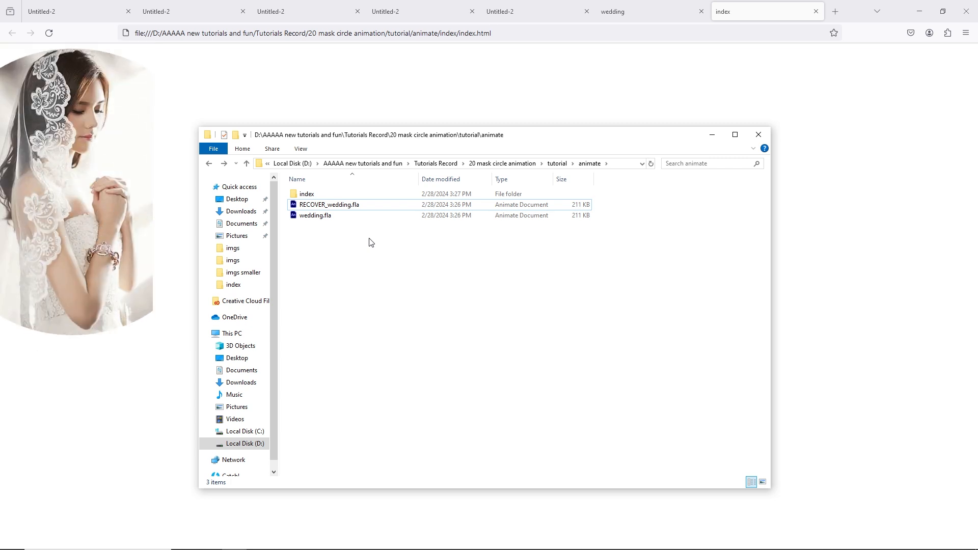
Step: Locate index_atlas_1.png in the images folder inside index and compress it on the TinyPNG site in Chrome
double_click(307, 194)
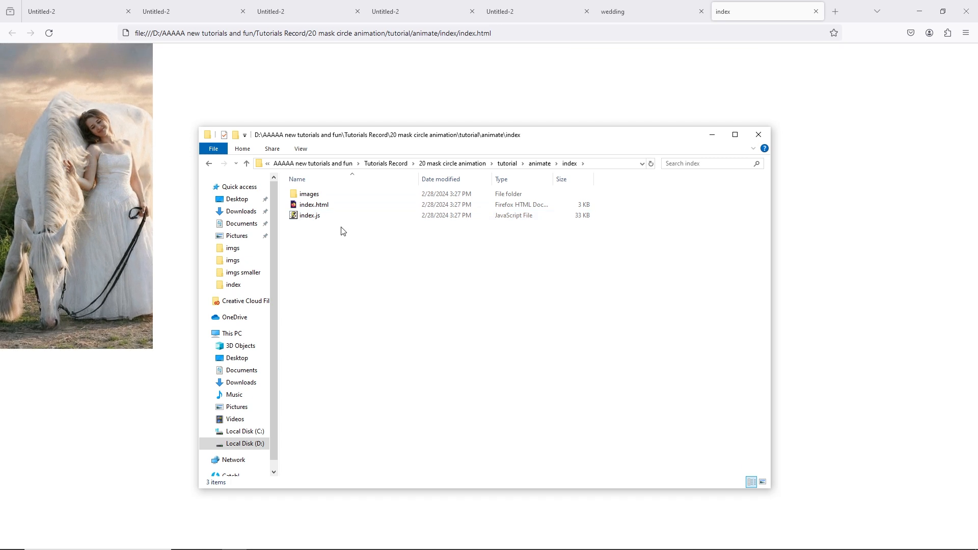
double_click(313, 196)
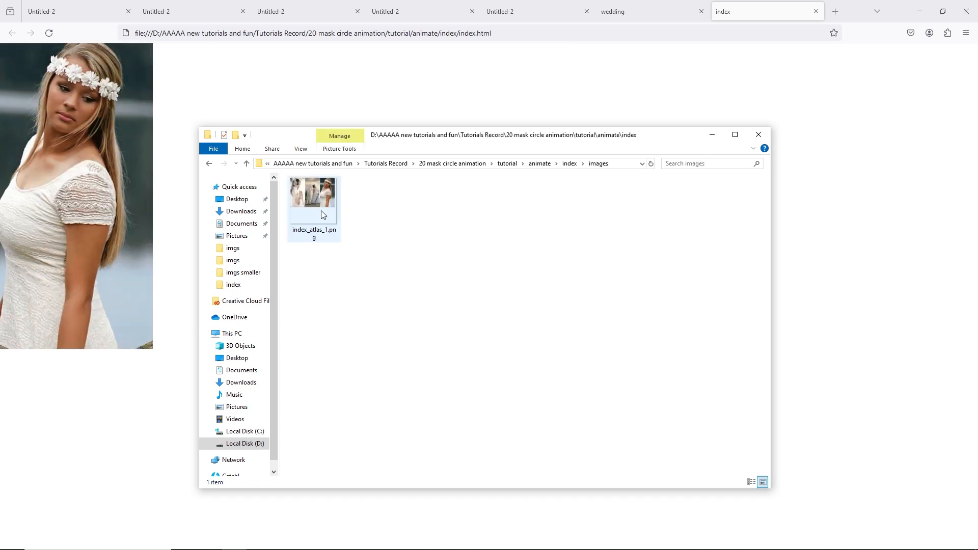
double_click(317, 197)
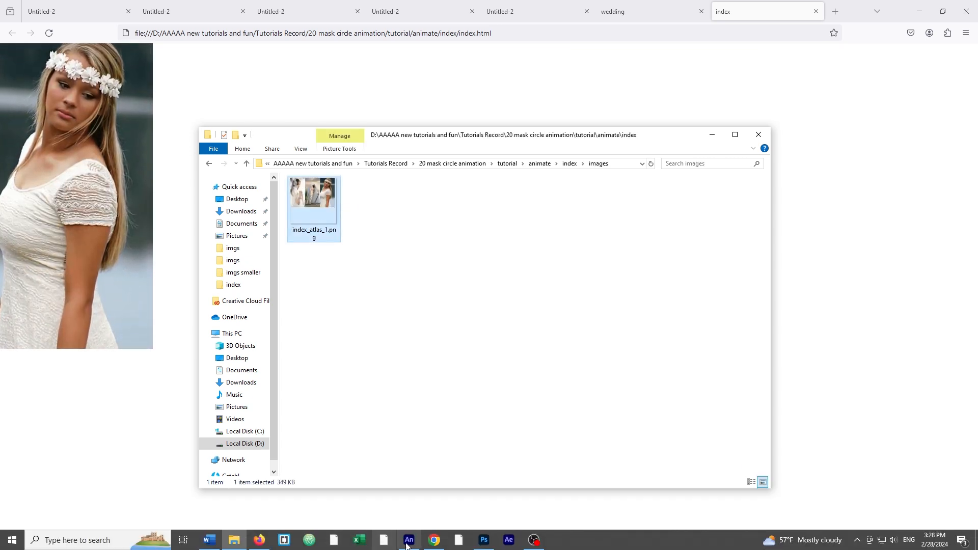
click(433, 539)
click(77, 10)
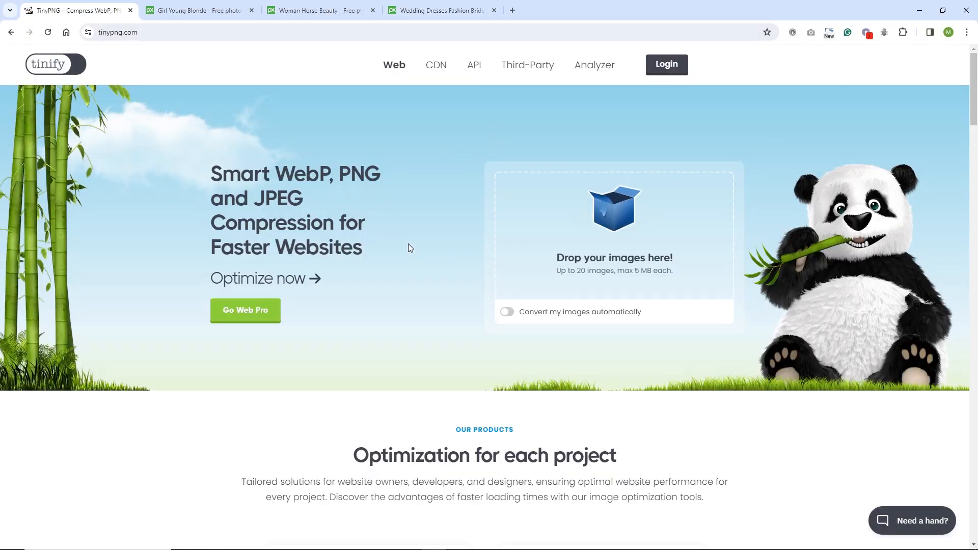
click(61, 70)
click(234, 546)
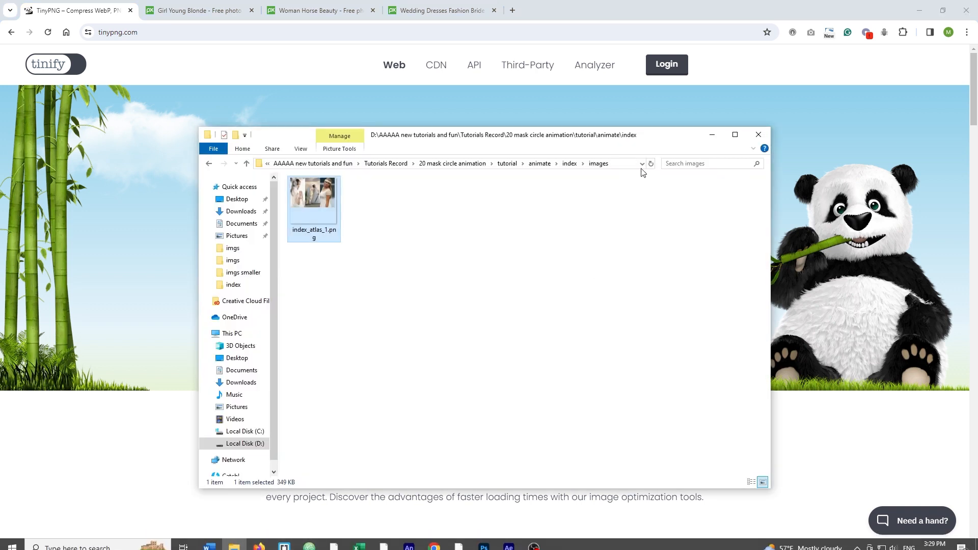
drag(669, 140, 700, 332)
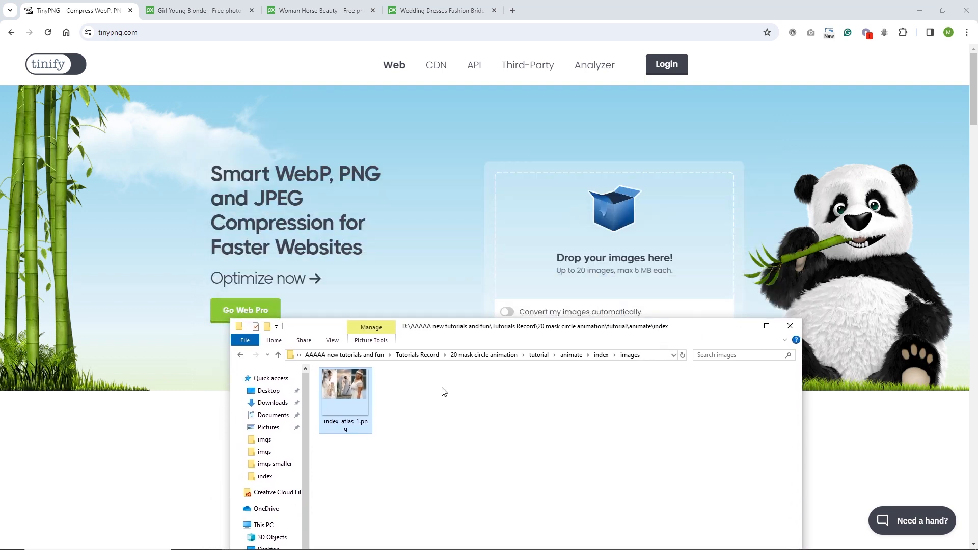
drag(359, 404, 619, 285)
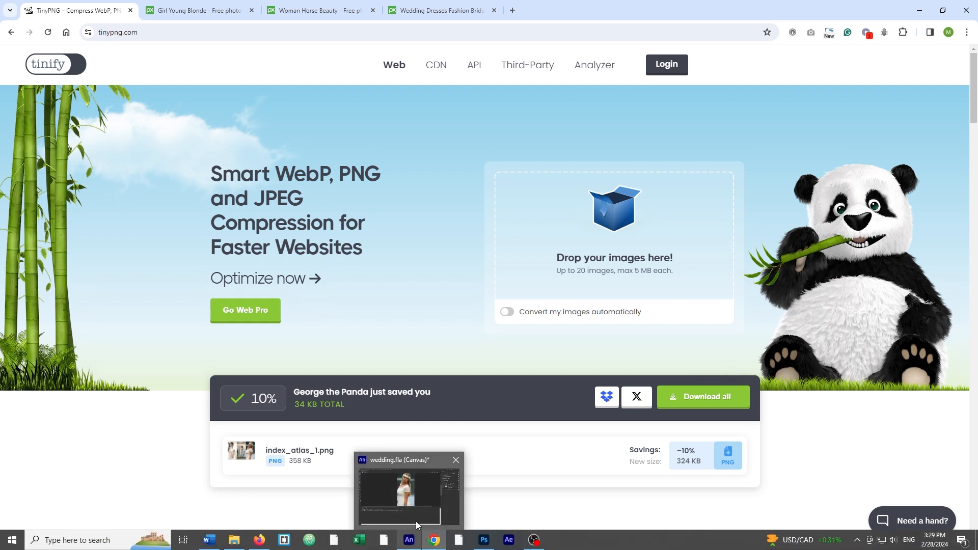
Step: Return to File Explorer and delete the published images folder, index.html and index.js from the index folder
click(236, 538)
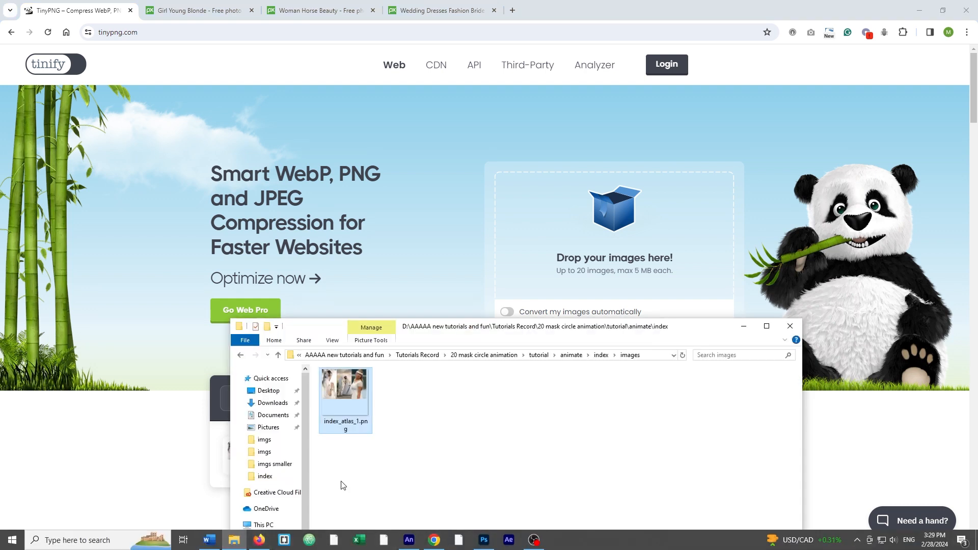
drag(691, 324, 657, 224)
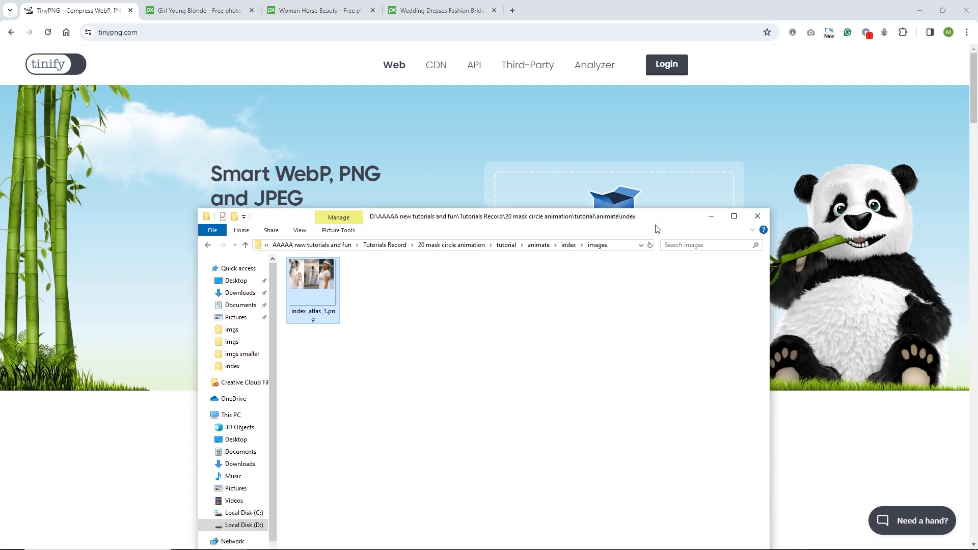
click(568, 245)
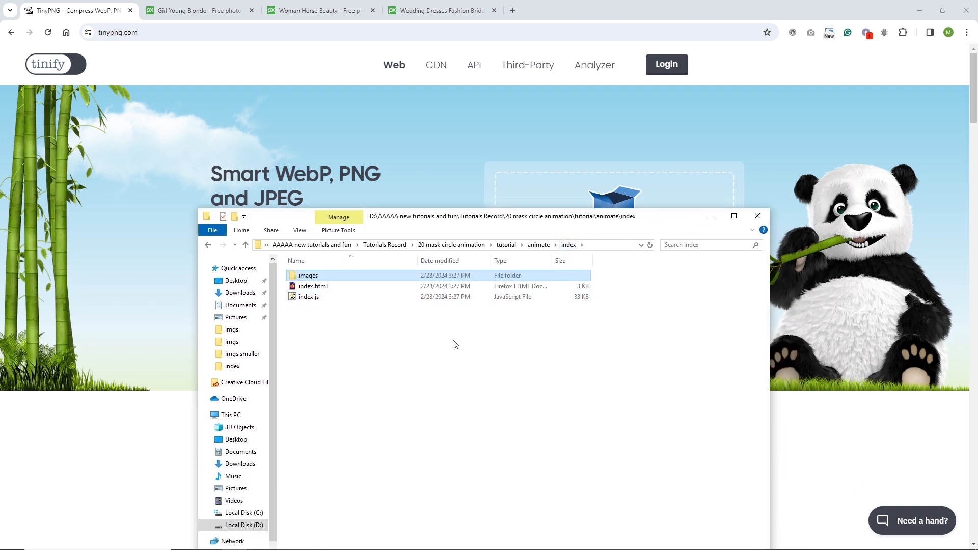
click(311, 301)
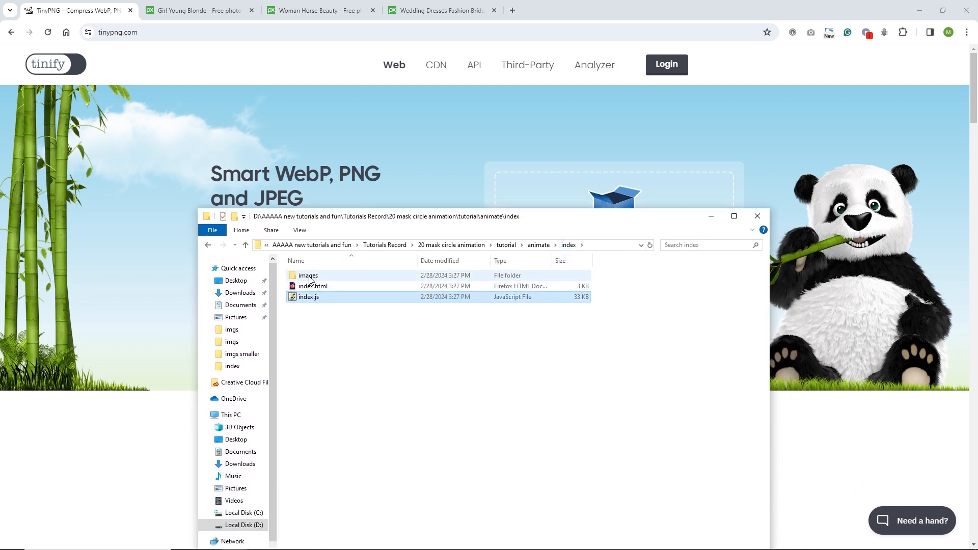
shift+click(309, 279)
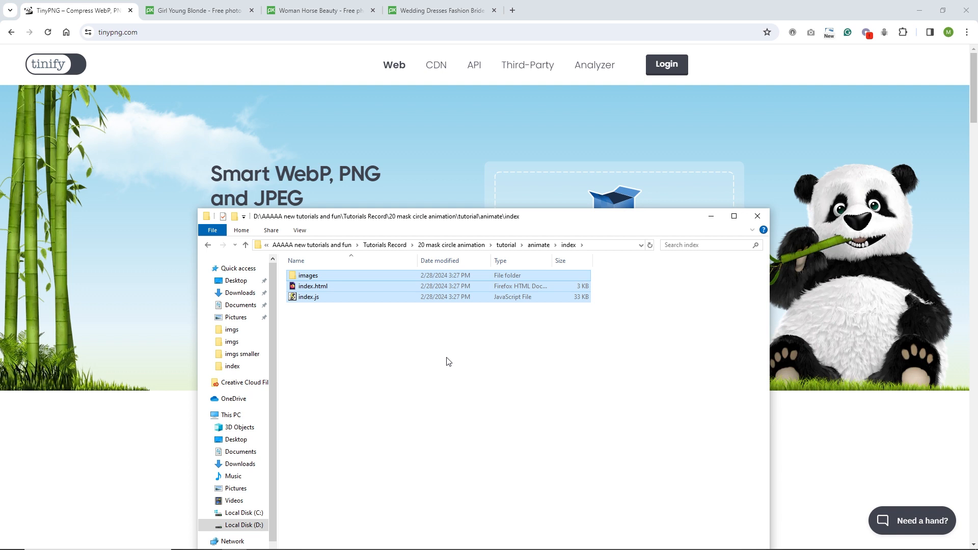
key(Delete)
Step: Switch to Animate, set the image assets to export as Texture at 32 Bit quality, and publish the document
mouse_move(423, 542)
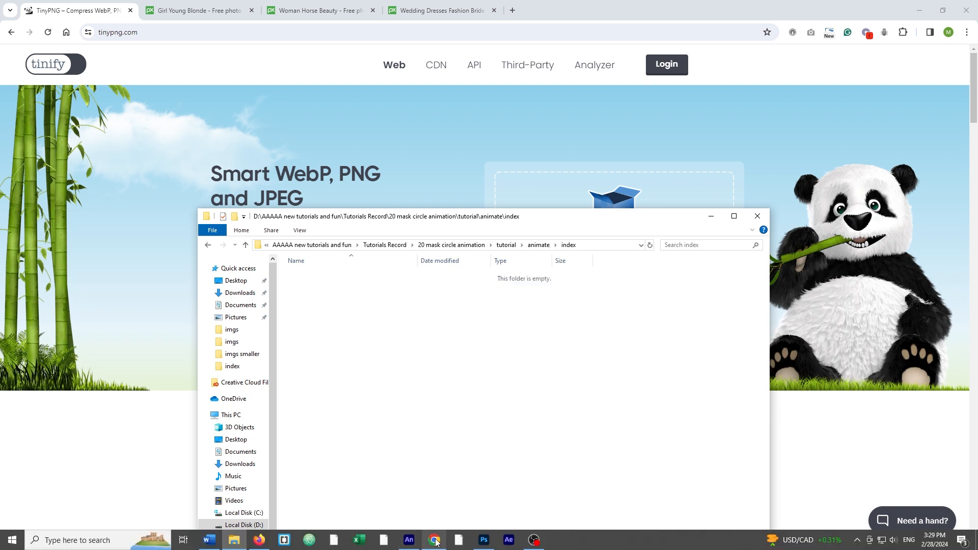
click(410, 541)
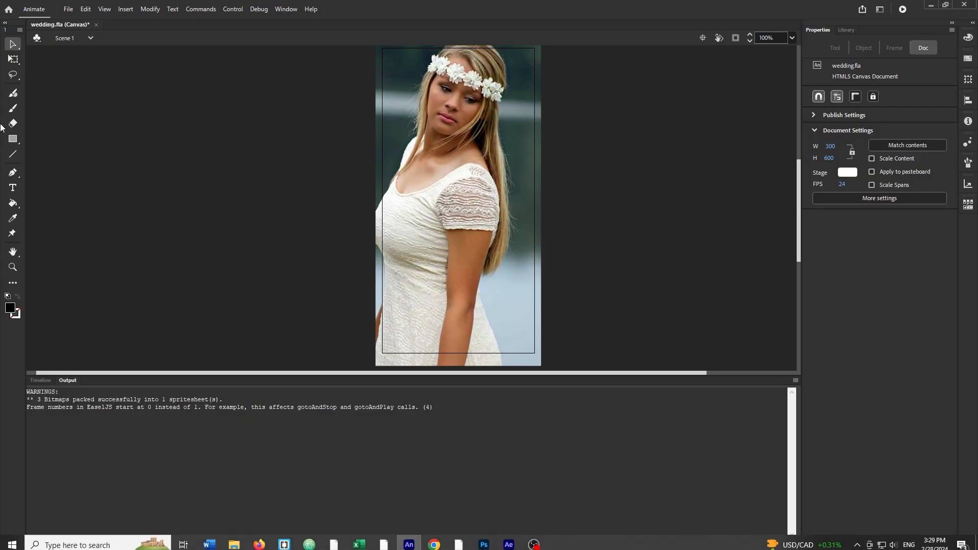
click(67, 9)
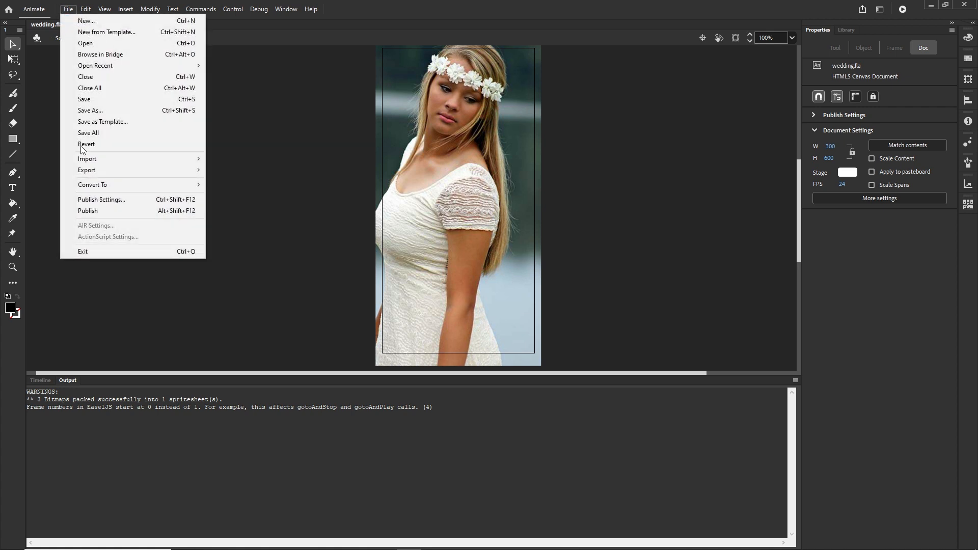
click(116, 200)
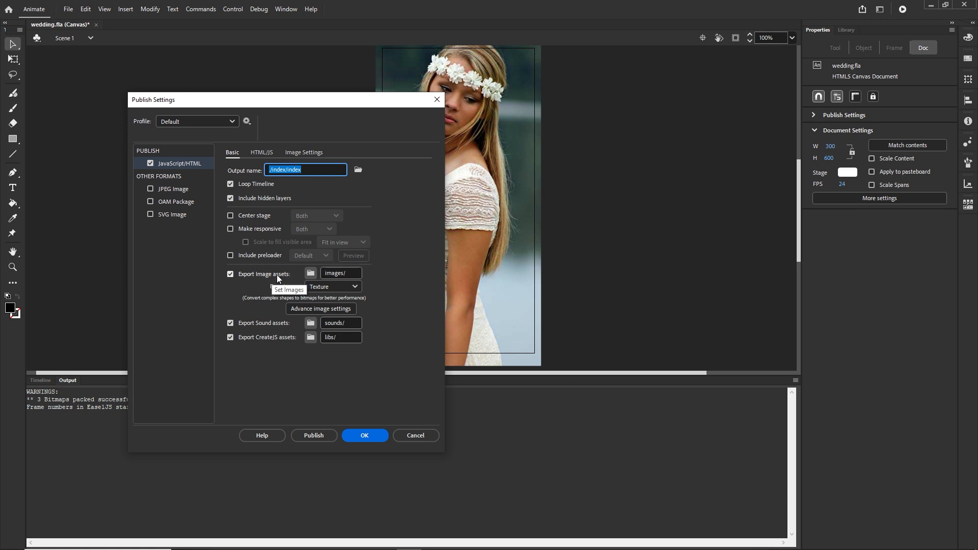
click(356, 286)
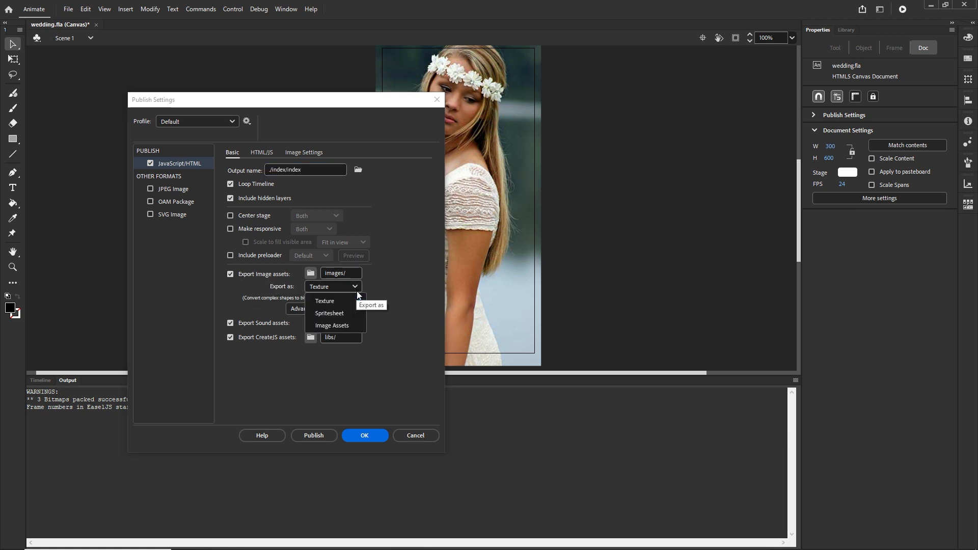
click(327, 303)
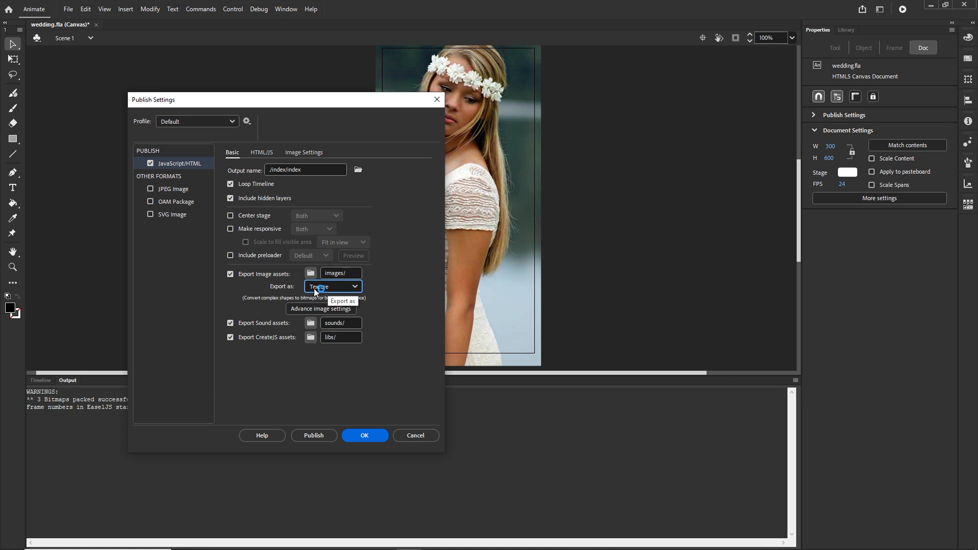
click(312, 155)
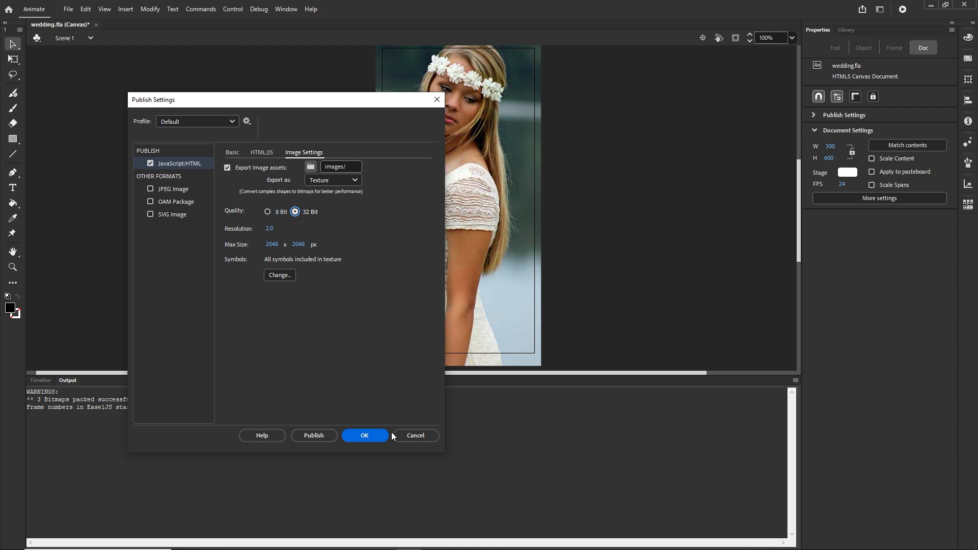
click(364, 436)
click(68, 9)
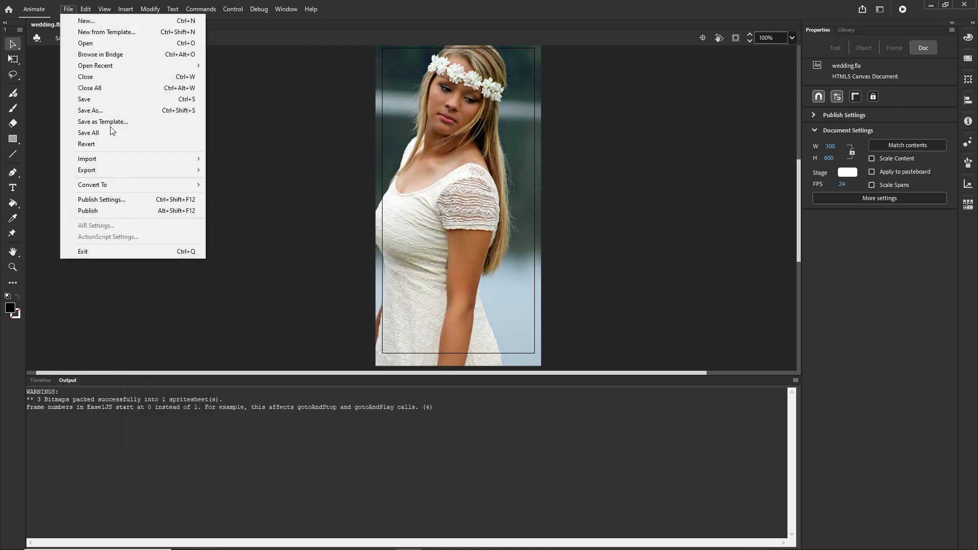
click(100, 211)
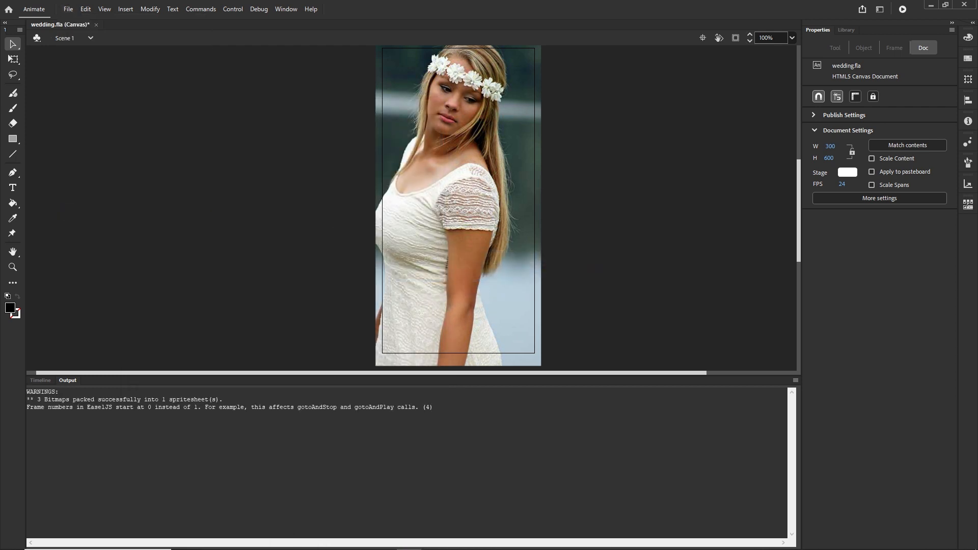
Step: Return to File Explorer and check the file size of the republished index_atlas_1.png in the images folder
click(233, 540)
click(305, 278)
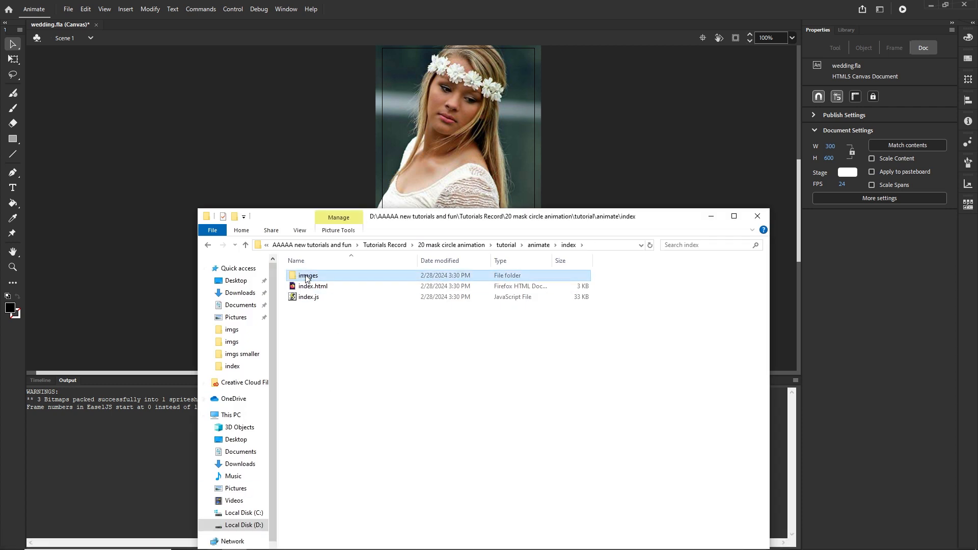
double_click(305, 277)
click(321, 283)
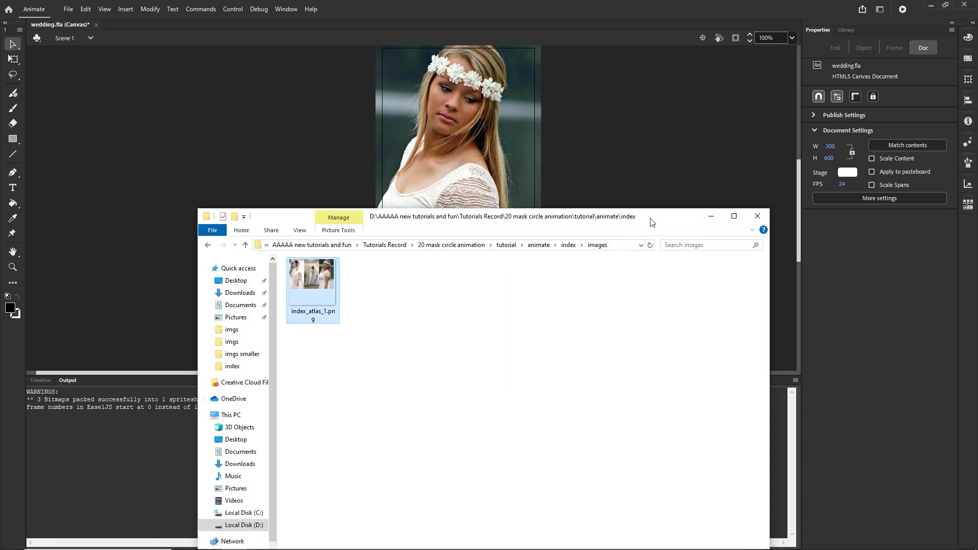
drag(650, 222, 662, 174)
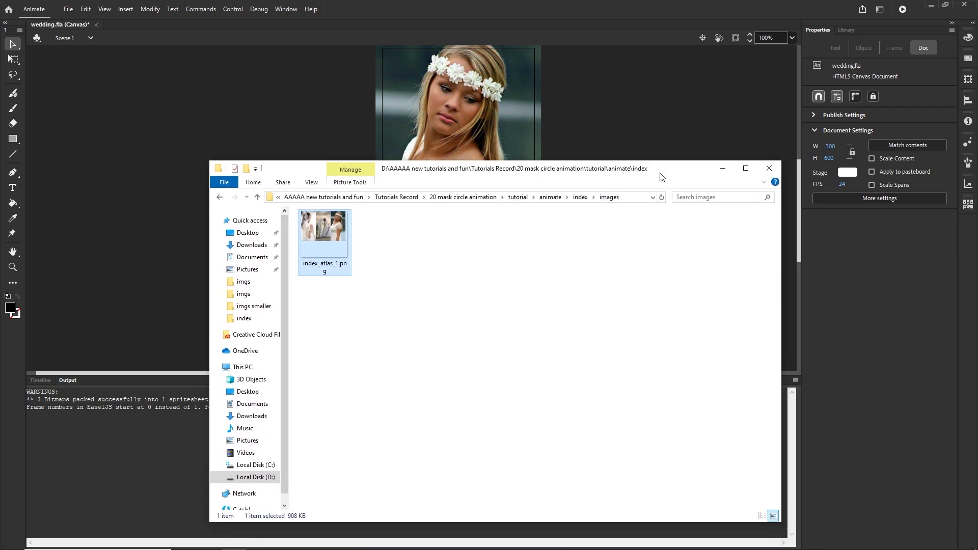
Step: Empty the index folder by deleting the republished images folder, index.html and index.js
click(220, 198)
click(328, 250)
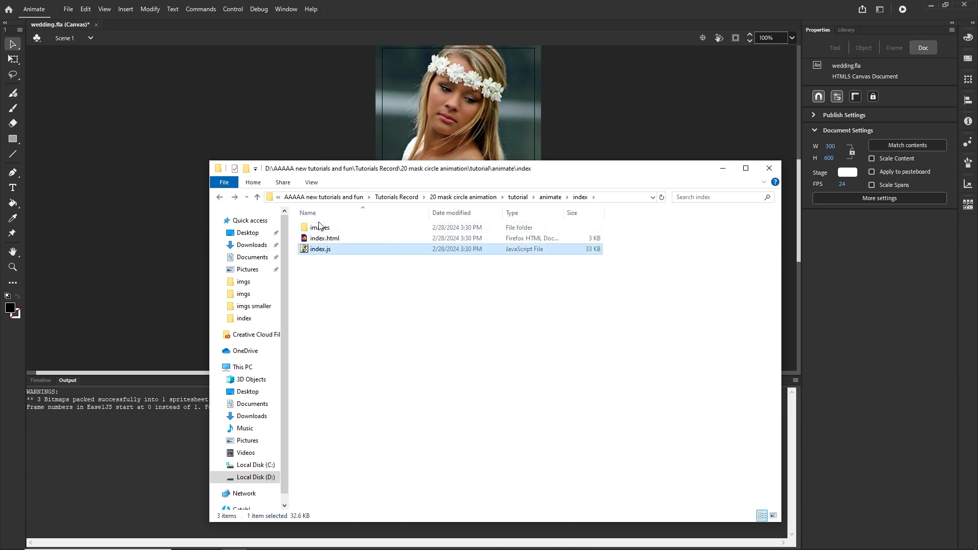
shift+click(320, 227)
key(Delete)
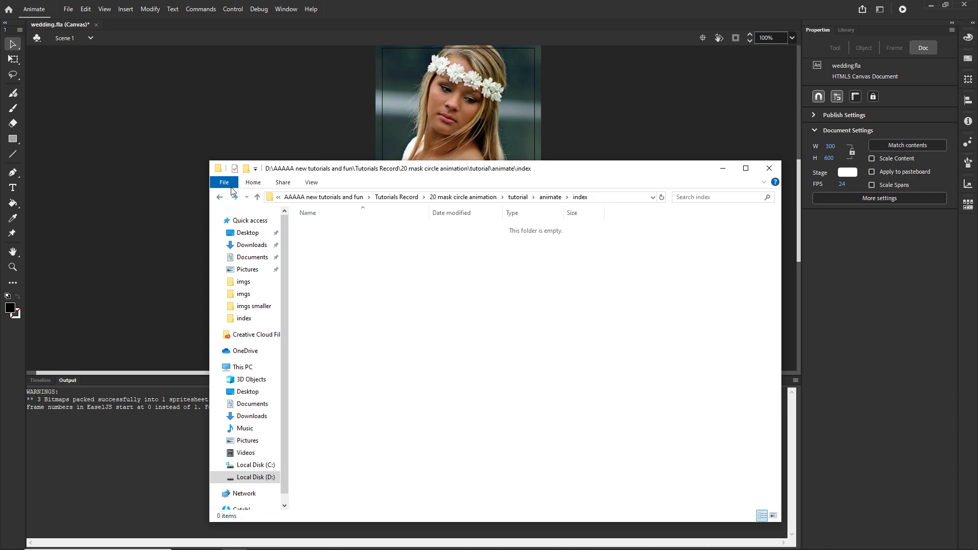
Step: Switch to Animate and set the publish settings to export image assets as Spritesheet
click(167, 161)
click(68, 10)
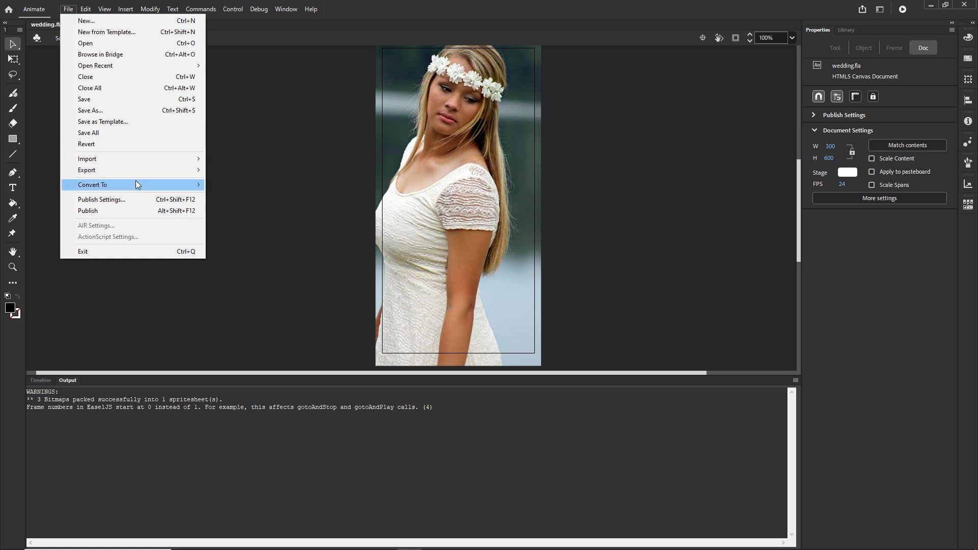
click(127, 201)
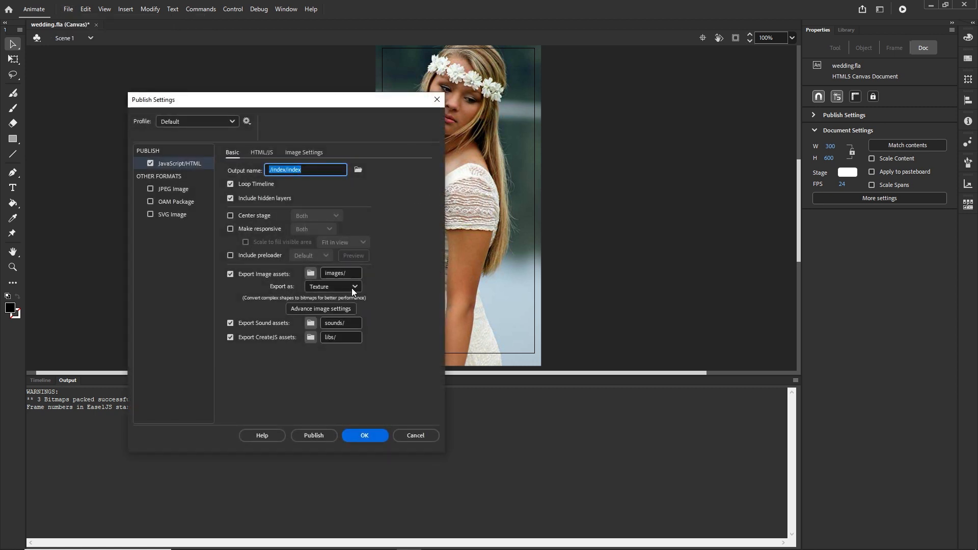
click(352, 288)
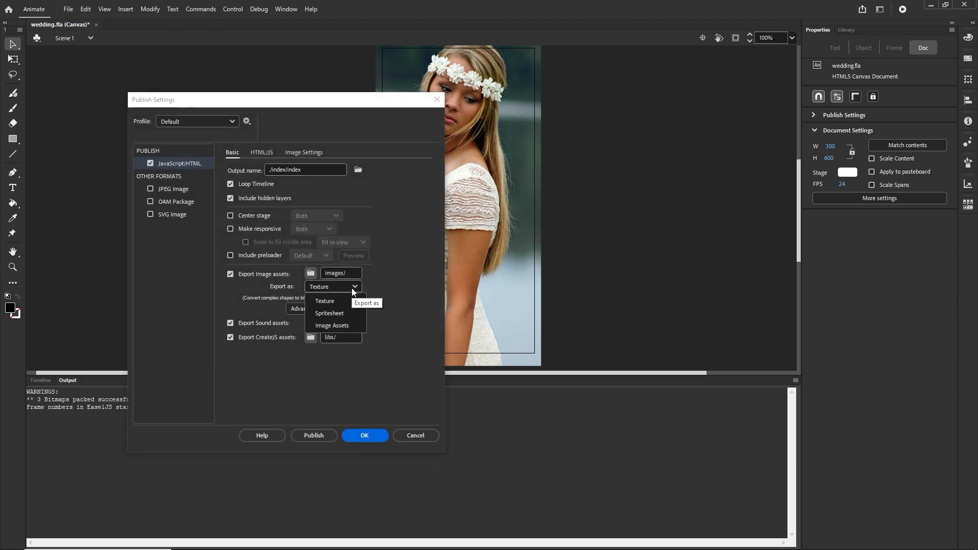
click(332, 313)
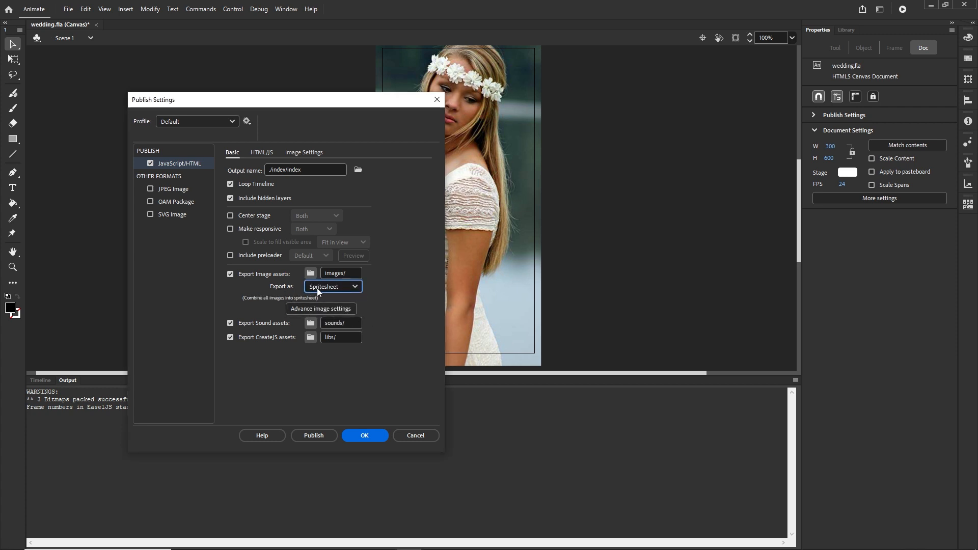
Step: Set the spritesheet image format to JPEG in the publish settings and publish the document
click(308, 156)
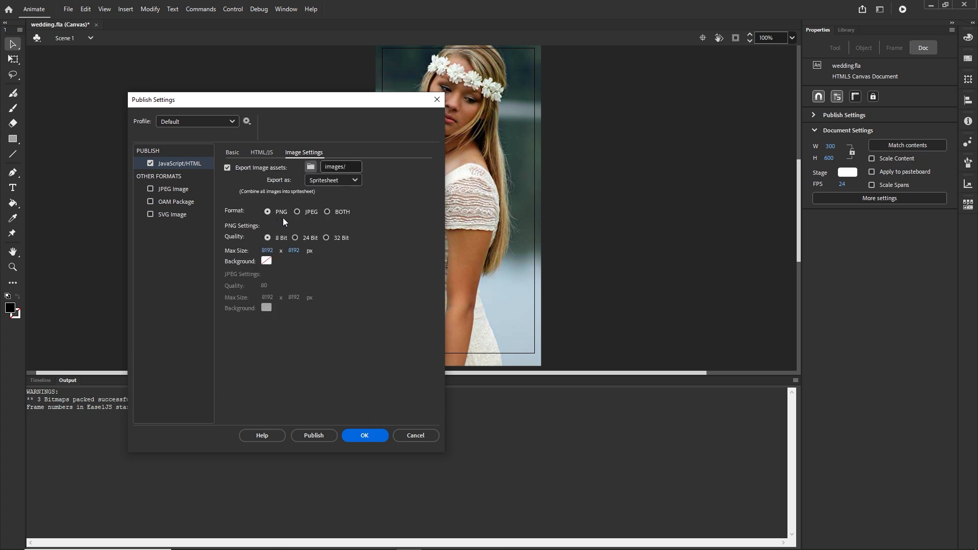
click(297, 212)
click(328, 212)
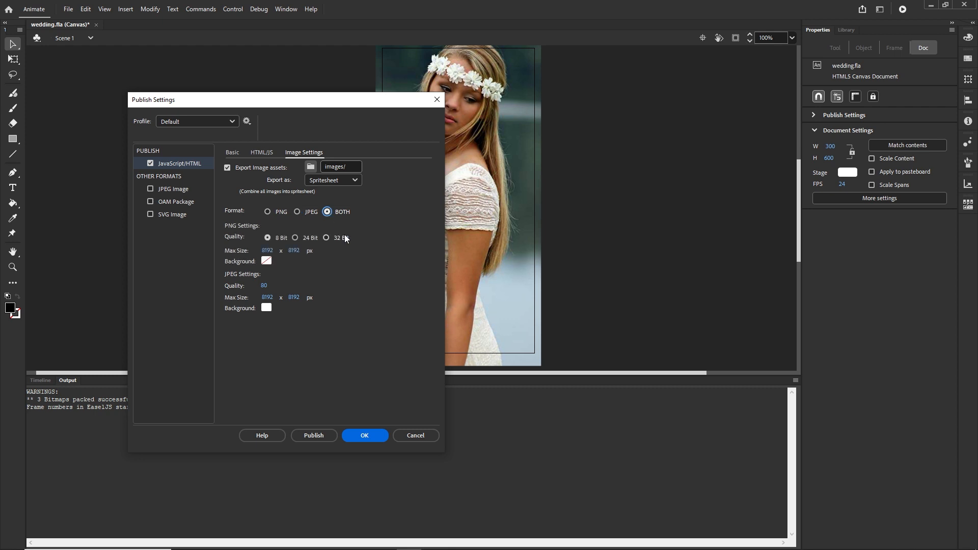
click(297, 212)
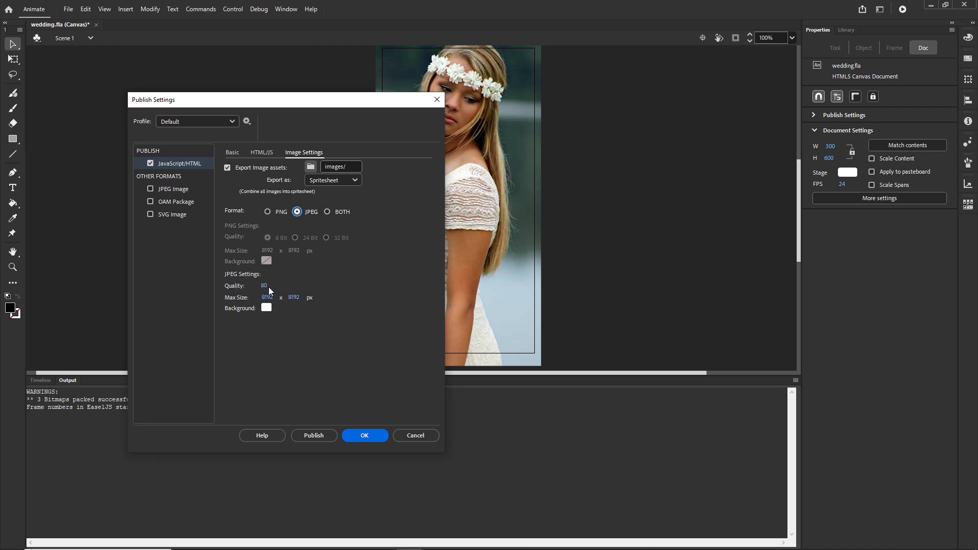
click(365, 436)
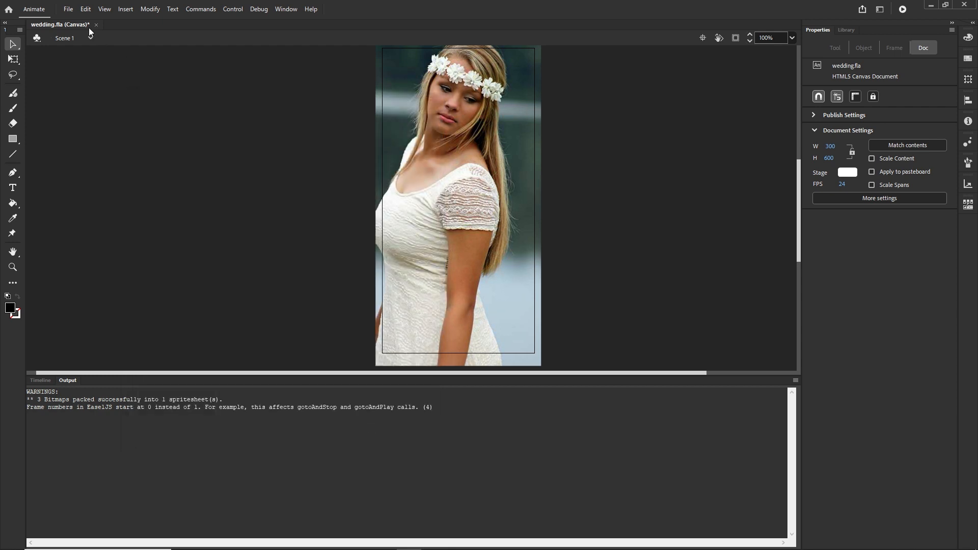
click(69, 10)
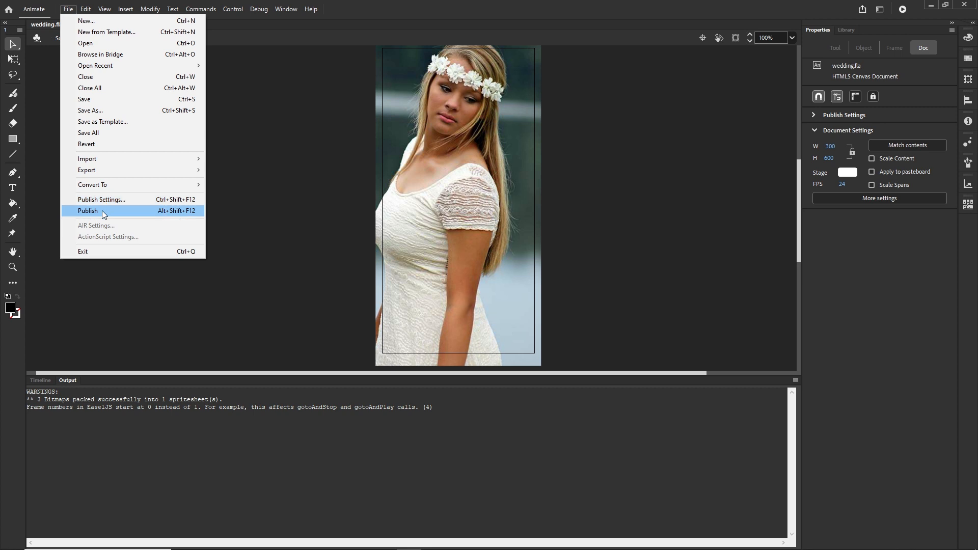
click(103, 212)
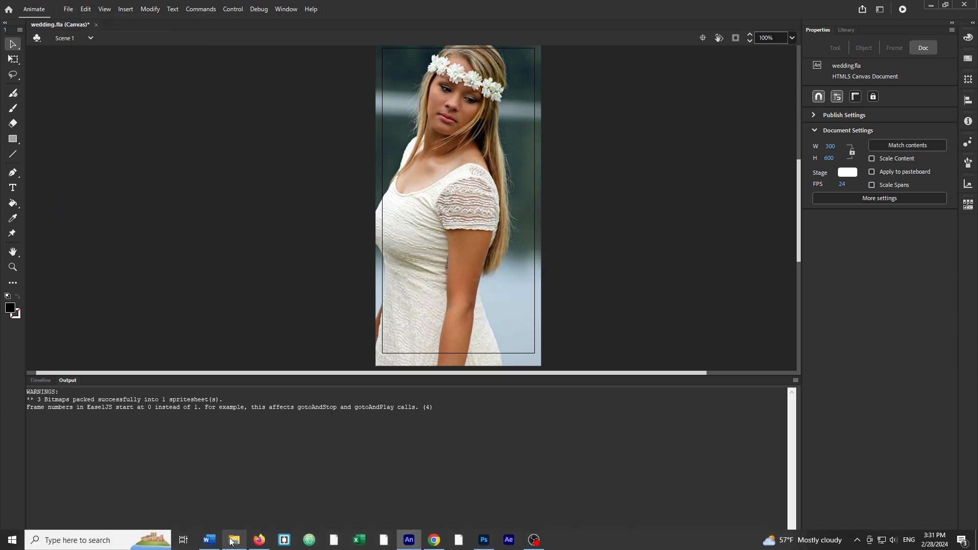
Step: Return to File Explorer and check the file size of index_atlas_1.jpg in the published images folder
click(233, 540)
double_click(320, 230)
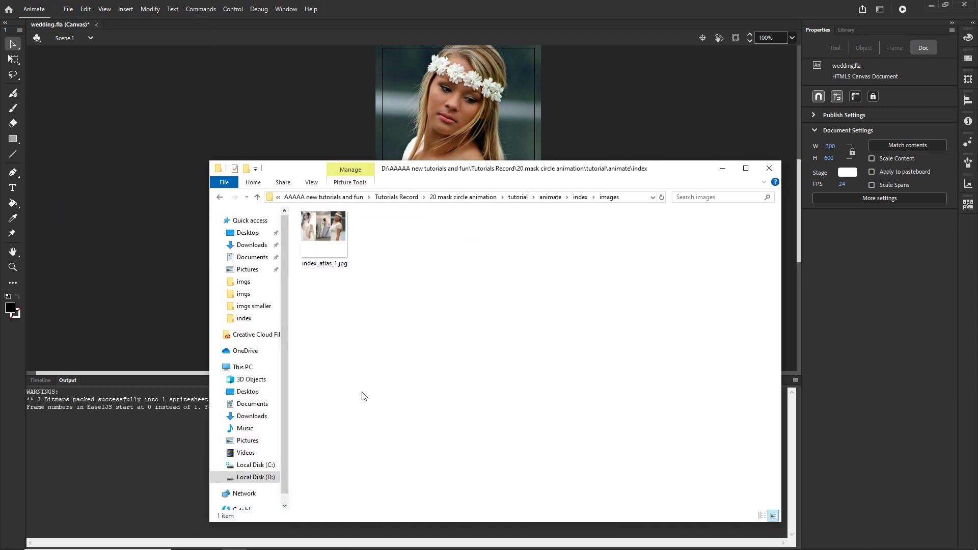
click(329, 240)
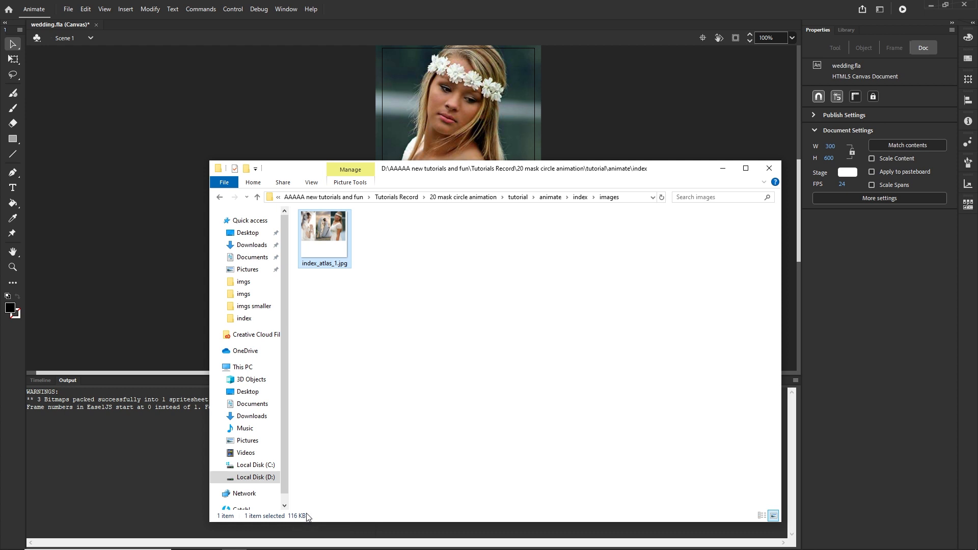
click(362, 367)
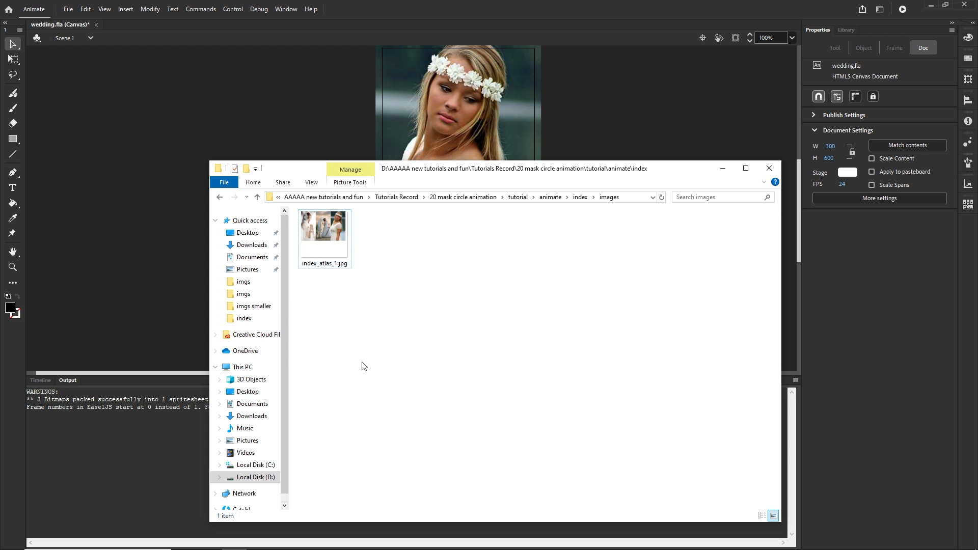
click(222, 199)
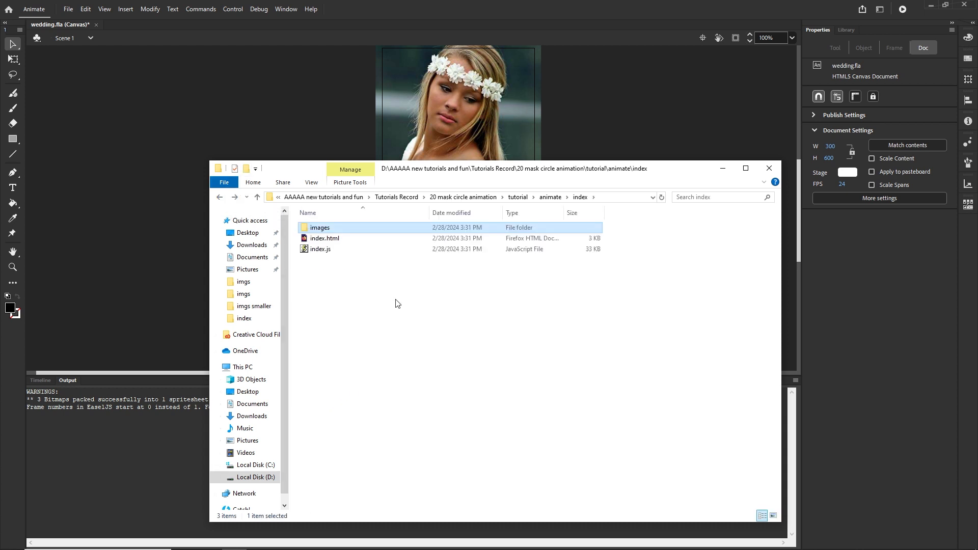
click(235, 197)
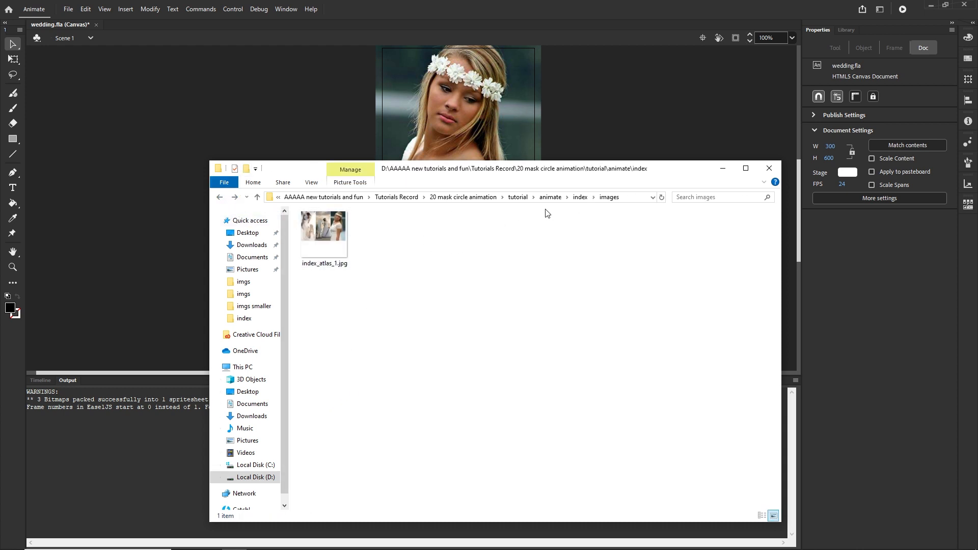
click(580, 197)
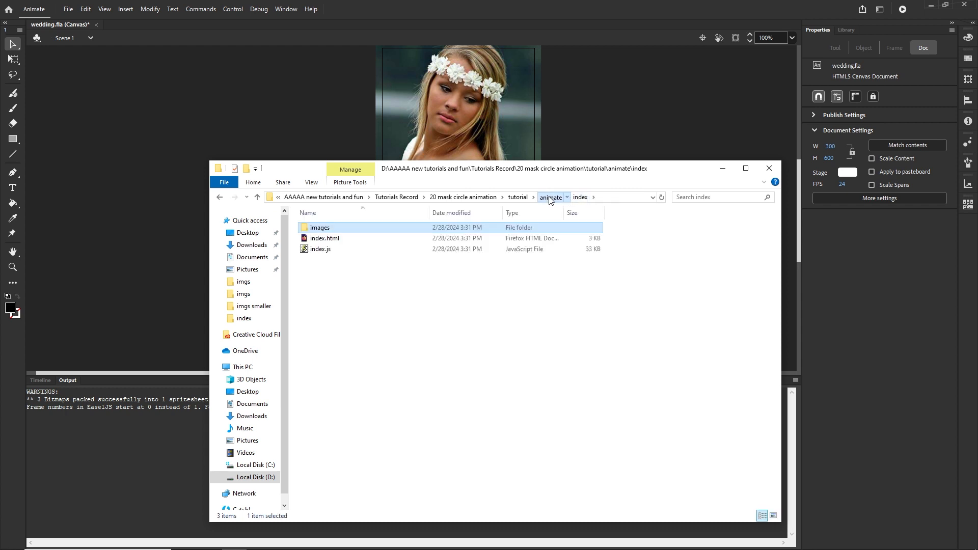
Step: Compress the index folder inside the animate folder into a zip archive named index.zip
click(549, 197)
right_click(315, 229)
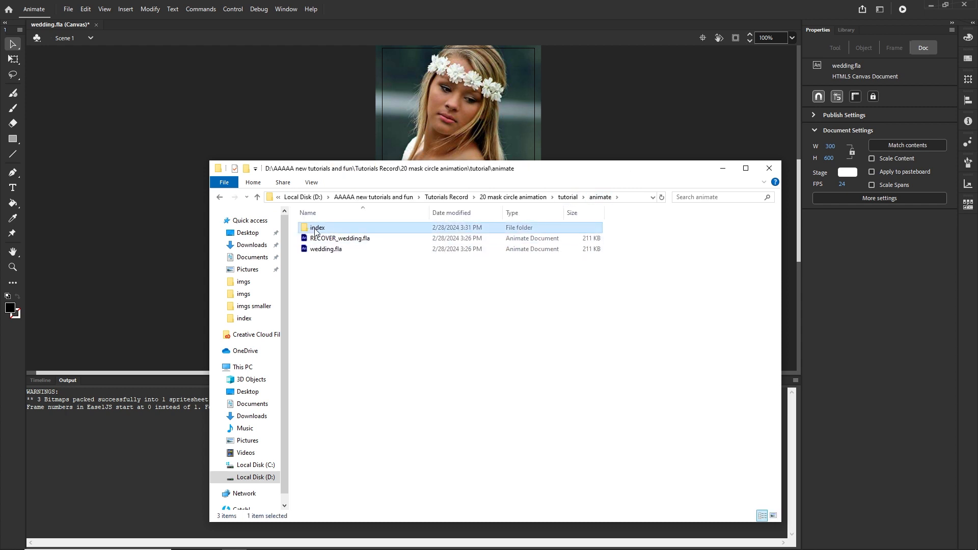
mouse_move(459, 453)
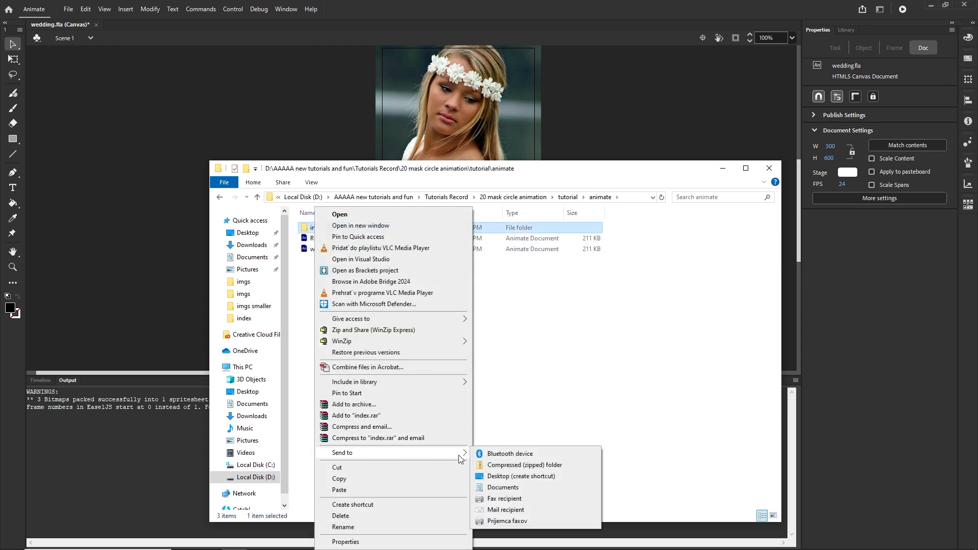
click(538, 469)
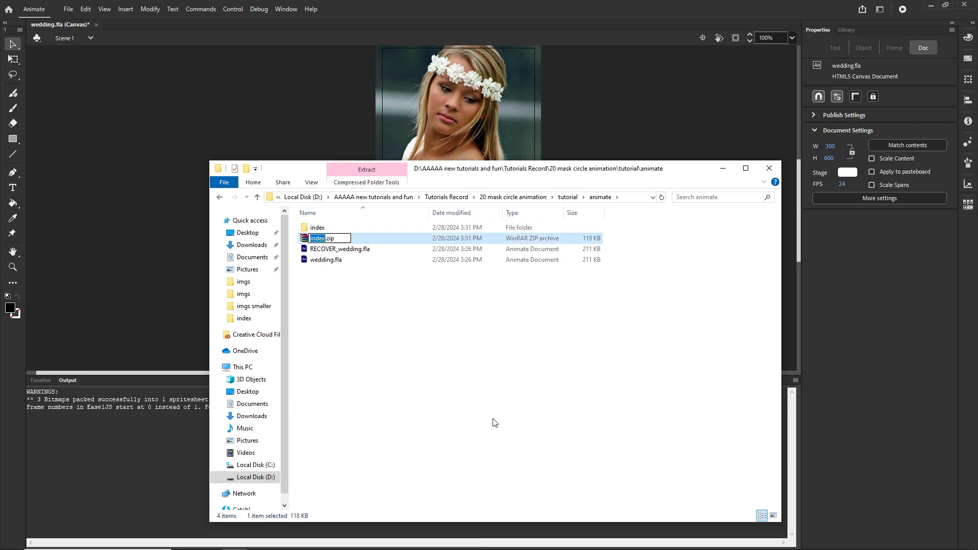
key(Return)
Step: Delete the index.zip archive from the animate folder
click(336, 275)
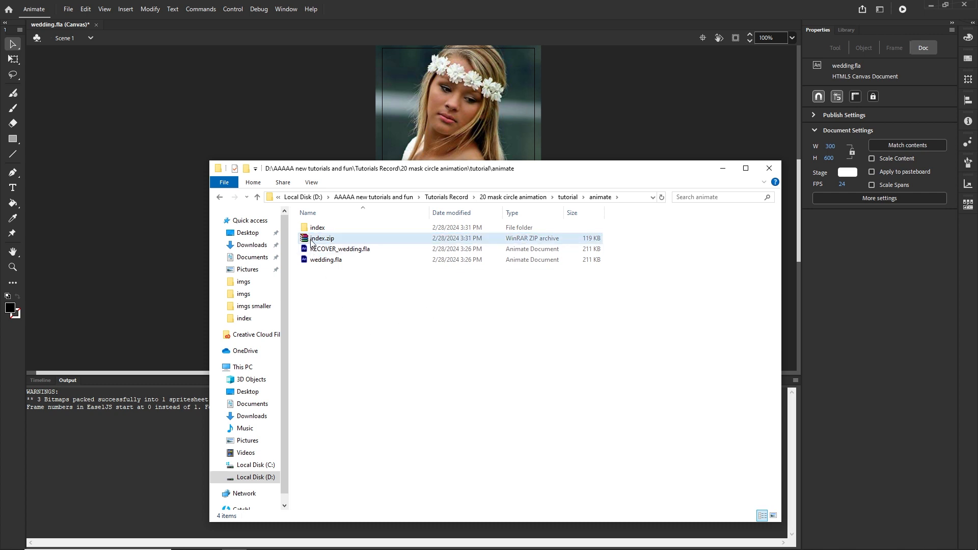
click(311, 243)
key(Delete)
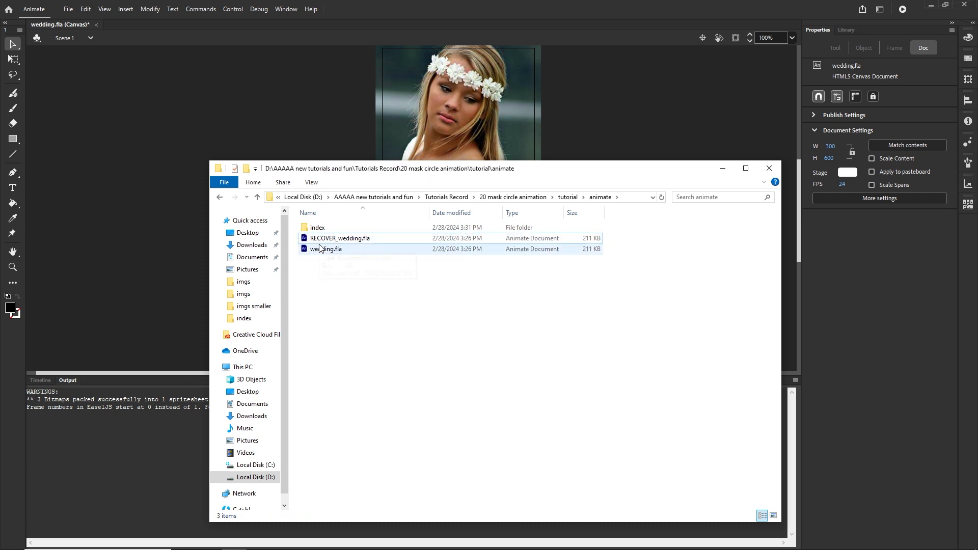
Step: Switch to Animate, turn off Hosted Libraries in the HTML/JS publish settings, and republish the document
click(722, 168)
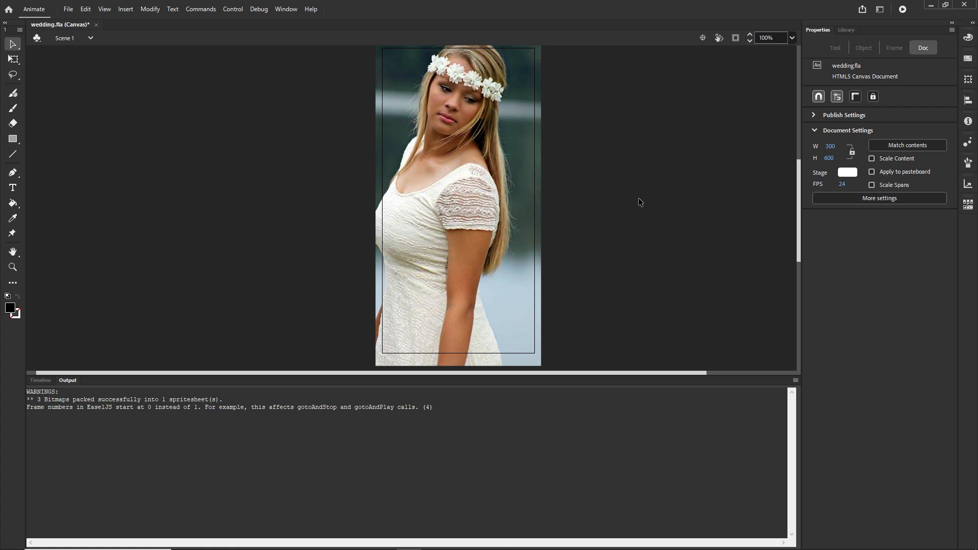
click(66, 10)
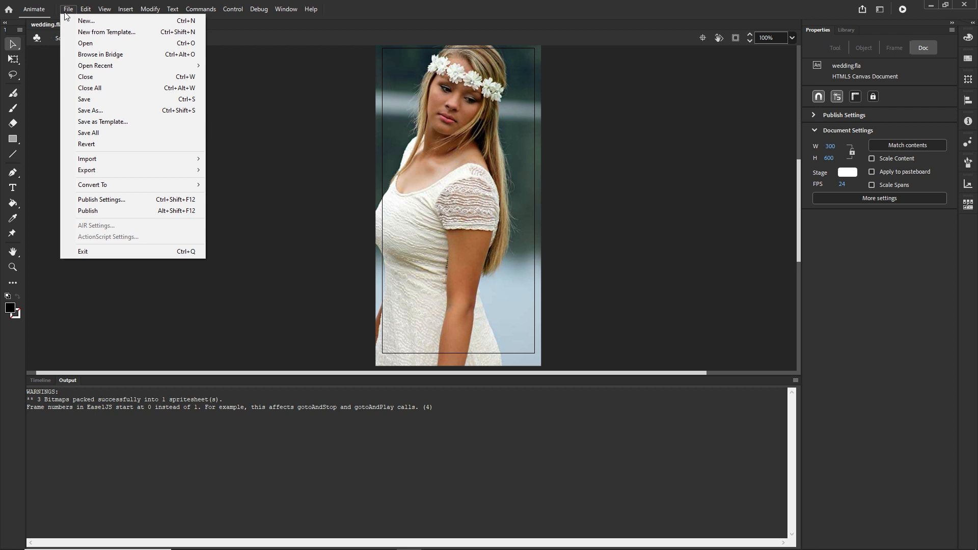
click(119, 201)
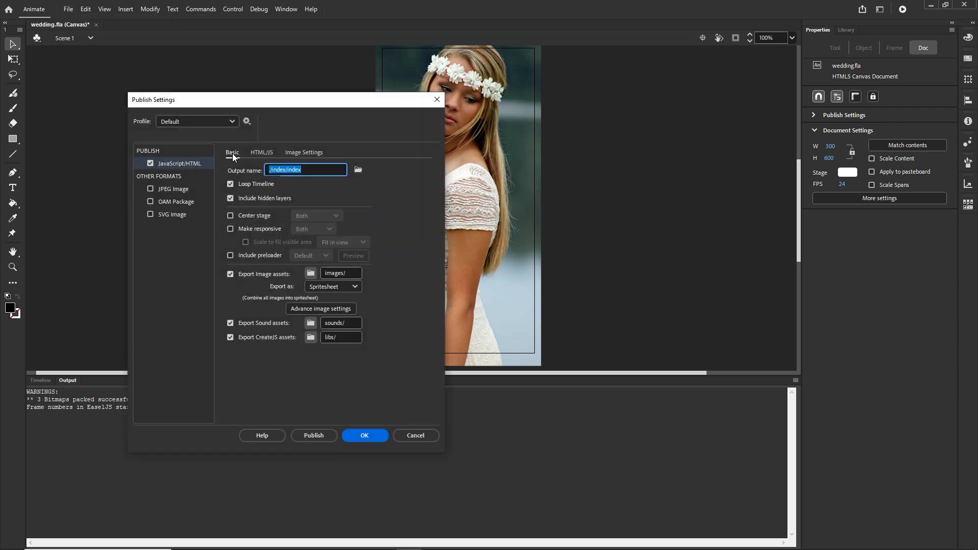
click(260, 152)
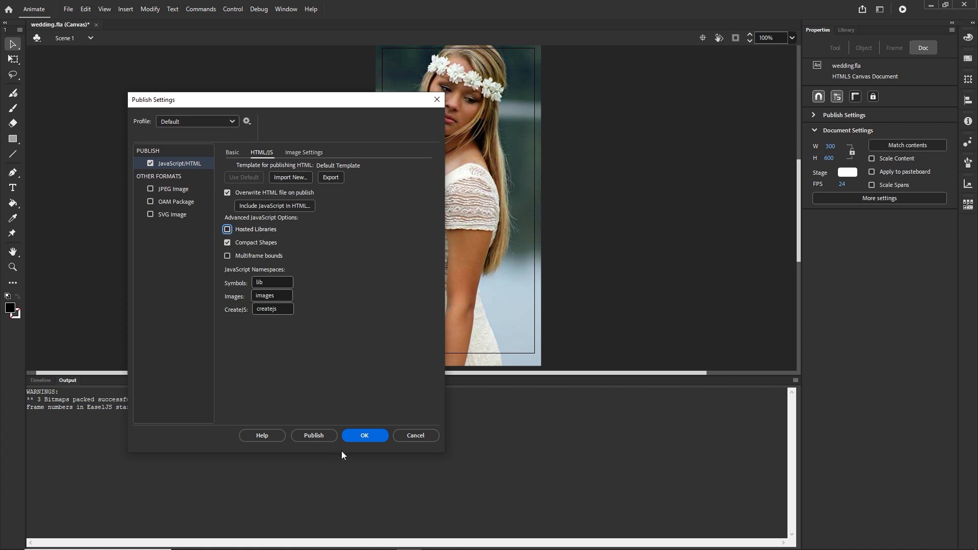
click(364, 436)
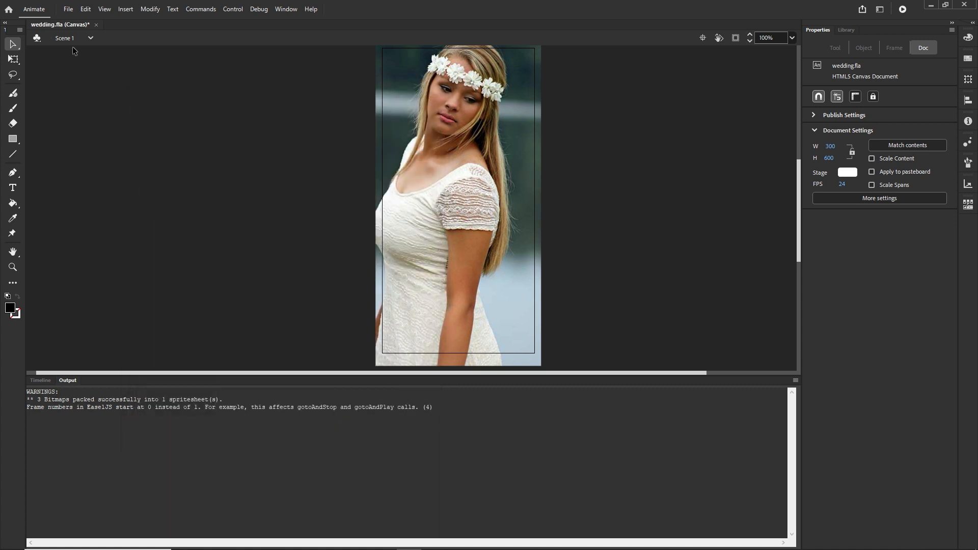
click(68, 11)
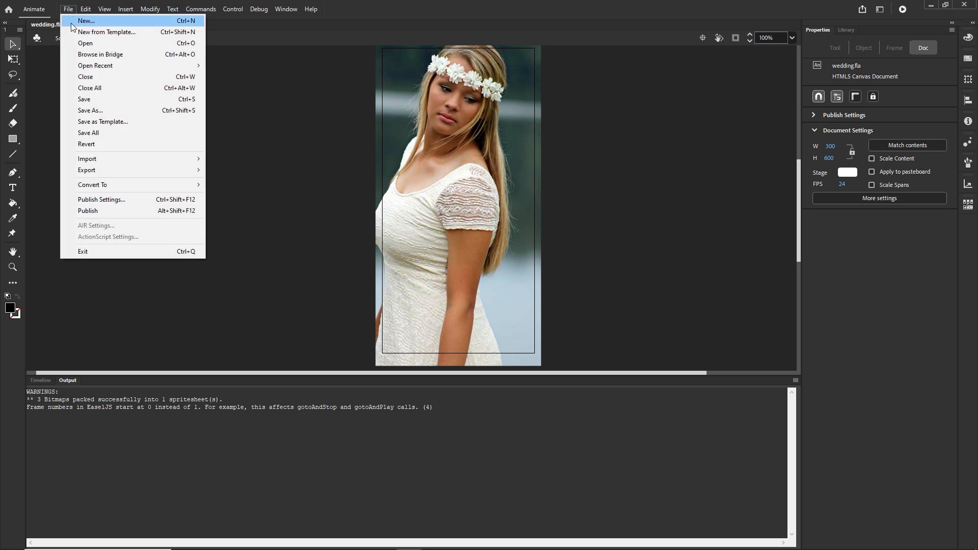
click(95, 213)
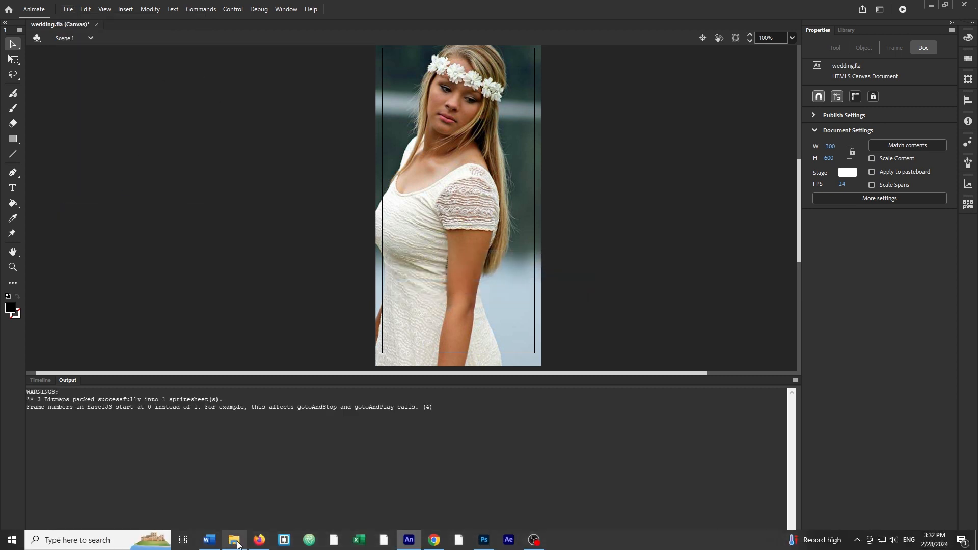
Step: Return to File Explorer and examine the contents of the newly published libs folder and its 1.0.0 subfolder
click(235, 541)
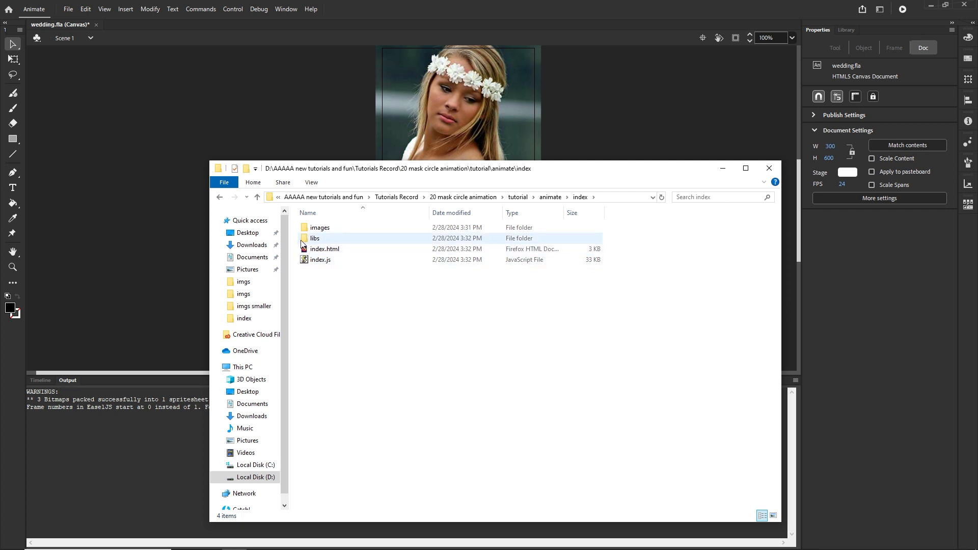
double_click(315, 238)
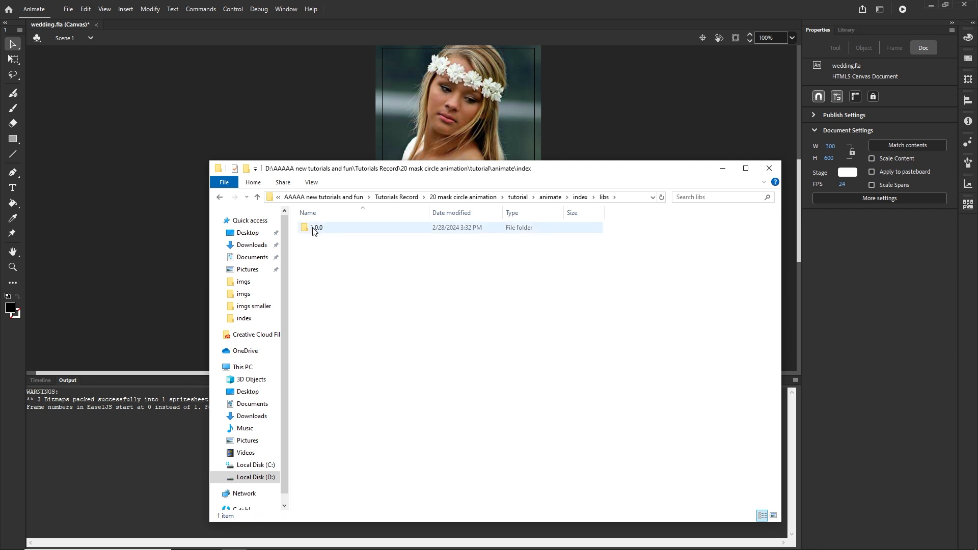
double_click(313, 230)
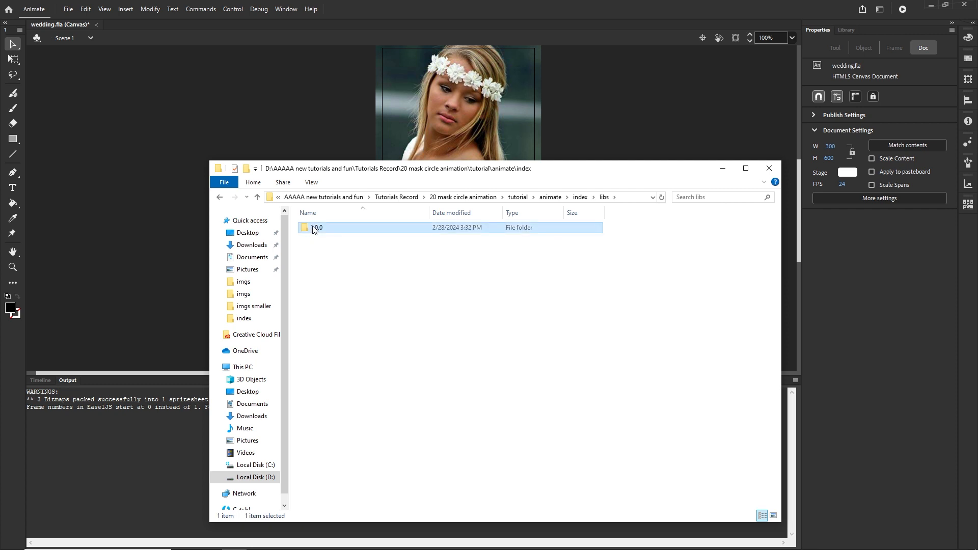
click(219, 199)
click(219, 199)
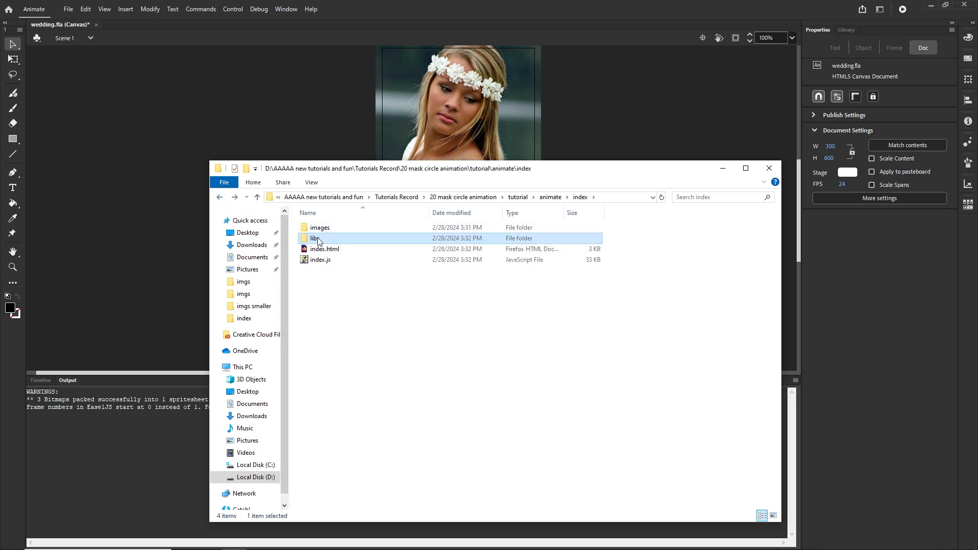
Step: Go back to the animate folder and compress the index folder into a zip archive named index.zip
click(219, 198)
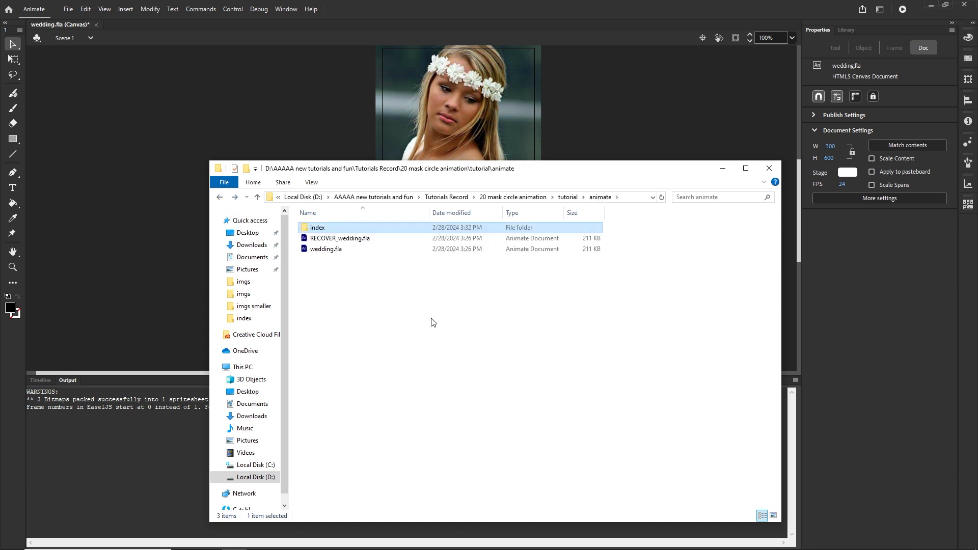
click(431, 320)
click(321, 230)
right_click(321, 230)
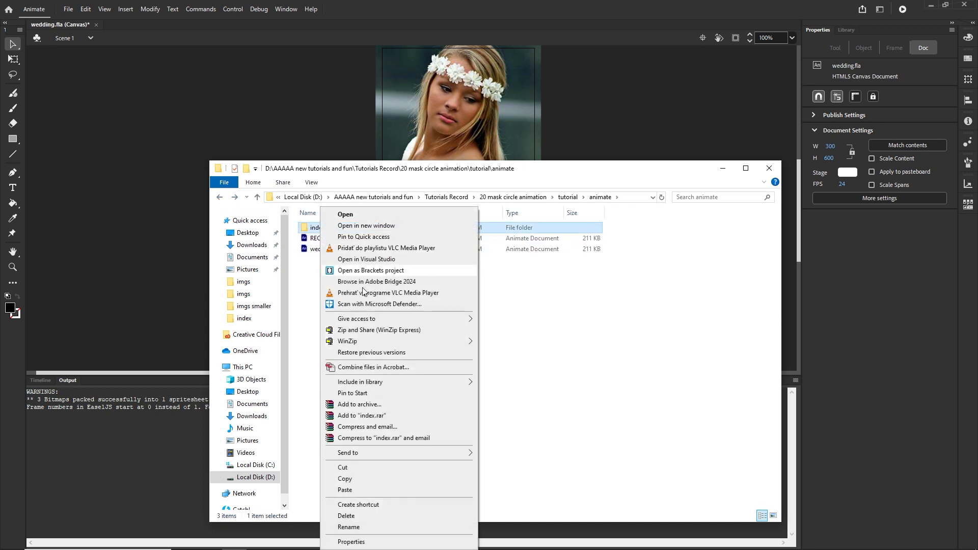
mouse_move(457, 453)
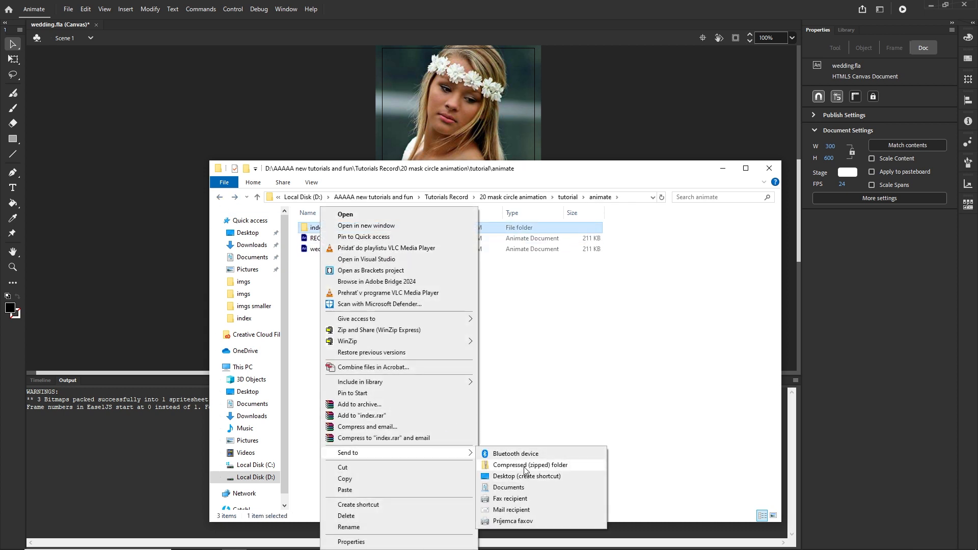
click(540, 468)
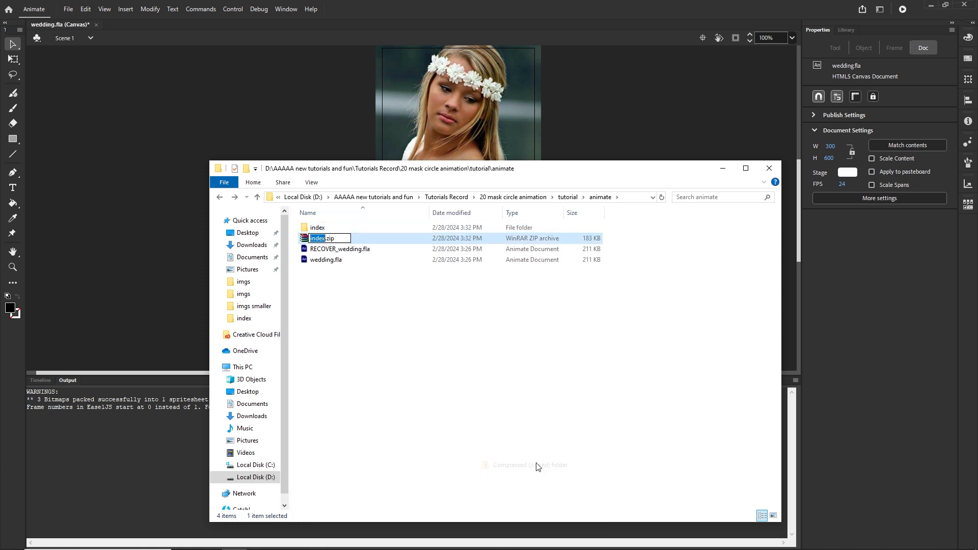
click(422, 344)
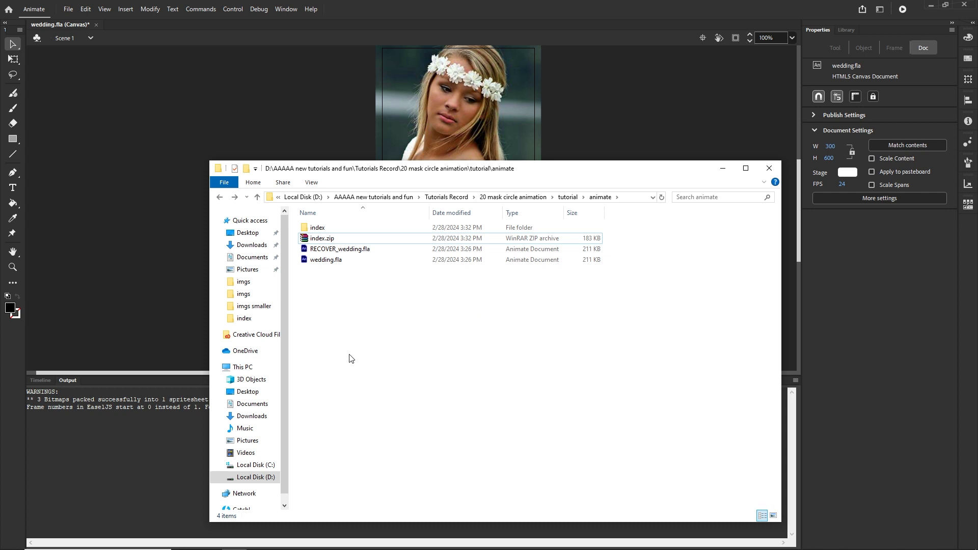
Step: Delete index.zip from the animate folder, along with all published files and subfolders inside the index folder
click(317, 239)
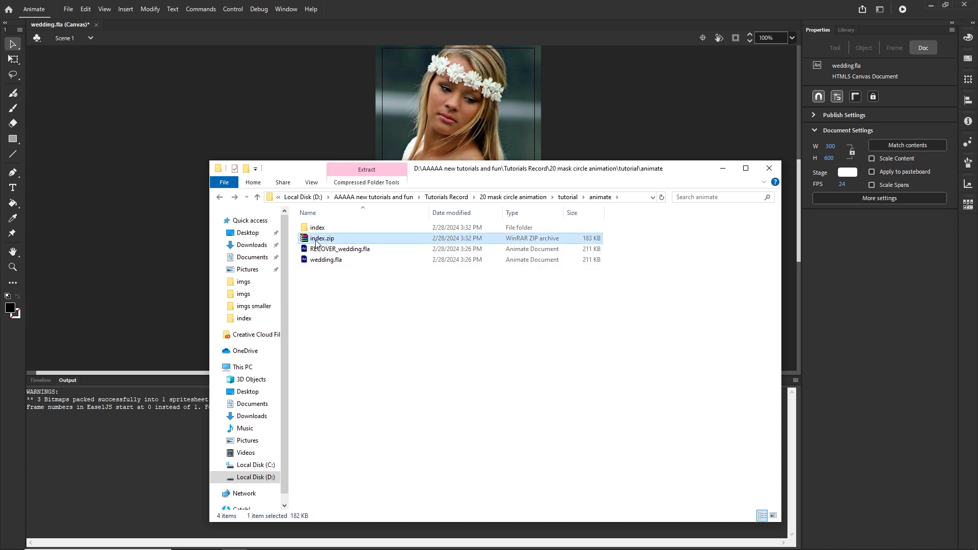
key(Delete)
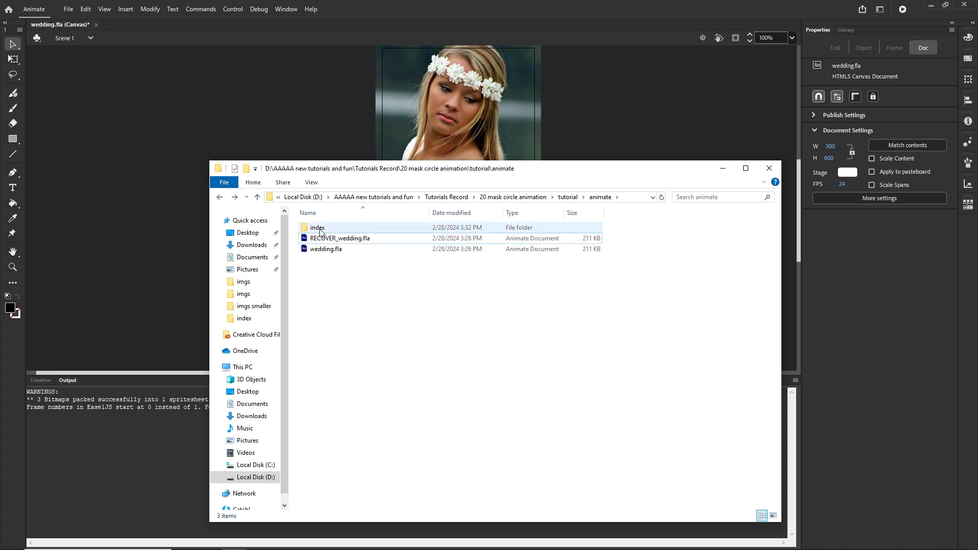
double_click(321, 229)
click(325, 260)
shift+click(324, 229)
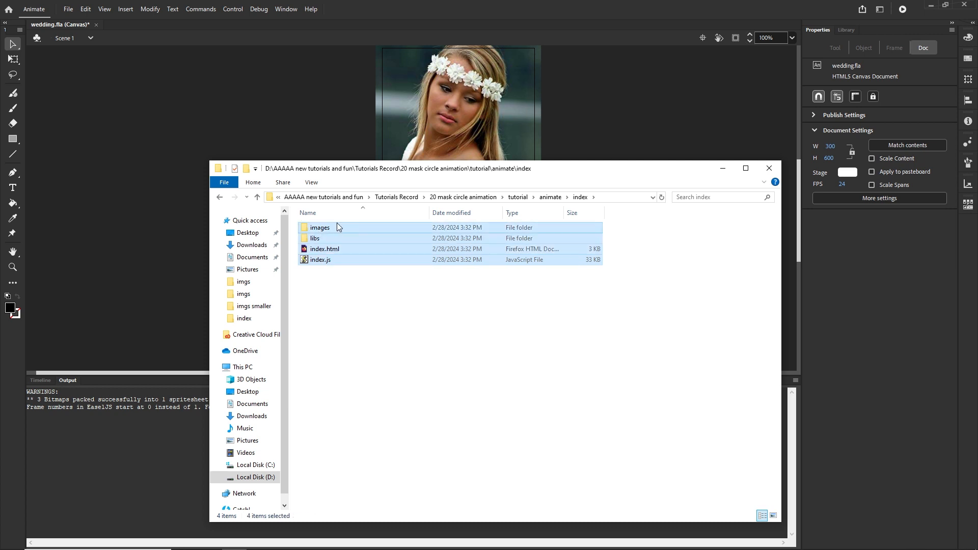
key(Delete)
Step: Switch to Animate, set the JPEG quality to 70 in the publish image settings, and republish the document
click(166, 172)
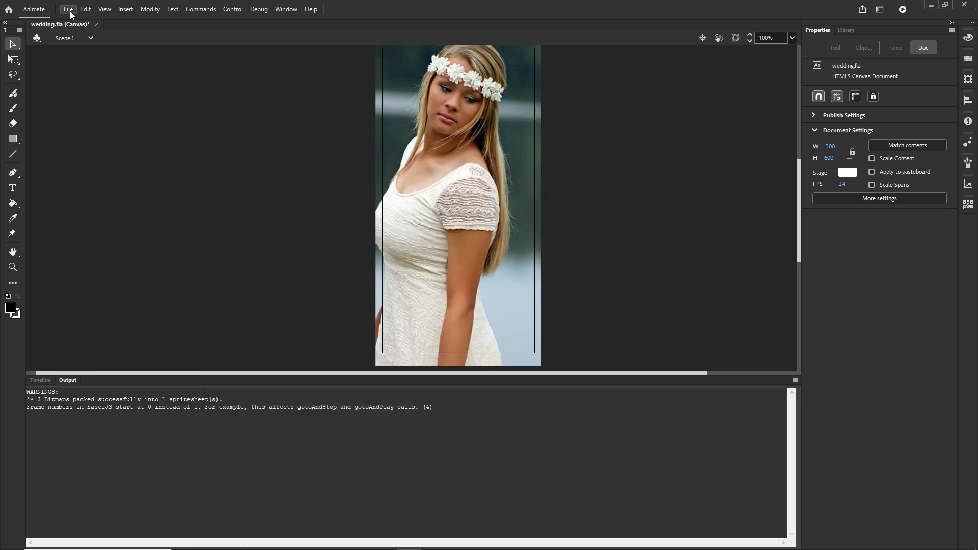
click(68, 9)
click(109, 199)
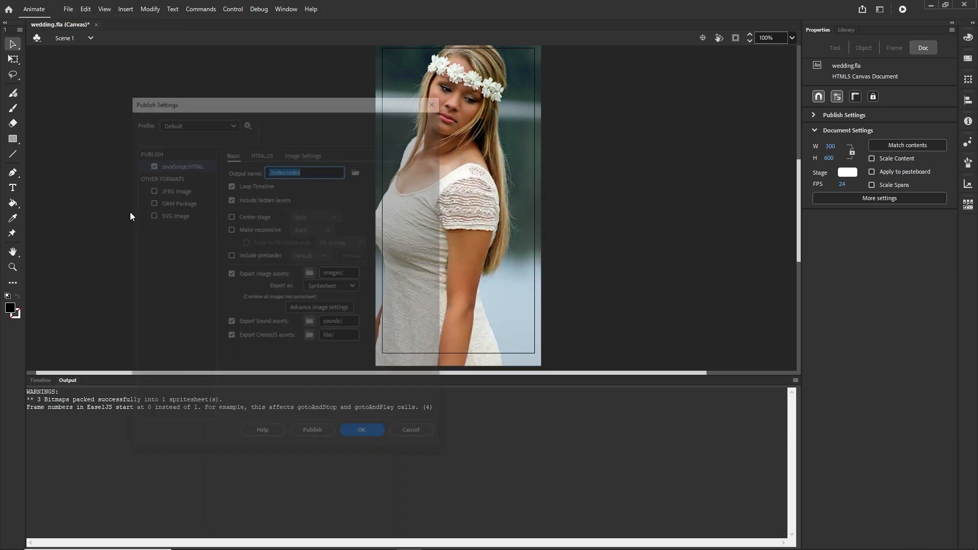
click(302, 153)
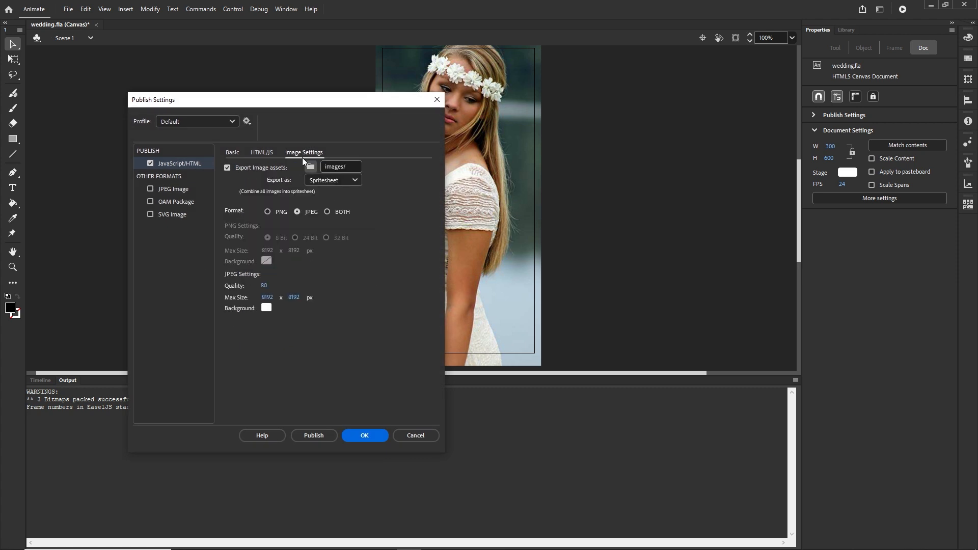
click(264, 286)
text(70)
click(371, 436)
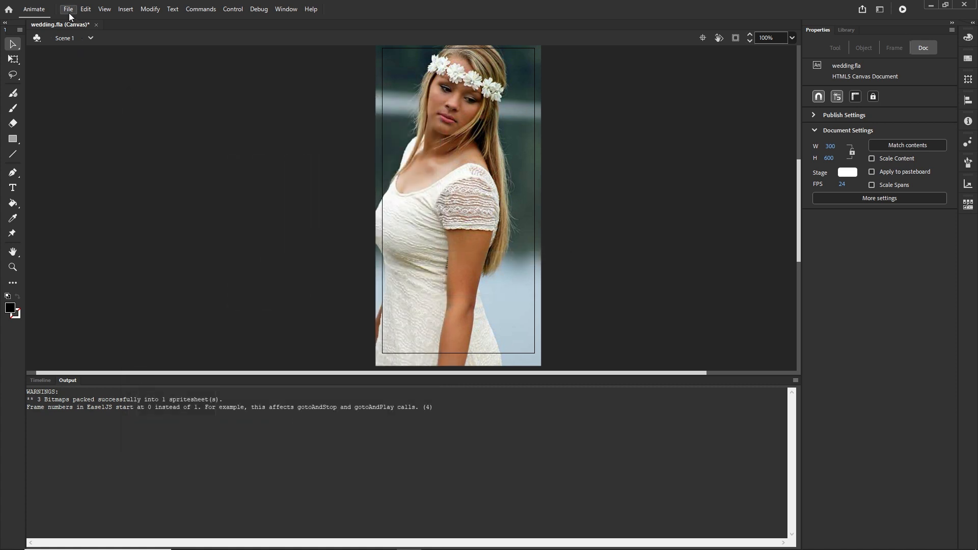
click(69, 10)
click(87, 211)
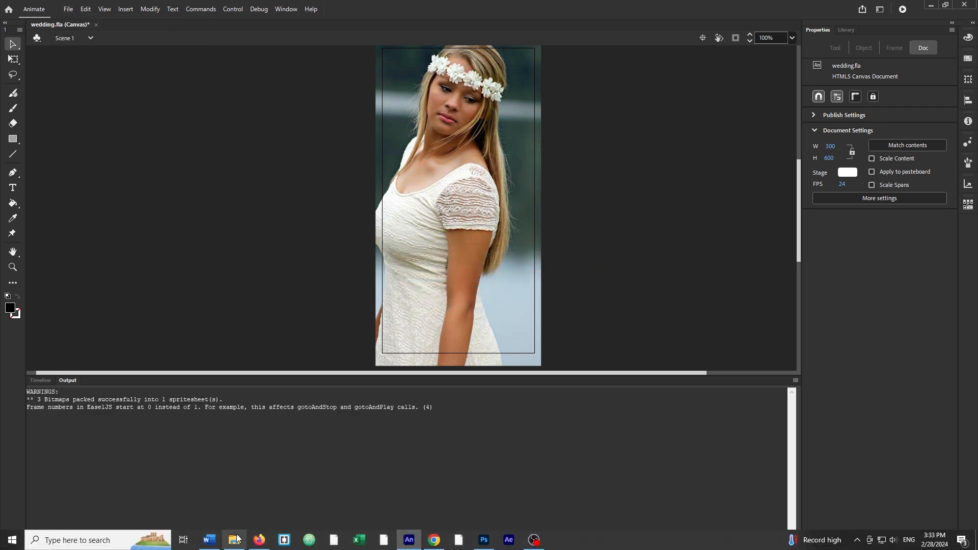
Step: Return to the animate folder in File Explorer and compress the republished index folder into index.zip
click(237, 538)
click(555, 197)
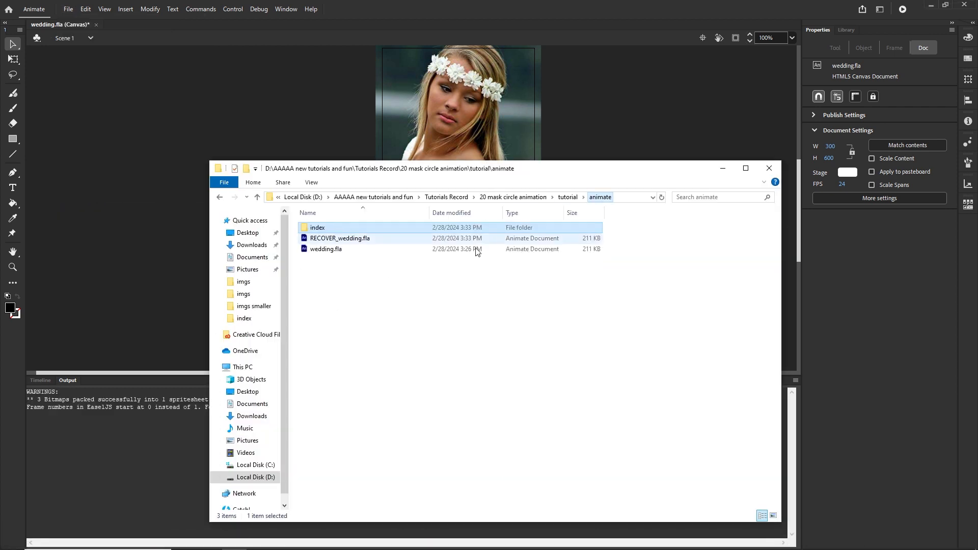
click(477, 251)
click(317, 228)
right_click(317, 228)
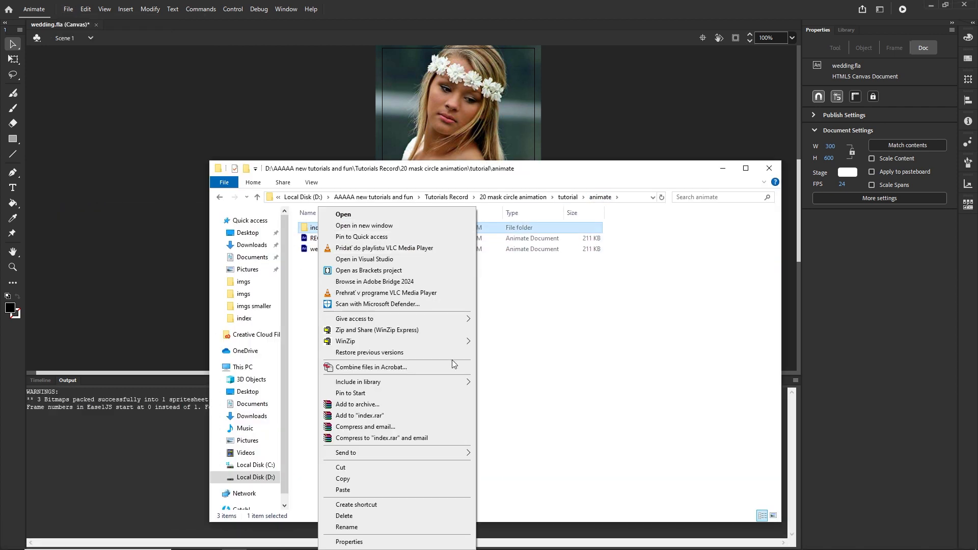
mouse_move(461, 453)
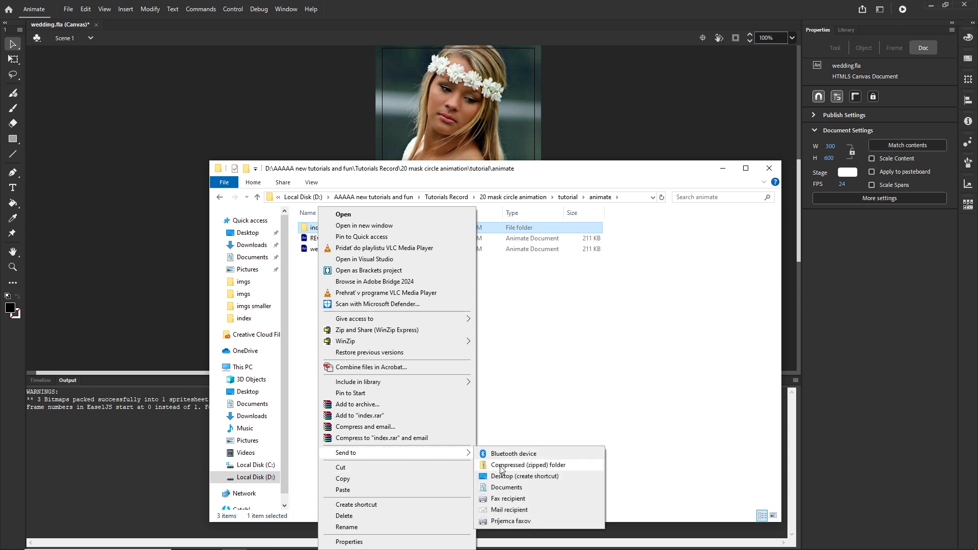
click(500, 466)
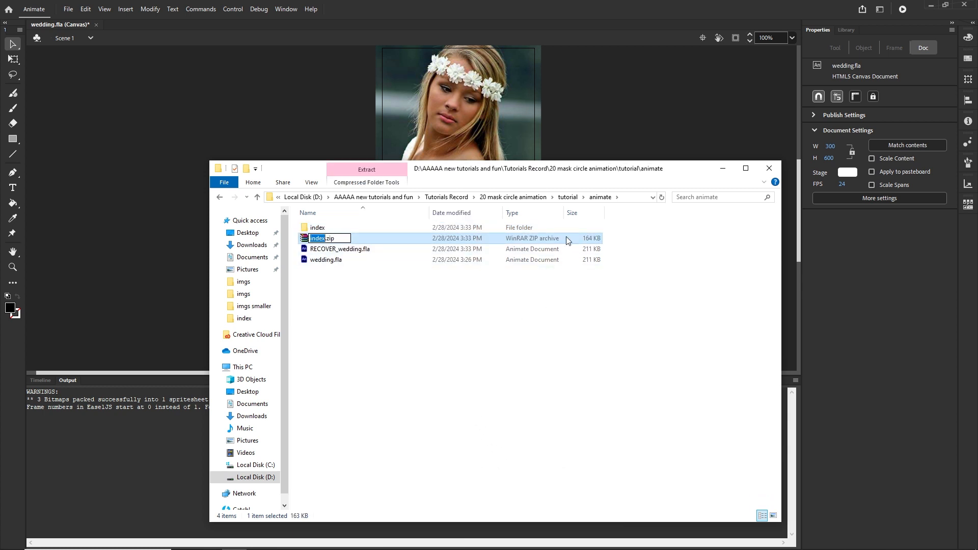
click(400, 309)
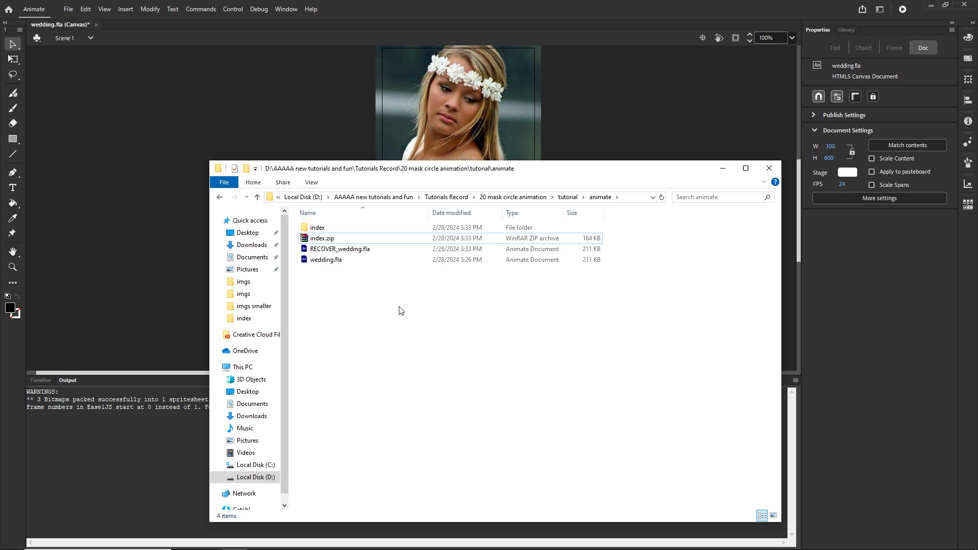
Step: Delete the index.zip archive and open the index folder
click(314, 241)
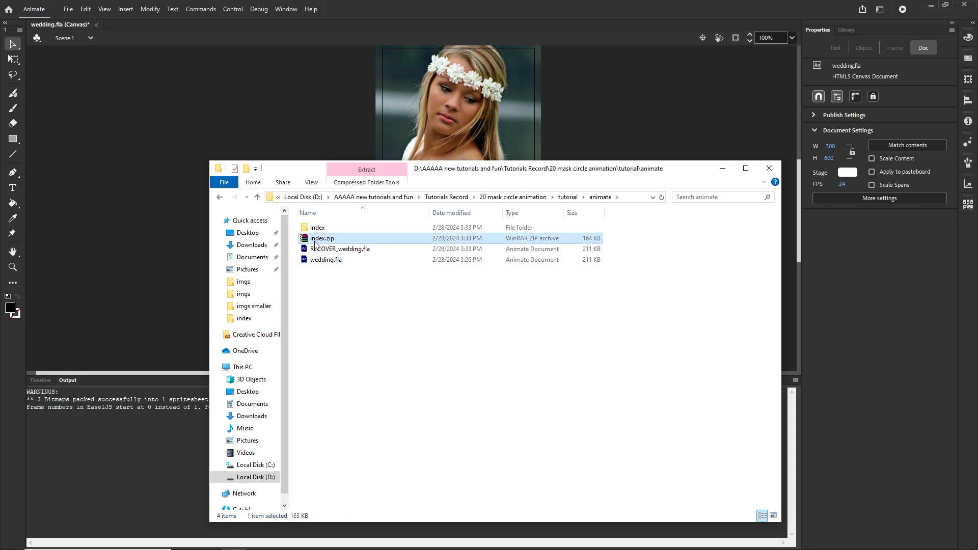
click(315, 246)
double_click(318, 228)
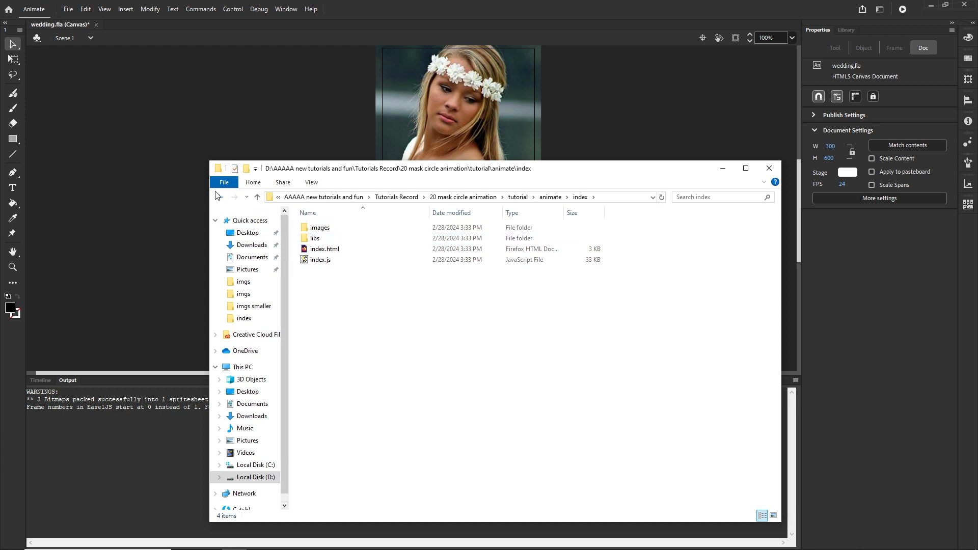
Step: Switch to Animate, lower the publish JPEG quality to 60, and publish the document again
click(57, 121)
click(66, 9)
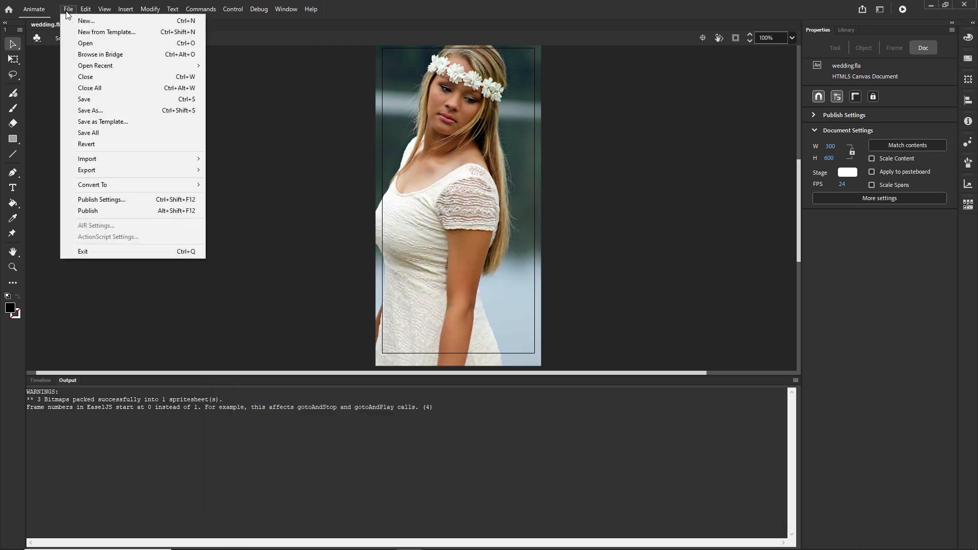
click(114, 201)
click(305, 155)
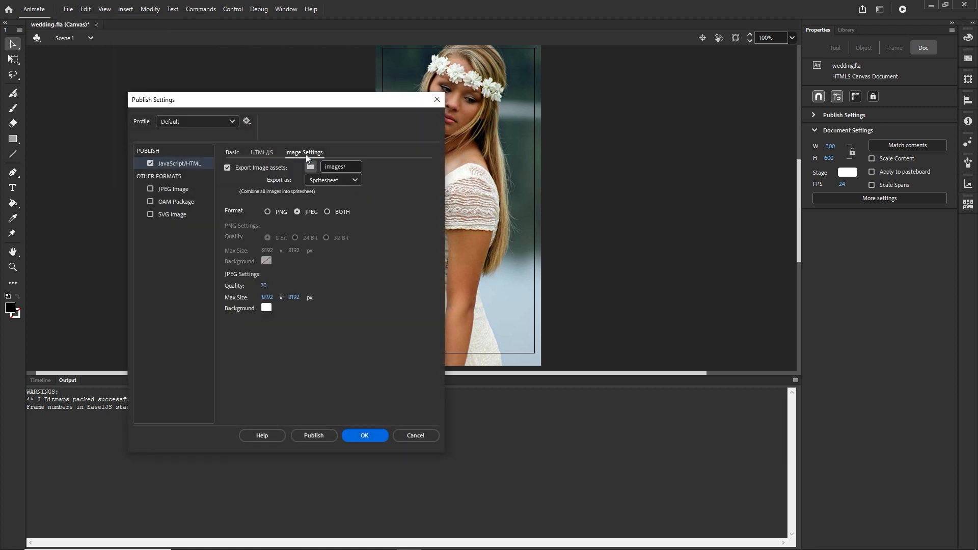
click(265, 290)
text(60)
key(Return)
click(364, 436)
click(73, 10)
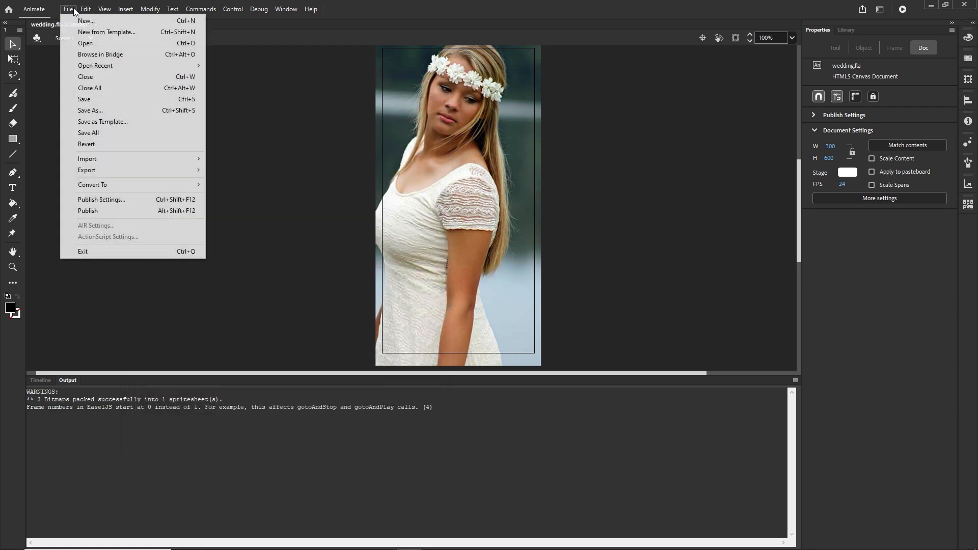
click(97, 211)
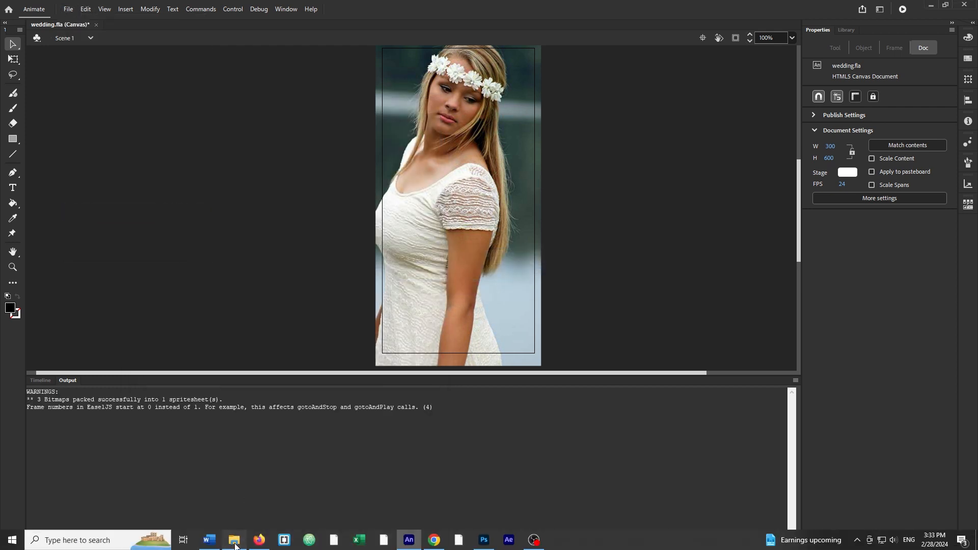
Step: In File Explorer, compress the animate folder's index subfolder into index.zip as a size check, and delete that archive
click(235, 541)
click(566, 198)
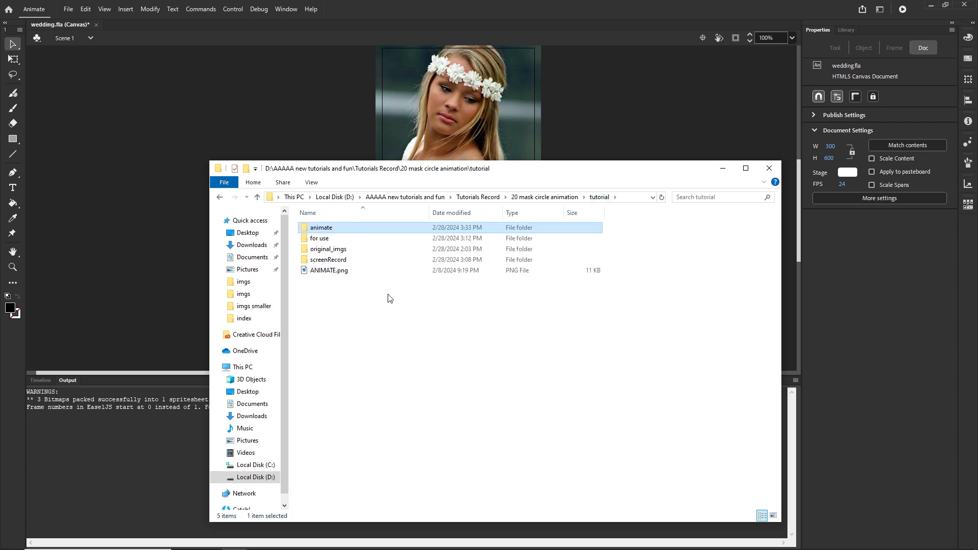
double_click(330, 231)
right_click(323, 230)
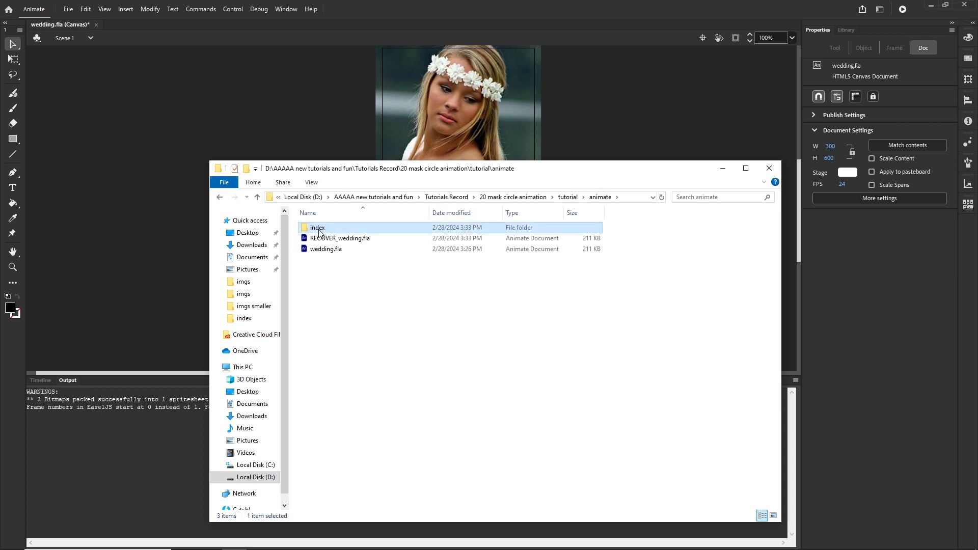
mouse_move(444, 457)
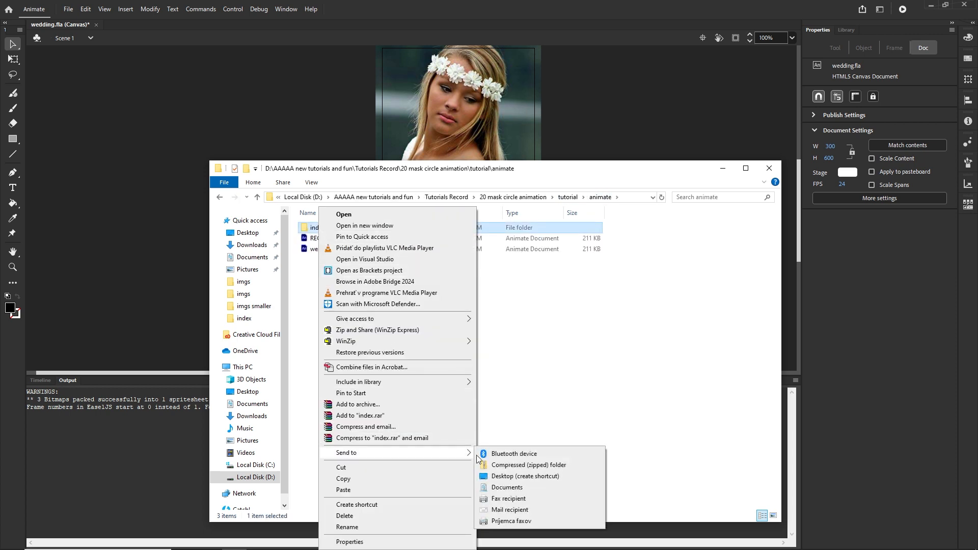
click(512, 466)
key(Return)
click(603, 294)
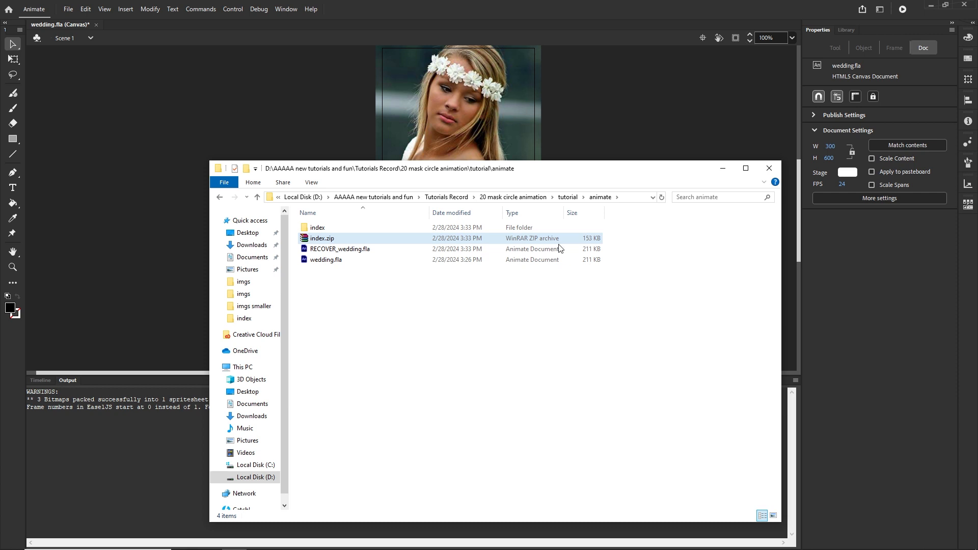
click(324, 239)
key(Delete)
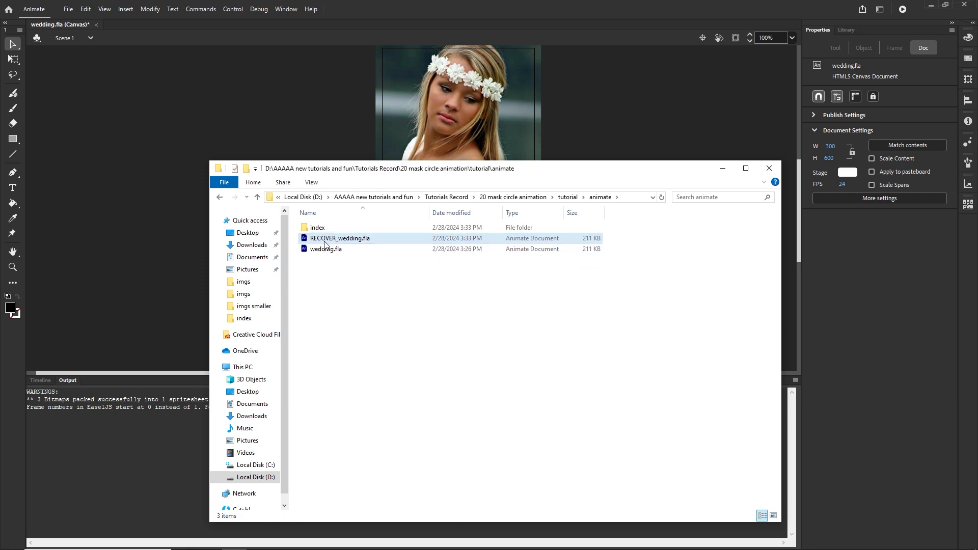
Step: In Animate, set the publish JPEG quality to 55 and republish the document, returning to the animate folder in File Explorer
click(68, 9)
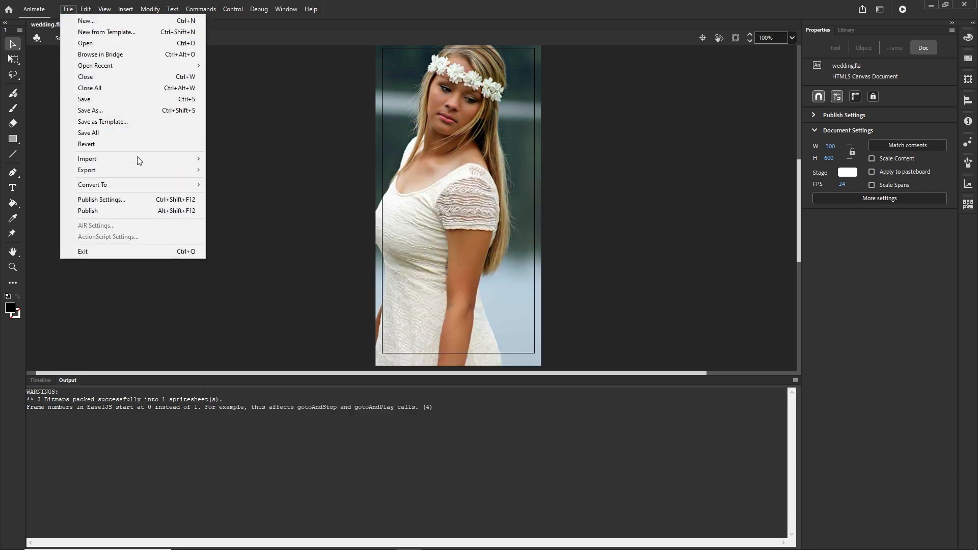
click(114, 200)
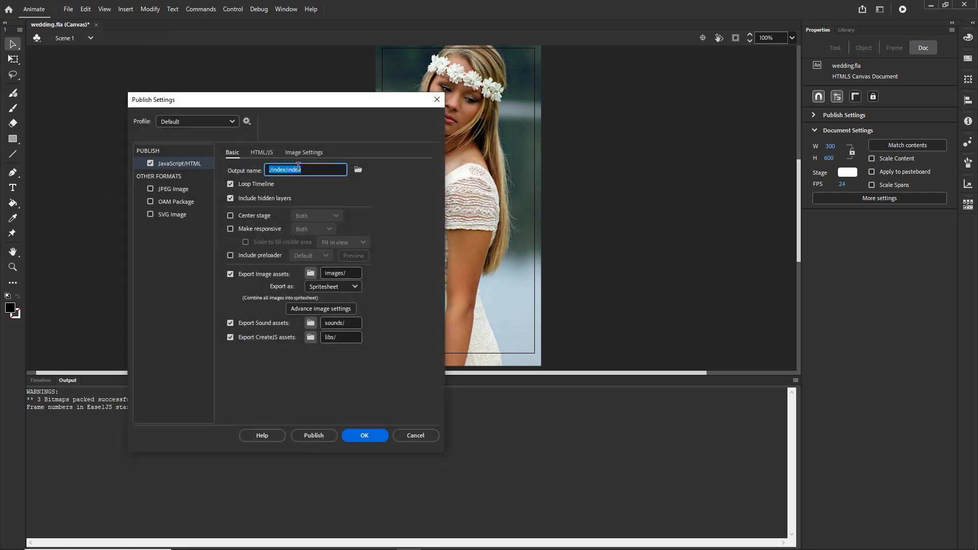
click(304, 155)
click(267, 286)
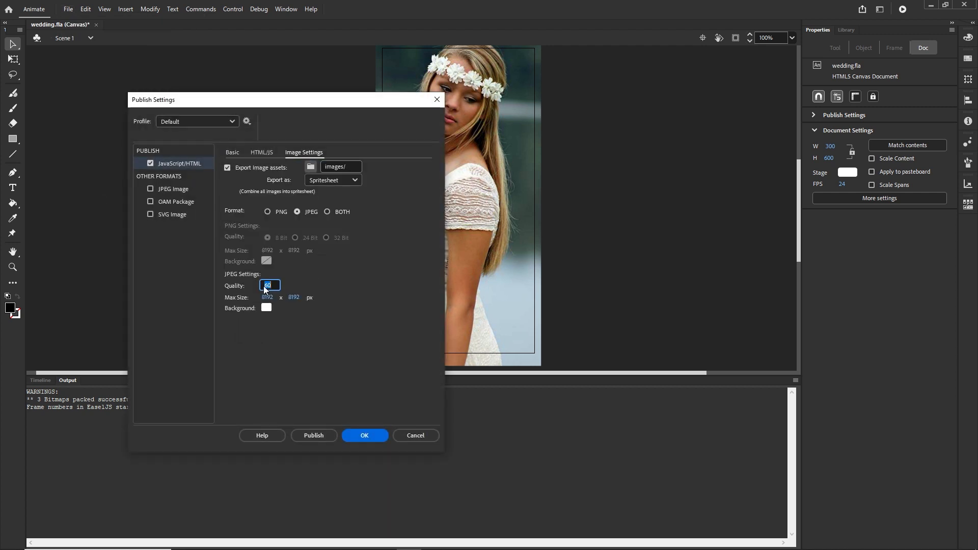
text(55)
click(365, 436)
click(67, 9)
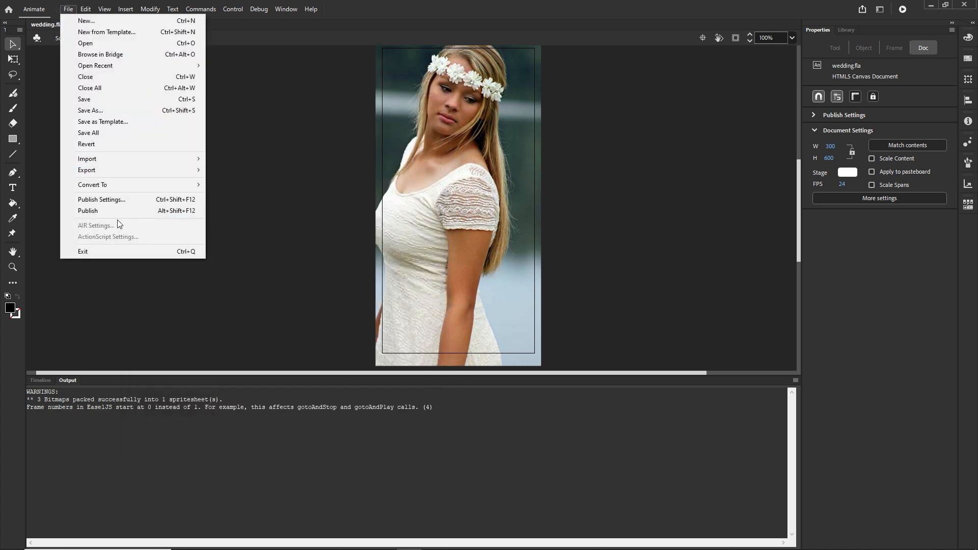
click(102, 211)
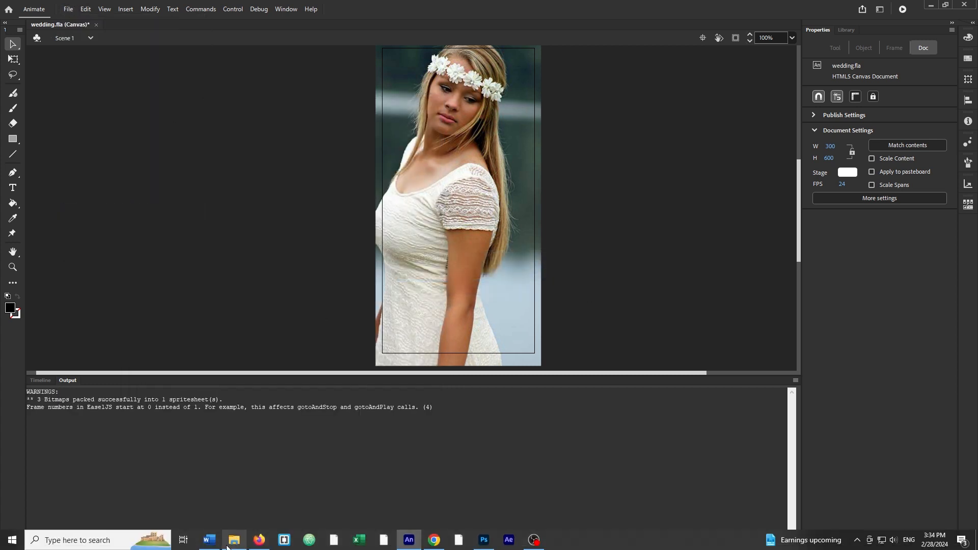
click(227, 546)
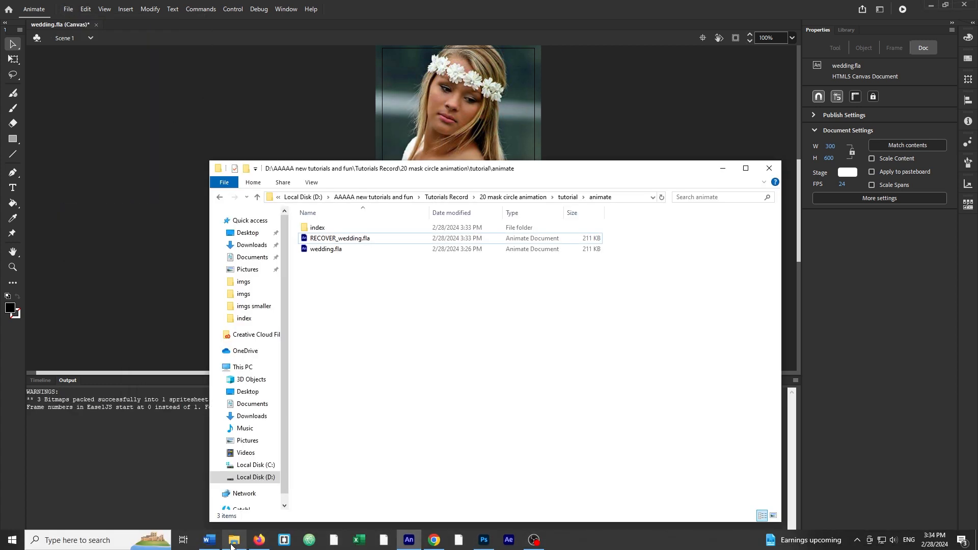
Step: Compress the animate folder's index subfolder into index.zip, and open the published index.html from the index folder in the browser
right_click(316, 229)
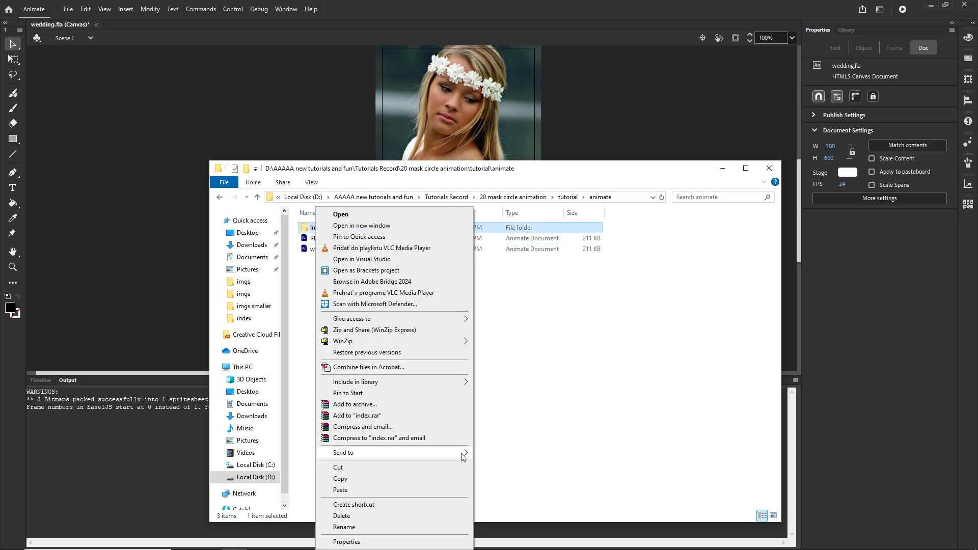
mouse_move(464, 455)
click(514, 465)
key(Return)
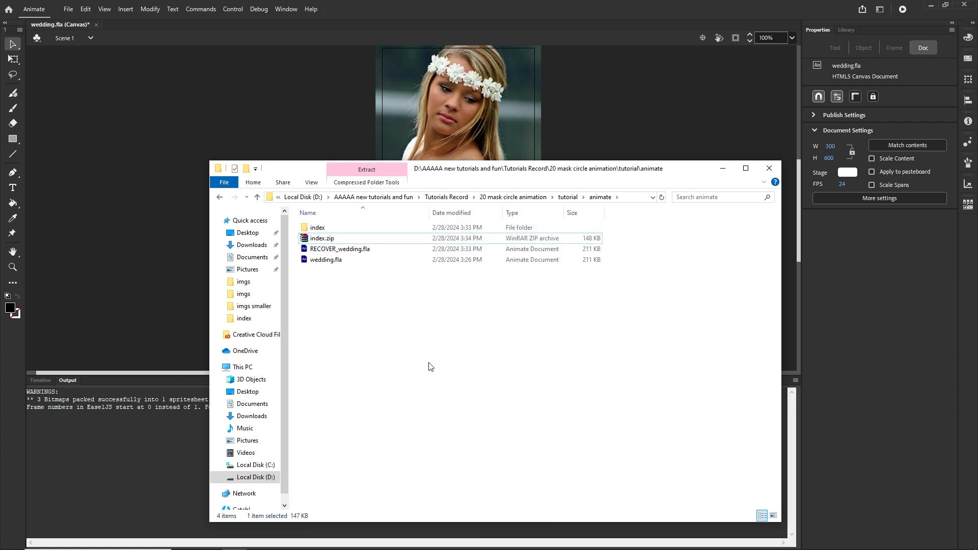
click(429, 366)
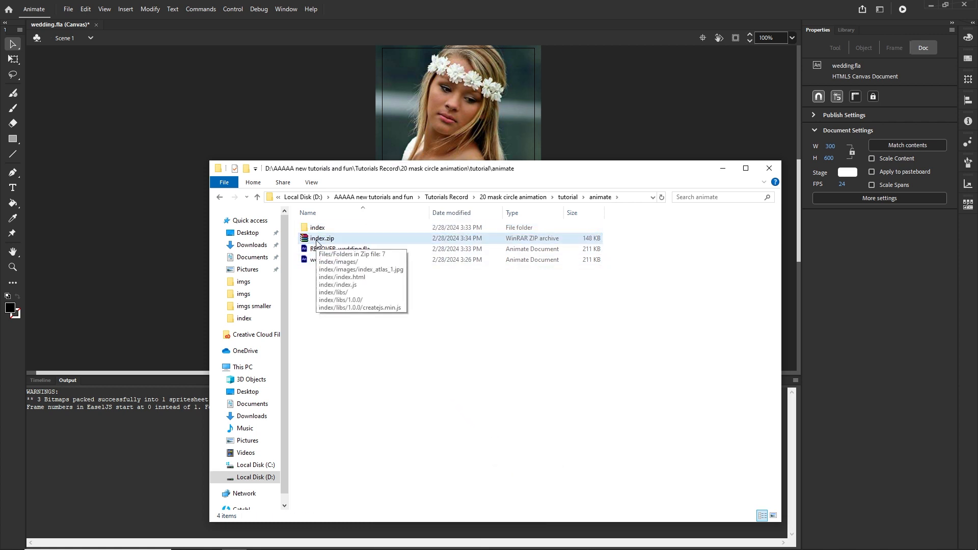
double_click(304, 230)
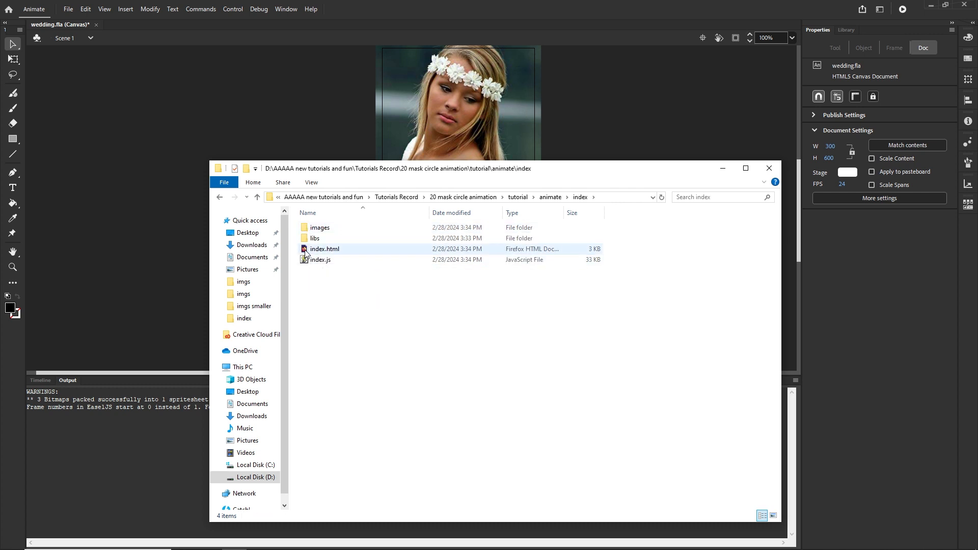
double_click(305, 250)
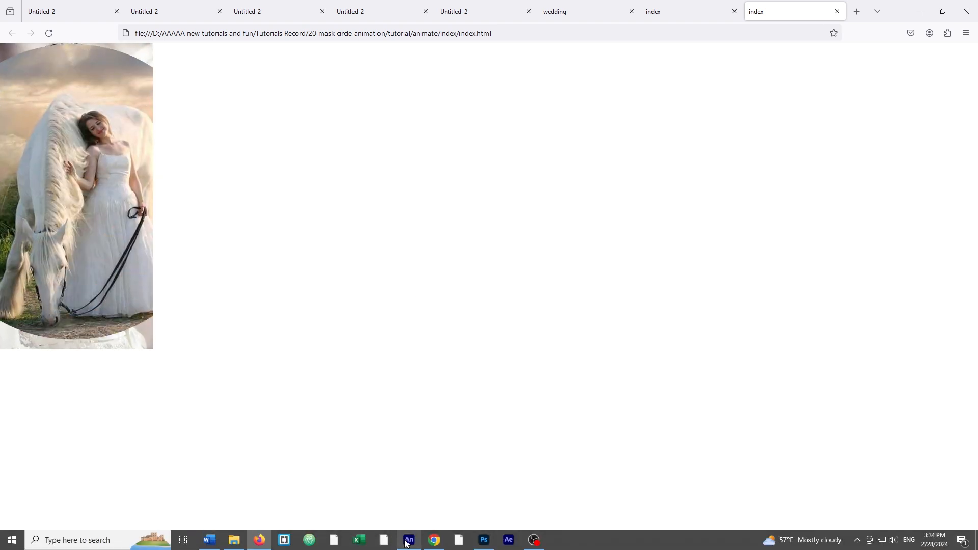
Step: Switch to Animate, replace the empty top layer with a new one, and return the playhead to frame 1
click(409, 541)
click(41, 380)
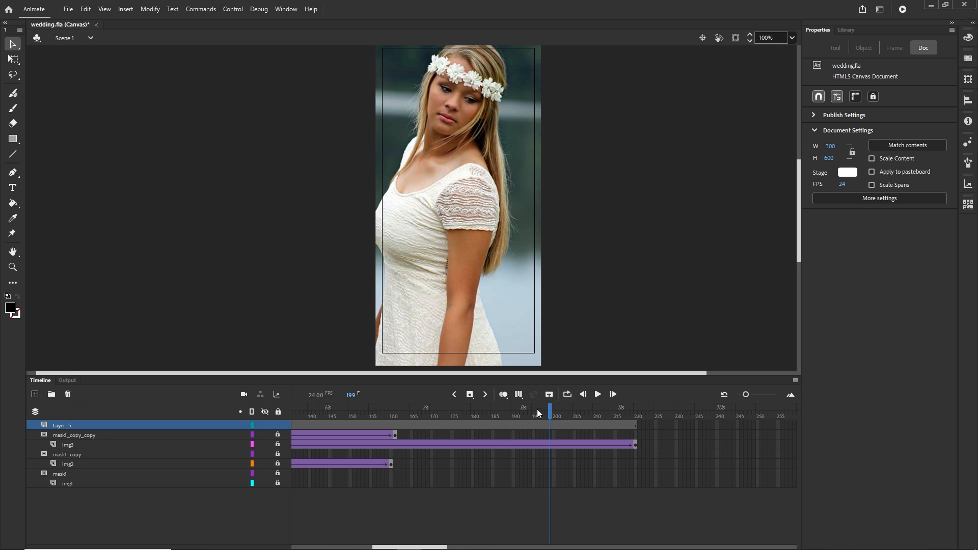
drag(551, 413, 615, 418)
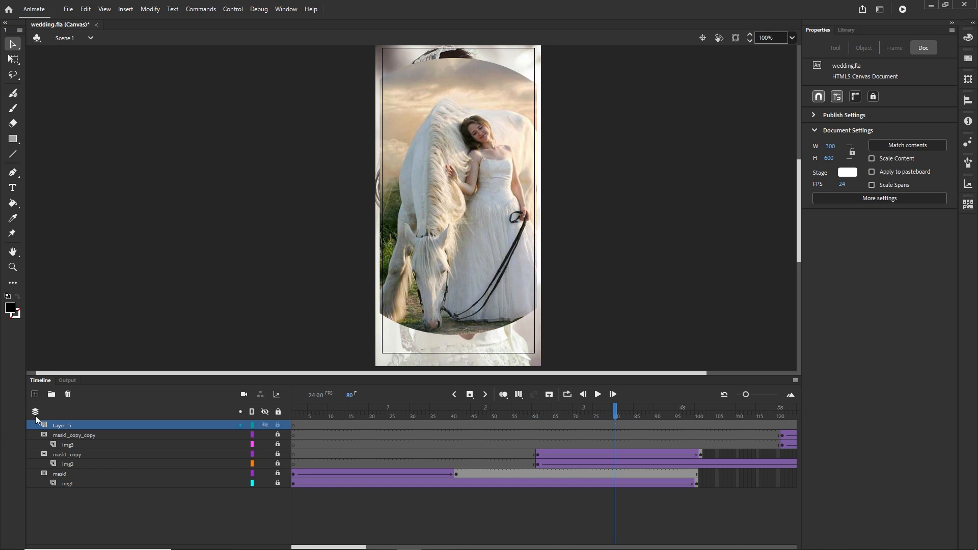
click(68, 394)
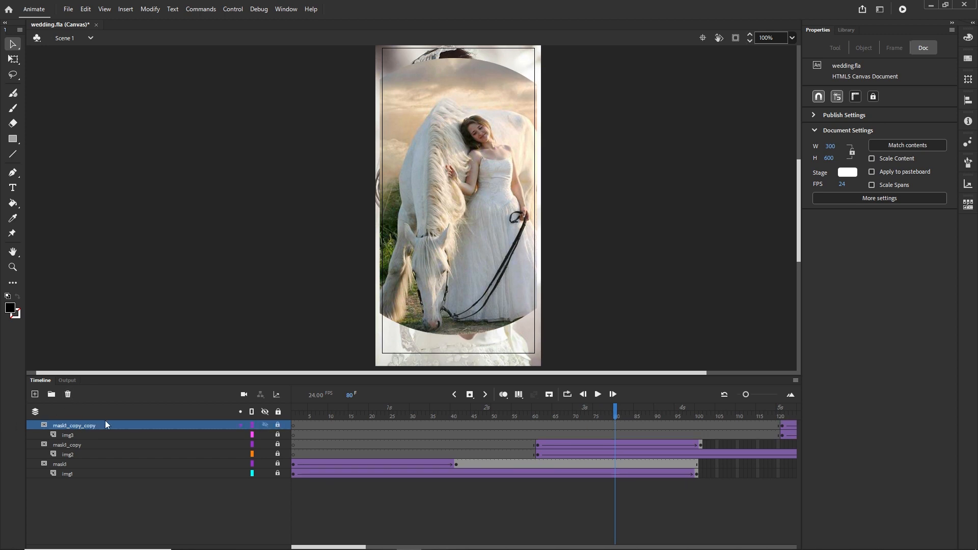
click(34, 393)
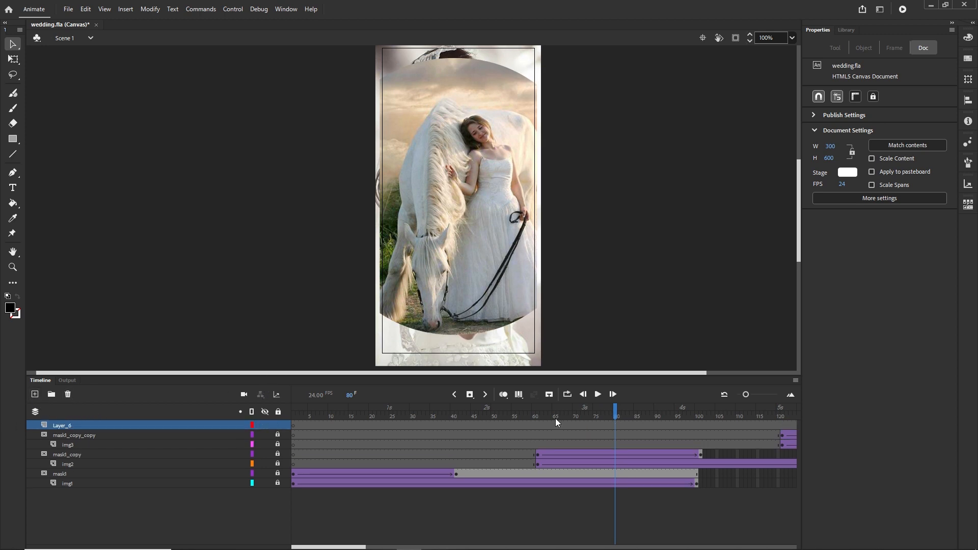
drag(610, 414, 288, 414)
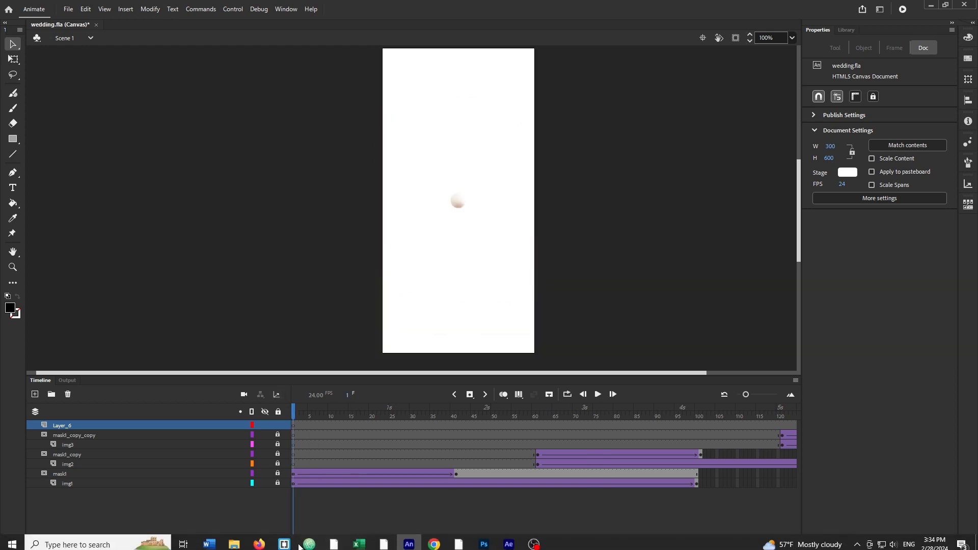
Step: Bring ANIMATE.png from File Explorer's tutorial folder onto the Animate stage on the new top layer
click(239, 544)
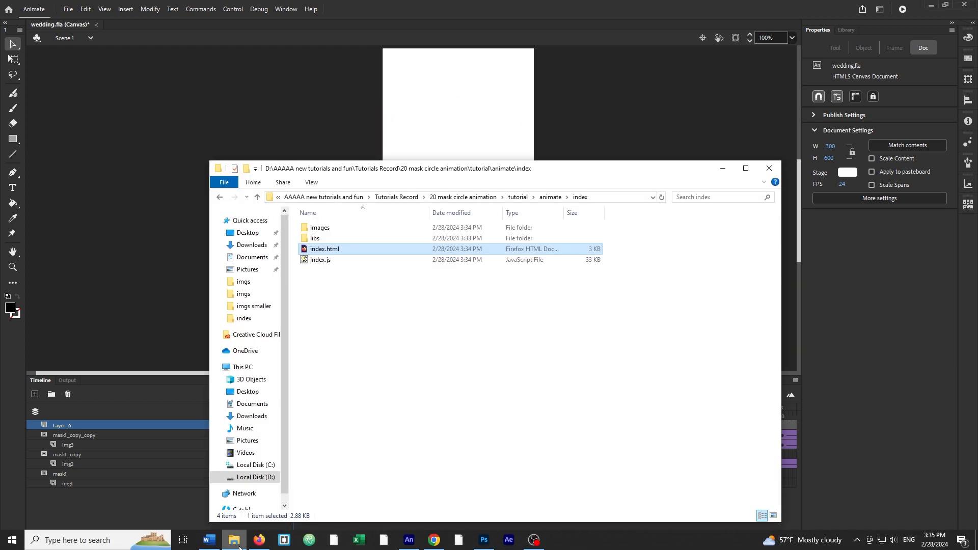
click(545, 197)
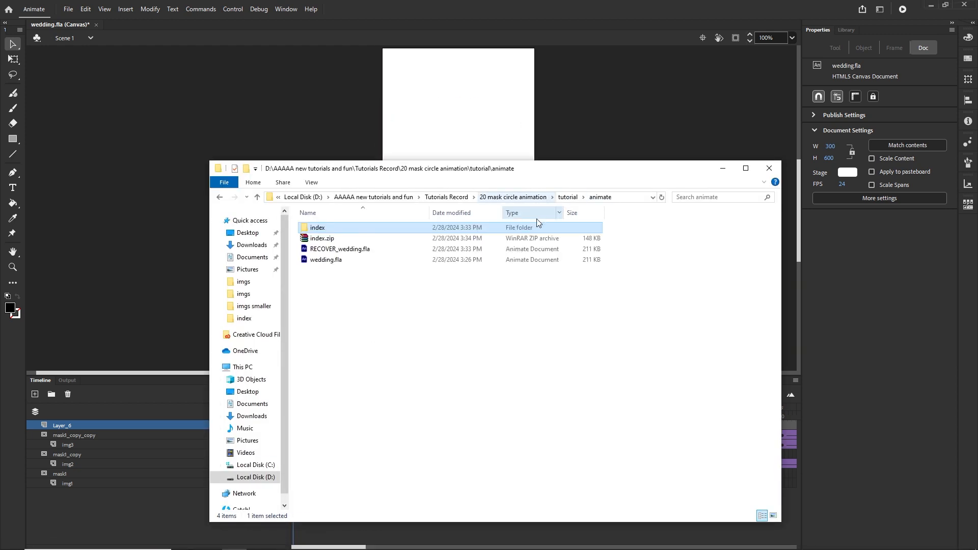
click(571, 197)
click(324, 239)
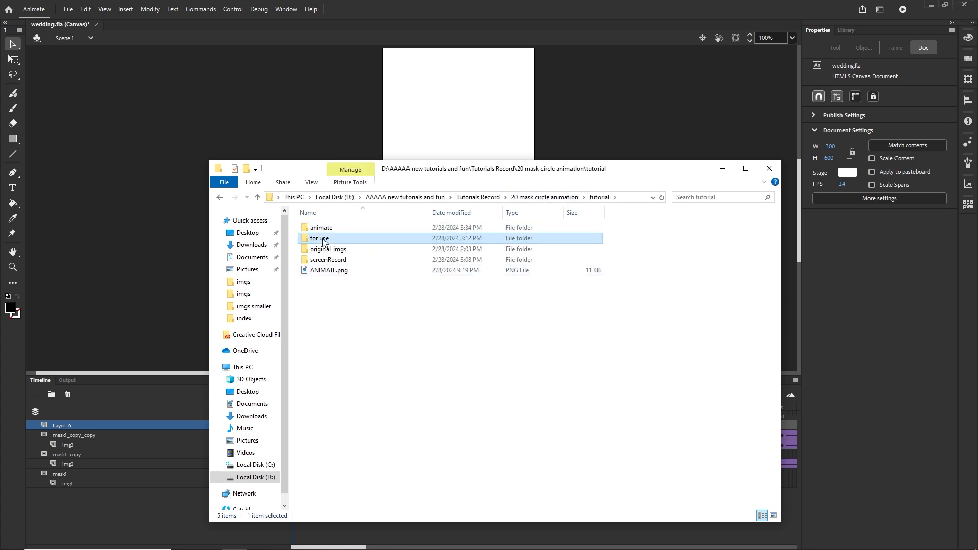
double_click(319, 238)
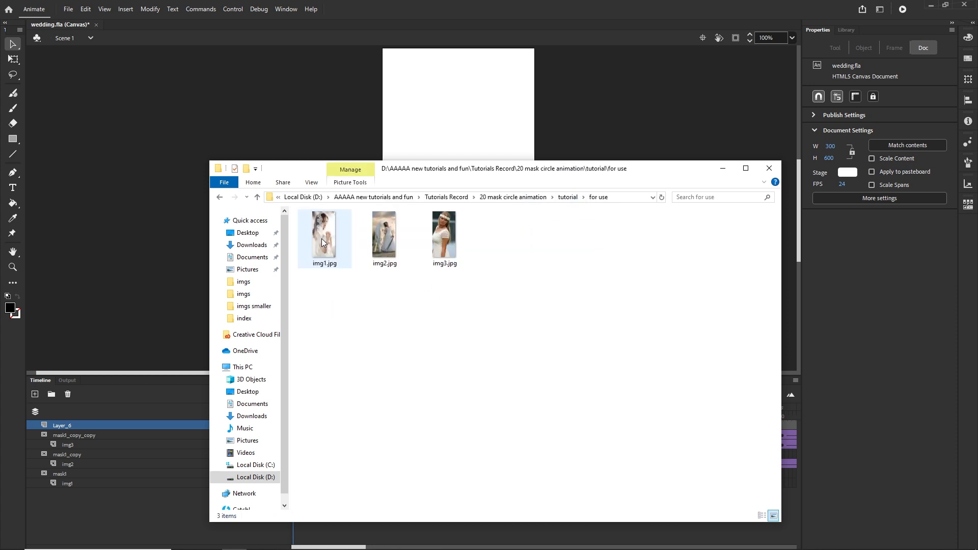
click(219, 197)
click(327, 272)
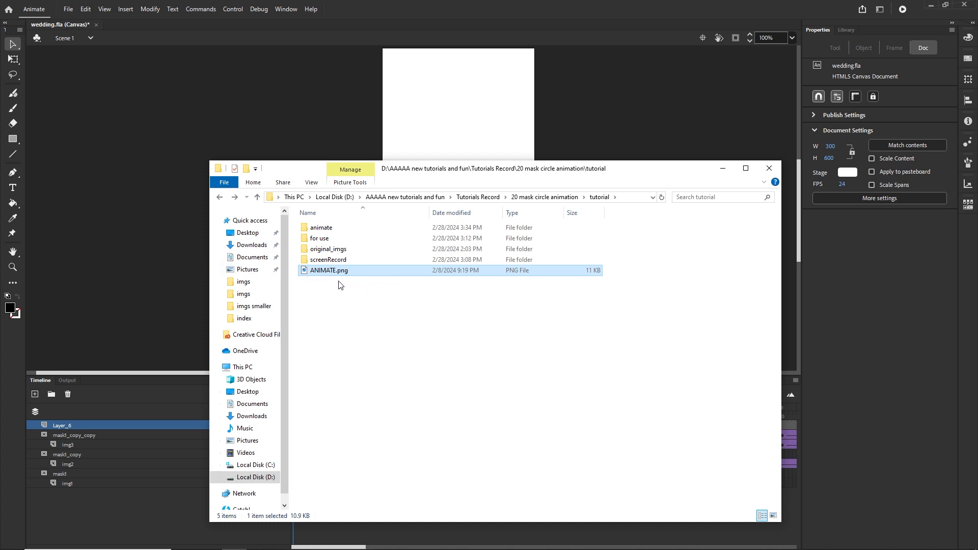
drag(635, 174, 659, 258)
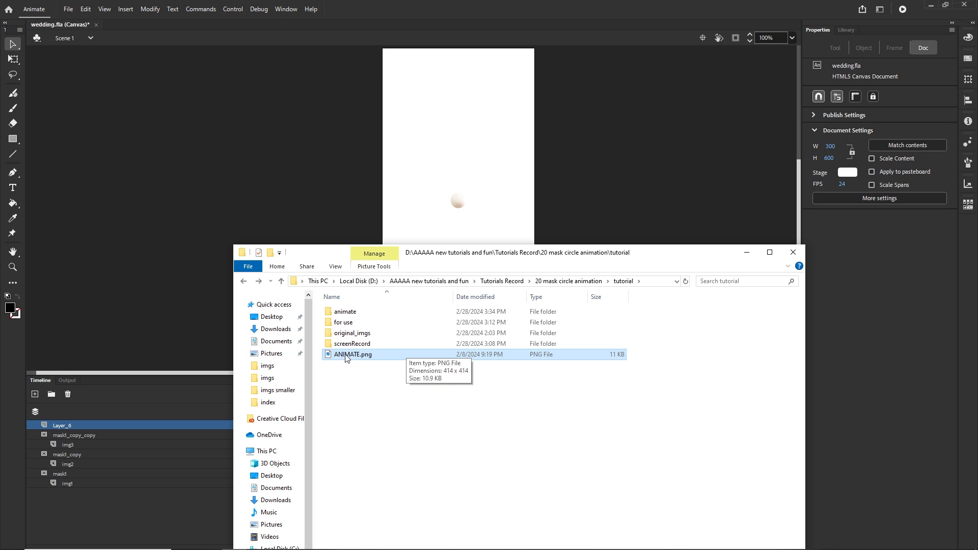
drag(346, 358, 452, 159)
click(747, 252)
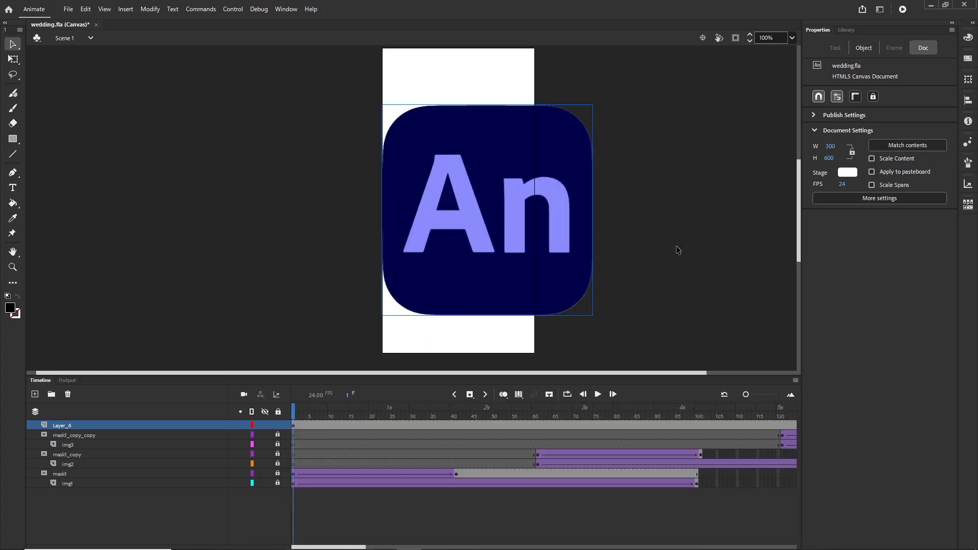
Step: Scale the Animate logo down proportionally with Free Transform and place it near the banner's lower-left corner
click(508, 221)
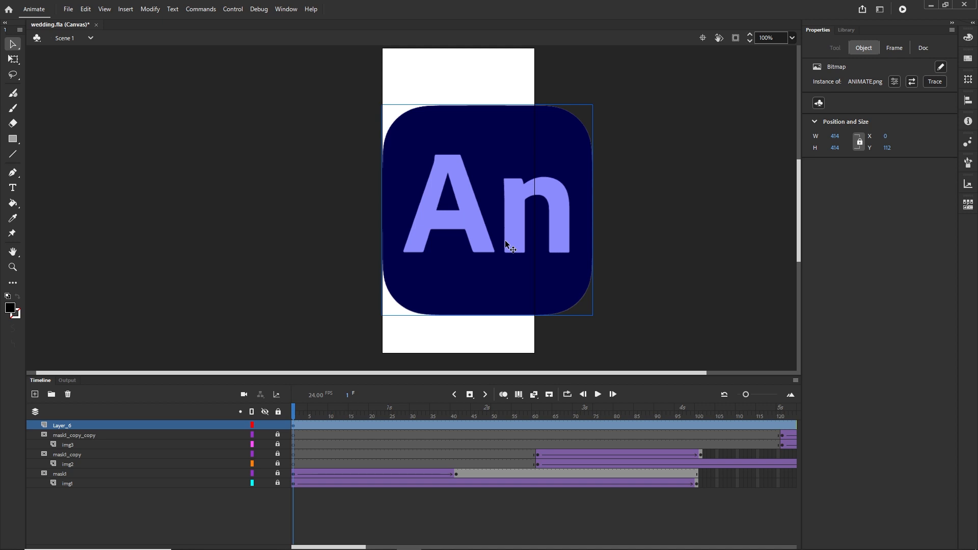
key(q)
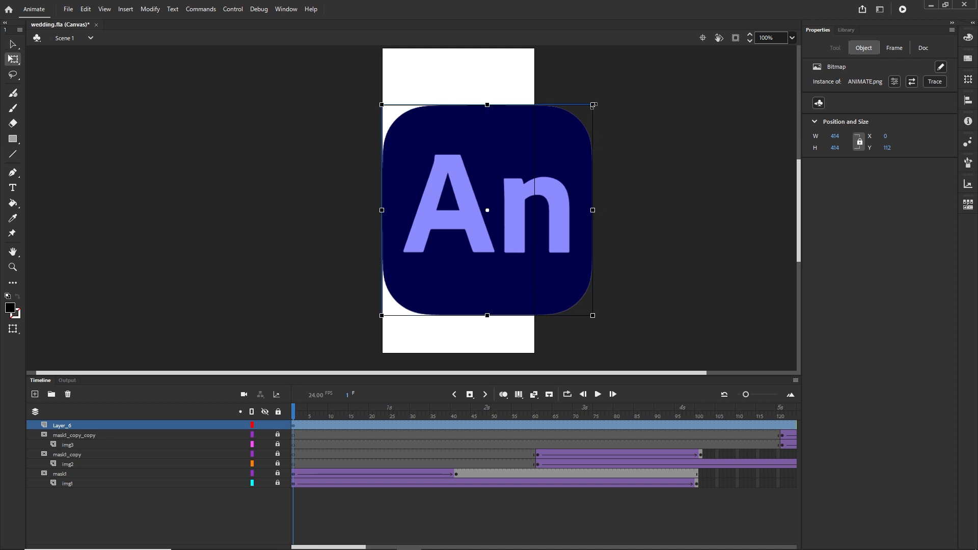
drag(593, 105, 521, 172)
drag(486, 226, 427, 329)
click(599, 294)
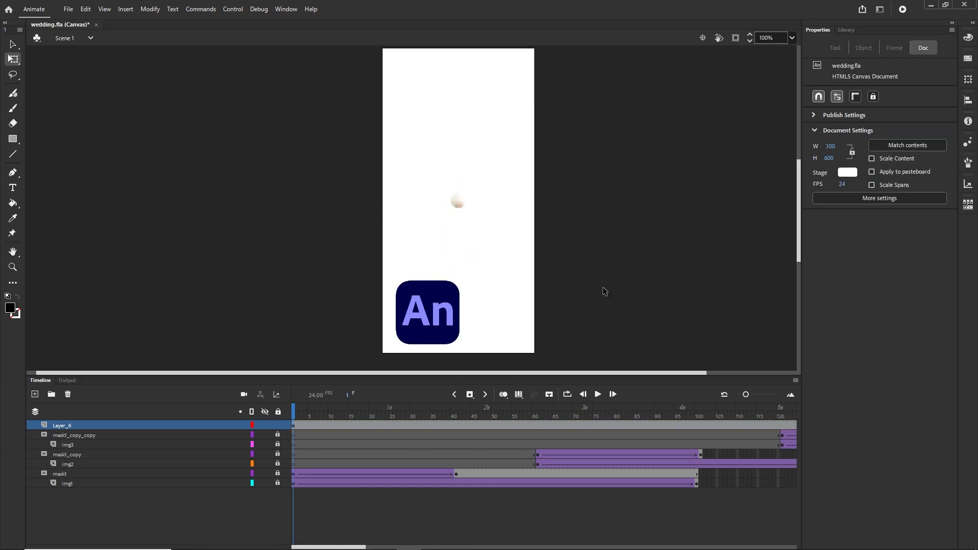
Step: Test the banner in the browser and examine the exported index_atlas_1.jpg spritesheet in the index folder's images subfolder
key(ctrl+Return)
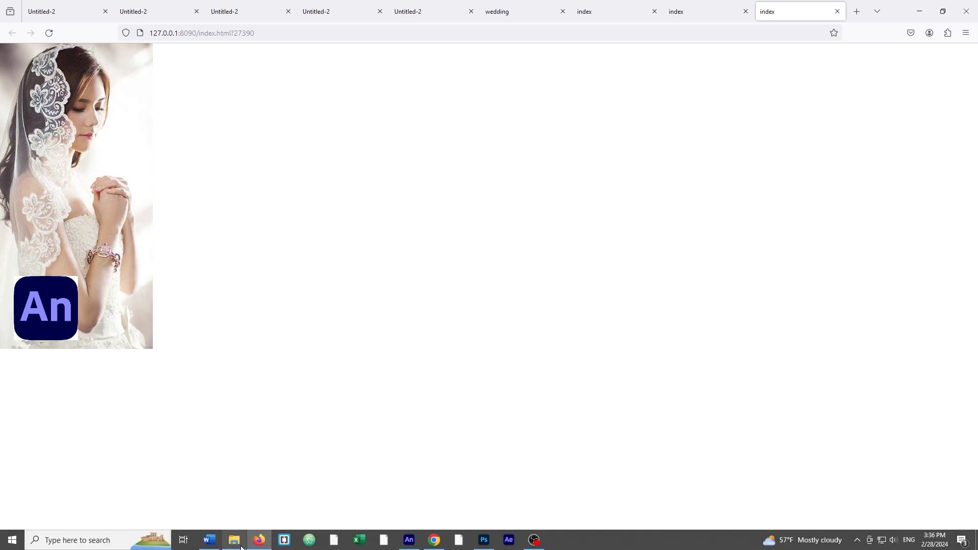
click(234, 540)
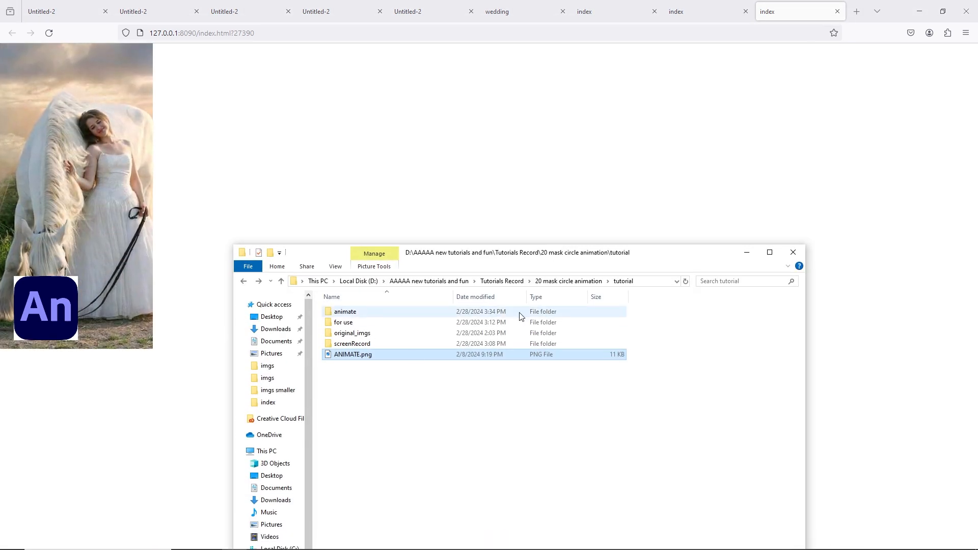
double_click(370, 313)
double_click(339, 312)
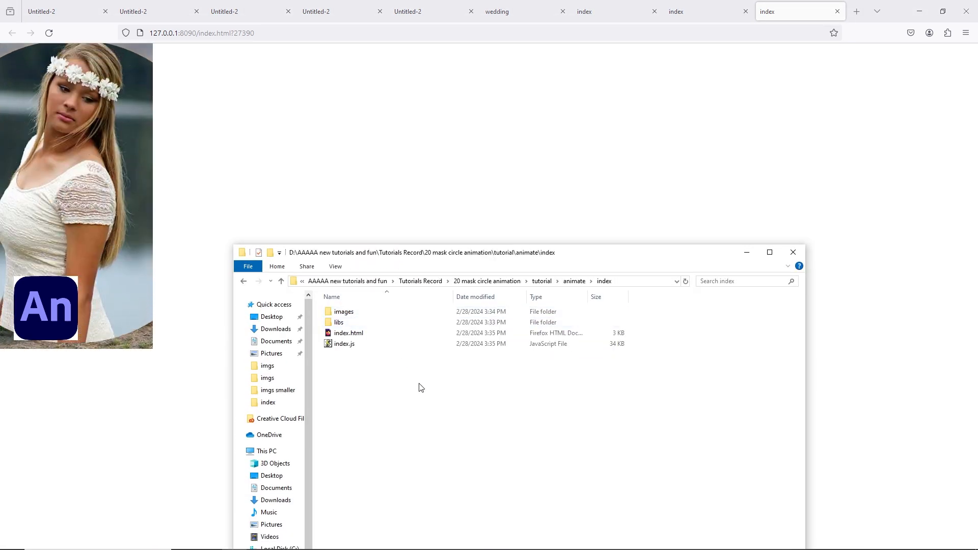
double_click(349, 314)
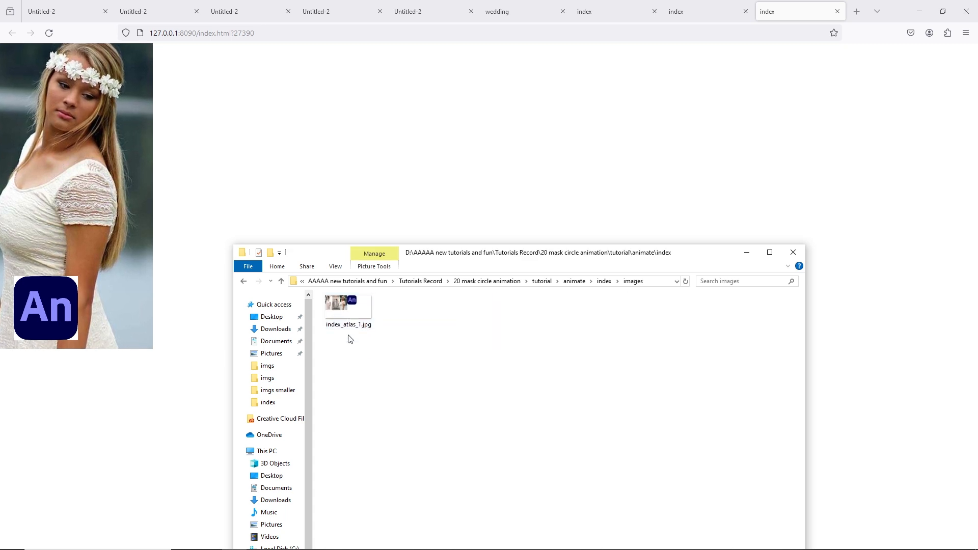
click(352, 308)
double_click(354, 310)
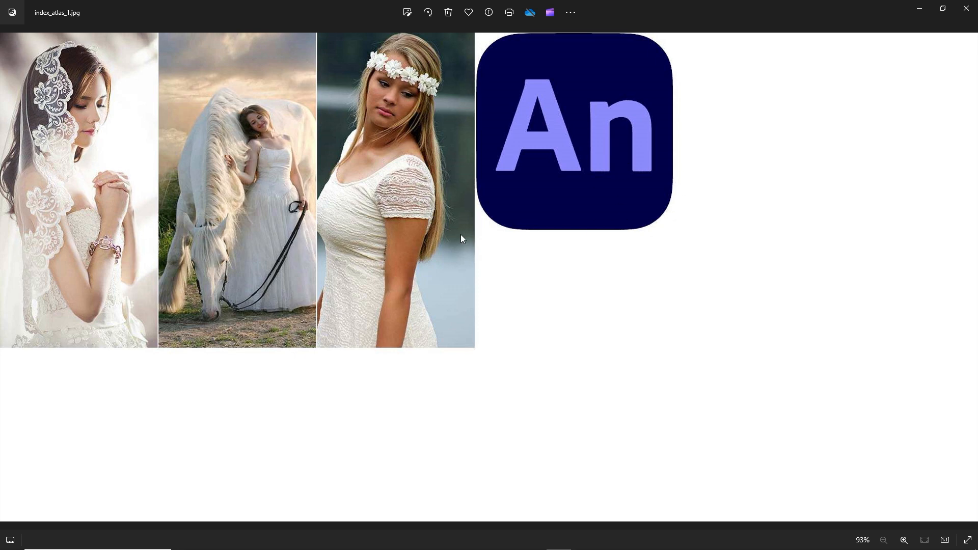
click(963, 12)
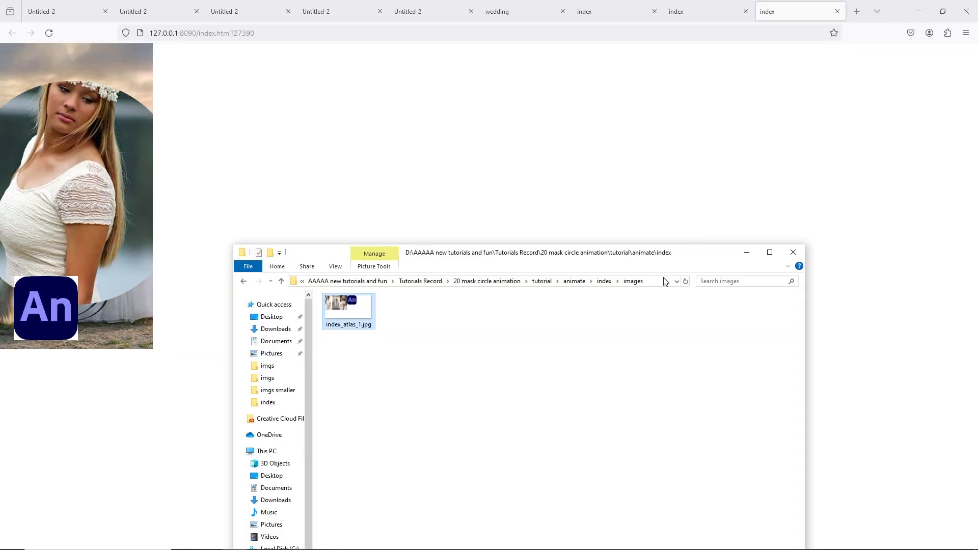
click(756, 258)
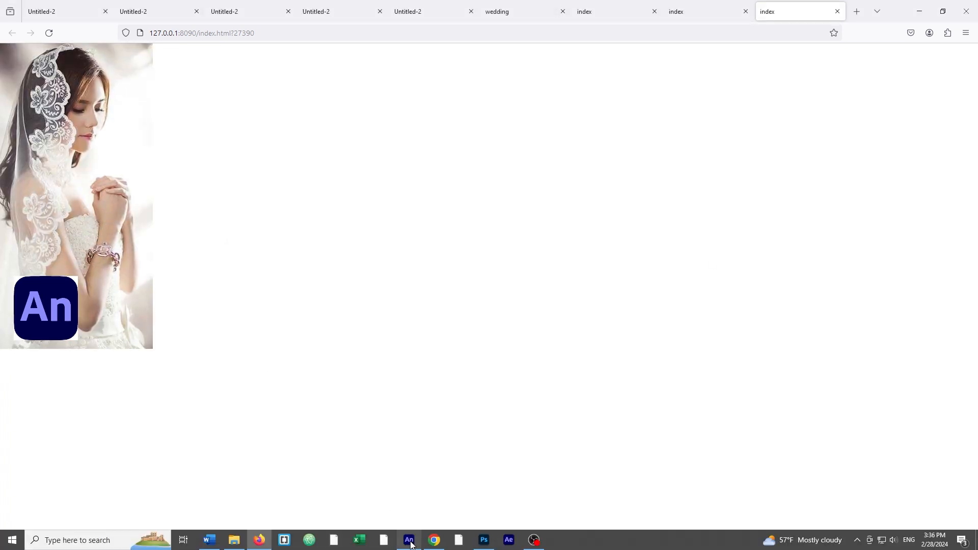
Step: Switch to Animate and set the publish image format to BOTH, so PNG and JPEG spritesheets are exported
click(408, 539)
click(71, 15)
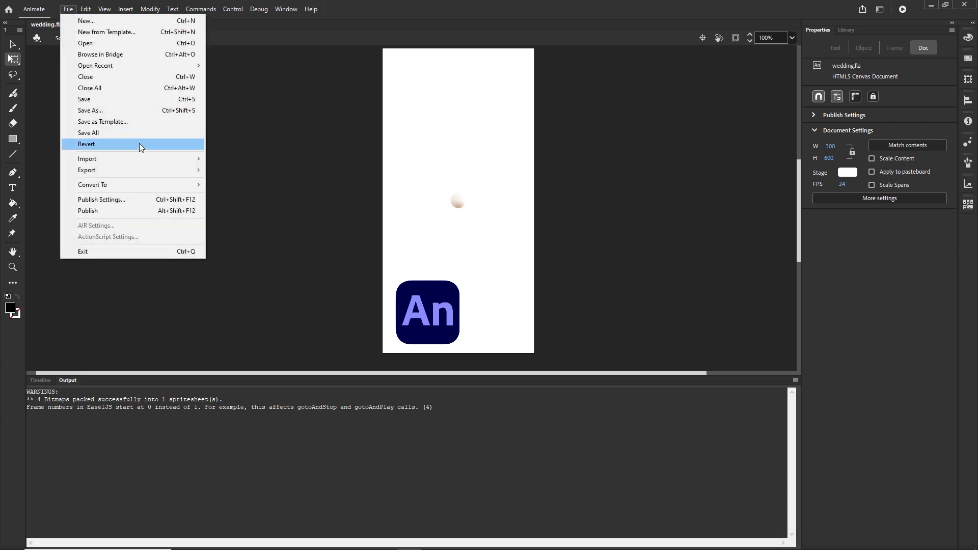
click(142, 200)
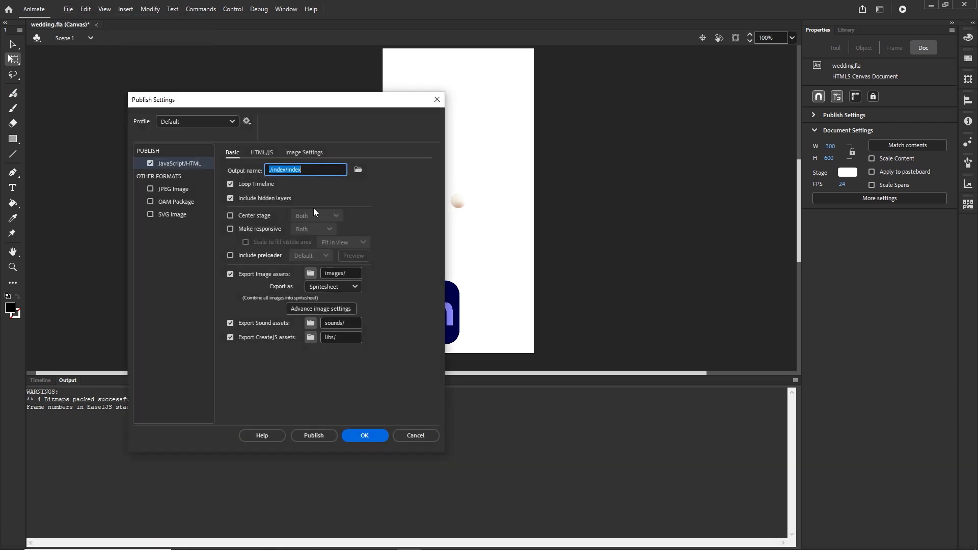
click(302, 154)
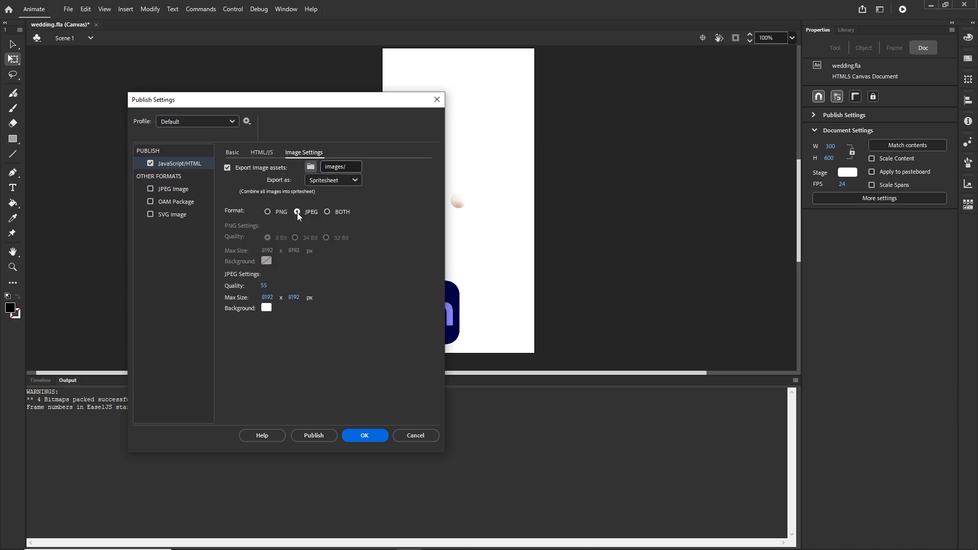
click(327, 212)
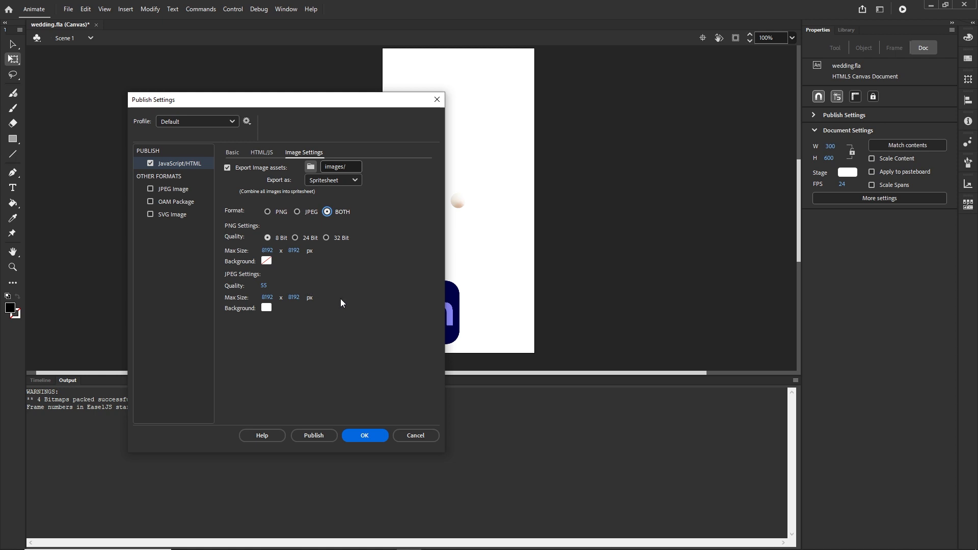
click(364, 436)
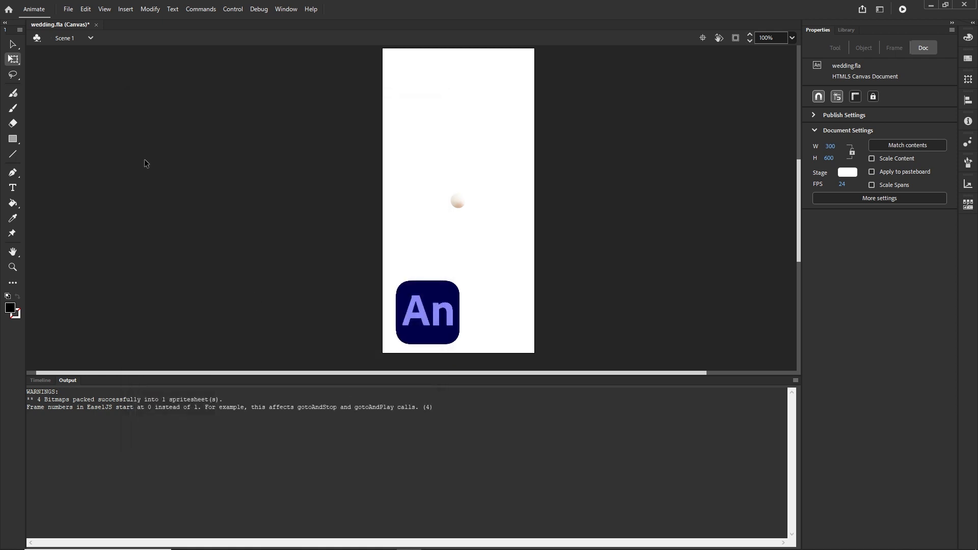
Step: Publish the document with the combined image format and test the banner in the browser
click(67, 9)
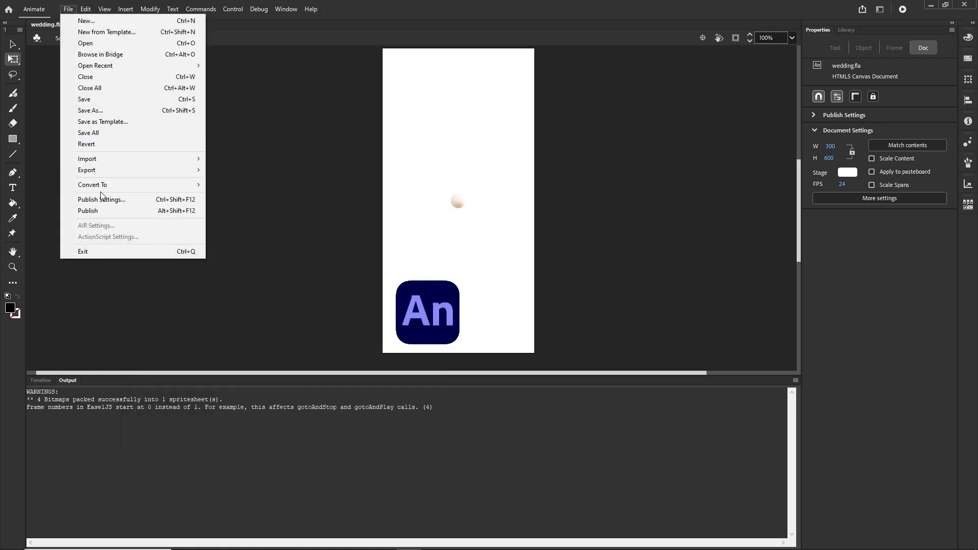
click(148, 210)
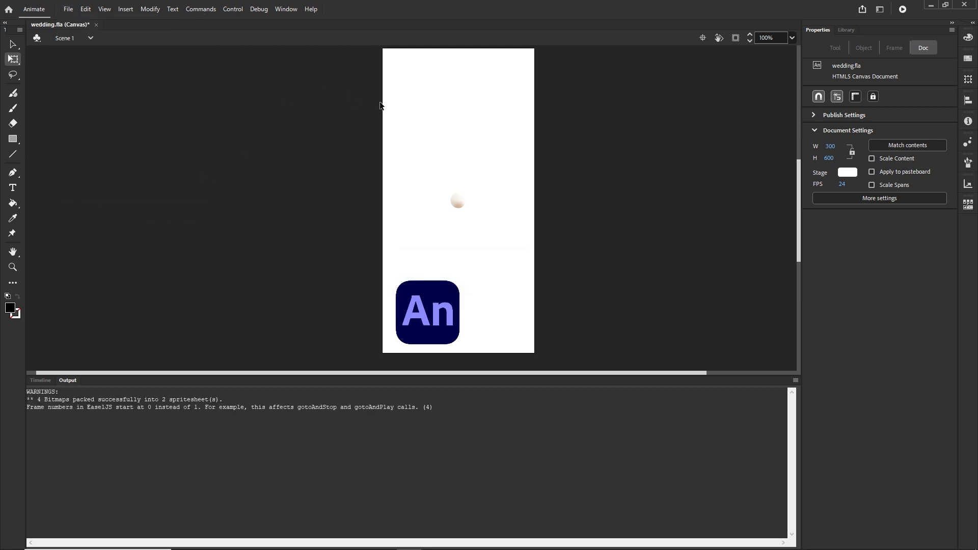
key(ctrl+Return)
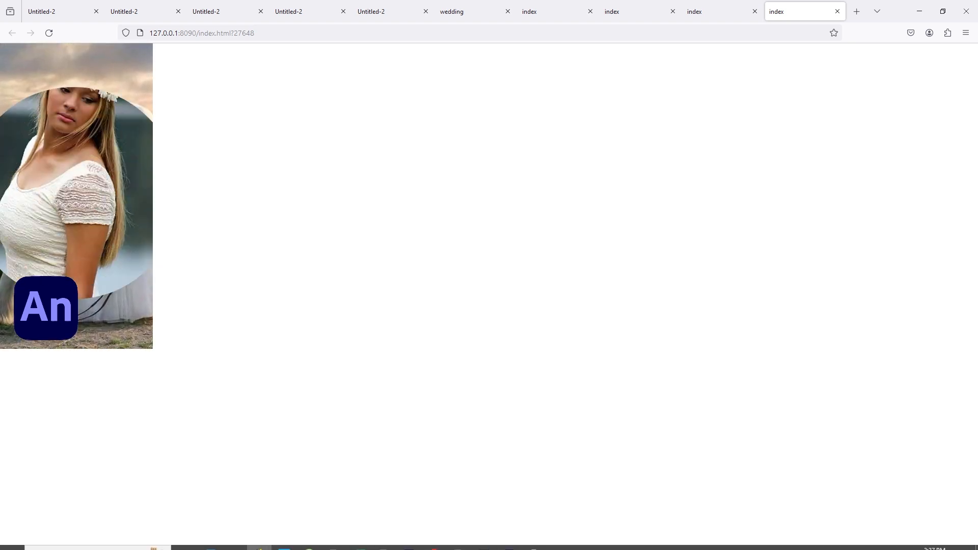
Step: Switch to File Explorer and look through the exported JPEG and PNG spritesheets in the index folder's images subfolder
click(243, 543)
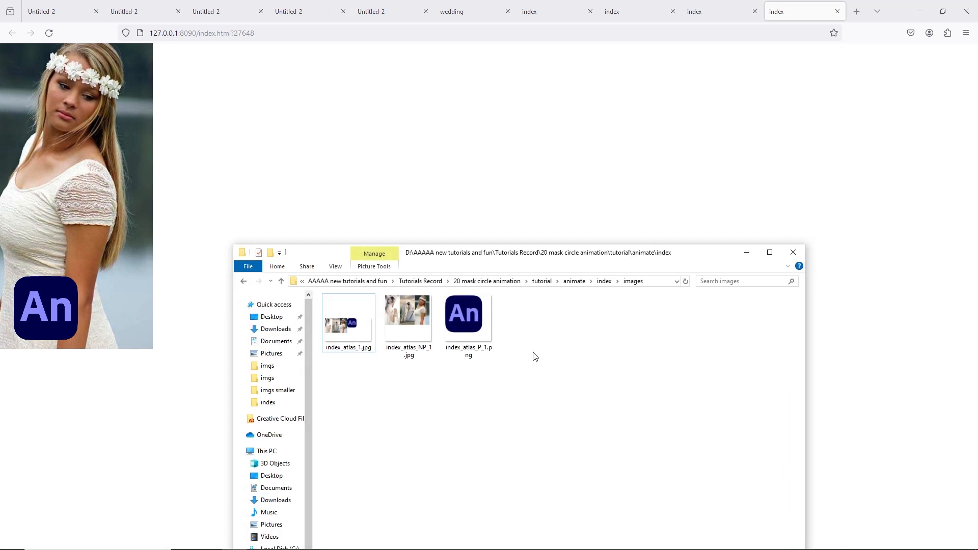
click(604, 282)
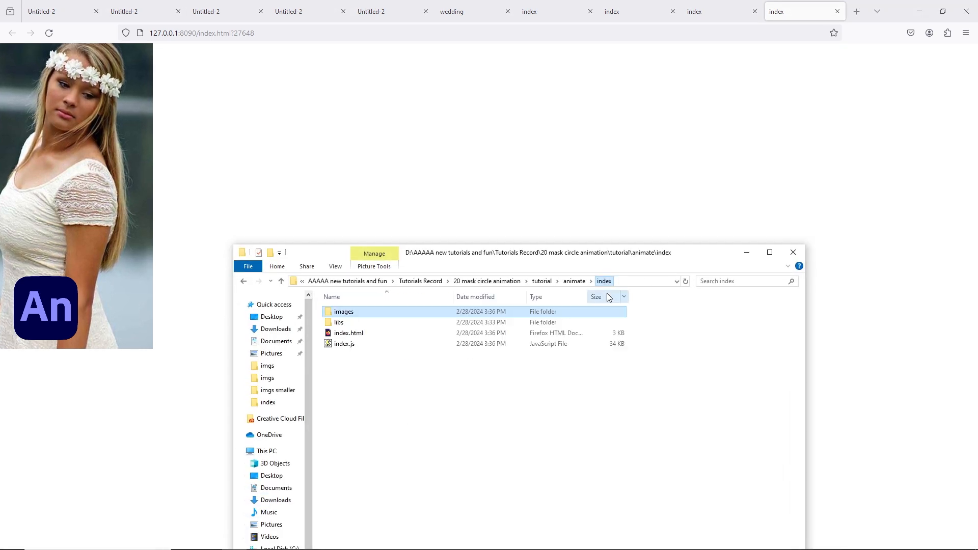
double_click(363, 312)
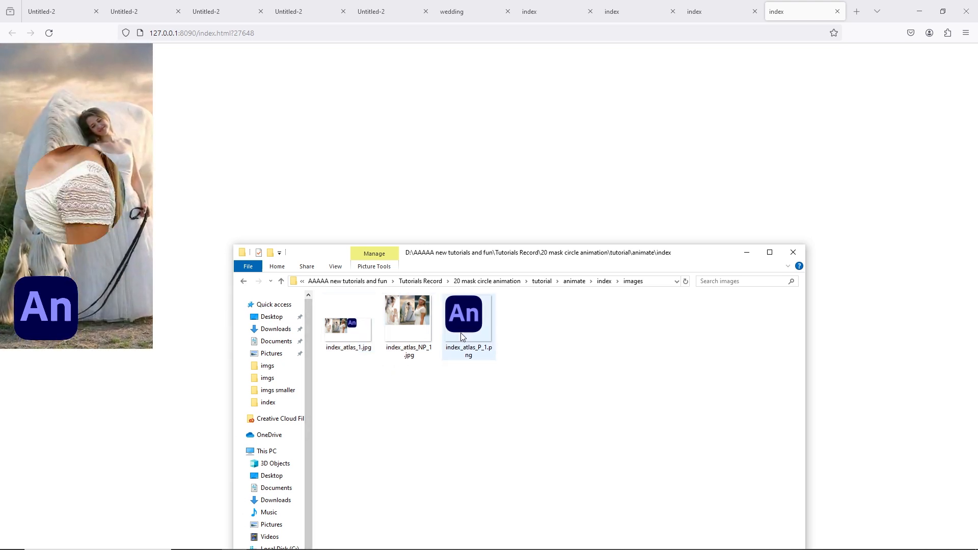
click(349, 337)
key(Right)
key(Right)
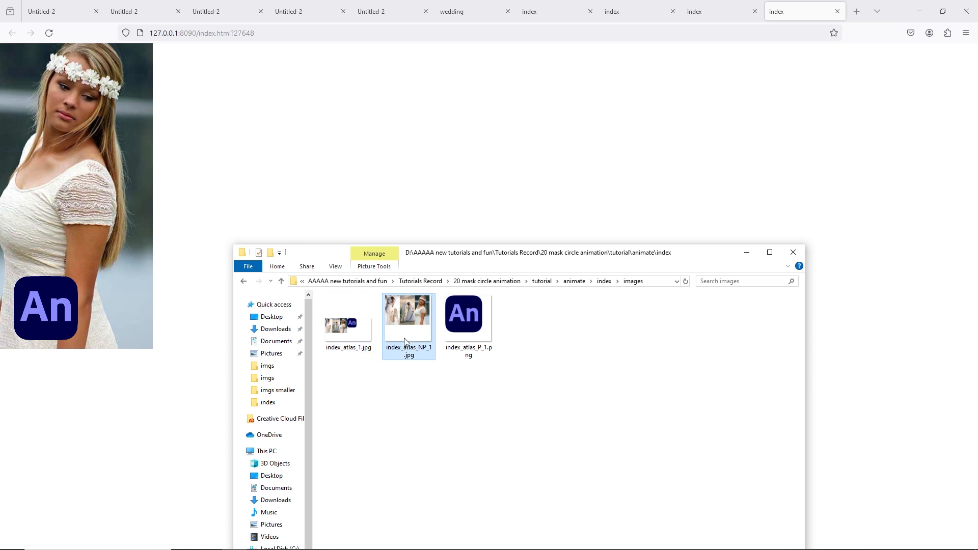
Step: Delete all the published files and subfolders inside the index folder
click(242, 282)
click(350, 344)
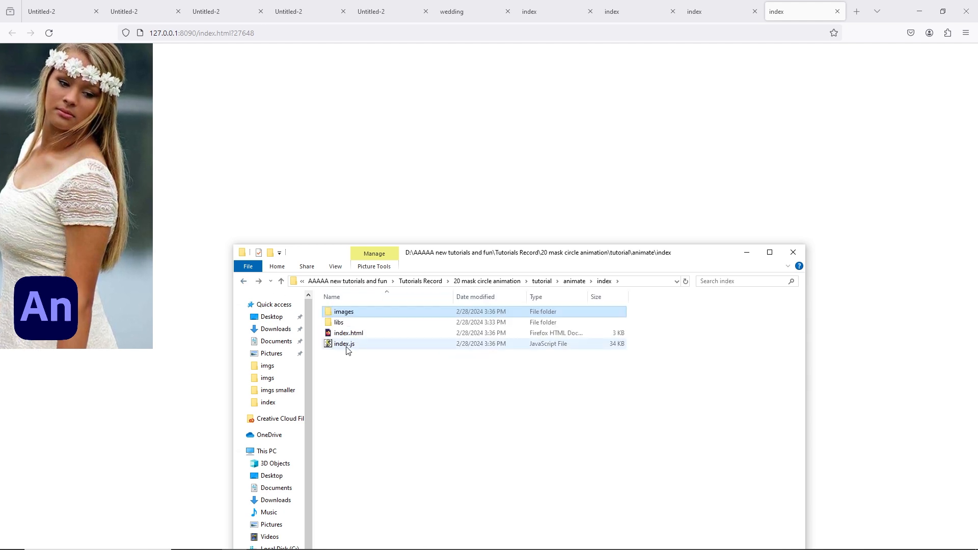
shift+click(345, 316)
key(Delete)
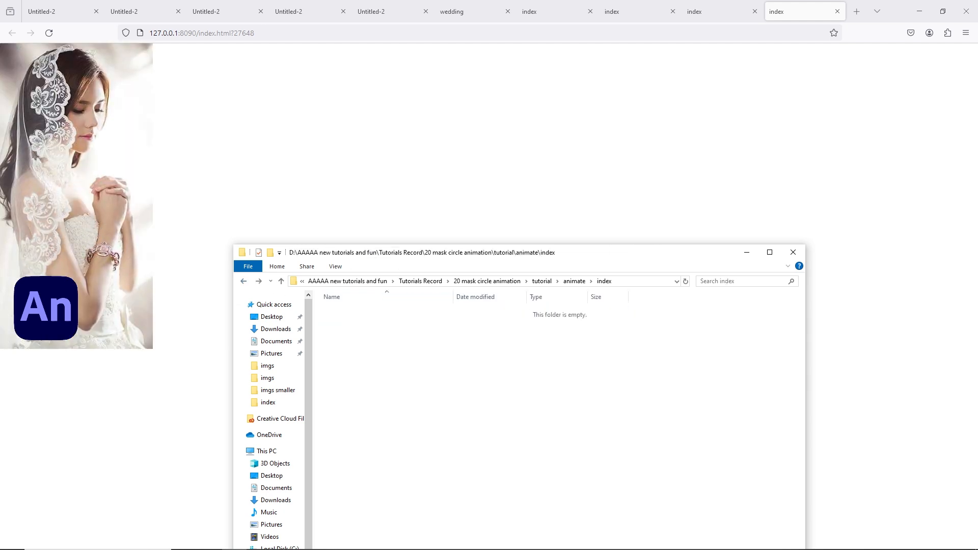
Step: Switch to Animate and publish the wedding document again into the emptied index folder
click(409, 541)
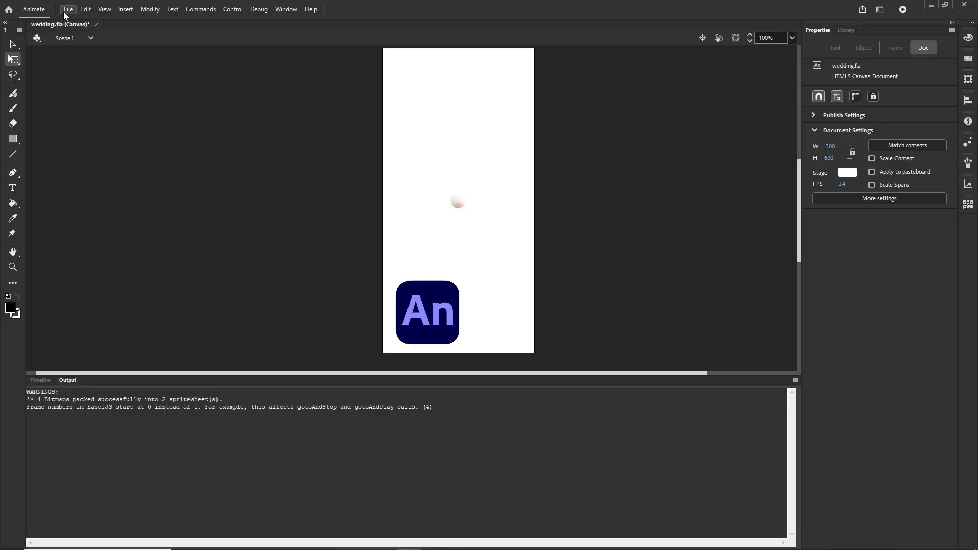
click(68, 9)
click(90, 210)
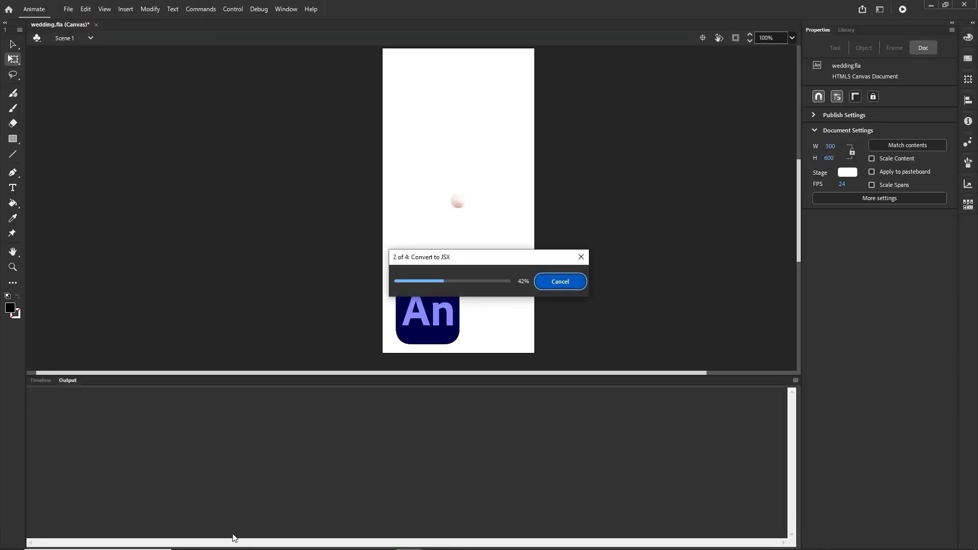
Step: Switch to File Explorer and examine the republished index_atlas_NP_1.jpg and index_atlas_P_1.png in the images subfolder
click(234, 541)
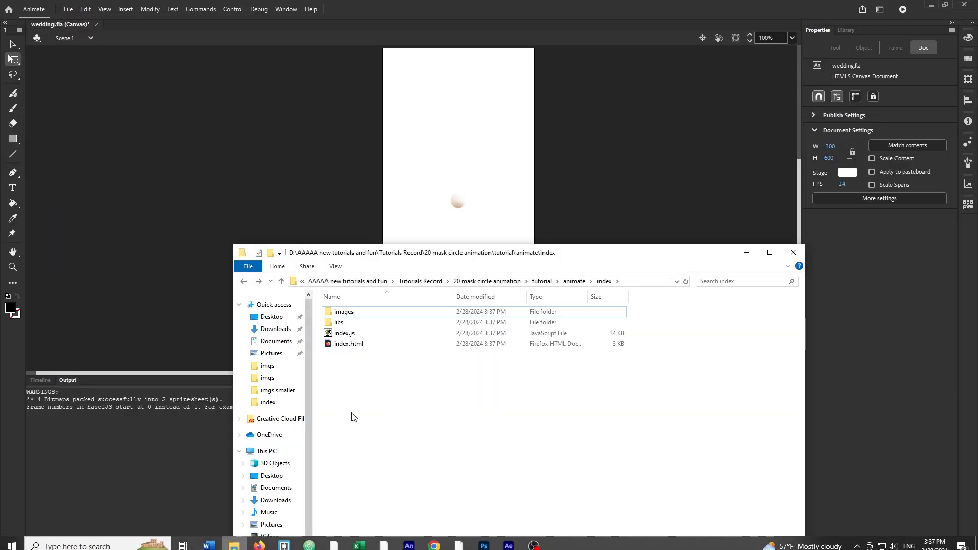
double_click(344, 312)
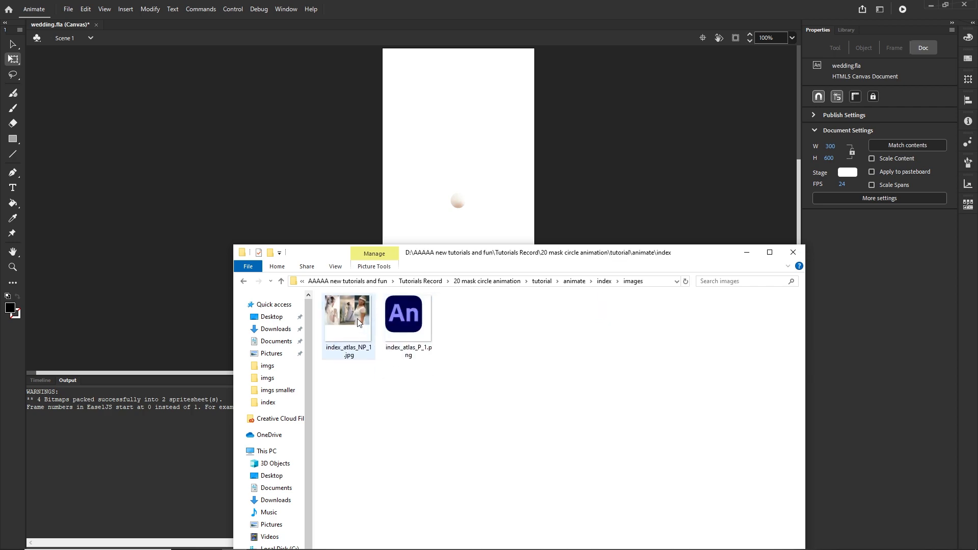
double_click(359, 321)
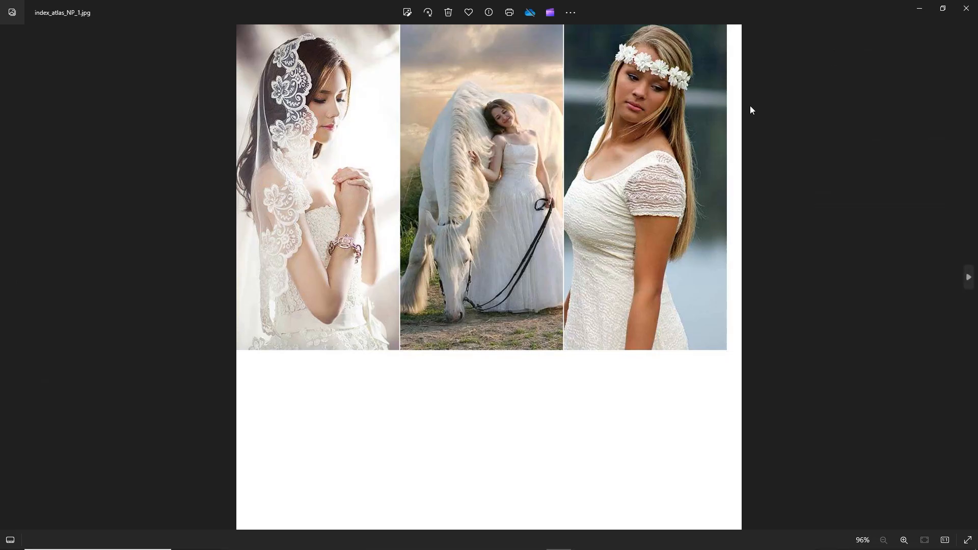
click(966, 8)
click(422, 330)
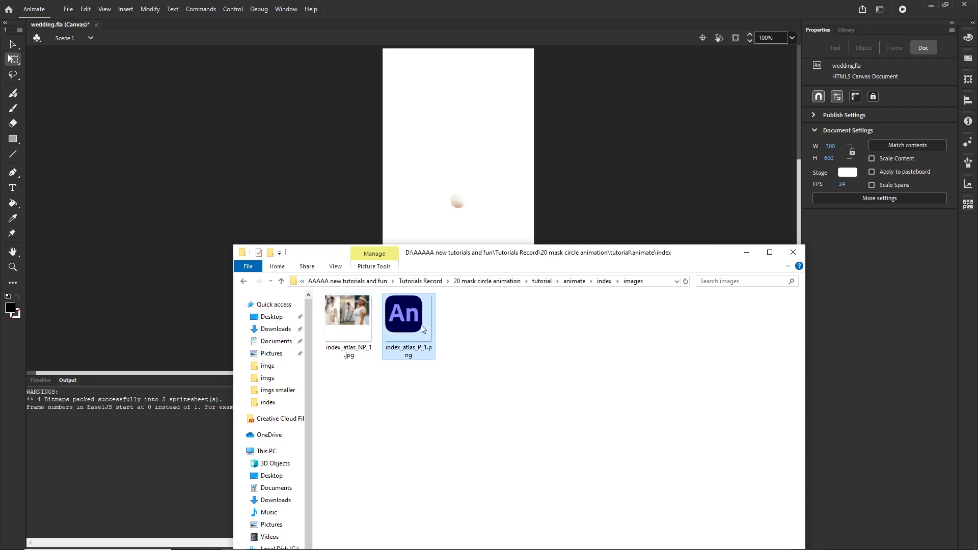
drag(697, 256, 697, 149)
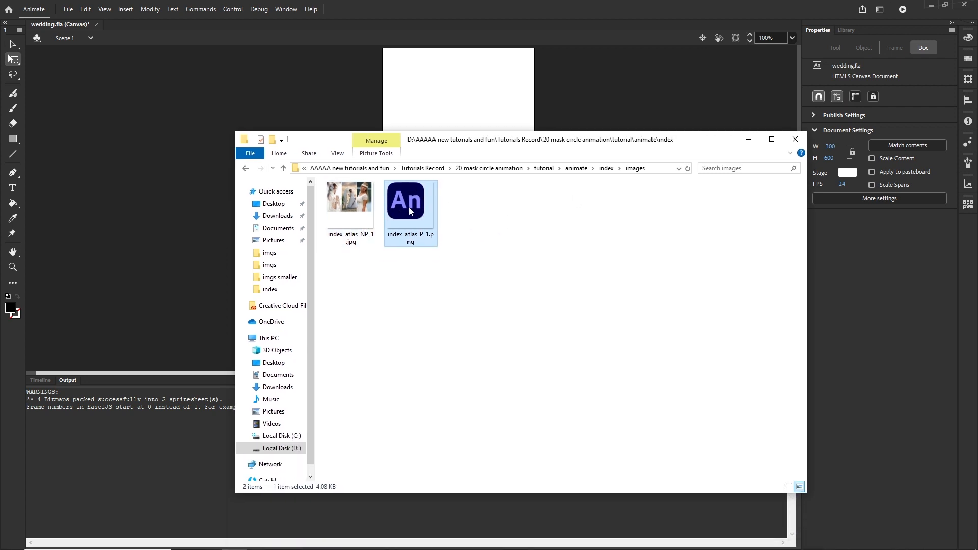
click(245, 169)
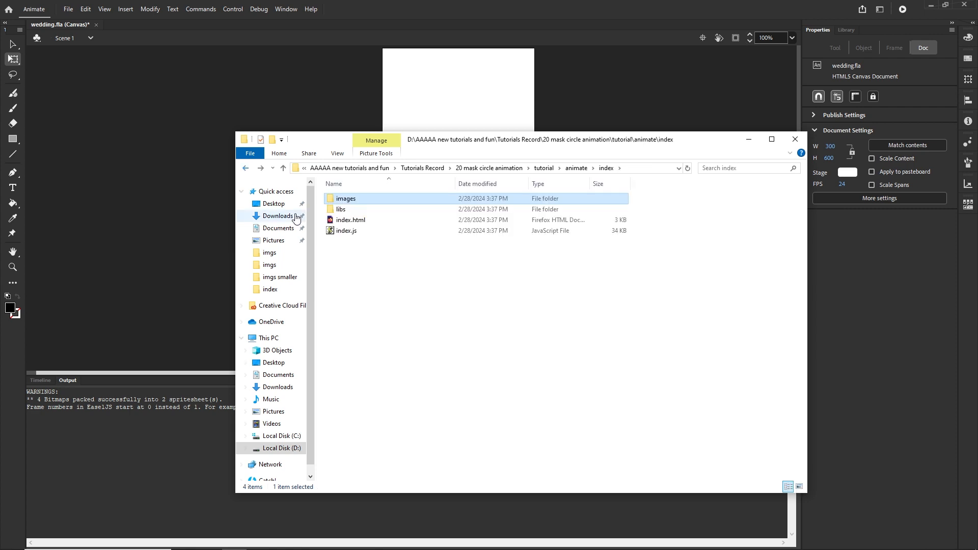
click(246, 168)
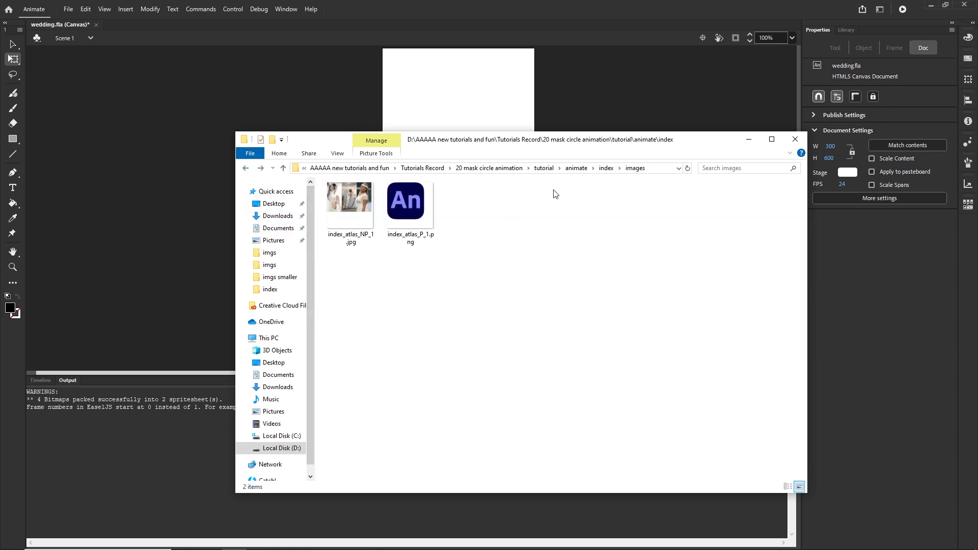
Step: Go up to the animate folder and delete the outdated index.zip archive
click(605, 169)
click(575, 169)
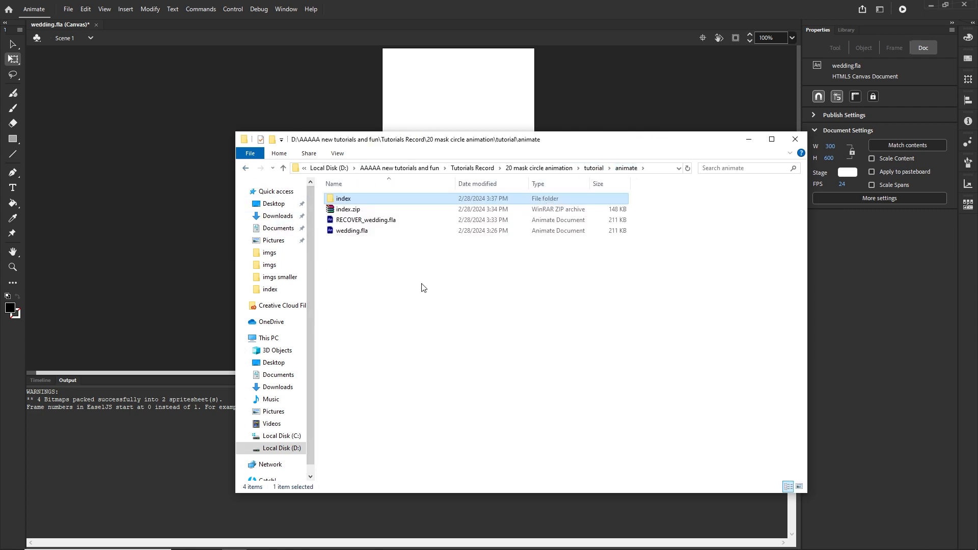
click(351, 210)
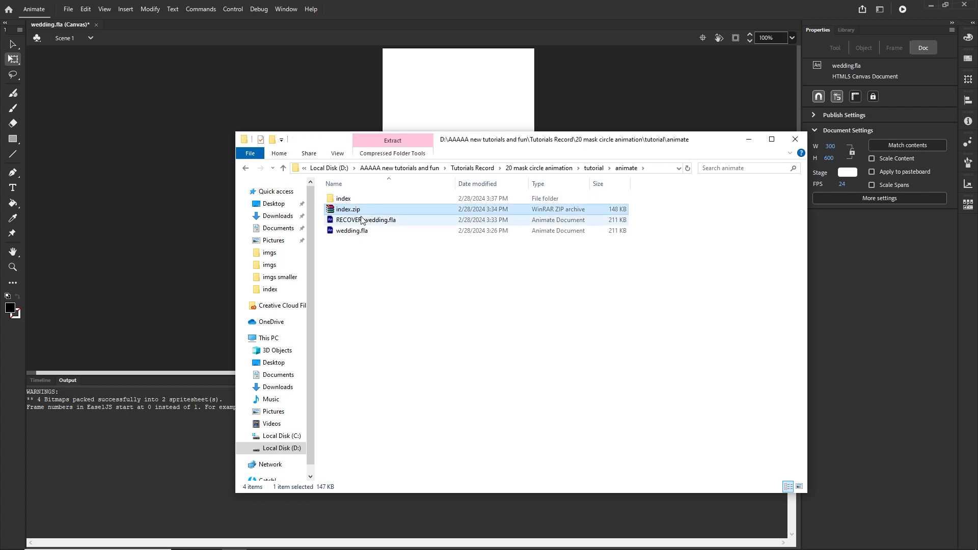
key(Delete)
Step: Compress the index folder into a zip archive to check its size, and delete that archive
right_click(344, 200)
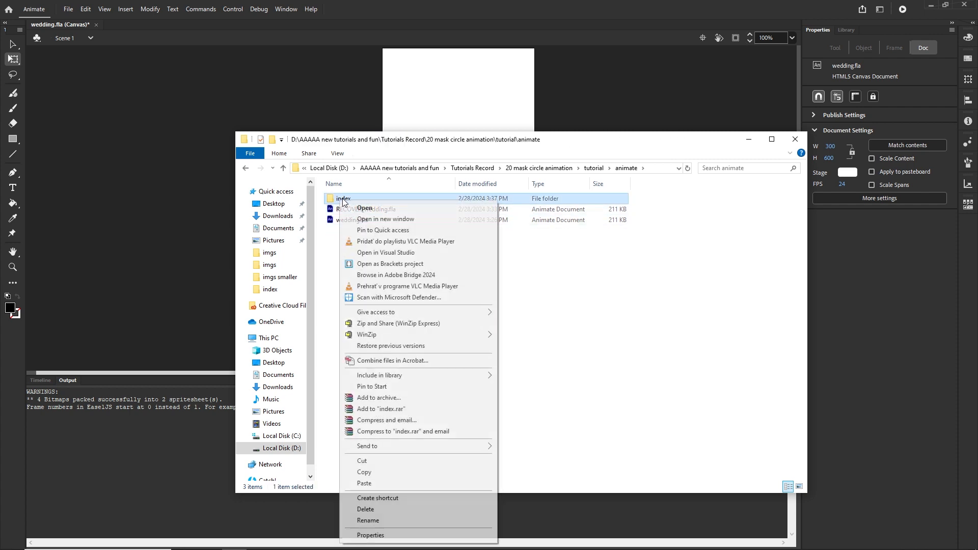
mouse_move(486, 447)
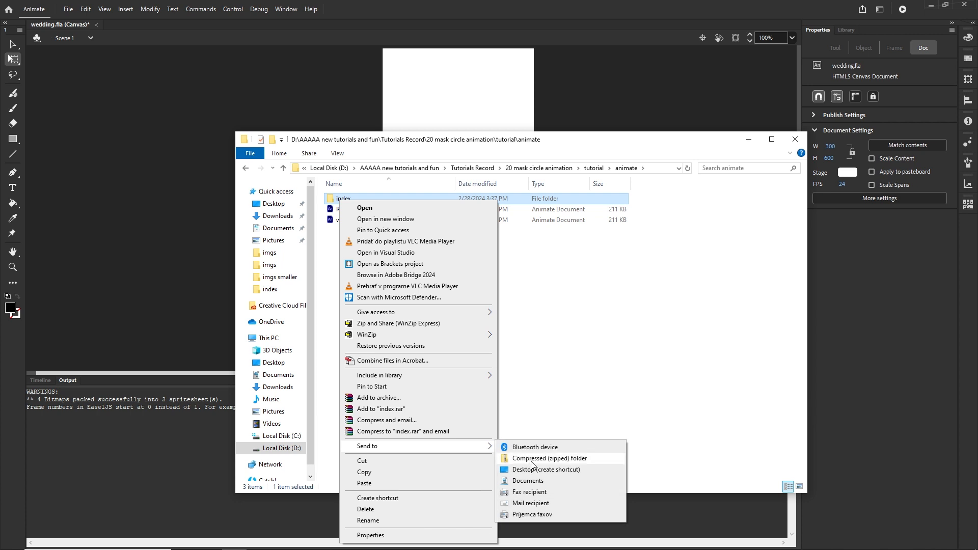
click(548, 461)
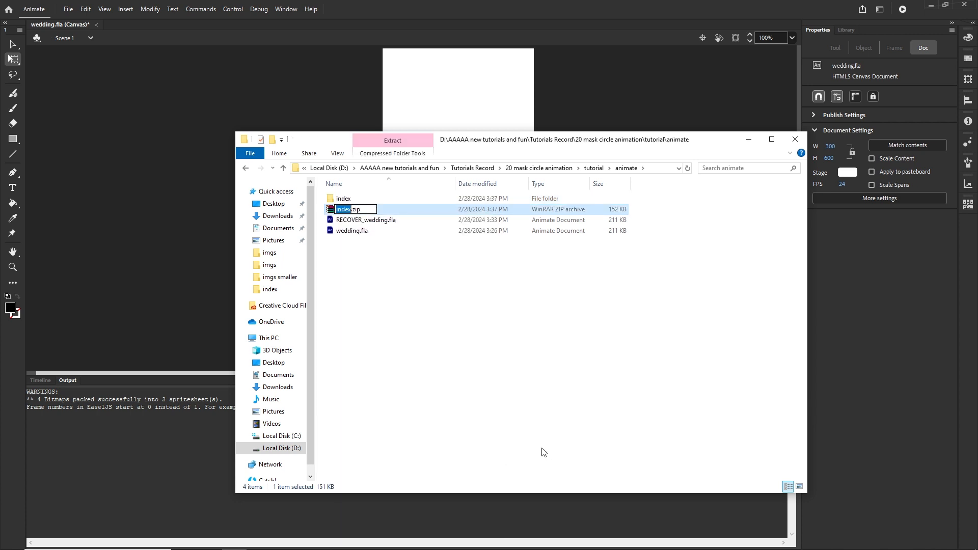
click(434, 325)
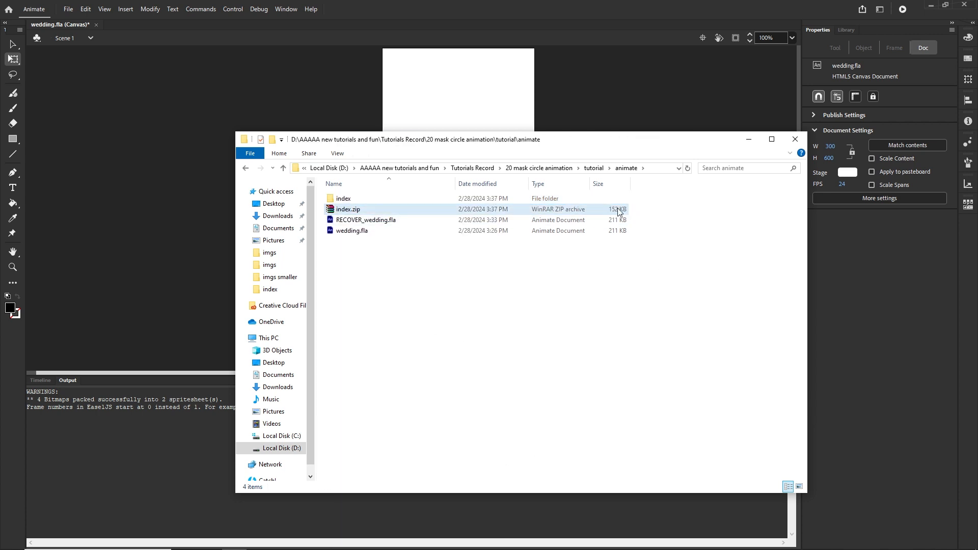
click(351, 210)
key(Delete)
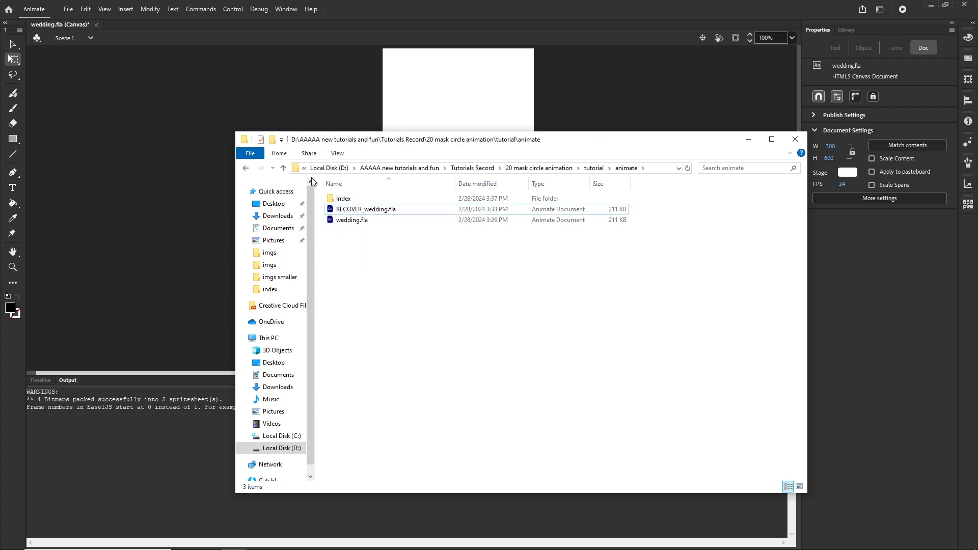
Step: In Animate, set the JPEG quality to 51 in the publish image settings and publish the document again
click(69, 11)
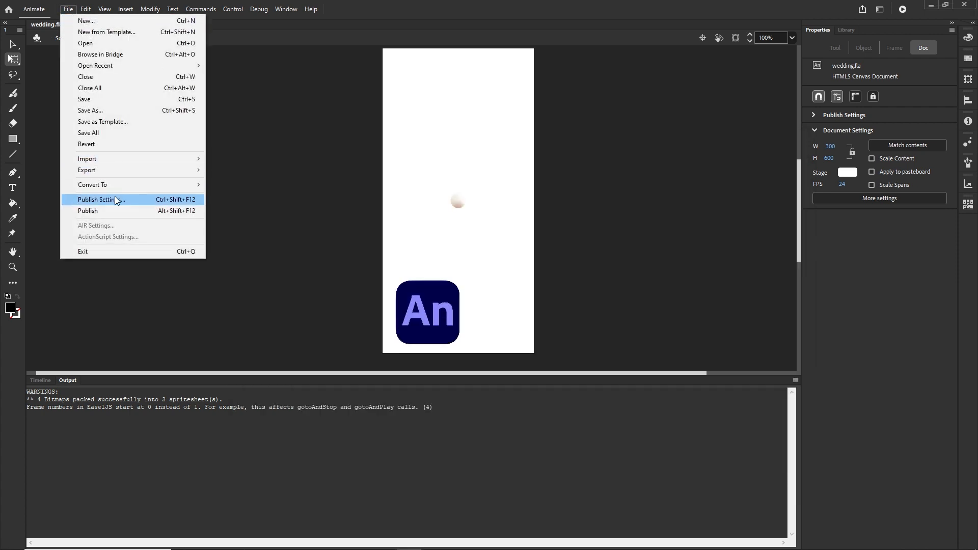
click(118, 198)
click(301, 152)
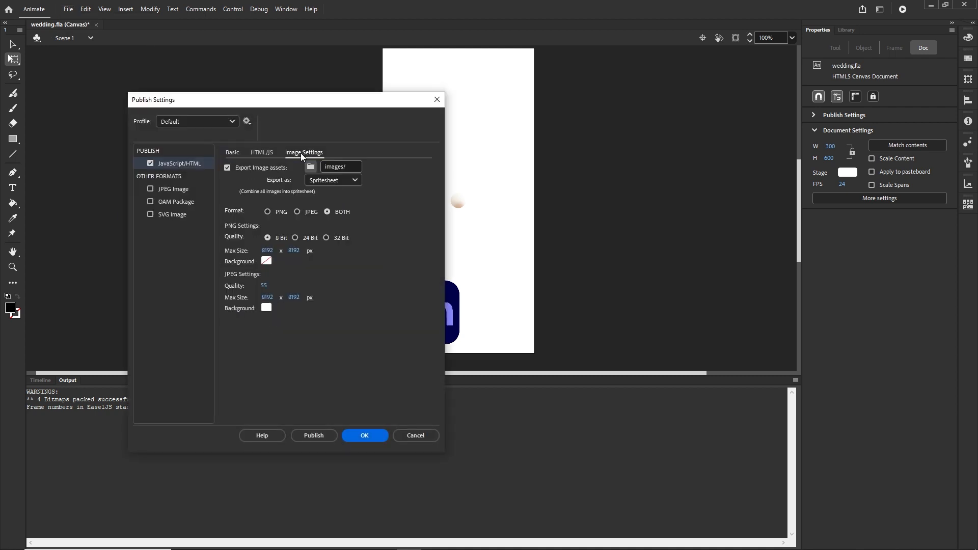
click(266, 289)
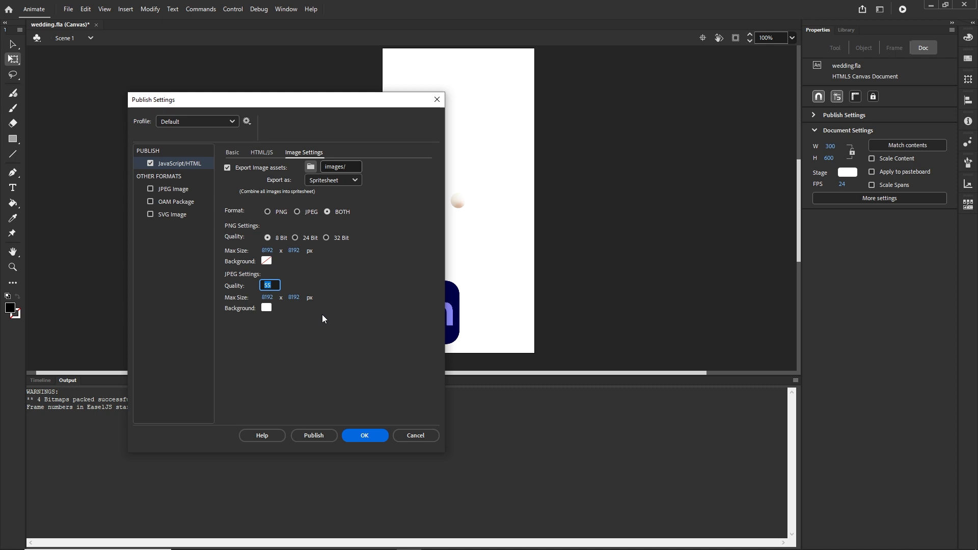
text(5)
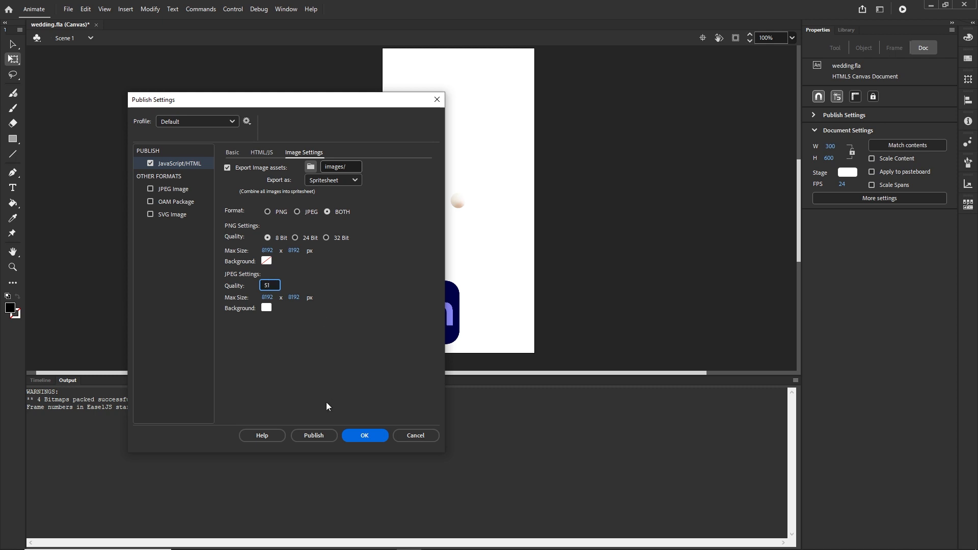
click(365, 435)
click(62, 10)
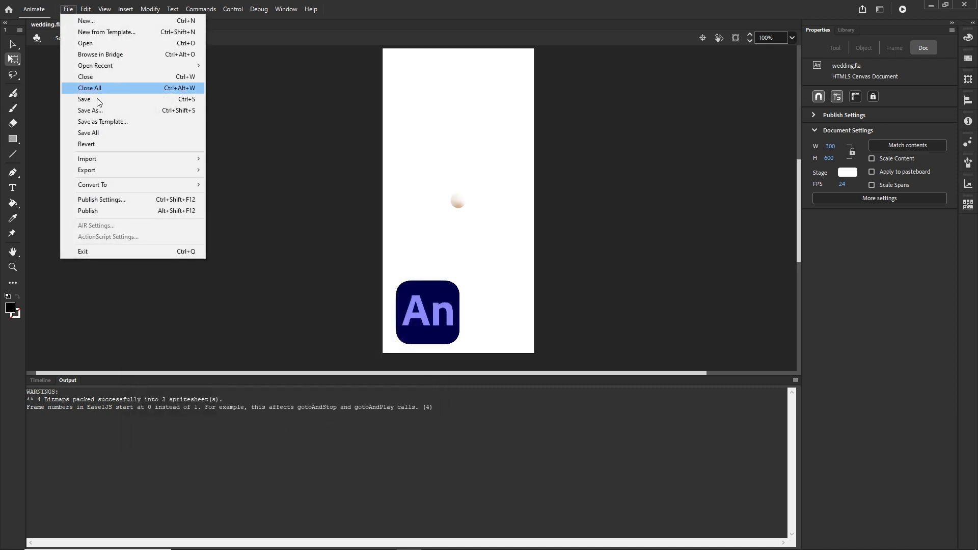
click(99, 210)
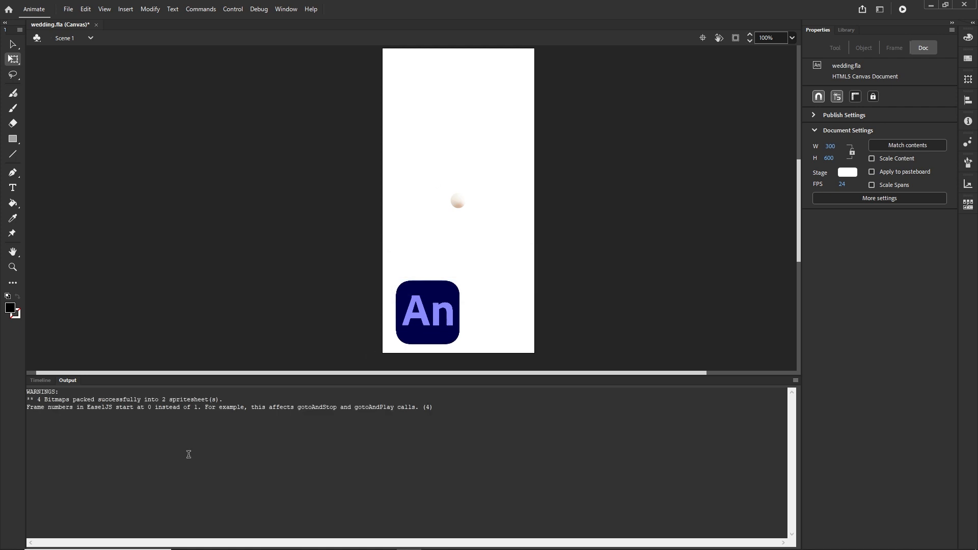
Step: Switch to File Explorer and compress the republished index folder into index.zip inside the animate folder
click(232, 542)
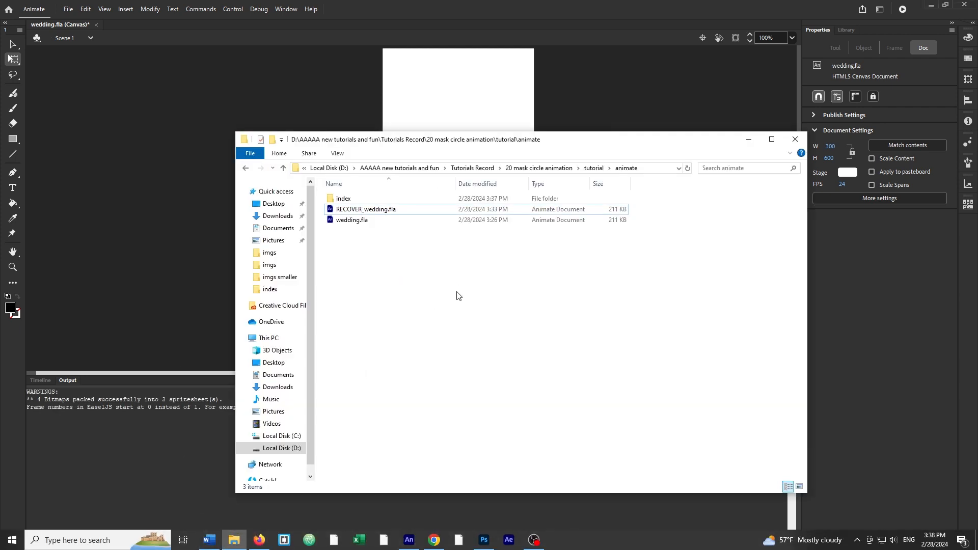
click(341, 200)
right_click(340, 201)
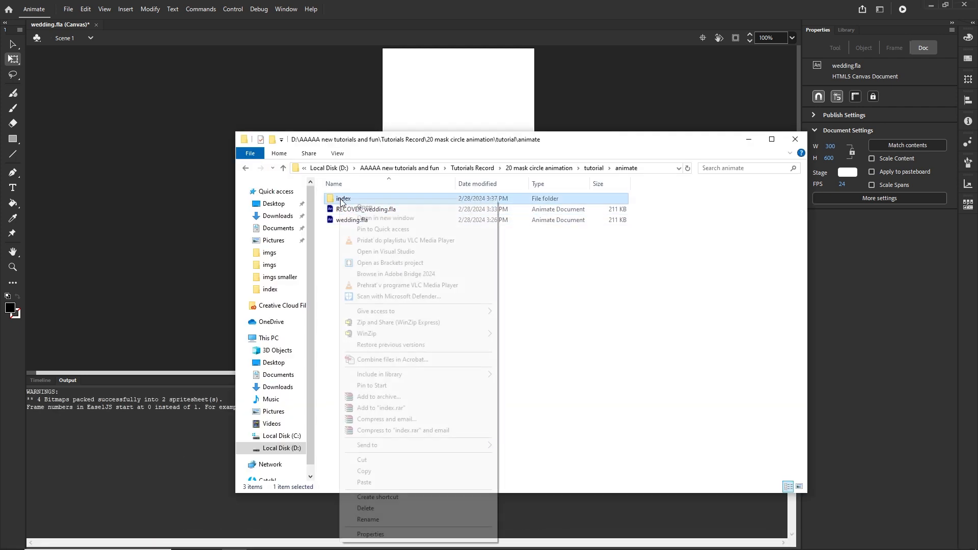
mouse_move(482, 448)
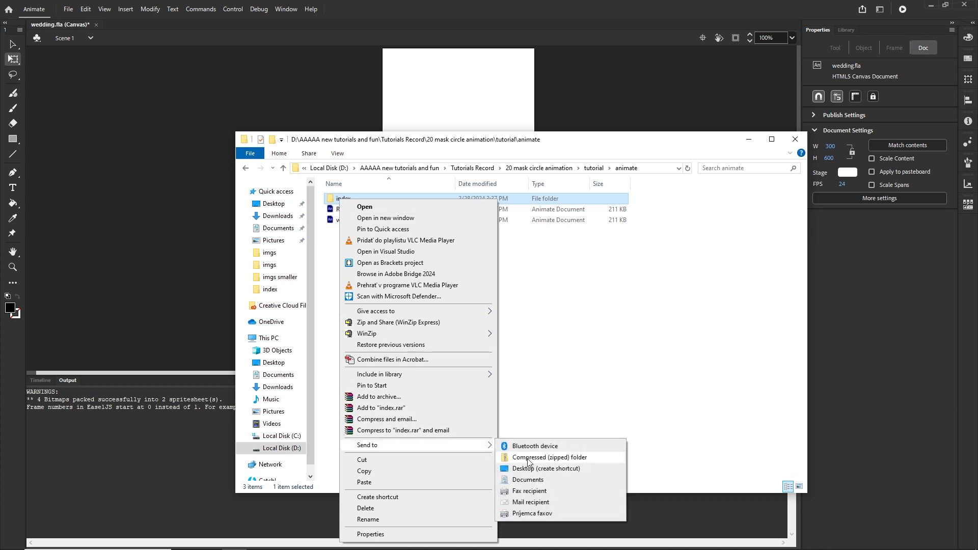
click(530, 460)
click(328, 241)
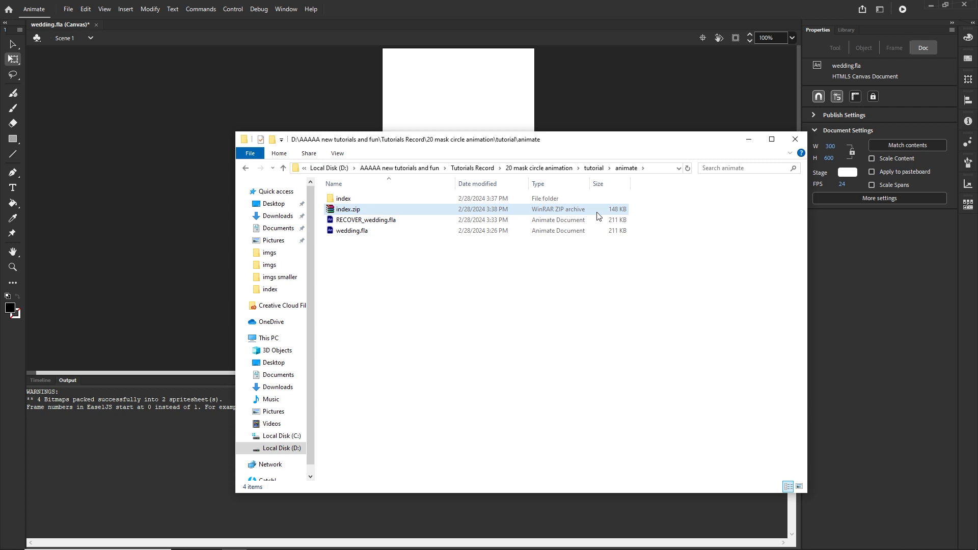
Step: Minimize File Explorer and test the republished banner in the browser from Animate
click(742, 146)
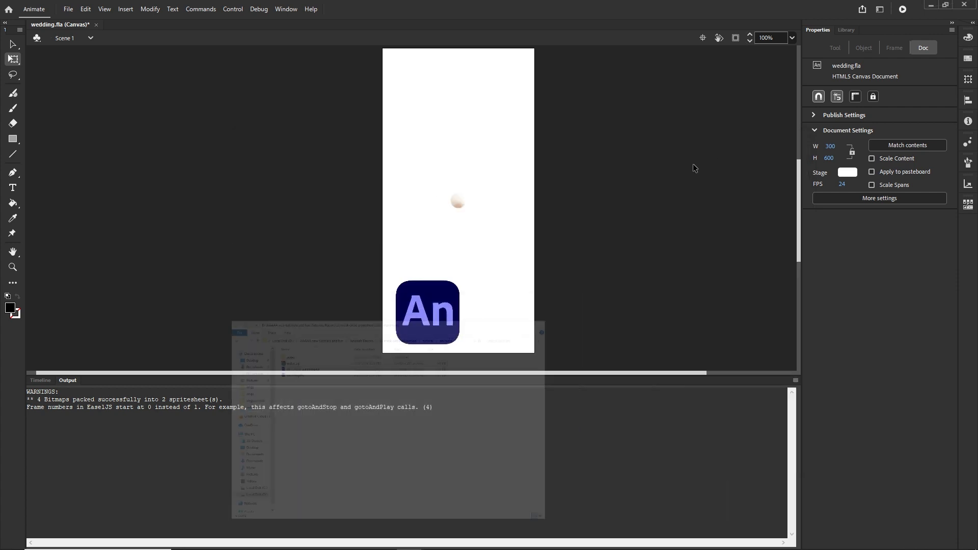
key(ctrl+Return)
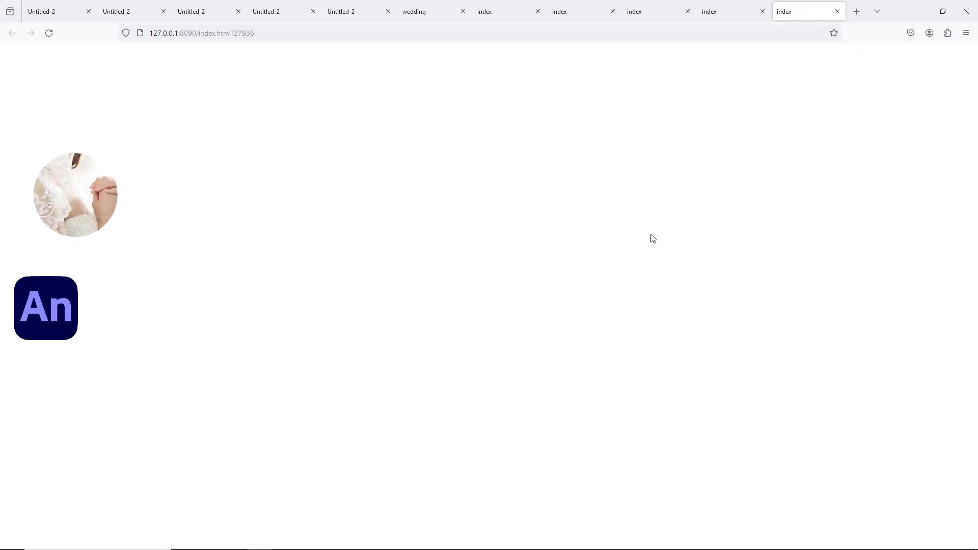